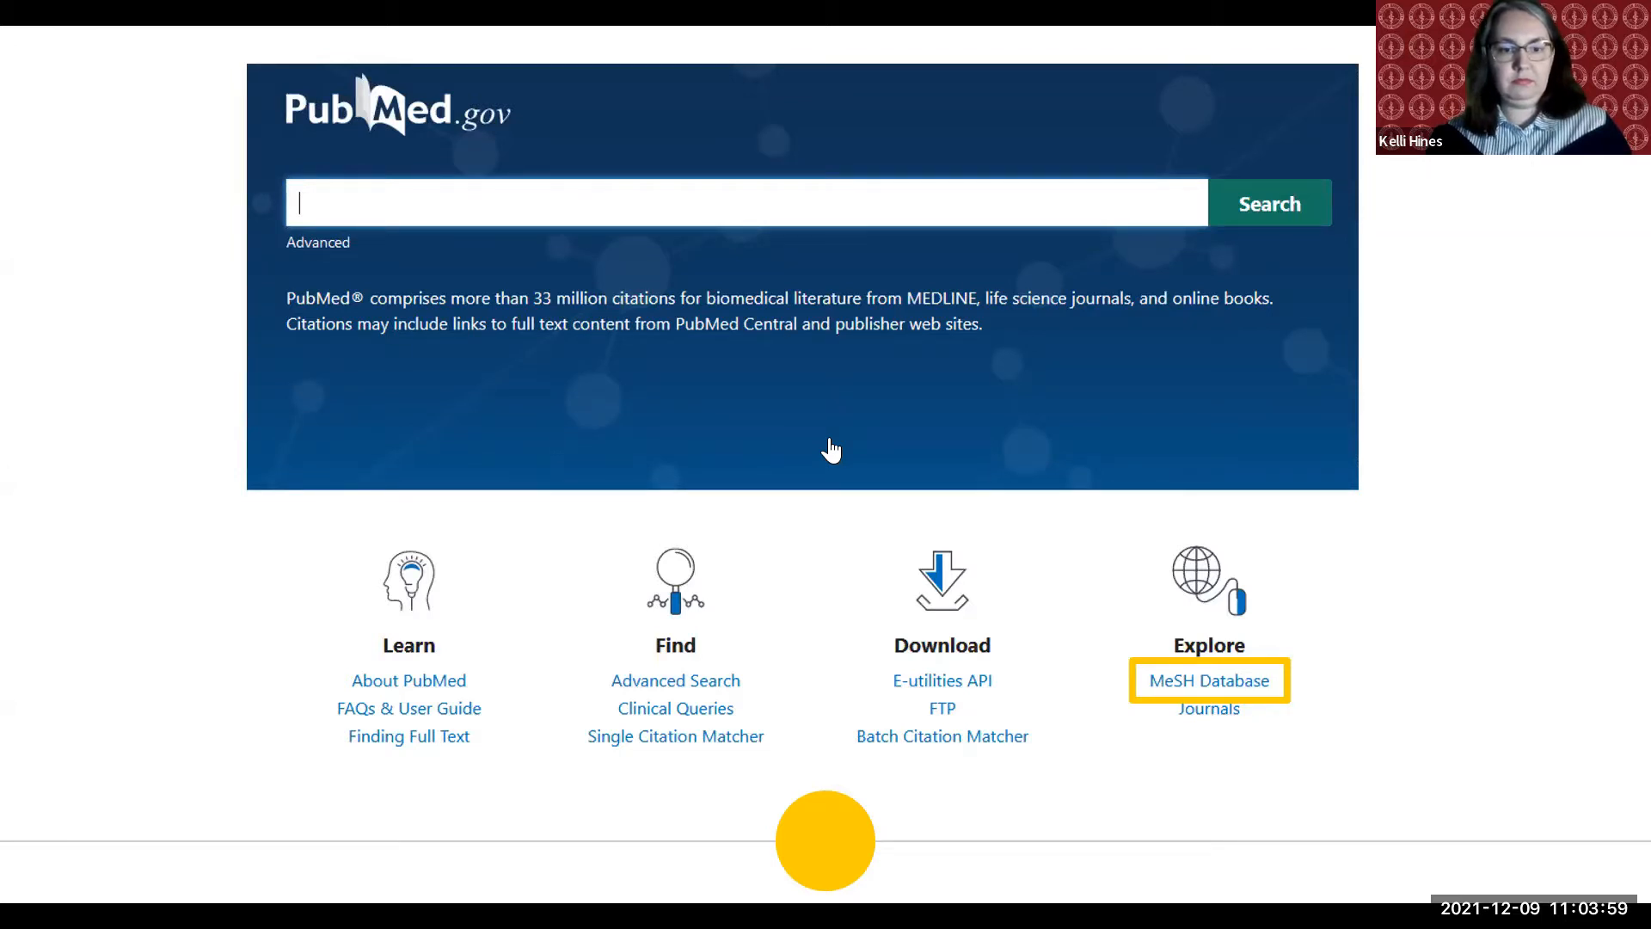
# - Open PubMed from the slide and sign in to the WesternU EZProxy with the network username and account password
pyautogui.click(830, 443)
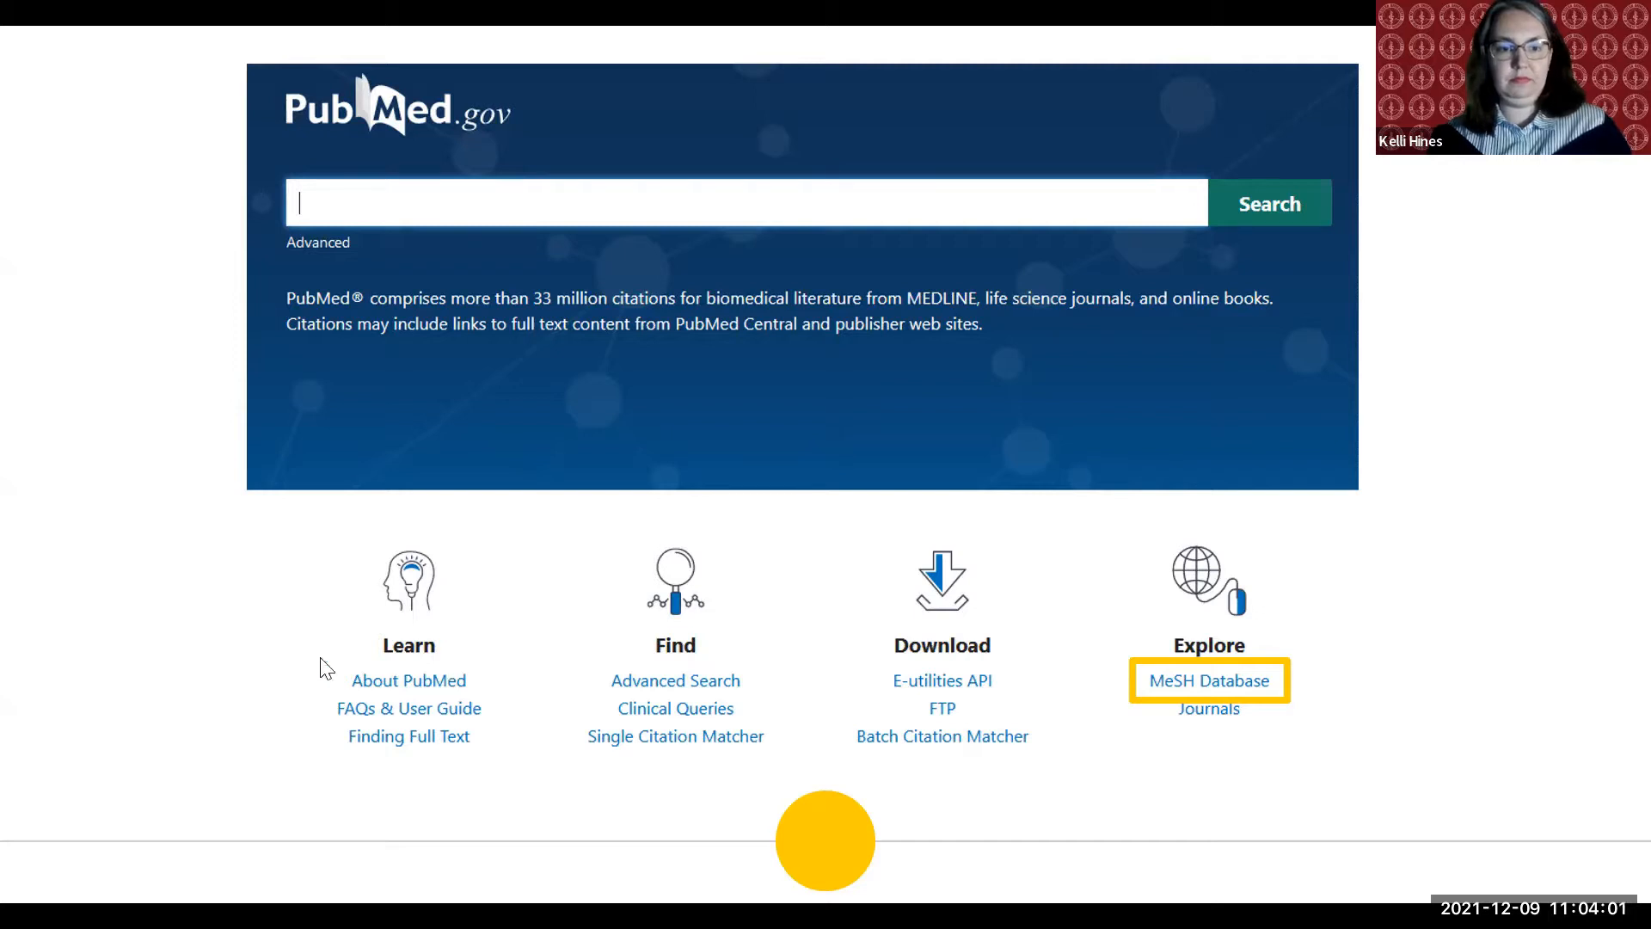
pyautogui.click(313, 801)
pyautogui.click(305, 646)
pyautogui.click(325, 850)
pyautogui.write('••••••••••')
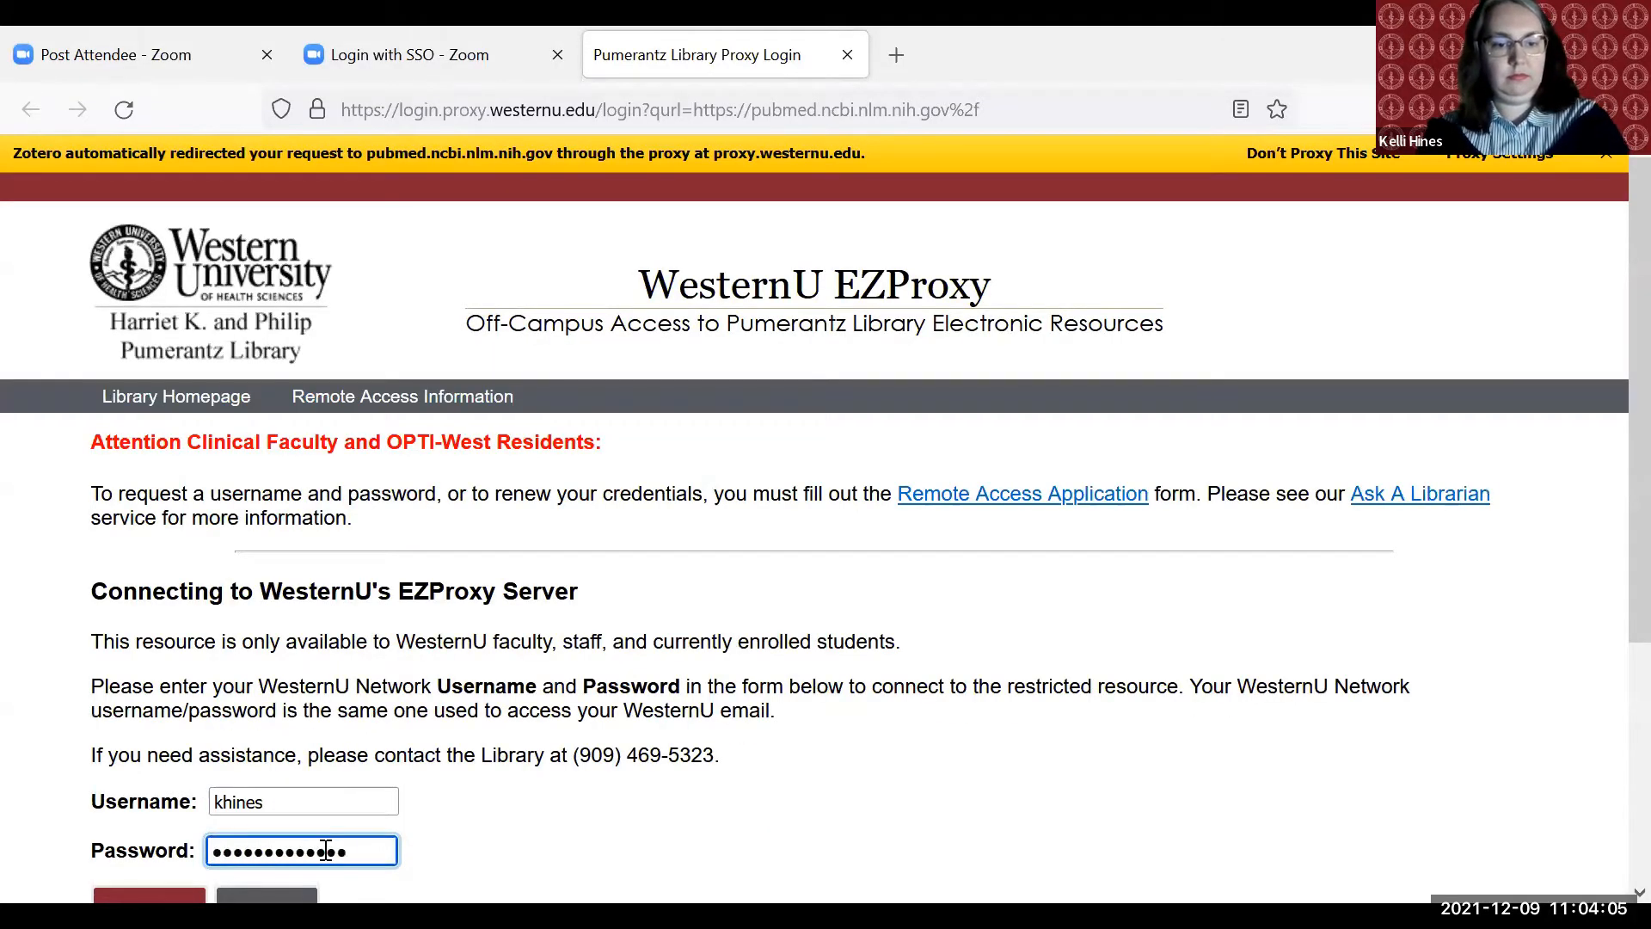
pyautogui.press('Return')
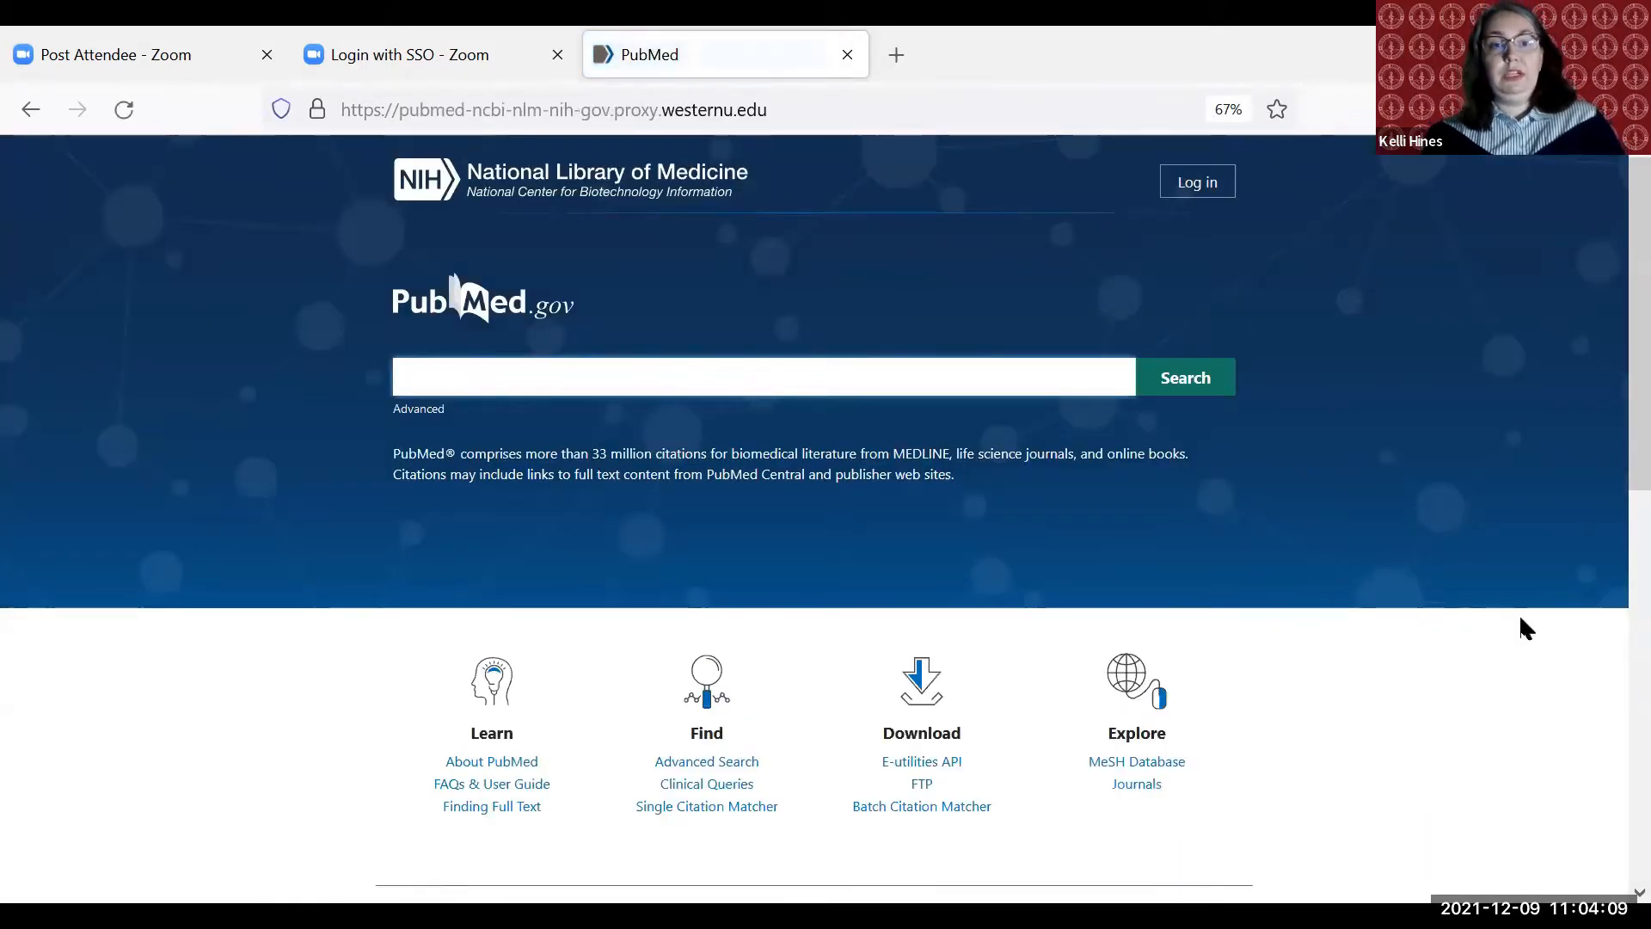
# - Open the MeSH Database from the PubMed home page and search it for "diabetes"
pyautogui.click(1149, 761)
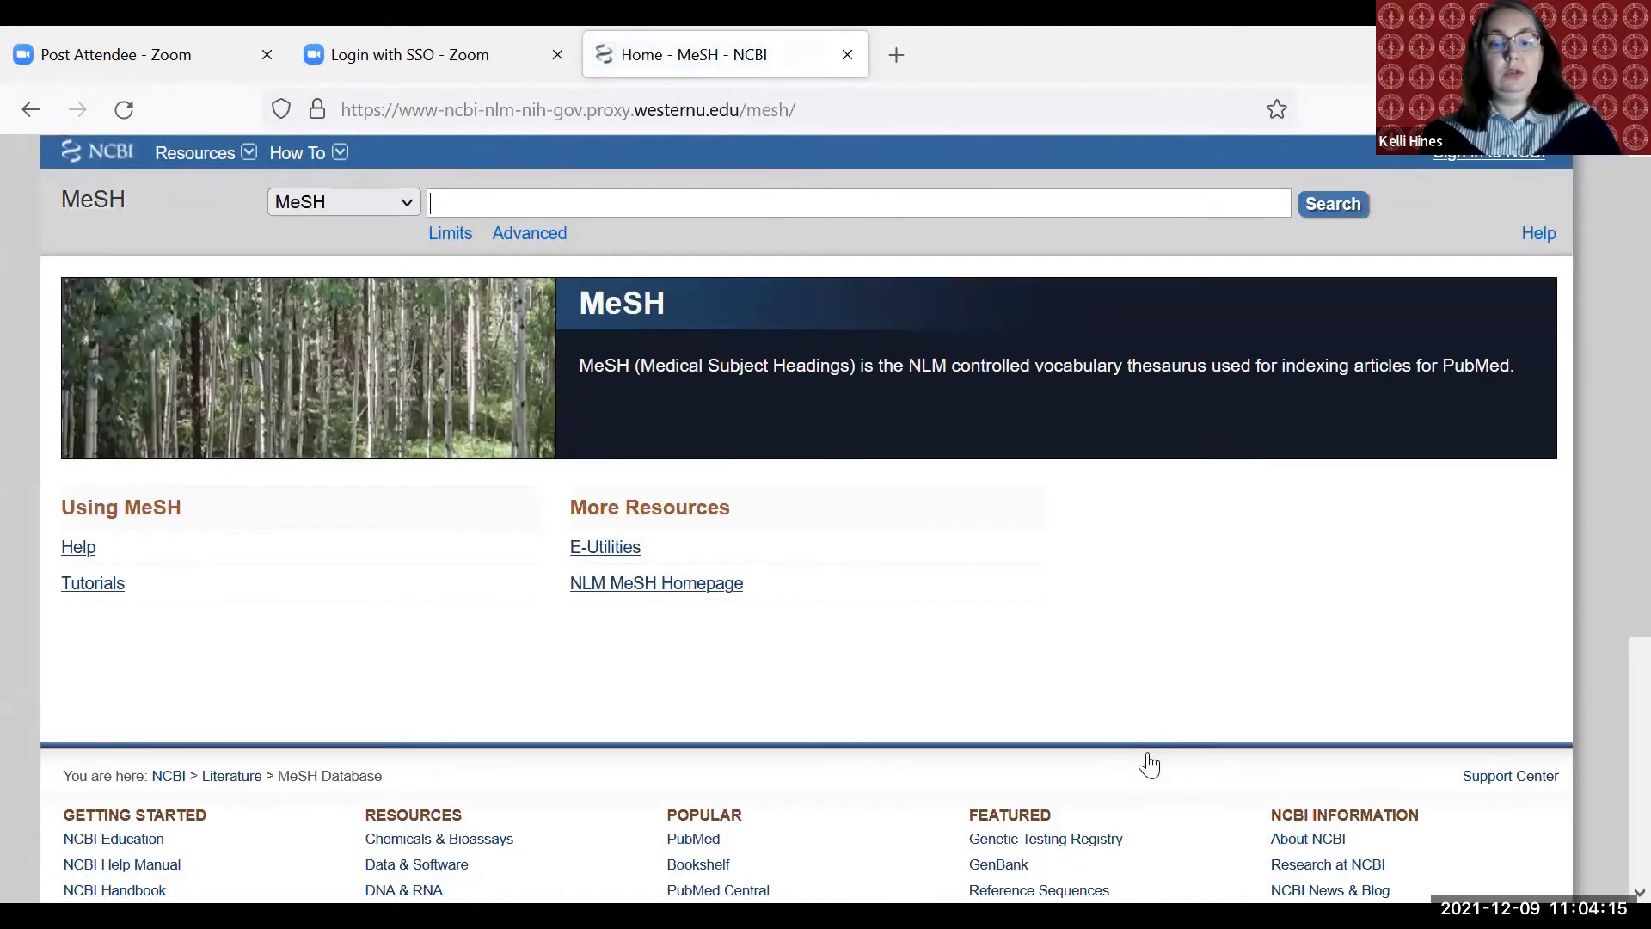
pyautogui.write('diabetes')
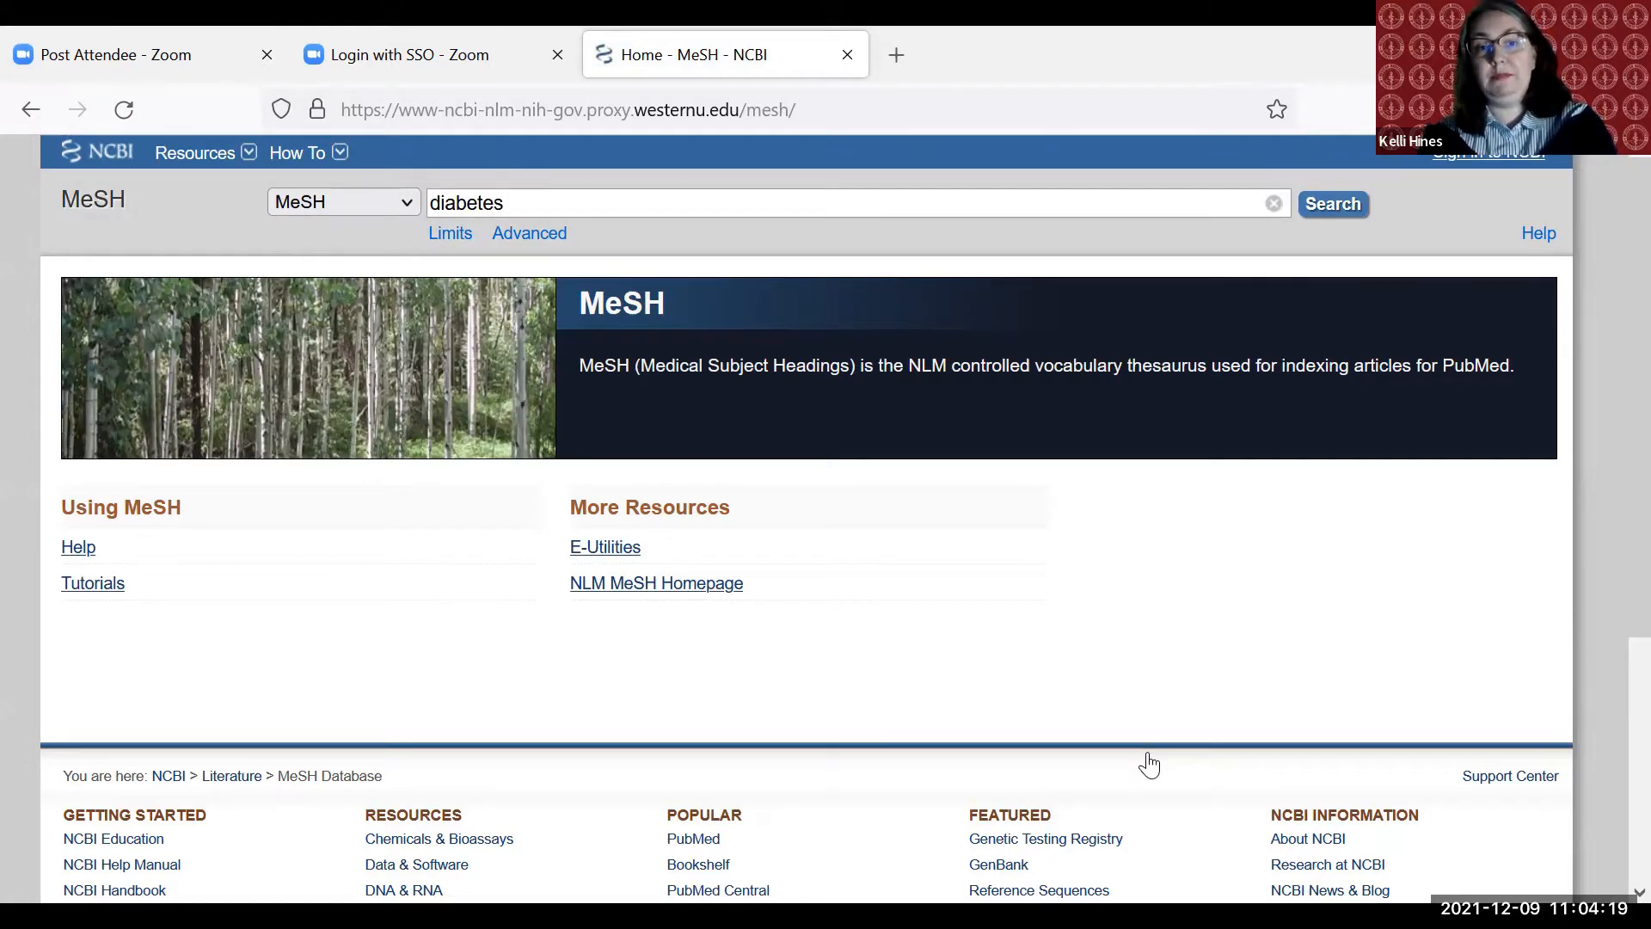
pyautogui.press('Return')
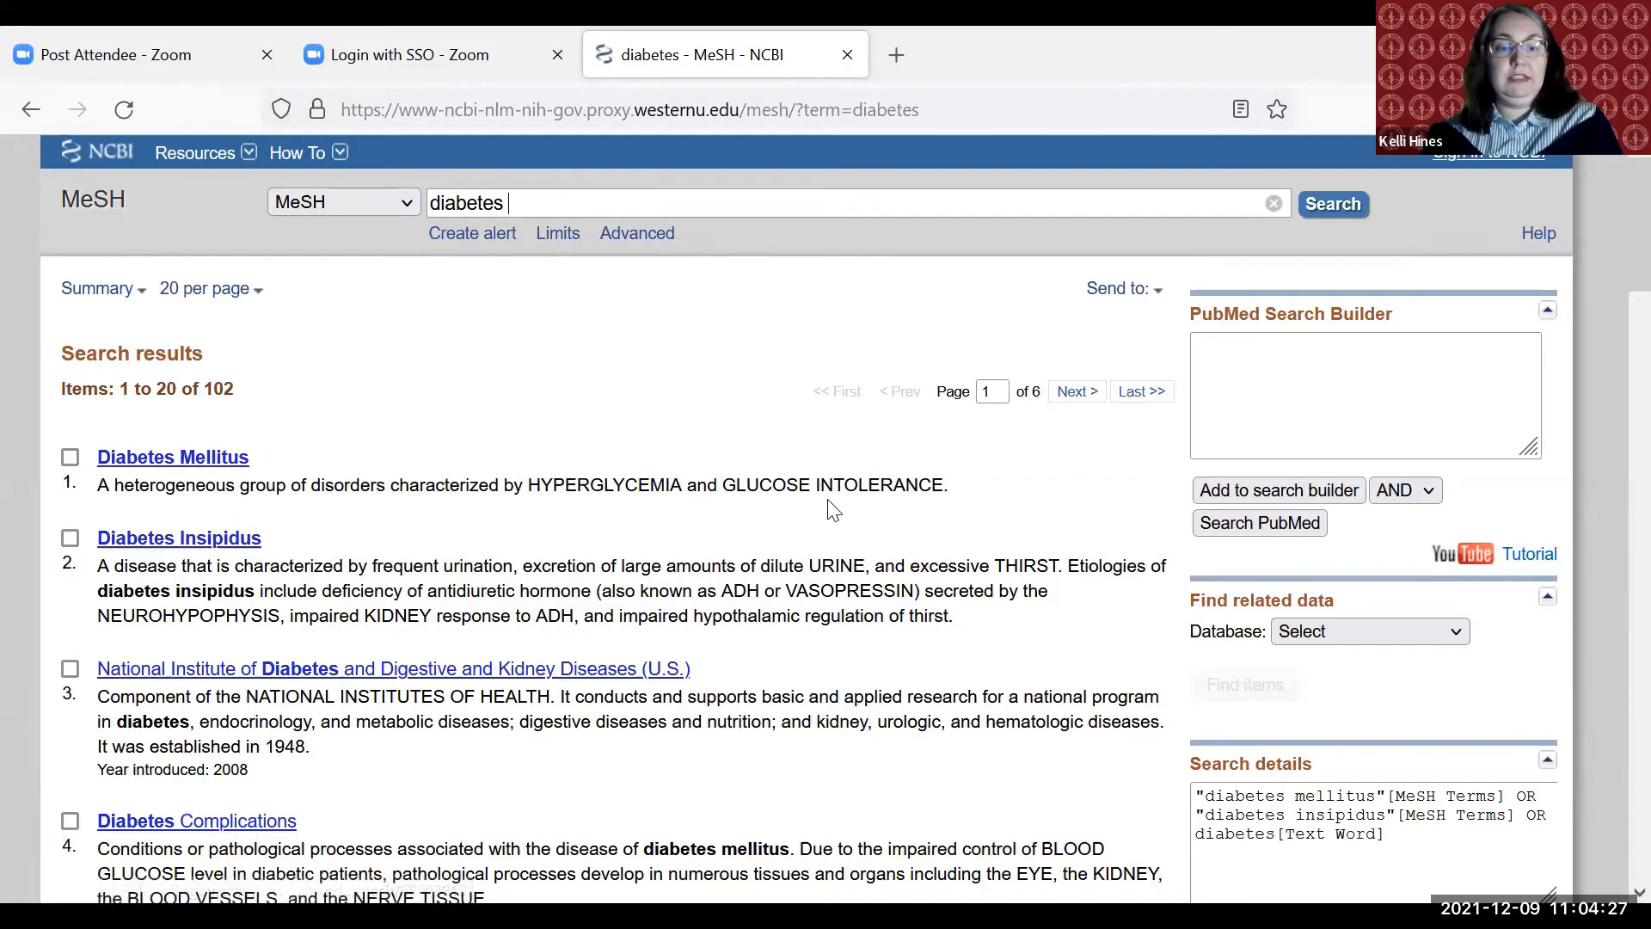
# - Open the "Diabetes, Gestational" record from the MeSH search results
pyautogui.scroll(-3, 834, 511)
pyautogui.scroll(-3, 657, 524)
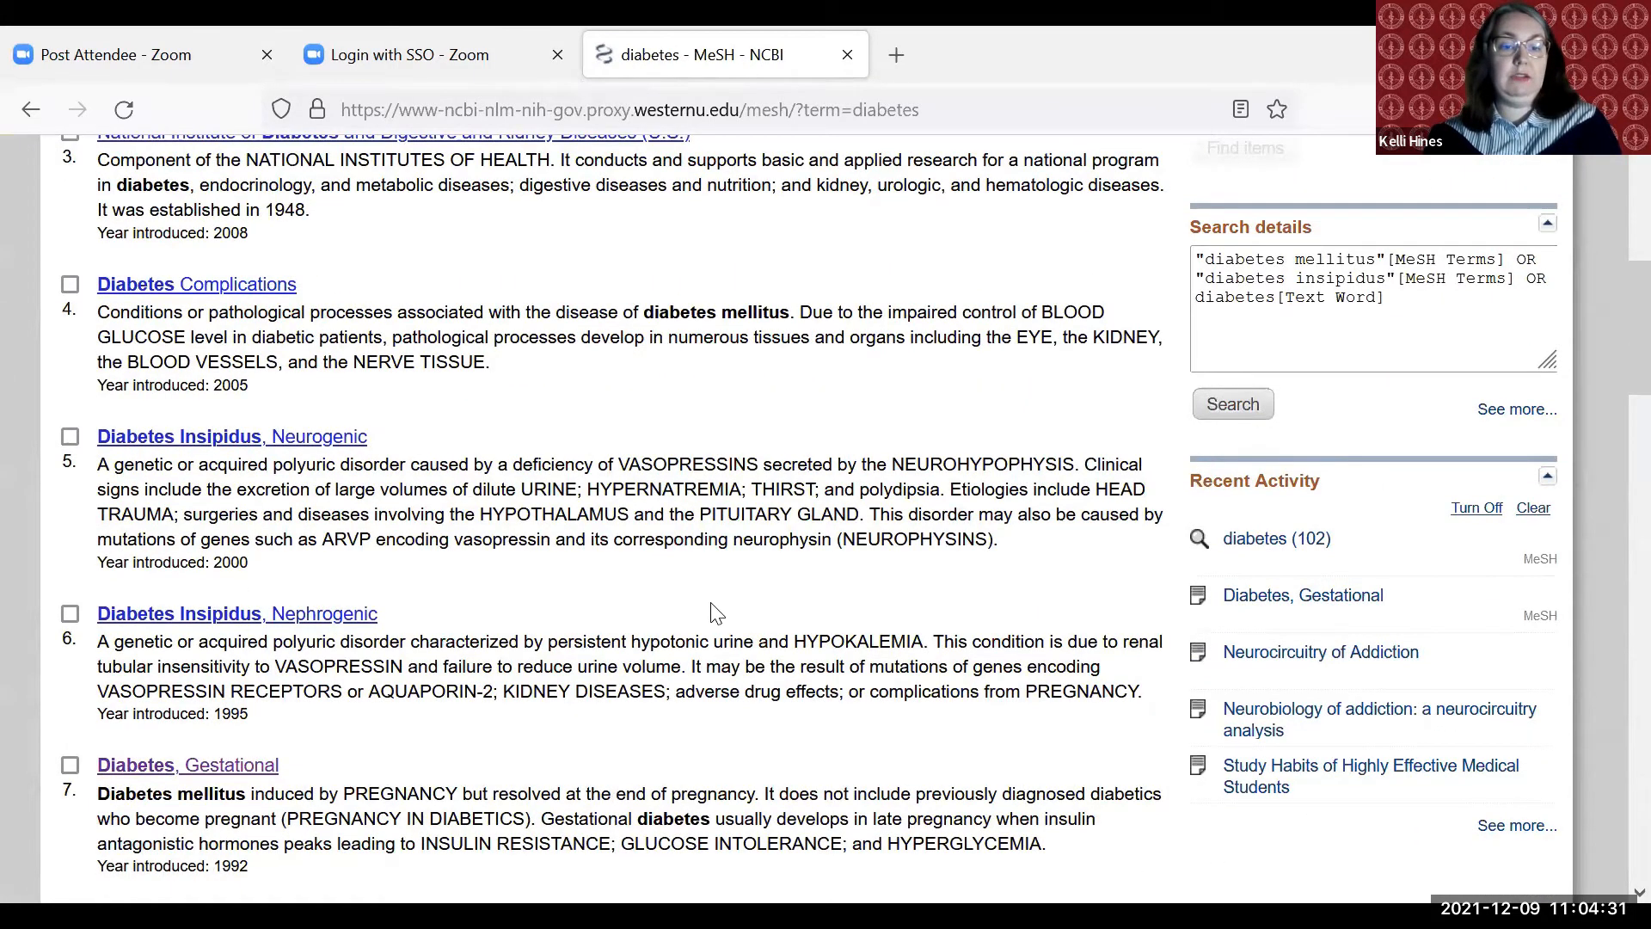
pyautogui.scroll(-2, 645, 612)
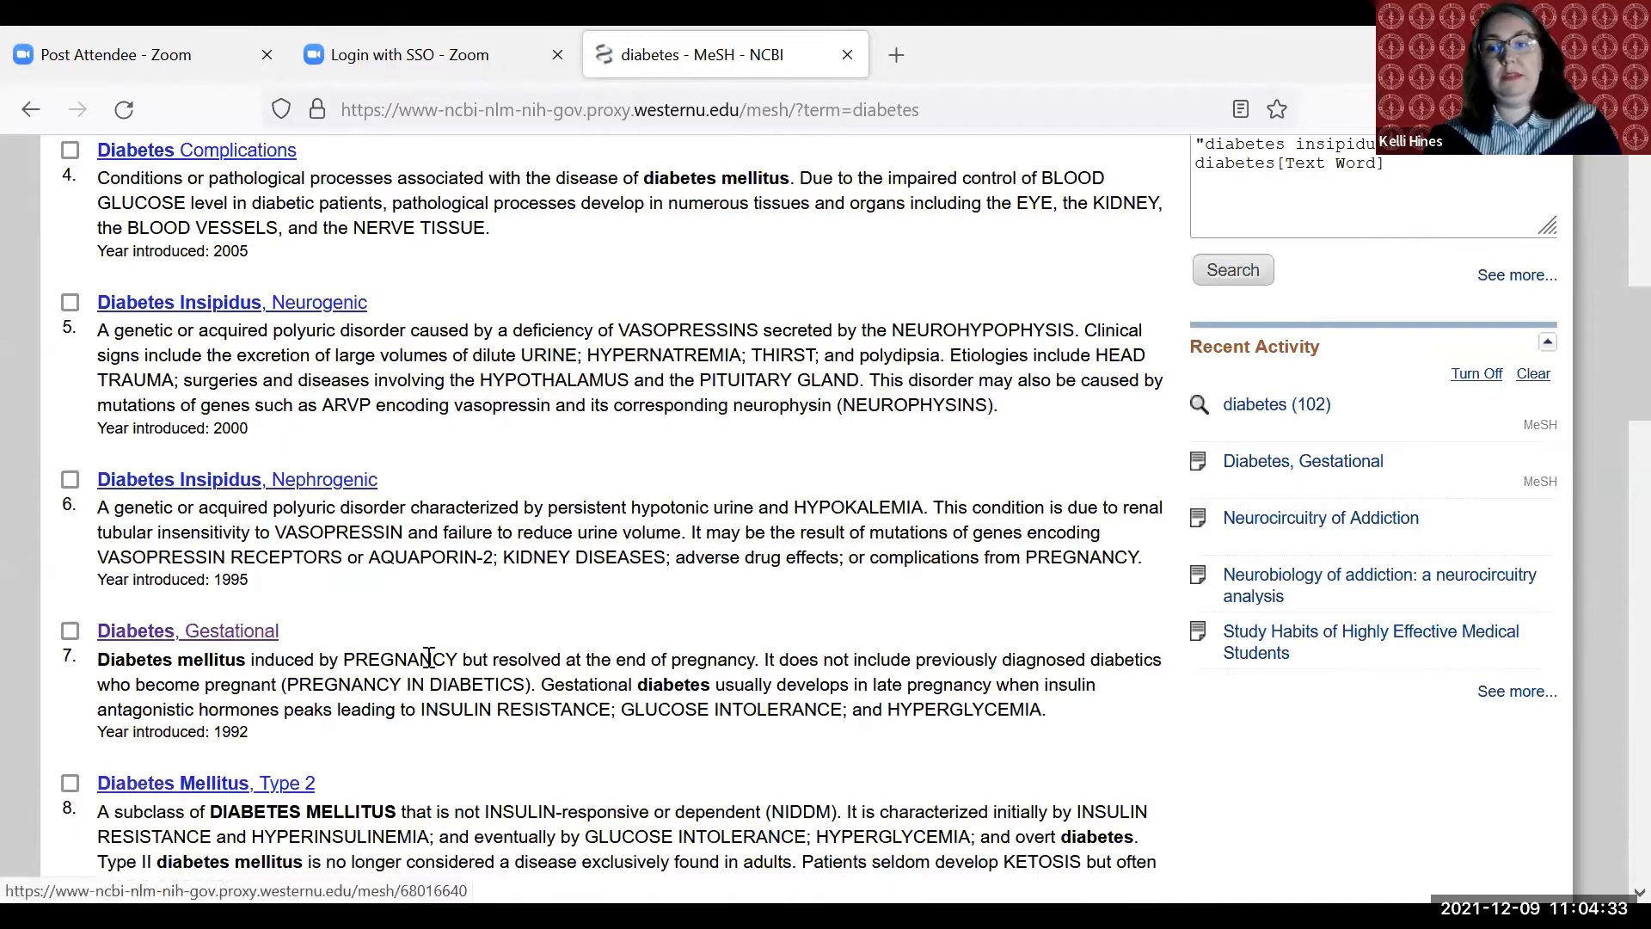
pyautogui.click(246, 639)
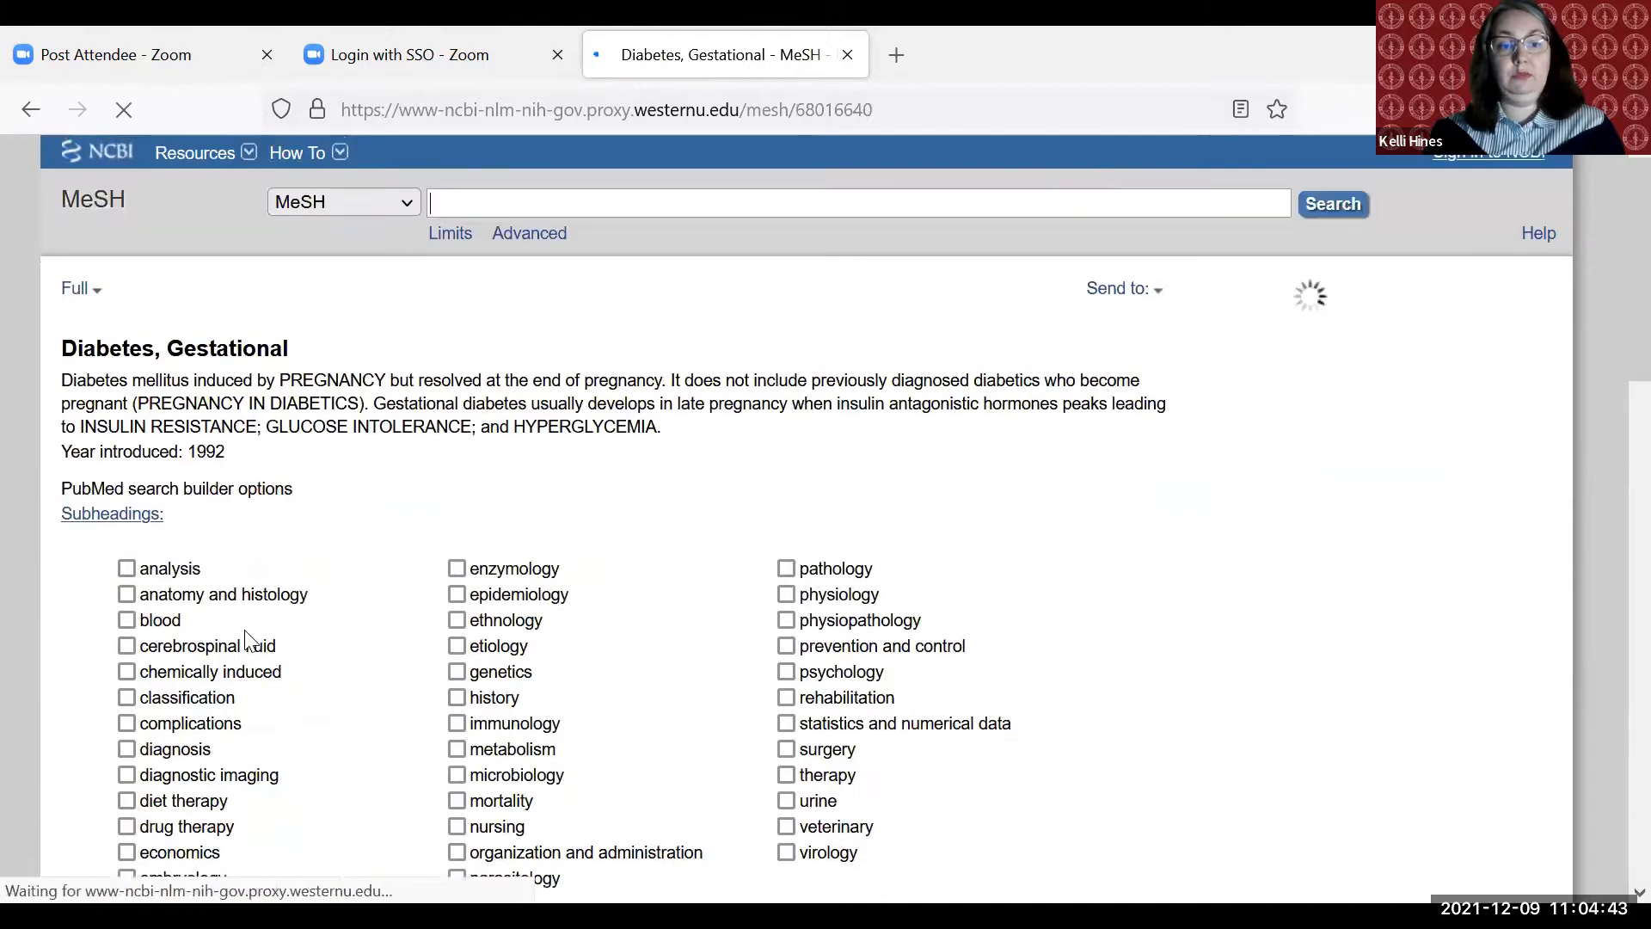
# - Select the "statistics and numerical data" subheading for Diabetes, Gestational and restrict the term to MeSH Major Topic
pyautogui.scroll(-3, 1172, 464)
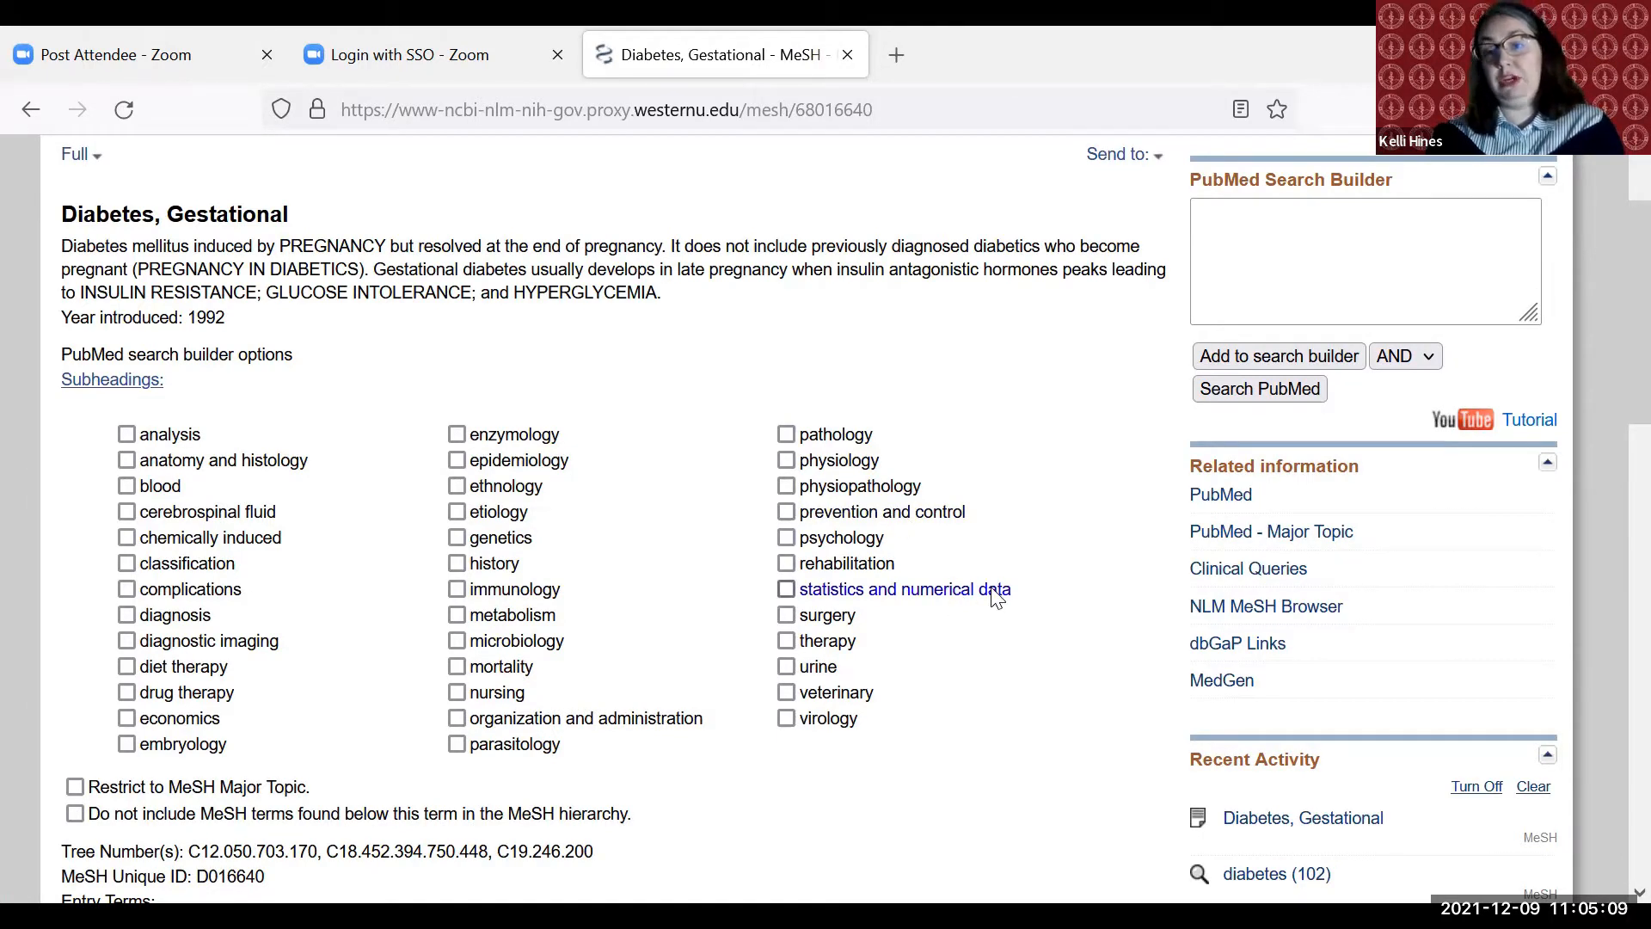
pyautogui.moveTo(996, 595); pyautogui.dragTo(1065, 634)
pyautogui.click(1085, 641)
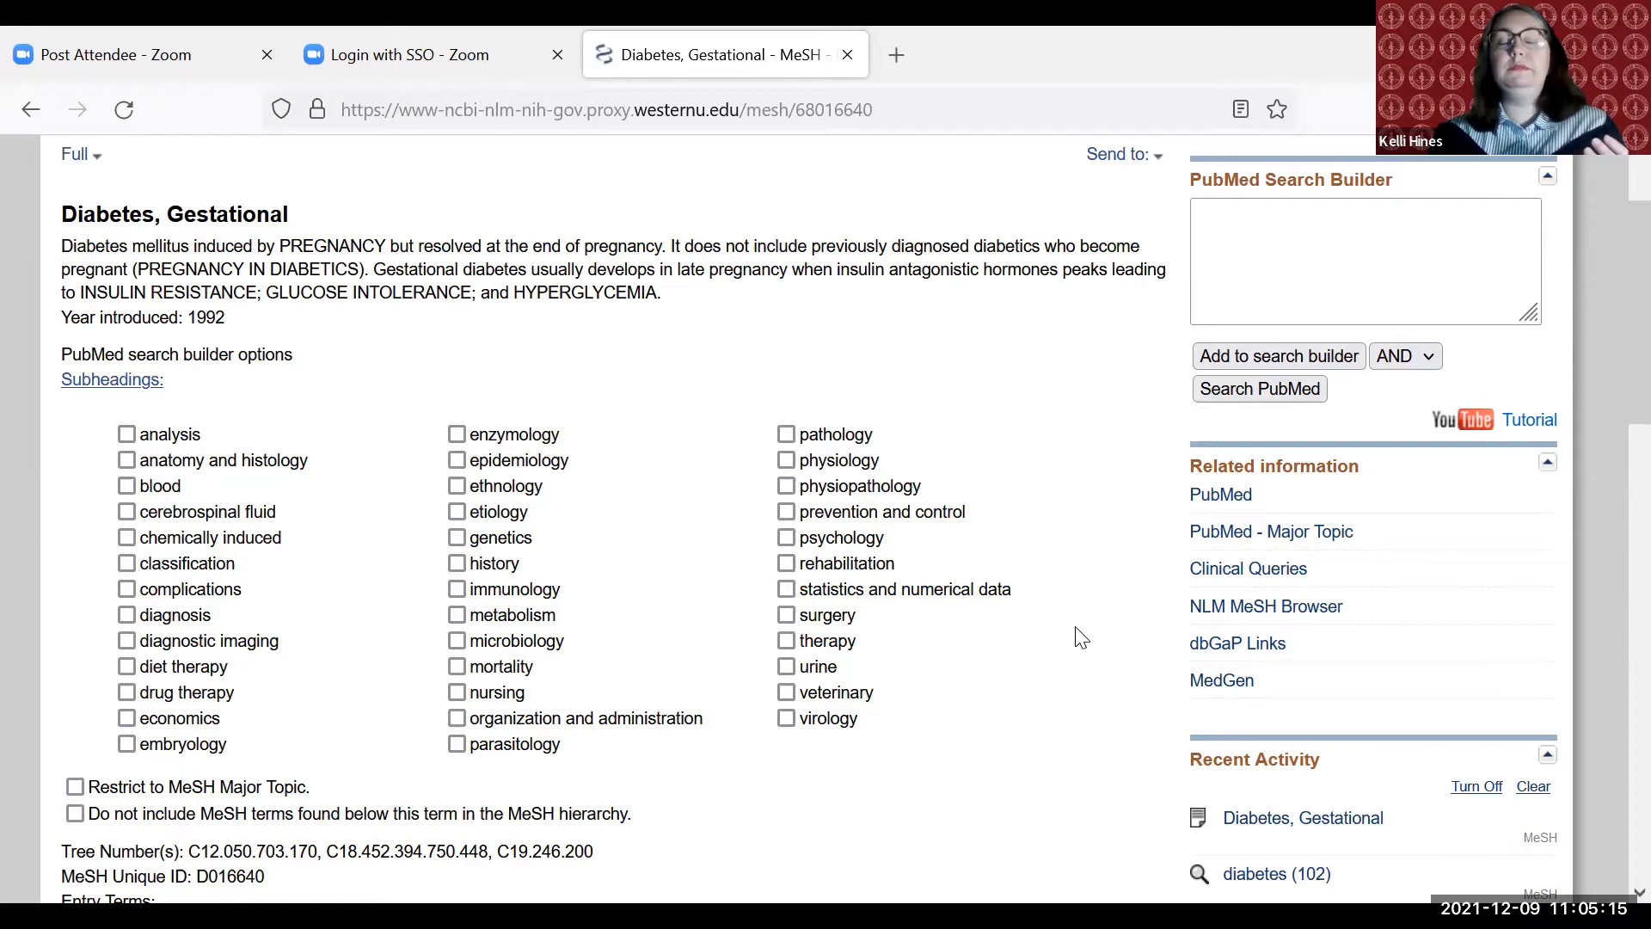
pyautogui.click(977, 600)
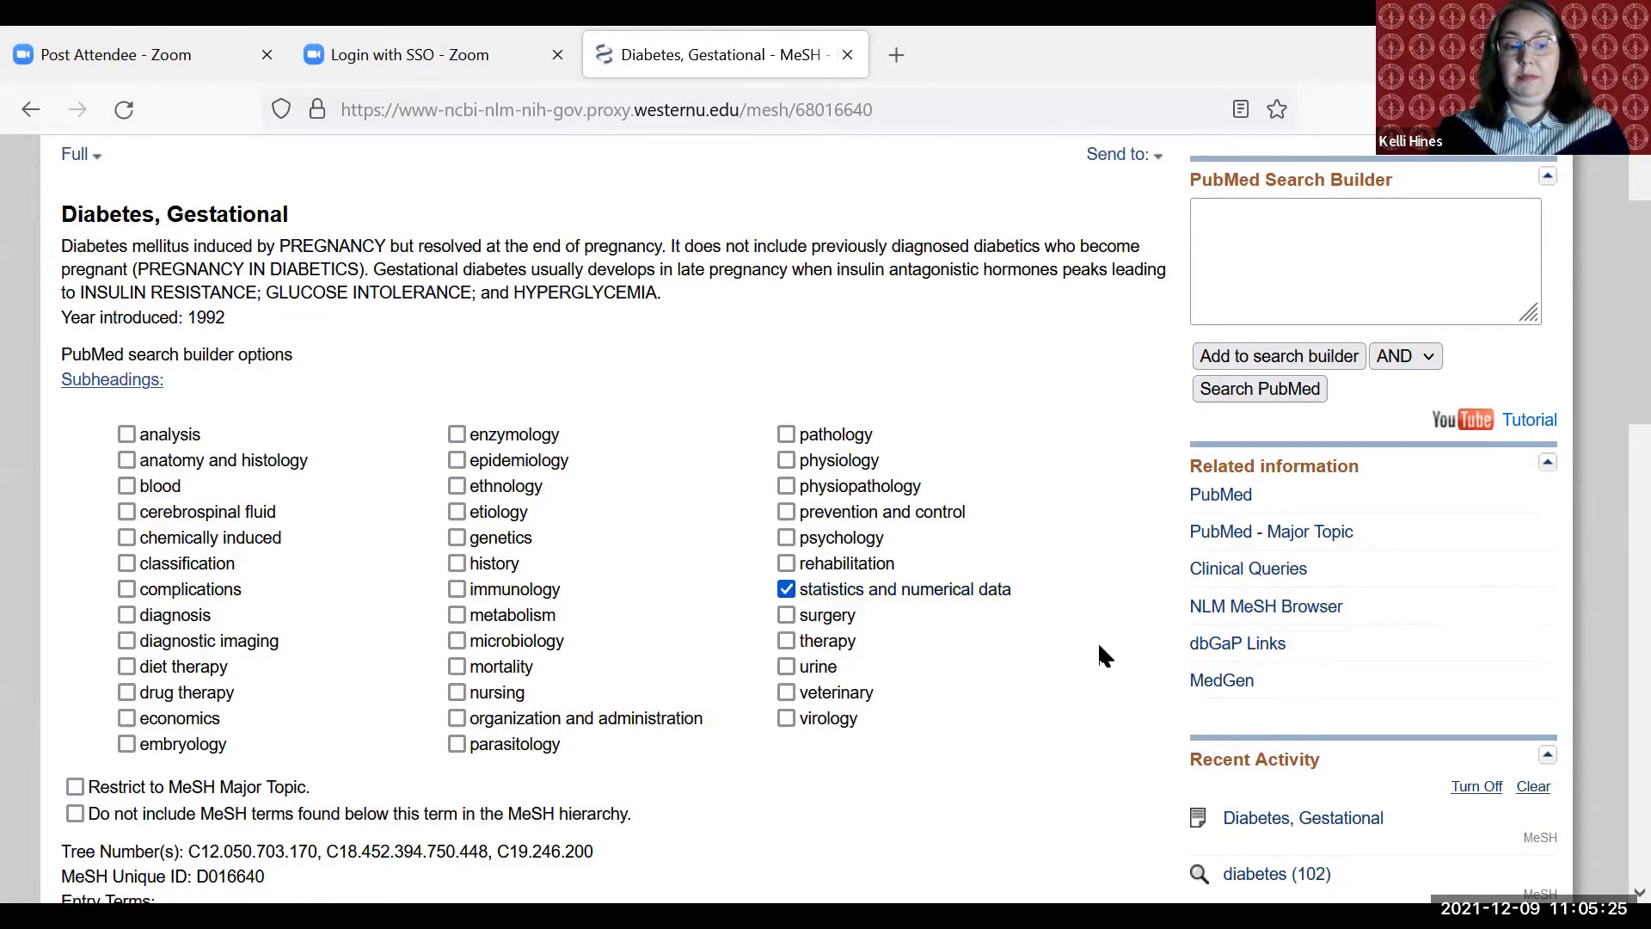
pyautogui.scroll(-3, 1103, 655)
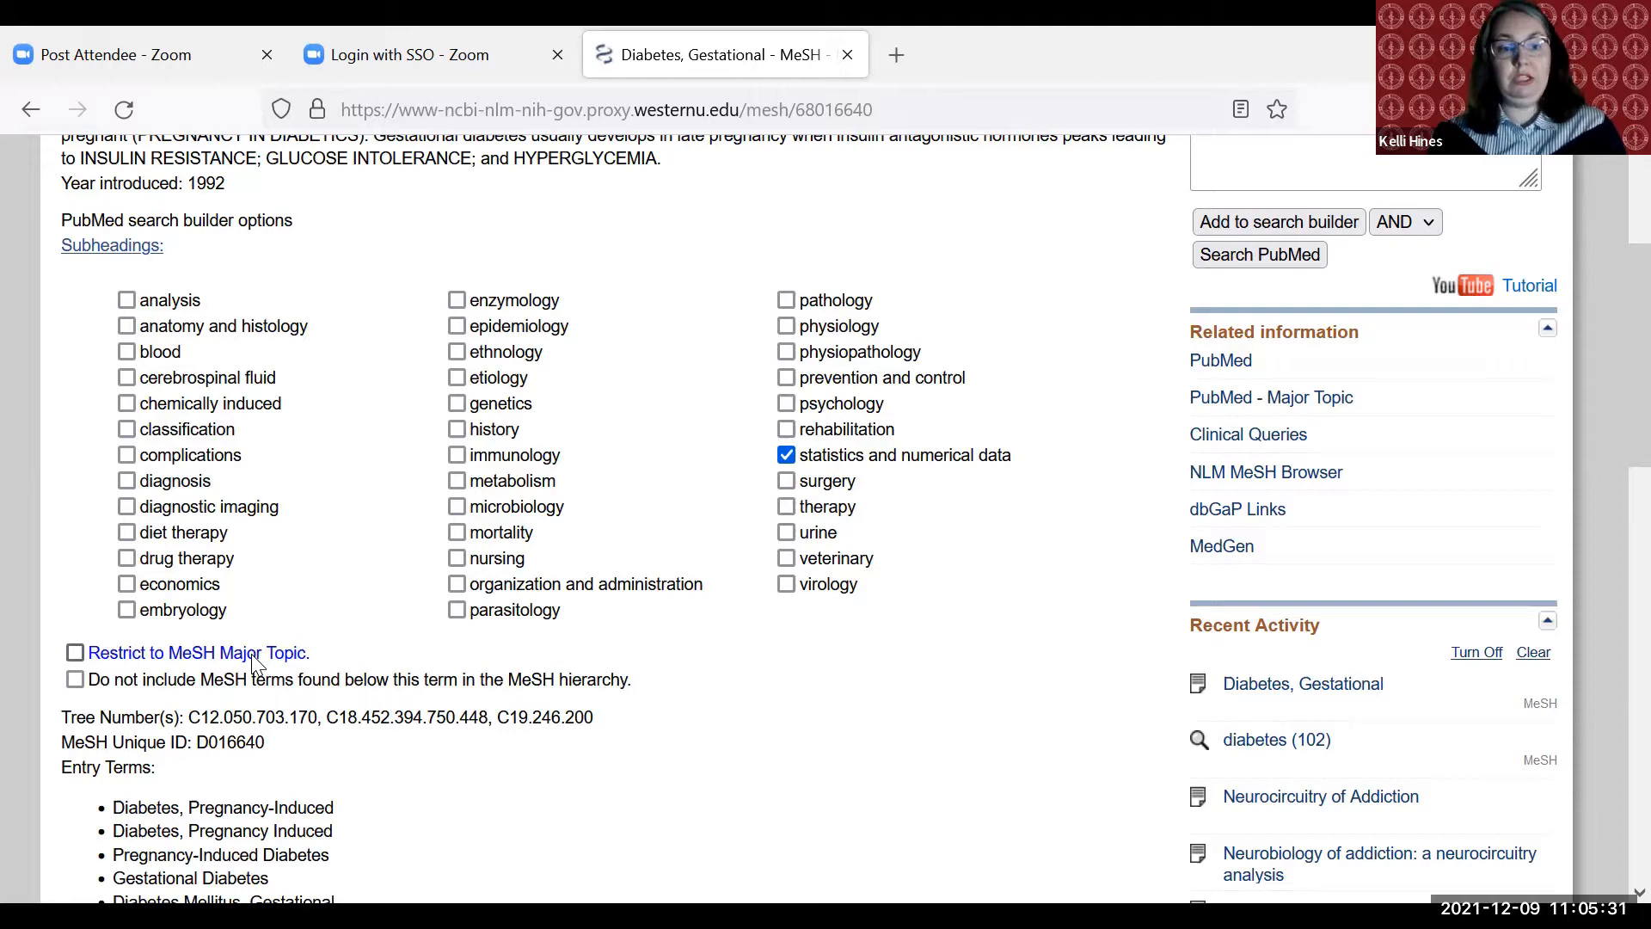
pyautogui.click(255, 663)
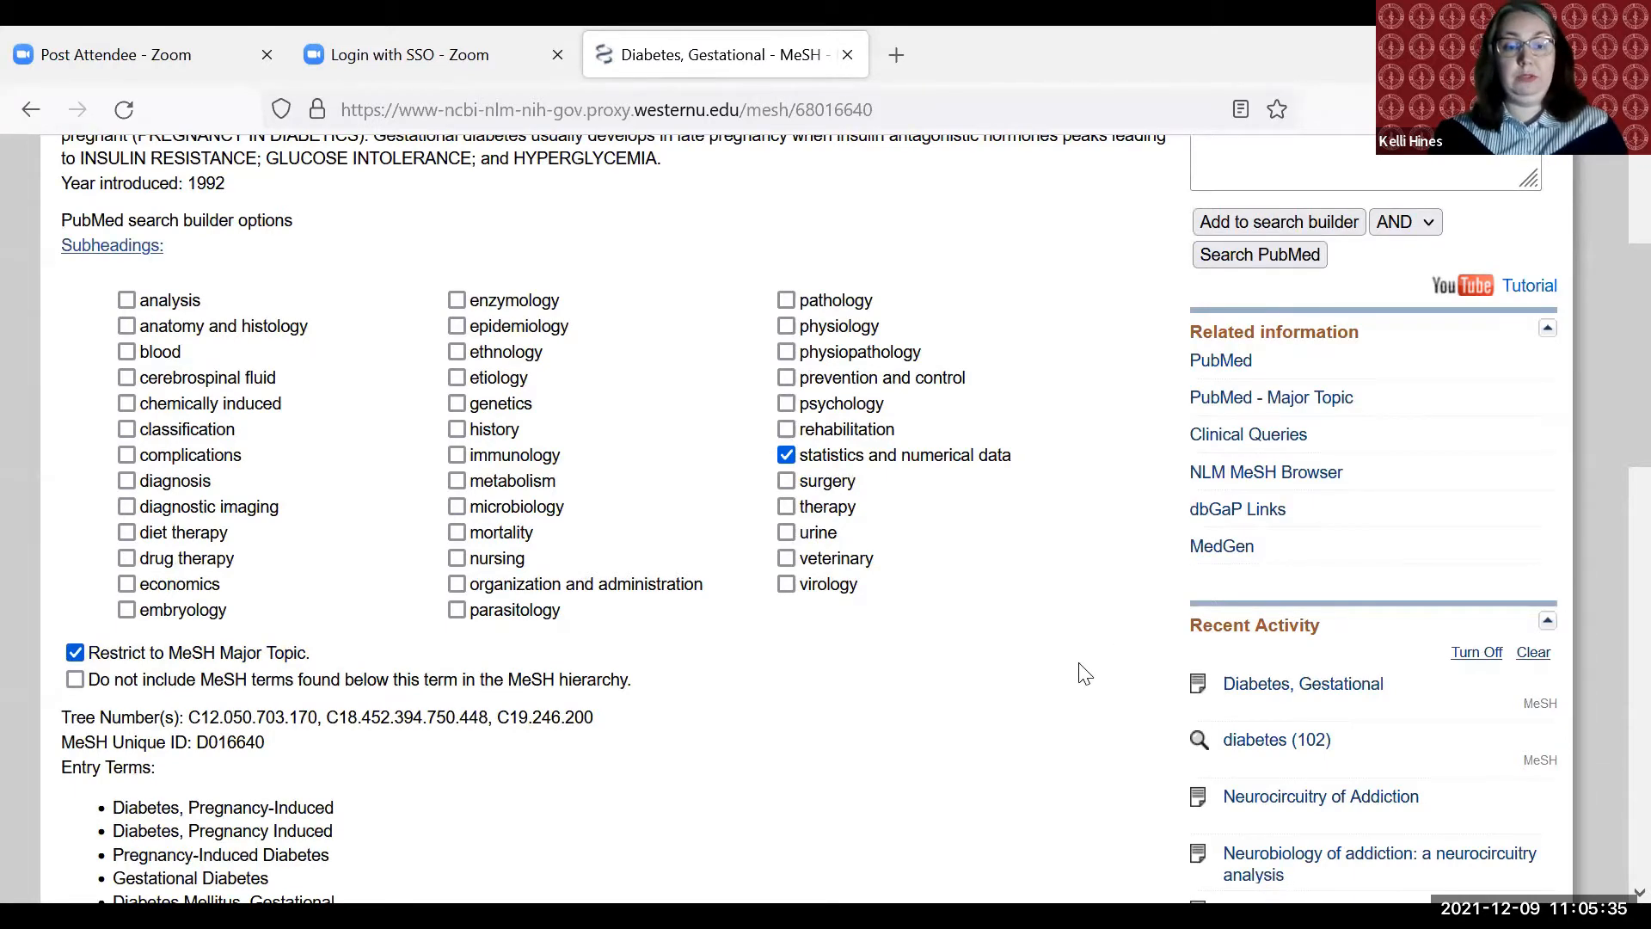
# - Examine the entry terms, previous indexing and MeSH category hierarchies listed for Diabetes, Gestational
pyautogui.scroll(-2, 1082, 658)
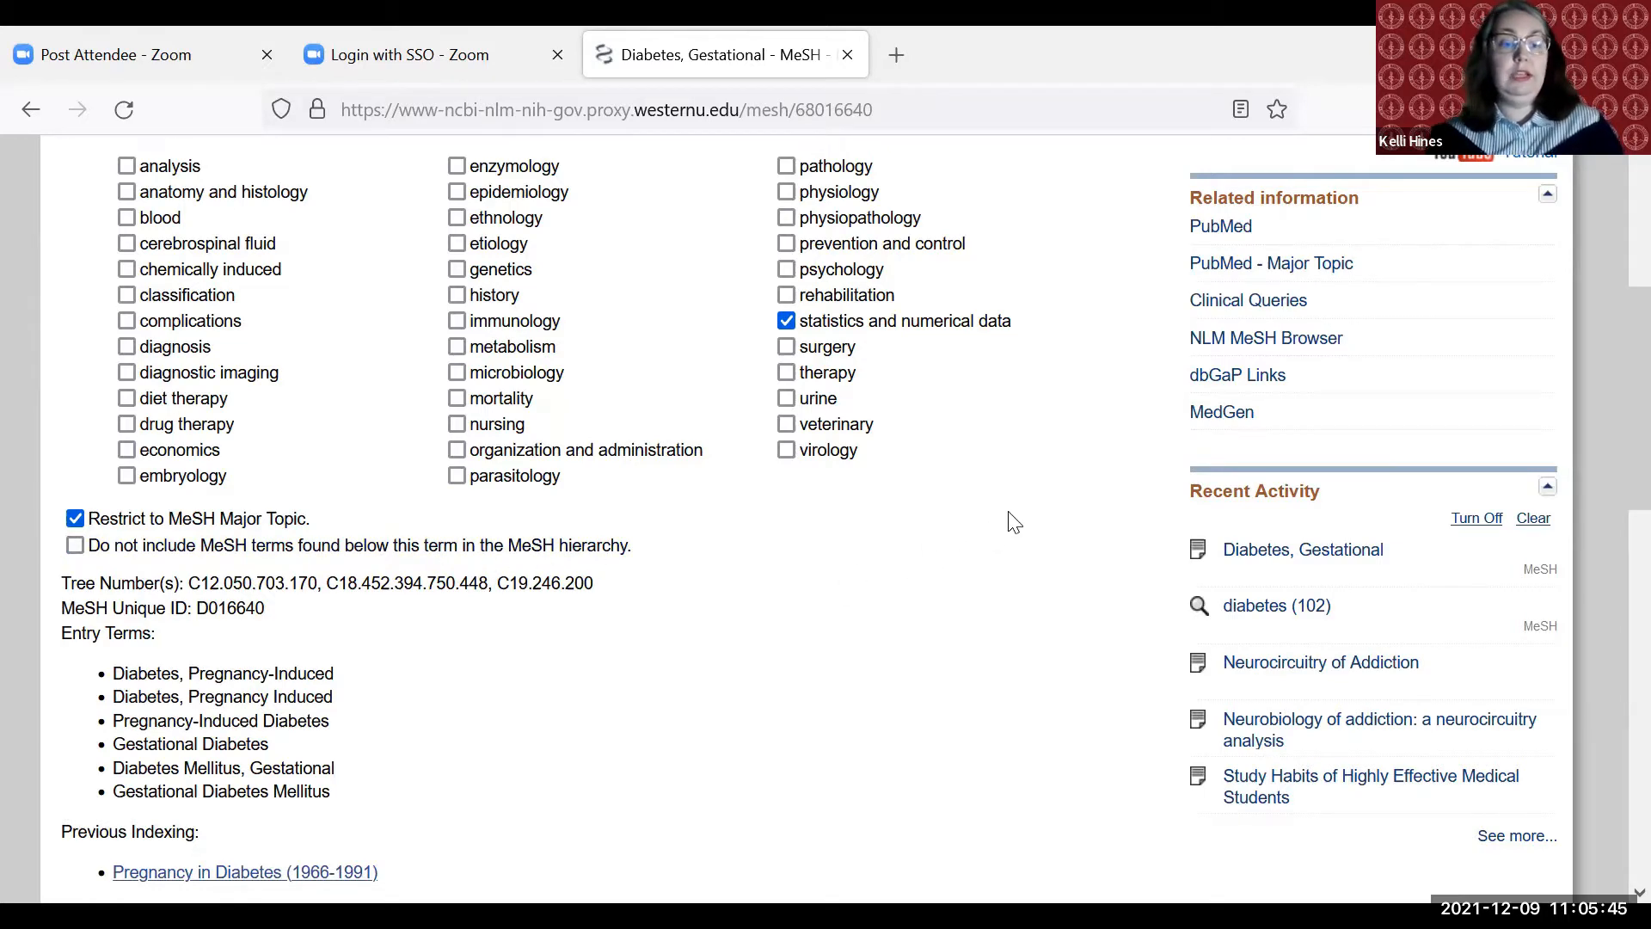
pyautogui.scroll(-3, 1020, 499)
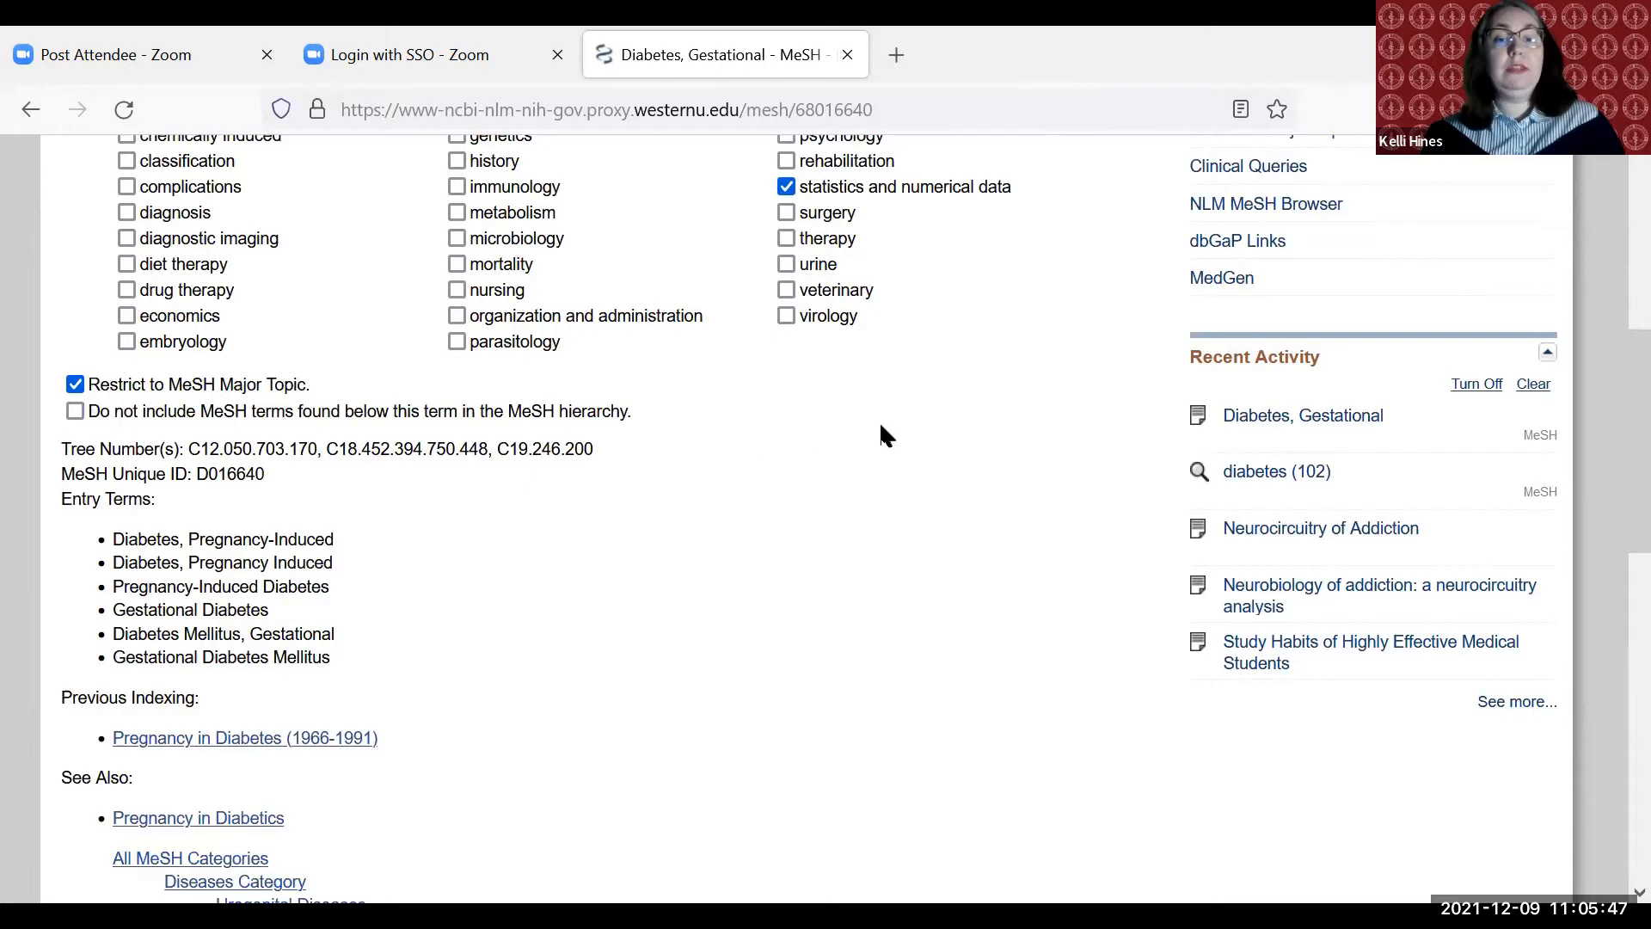
pyautogui.scroll(-10, 885, 427)
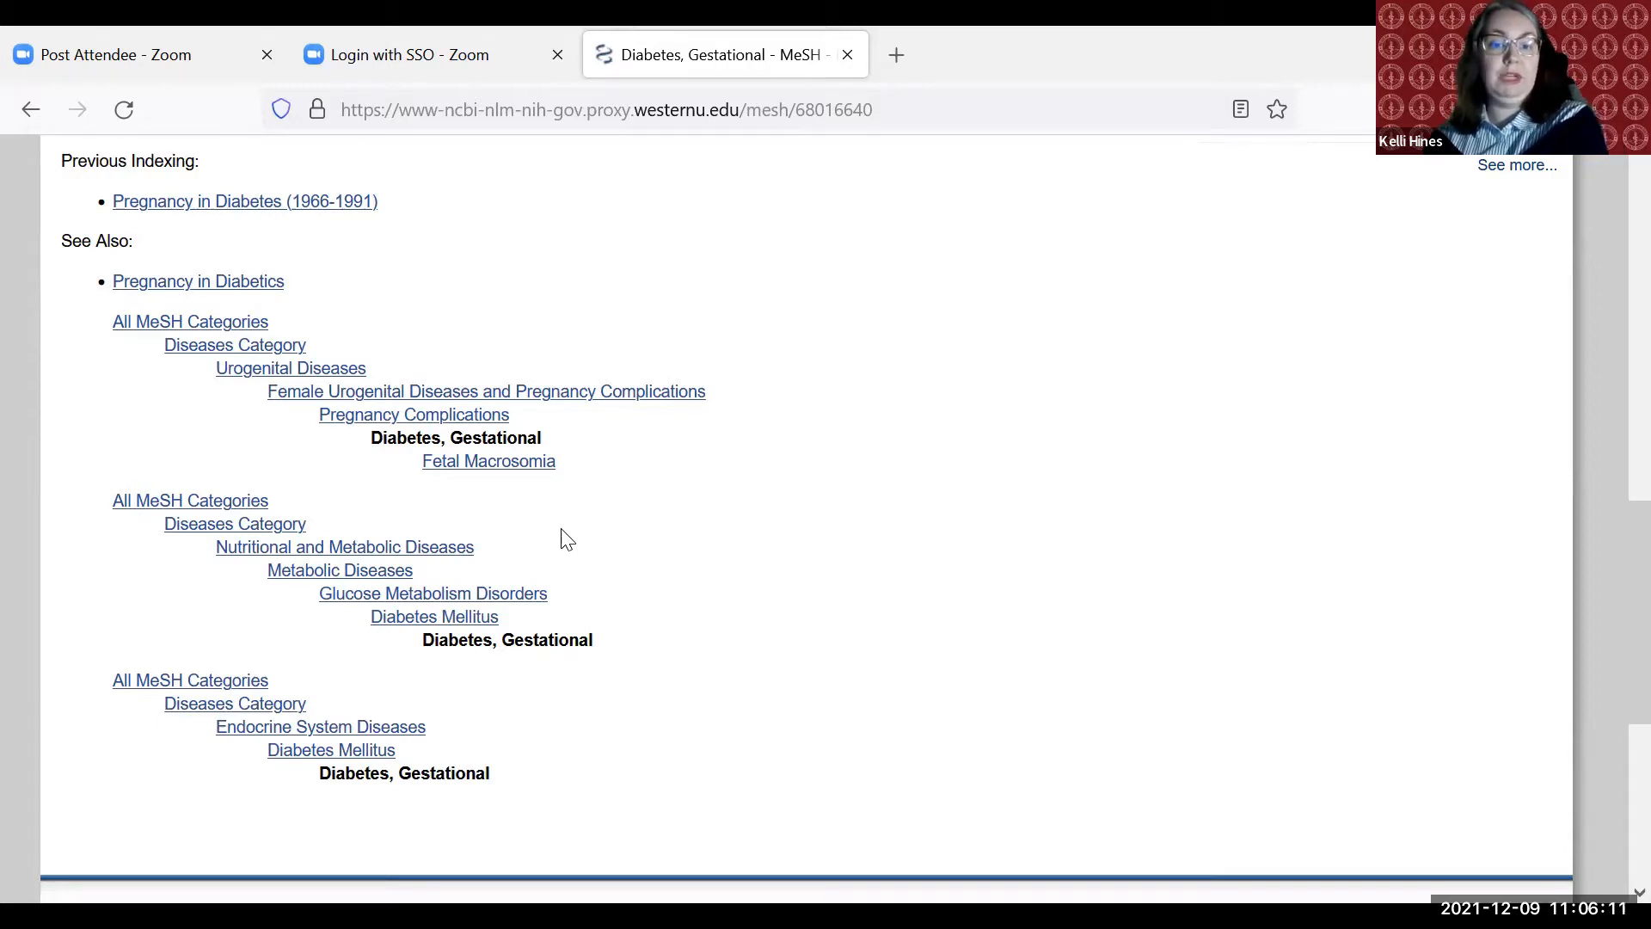
pyautogui.scroll(3, 671, 559)
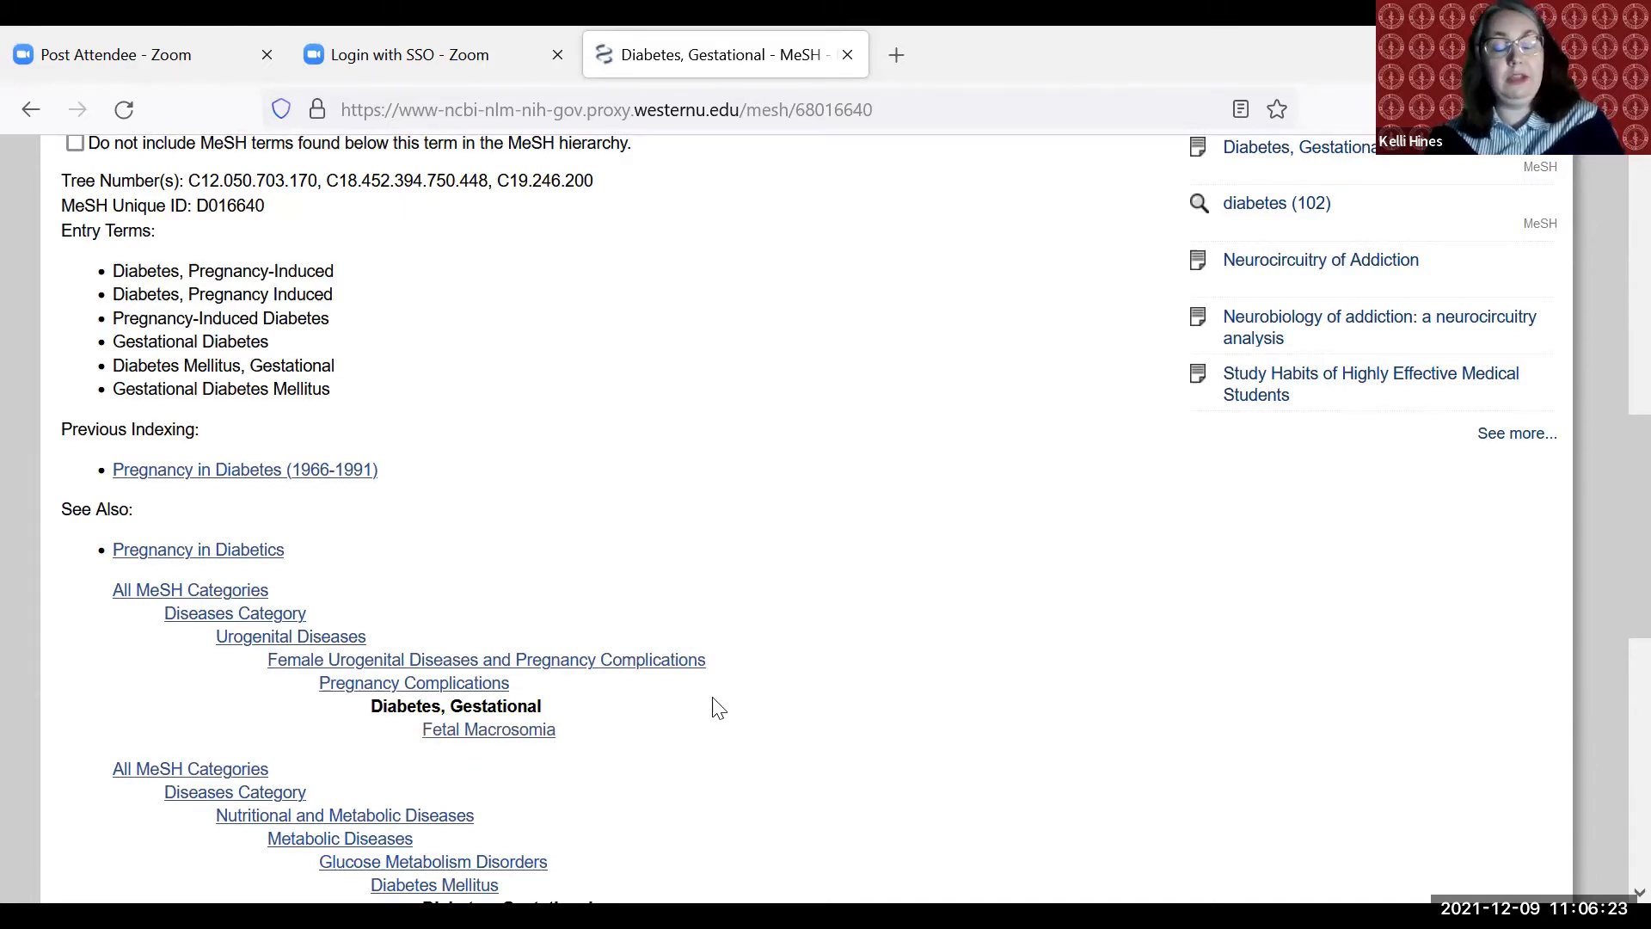
pyautogui.scroll(1, 721, 707)
pyautogui.scroll(2, 717, 707)
pyautogui.scroll(-3, 439, 737)
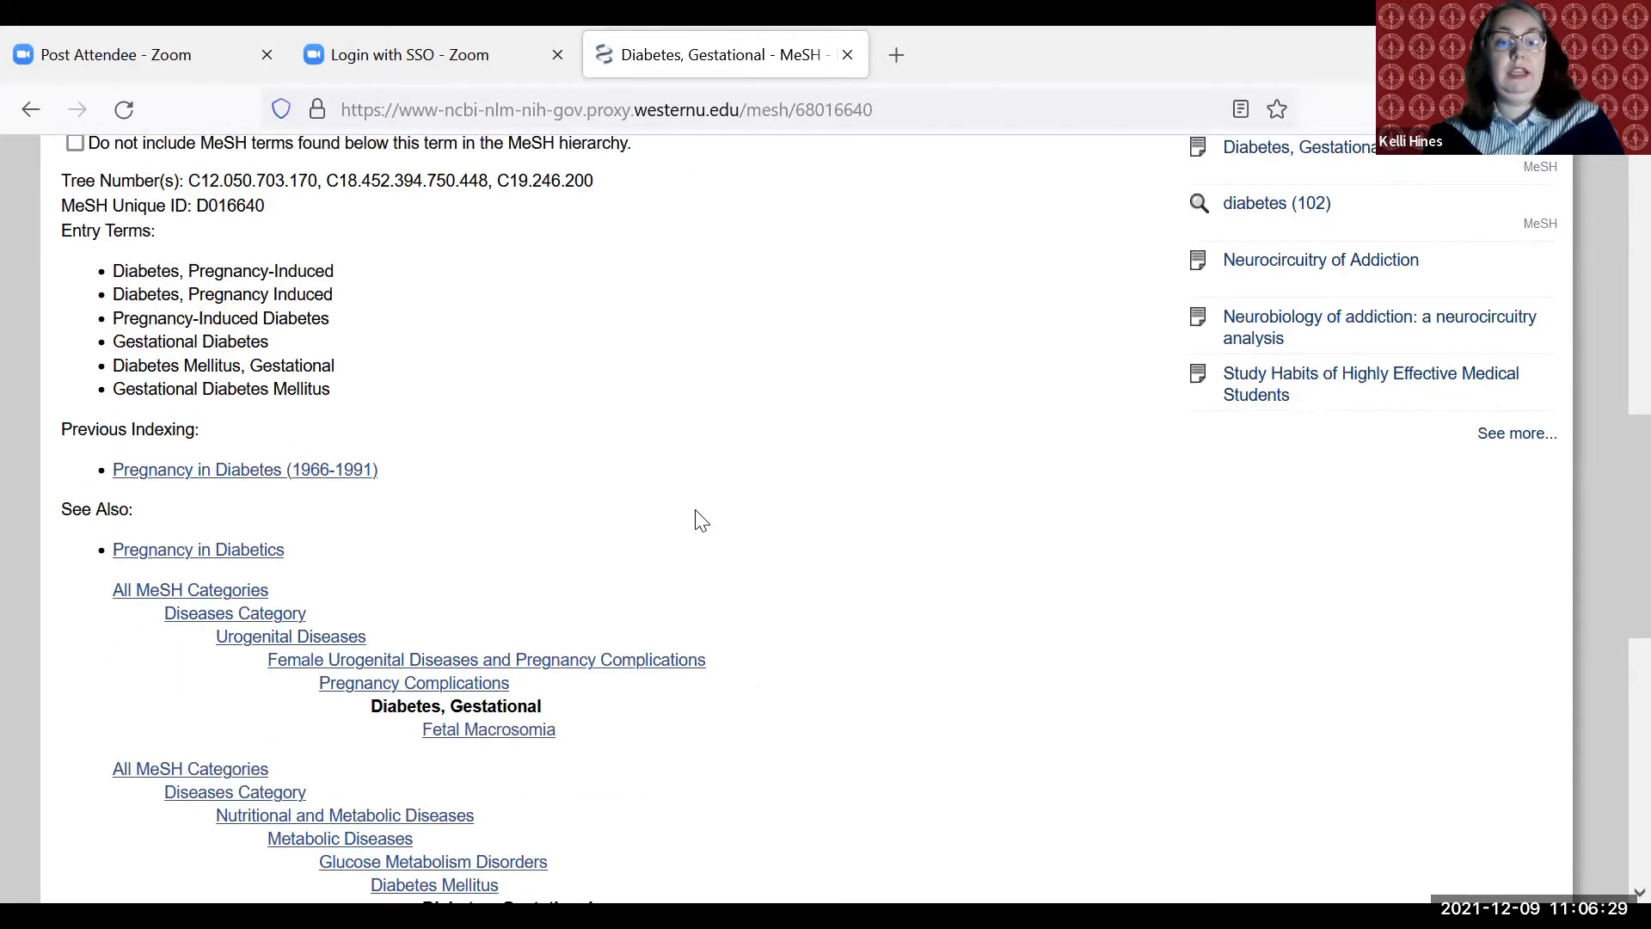
pyautogui.scroll(-3, 793, 497)
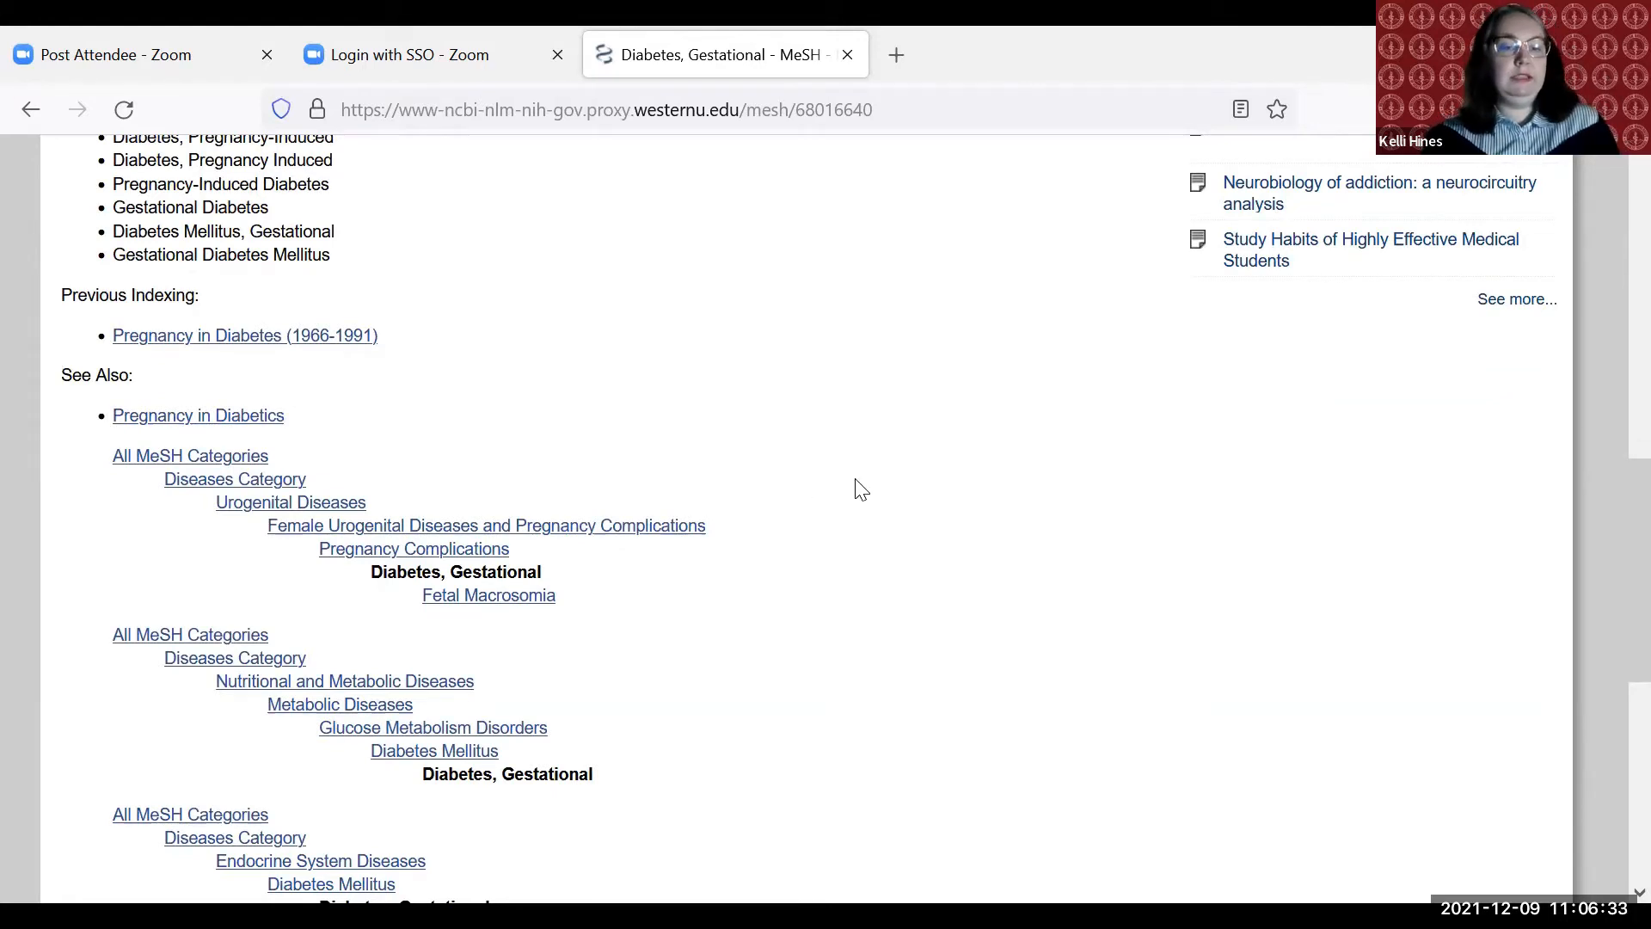
pyautogui.scroll(-6, 855, 487)
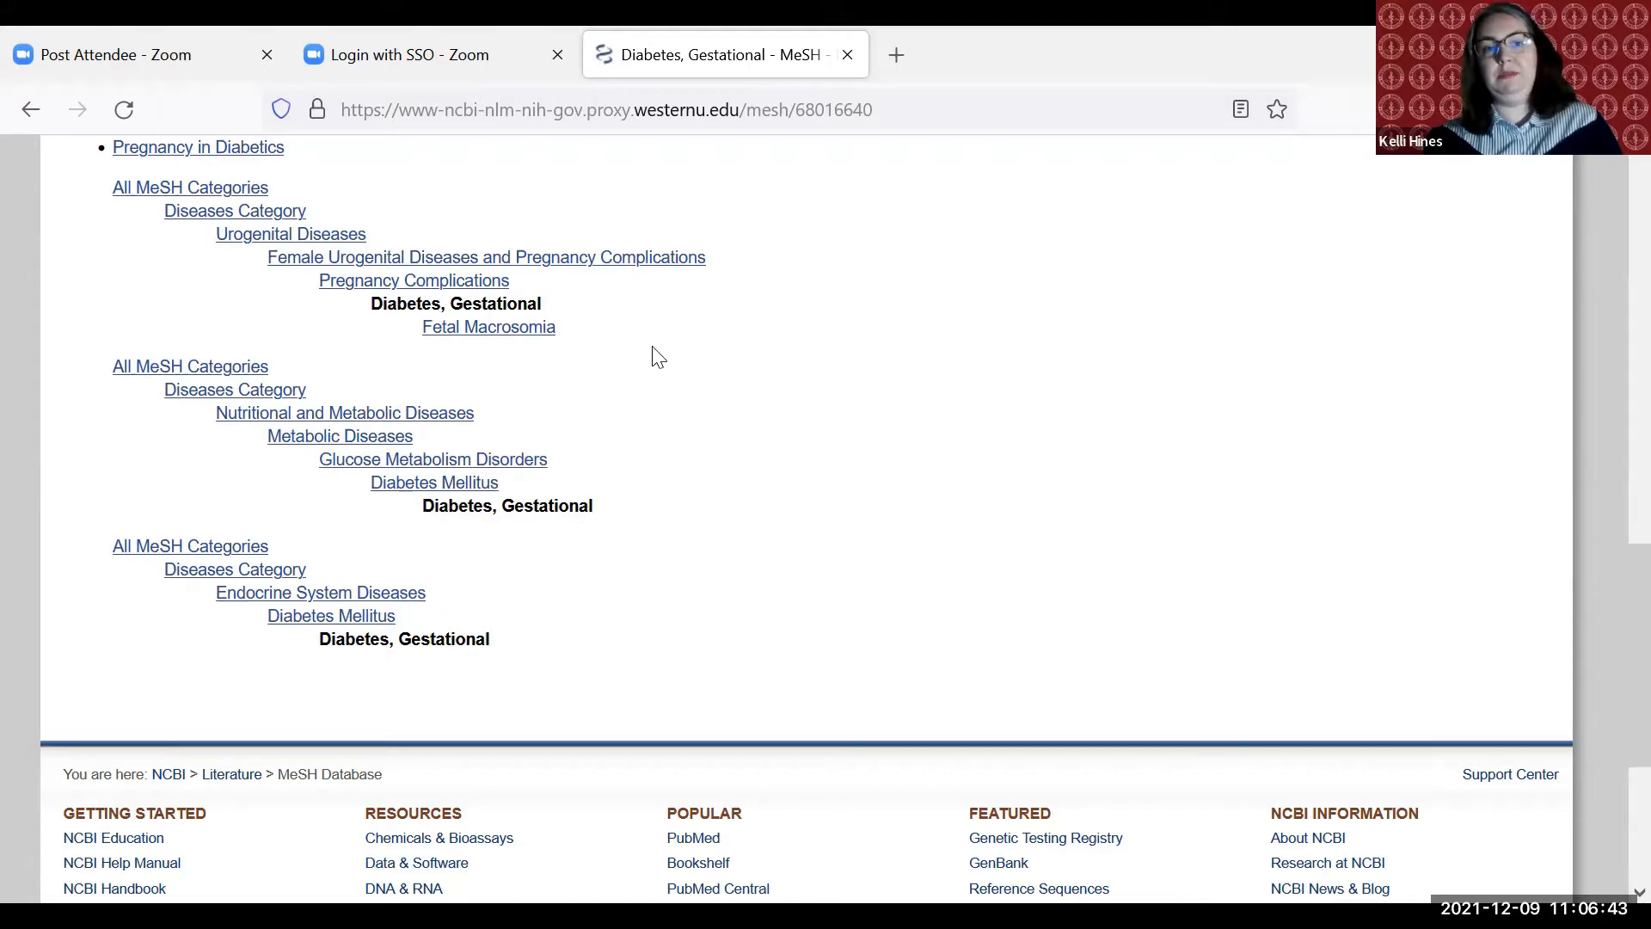
pyautogui.scroll(1, 817, 477)
pyautogui.scroll(9, 817, 479)
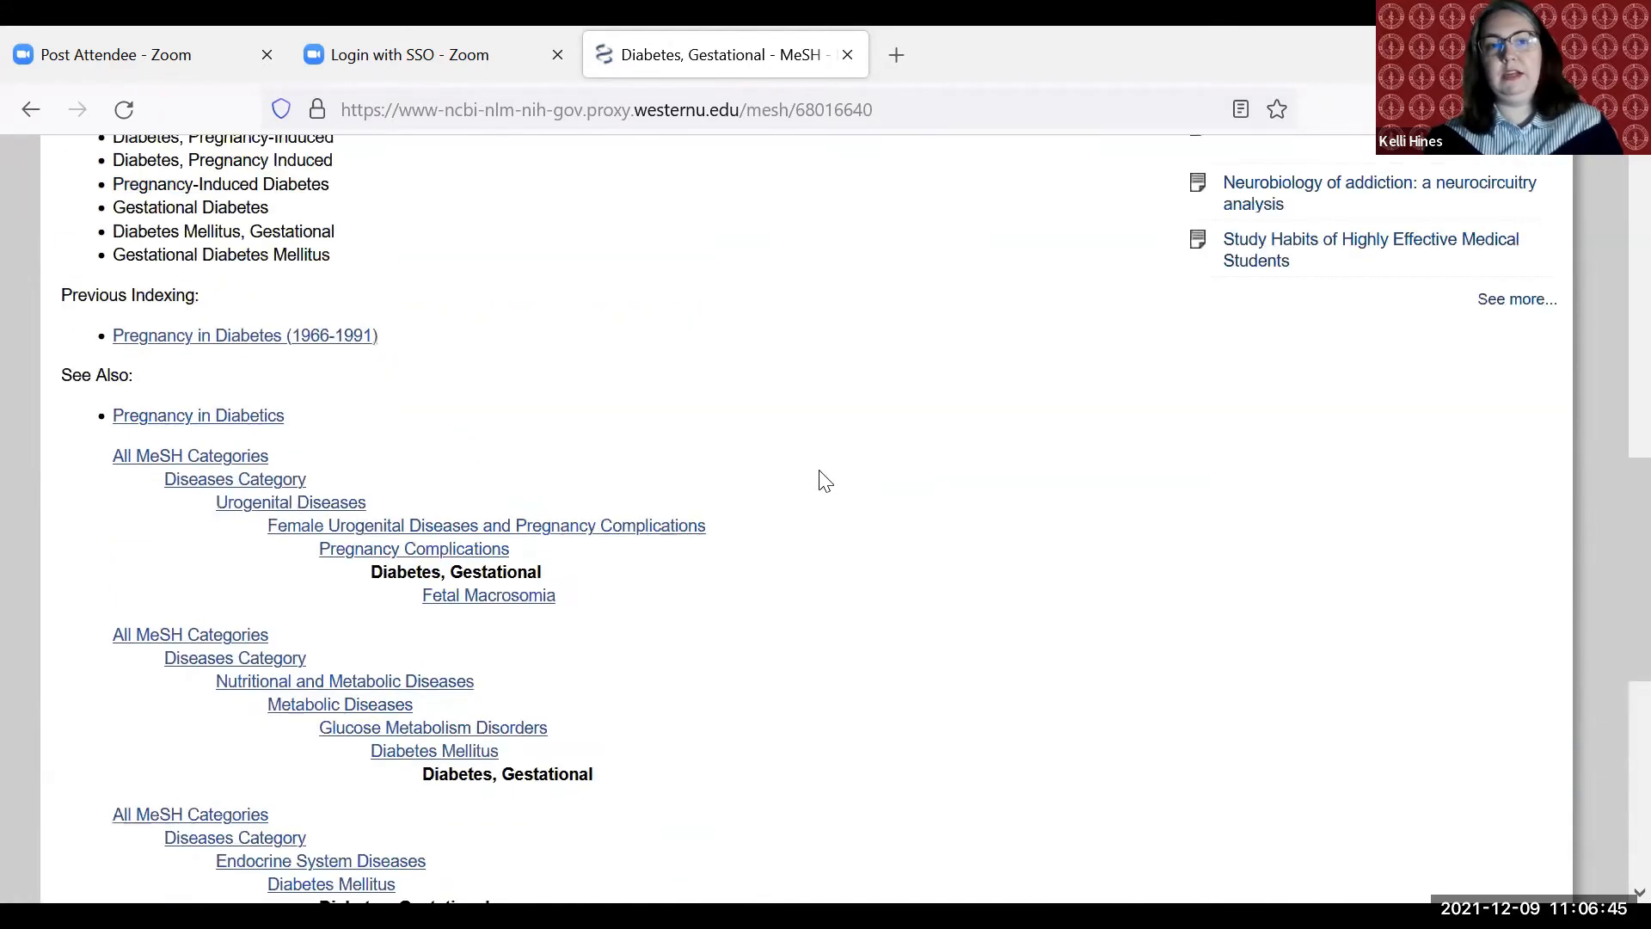
# - Add the Diabetes, Gestational term with its selected options to the PubMed Search Builder and run the search in PubMed
pyautogui.scroll(2, 756, 565)
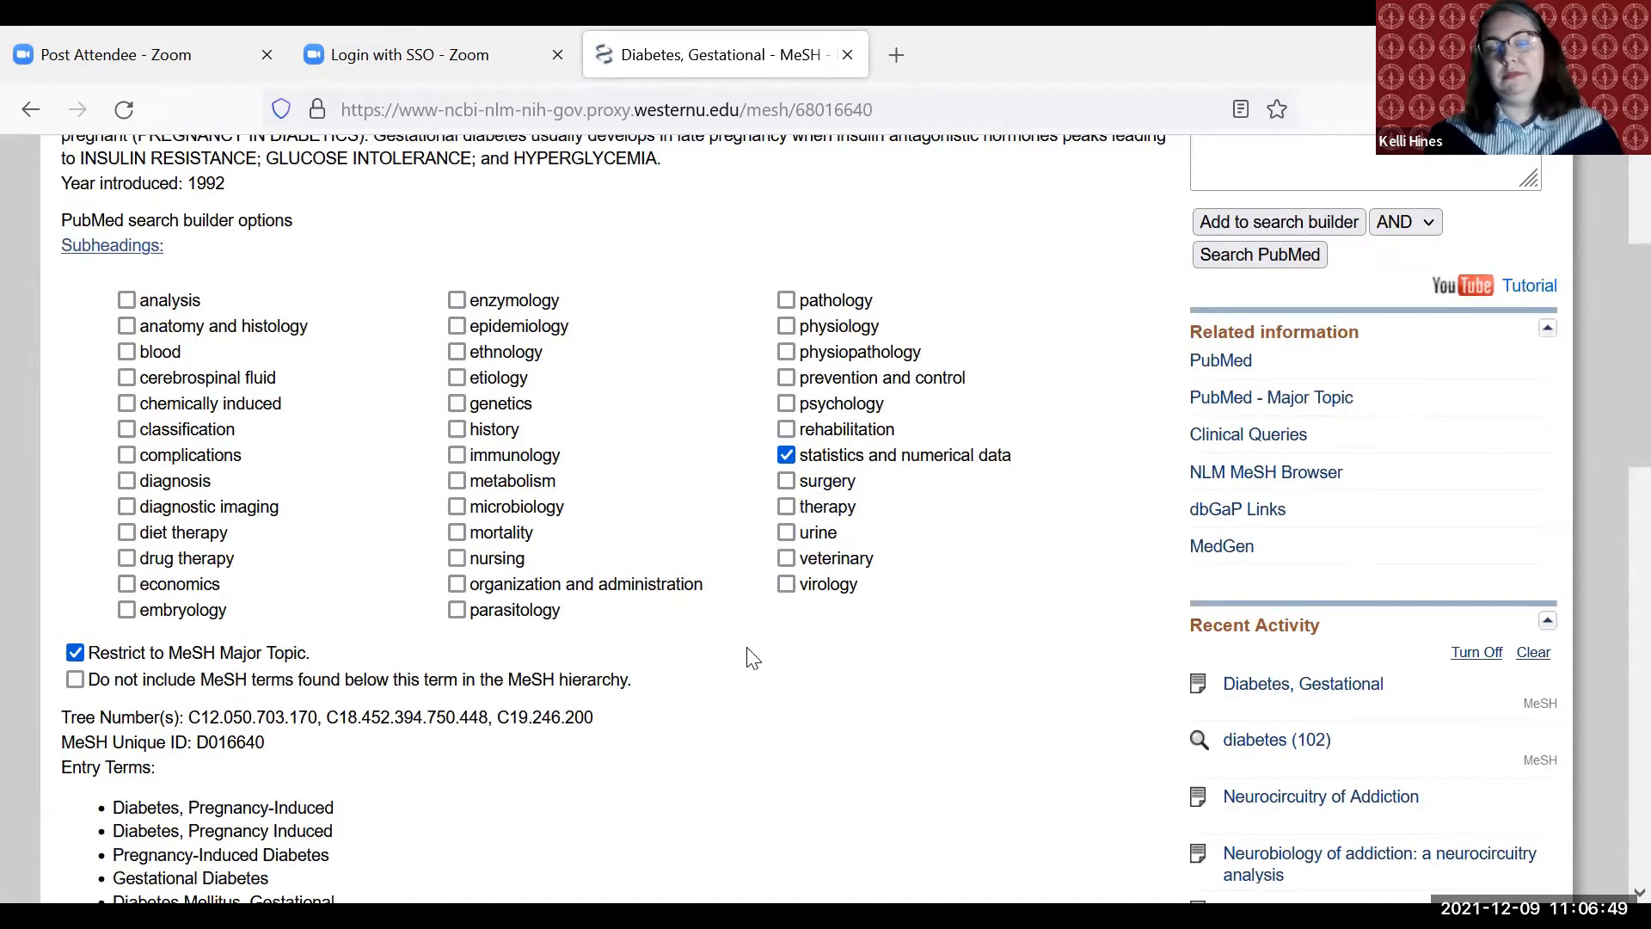
pyautogui.scroll(3, 753, 659)
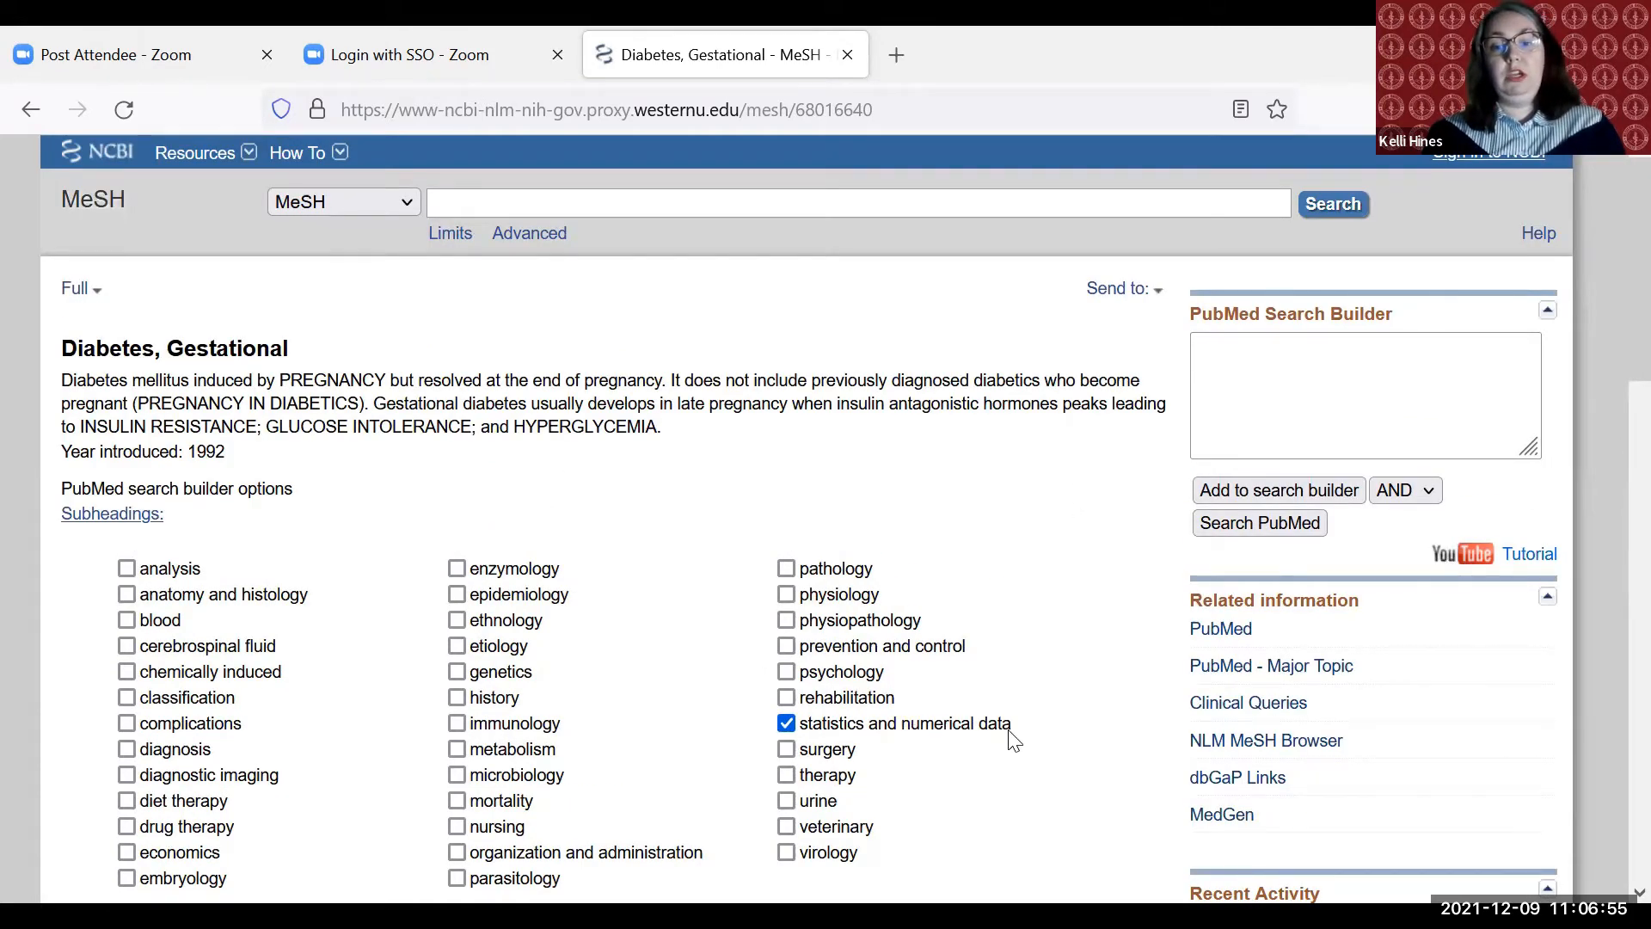
pyautogui.click(1303, 497)
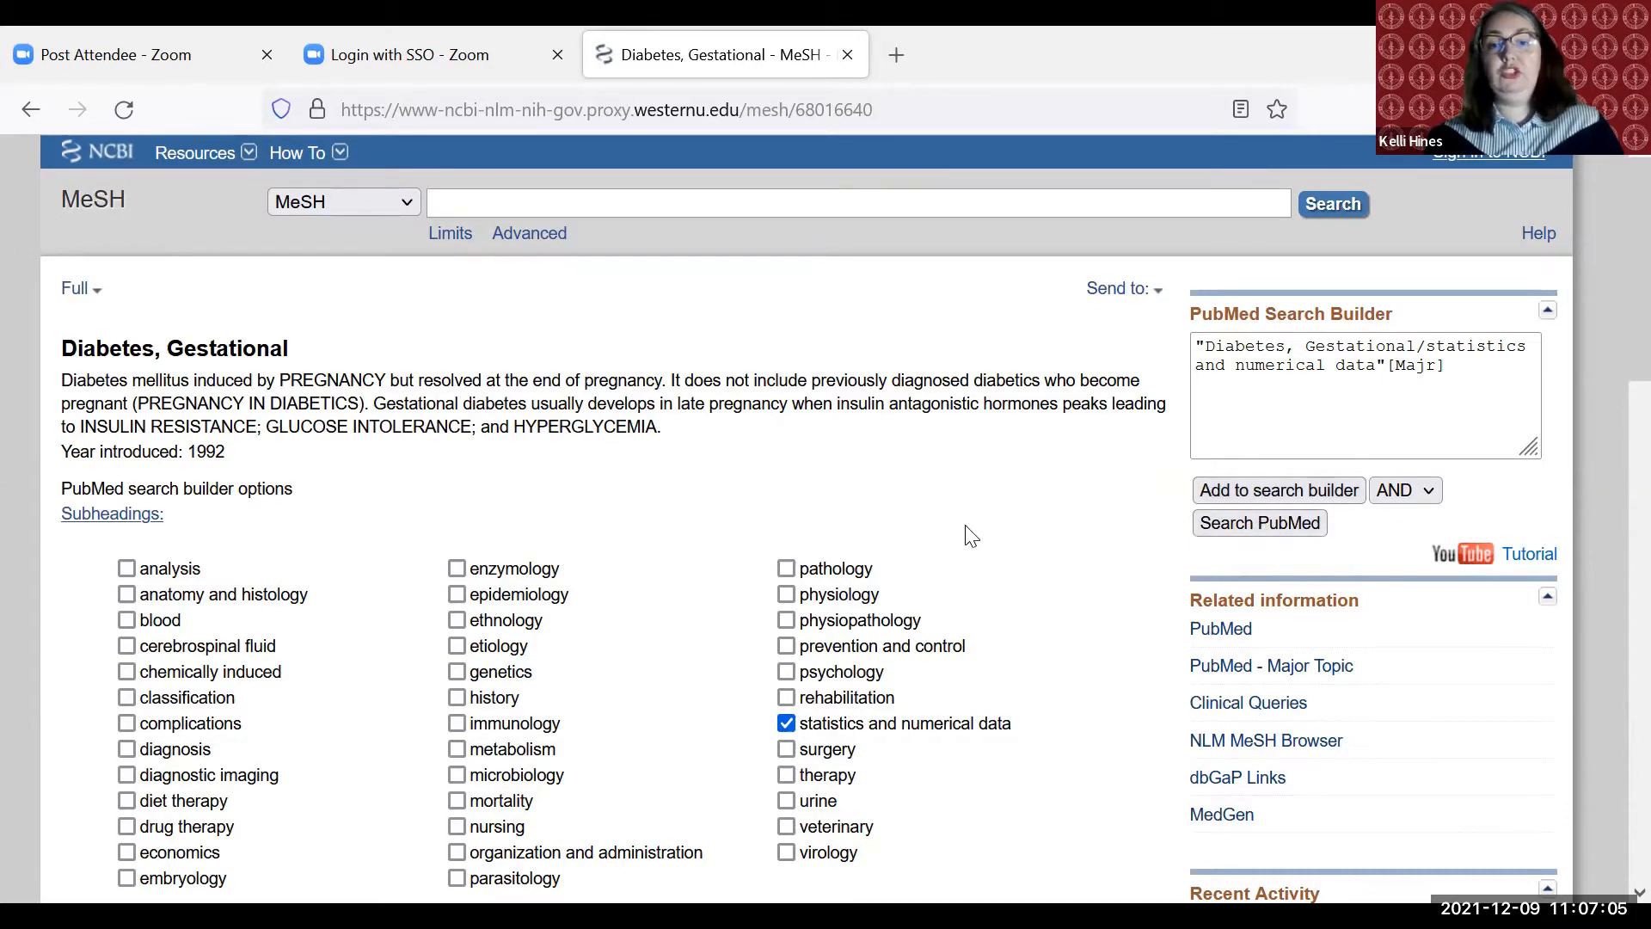
pyautogui.click(1270, 532)
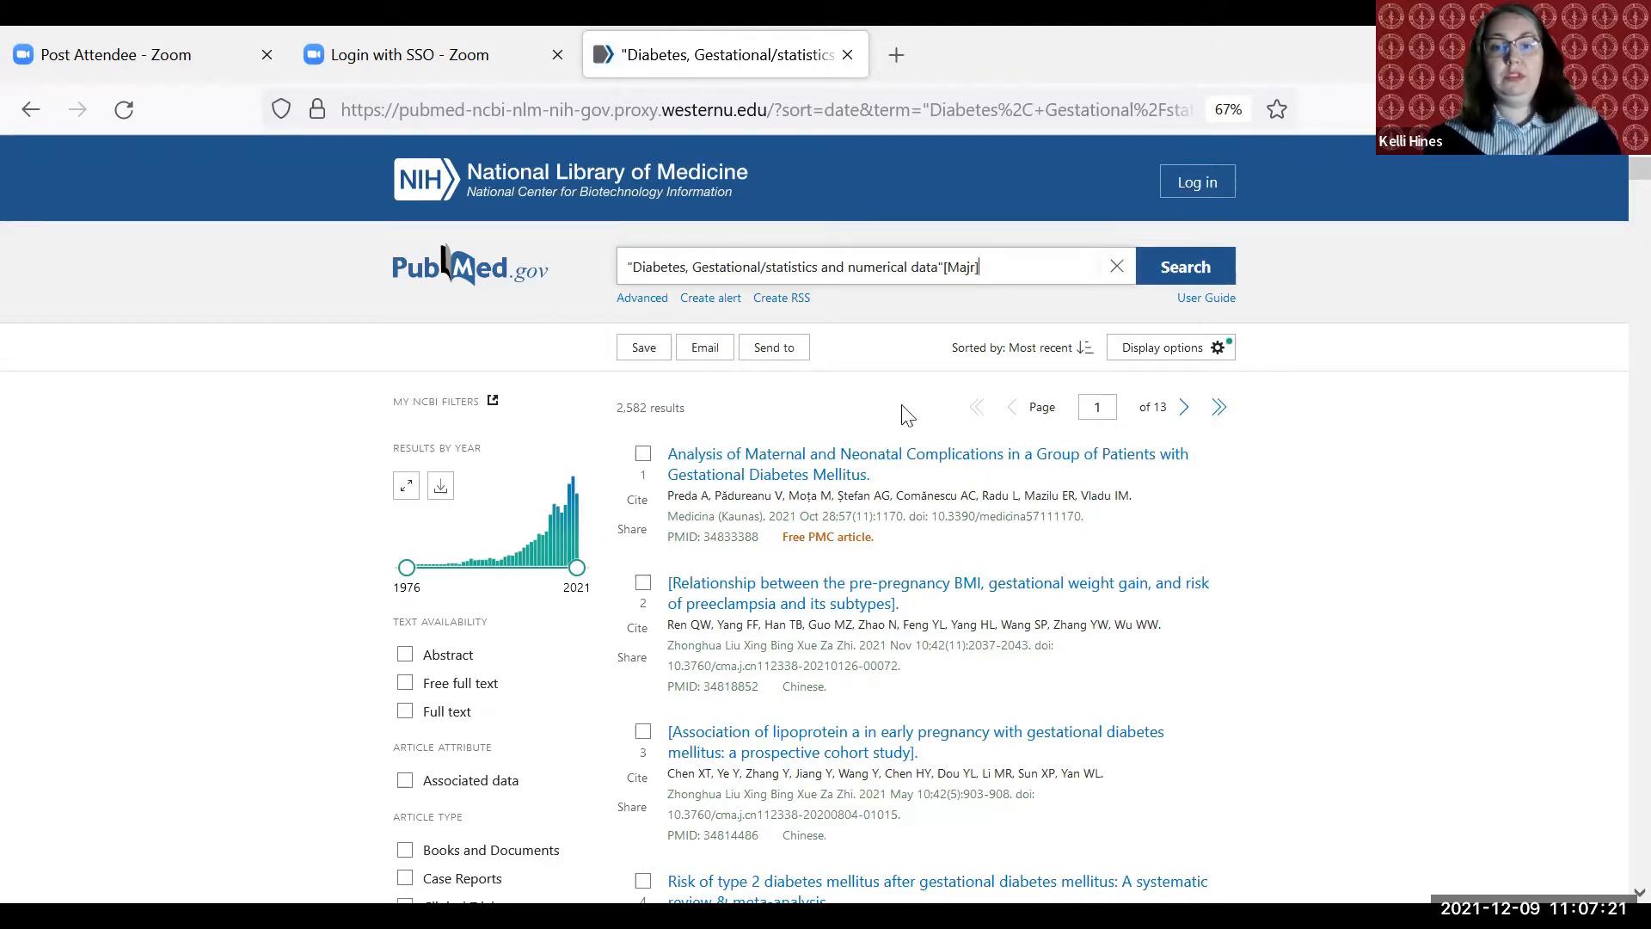
# - Replace the MeSH query with the plain keywords "gestational diabetes" and run the PubMed search
pyautogui.moveTo(1004, 266); pyautogui.dragTo(478, 274)
pyautogui.write('gest')
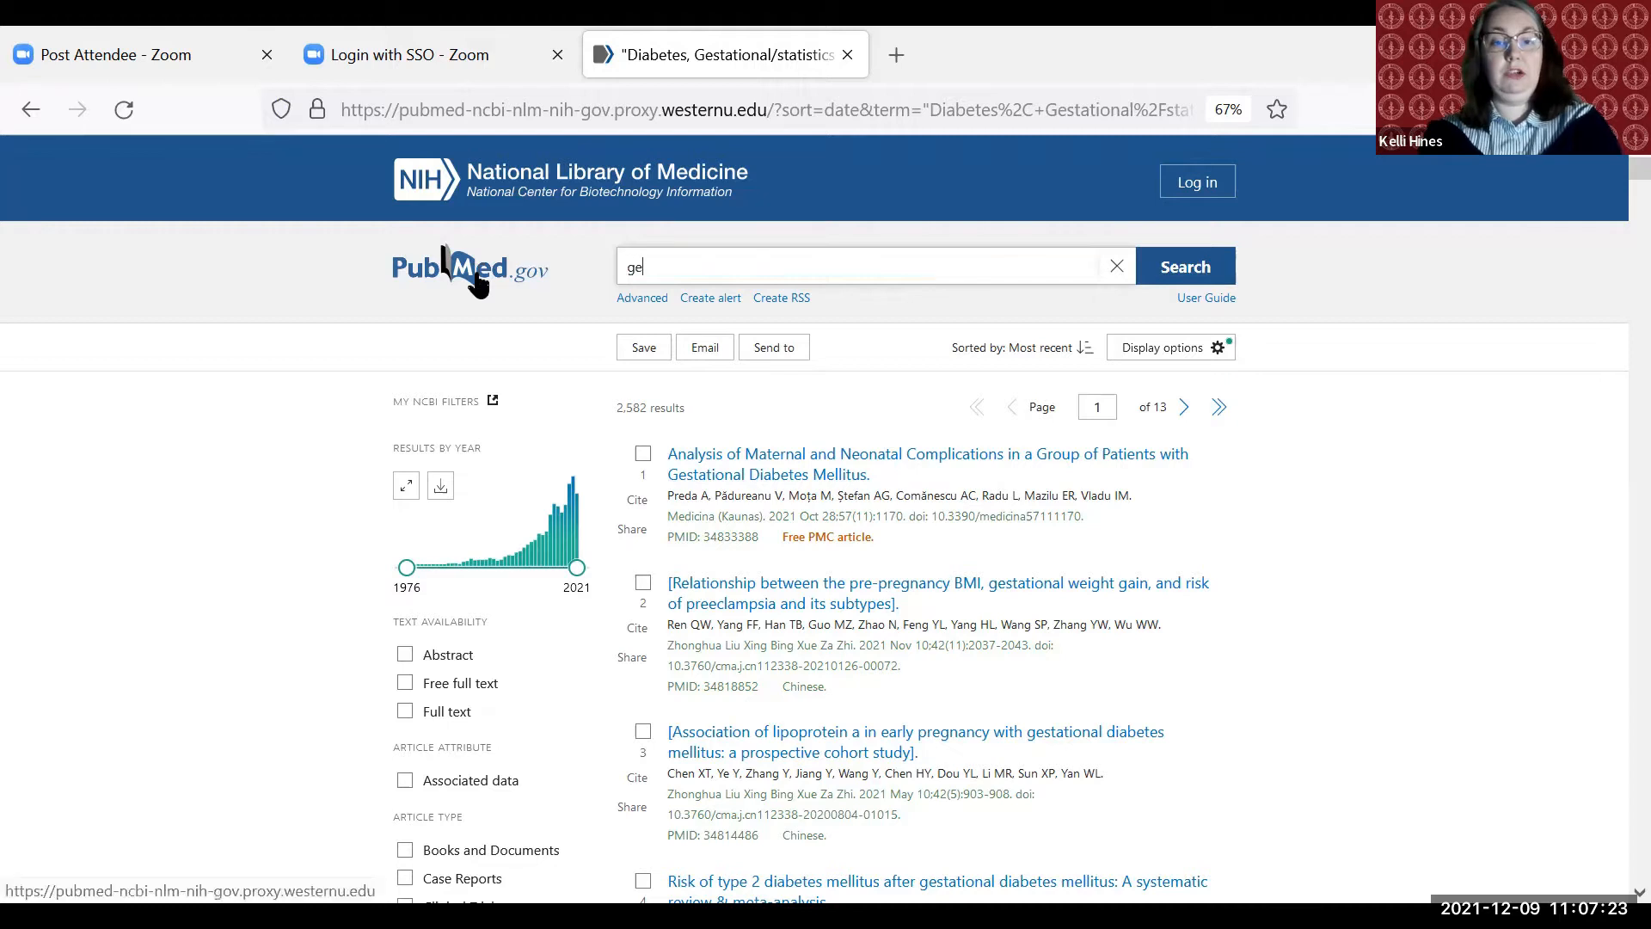
pyautogui.write('ational diabetes')
pyautogui.press('Return')
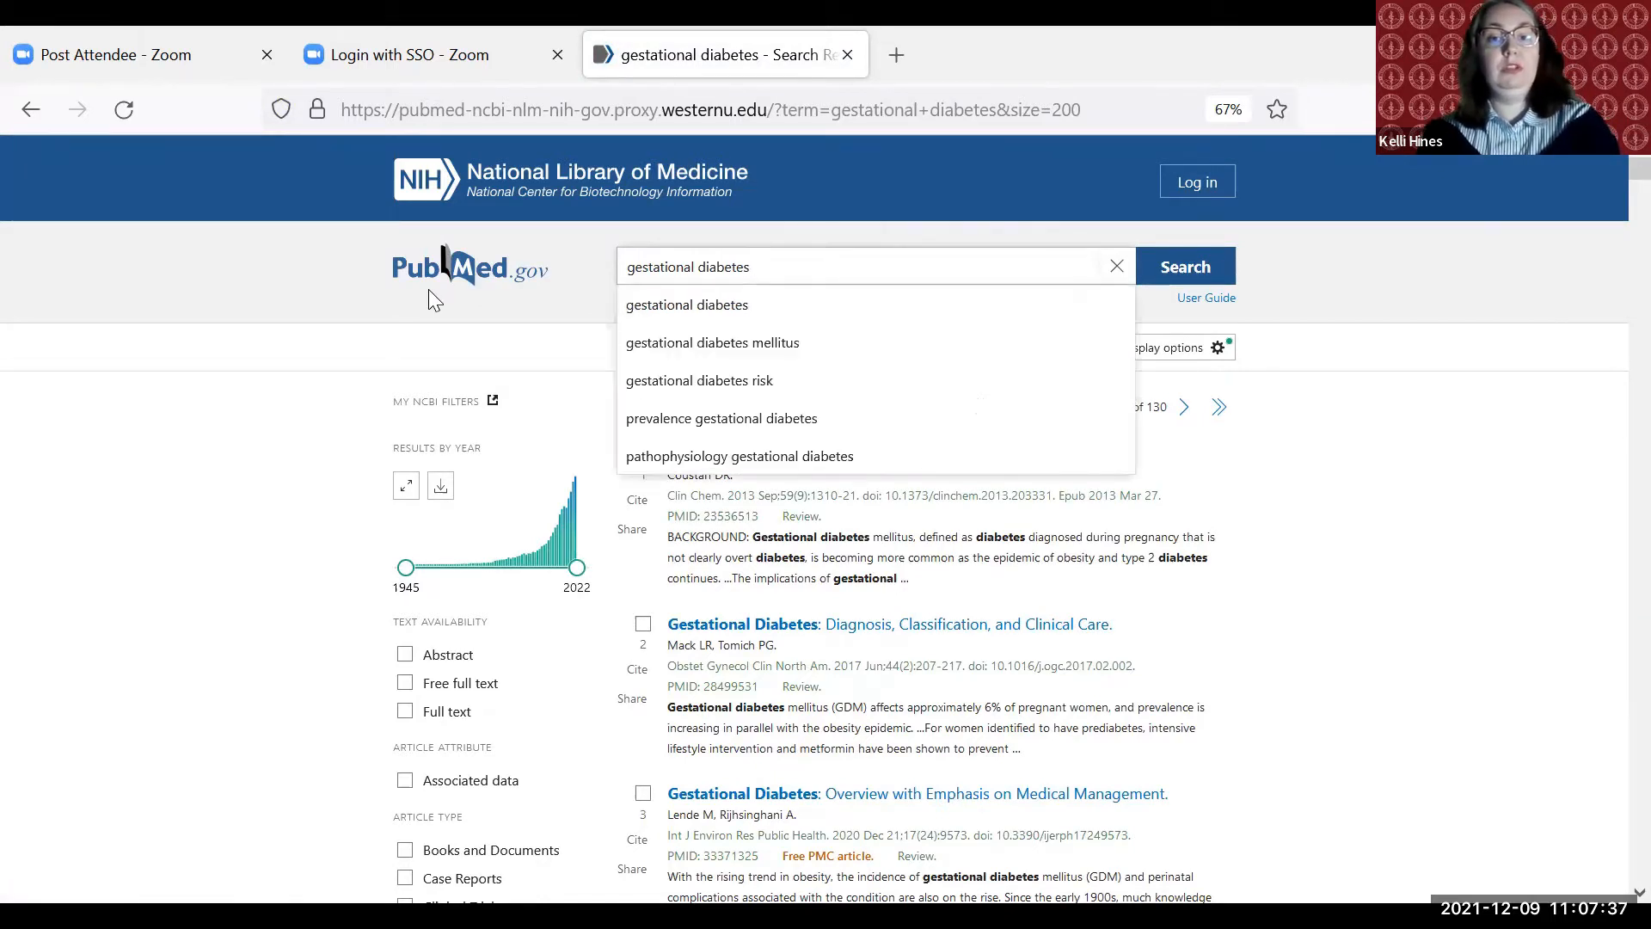
# - Extend the keyword query to "gestational diabetes rate", rerun the search and look over the results
pyautogui.write('rate')
pyautogui.press('Return')
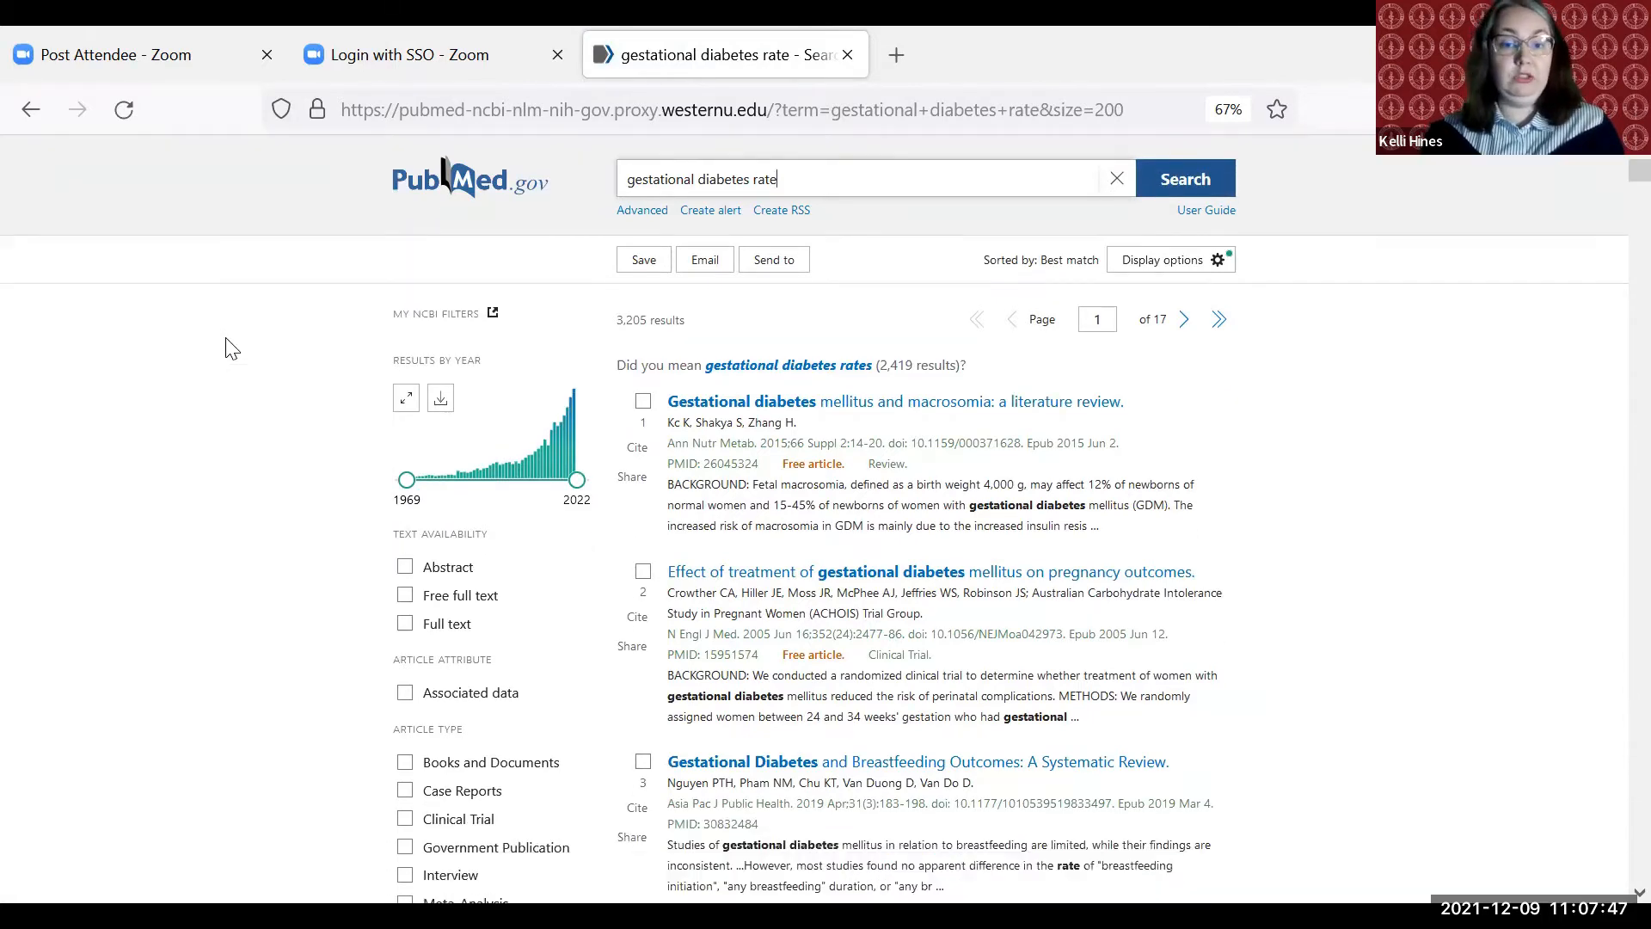
pyautogui.scroll(-1, 227, 340)
pyautogui.scroll(2, 227, 340)
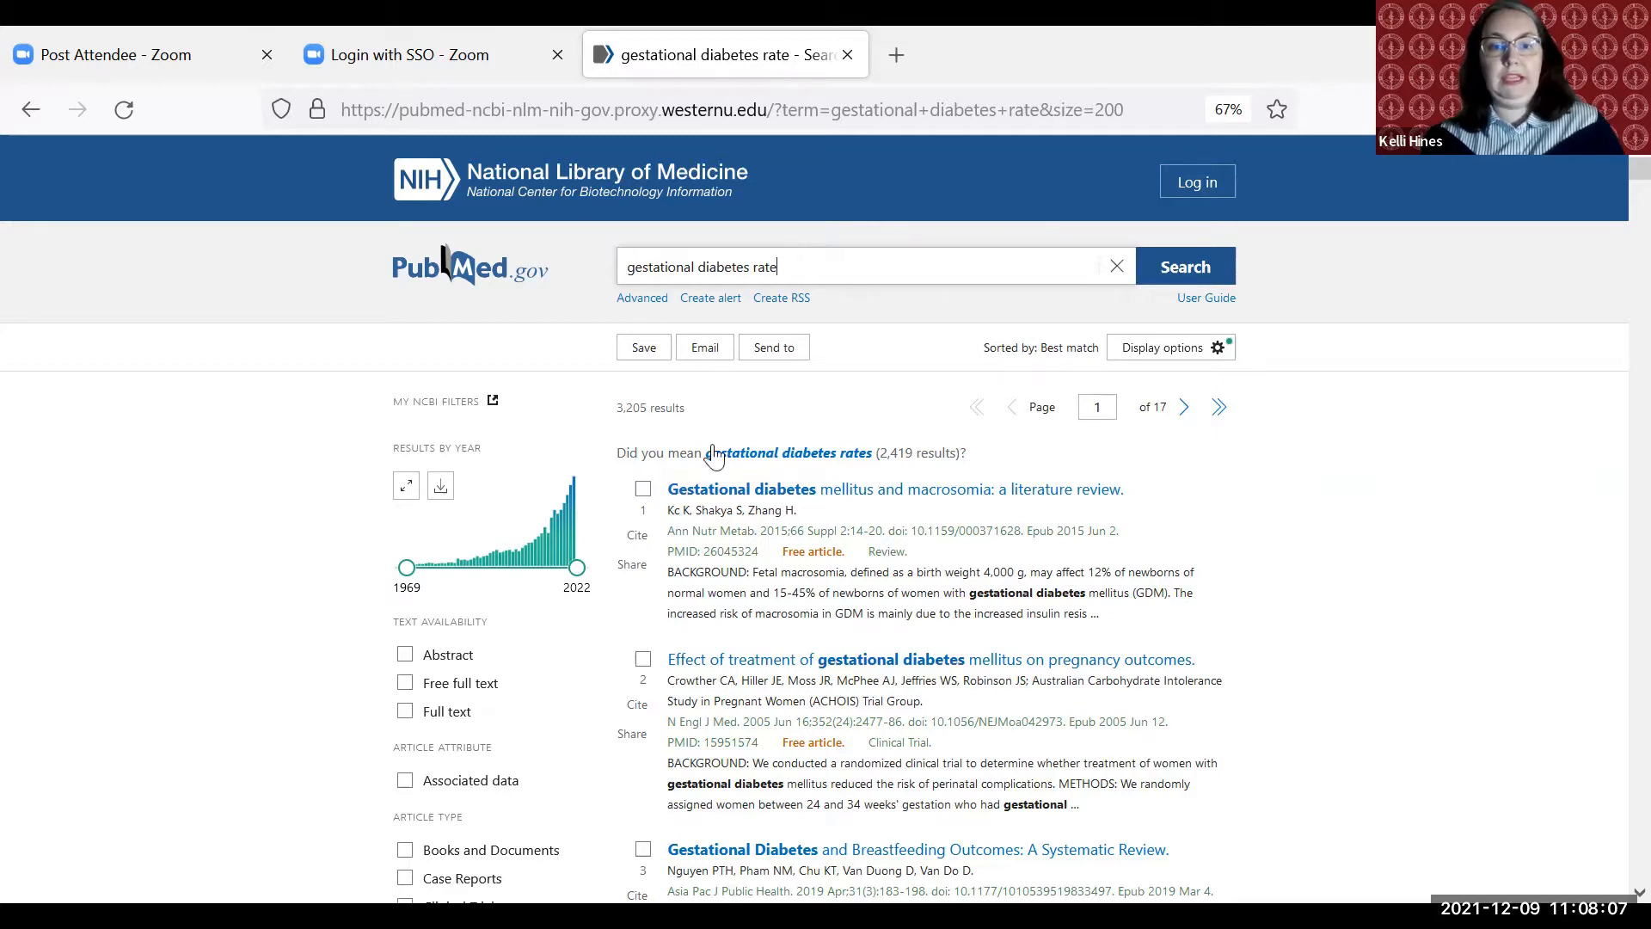
# - Set the display format of the search results to Abstract and look through the first article's abstract
pyautogui.click(1183, 351)
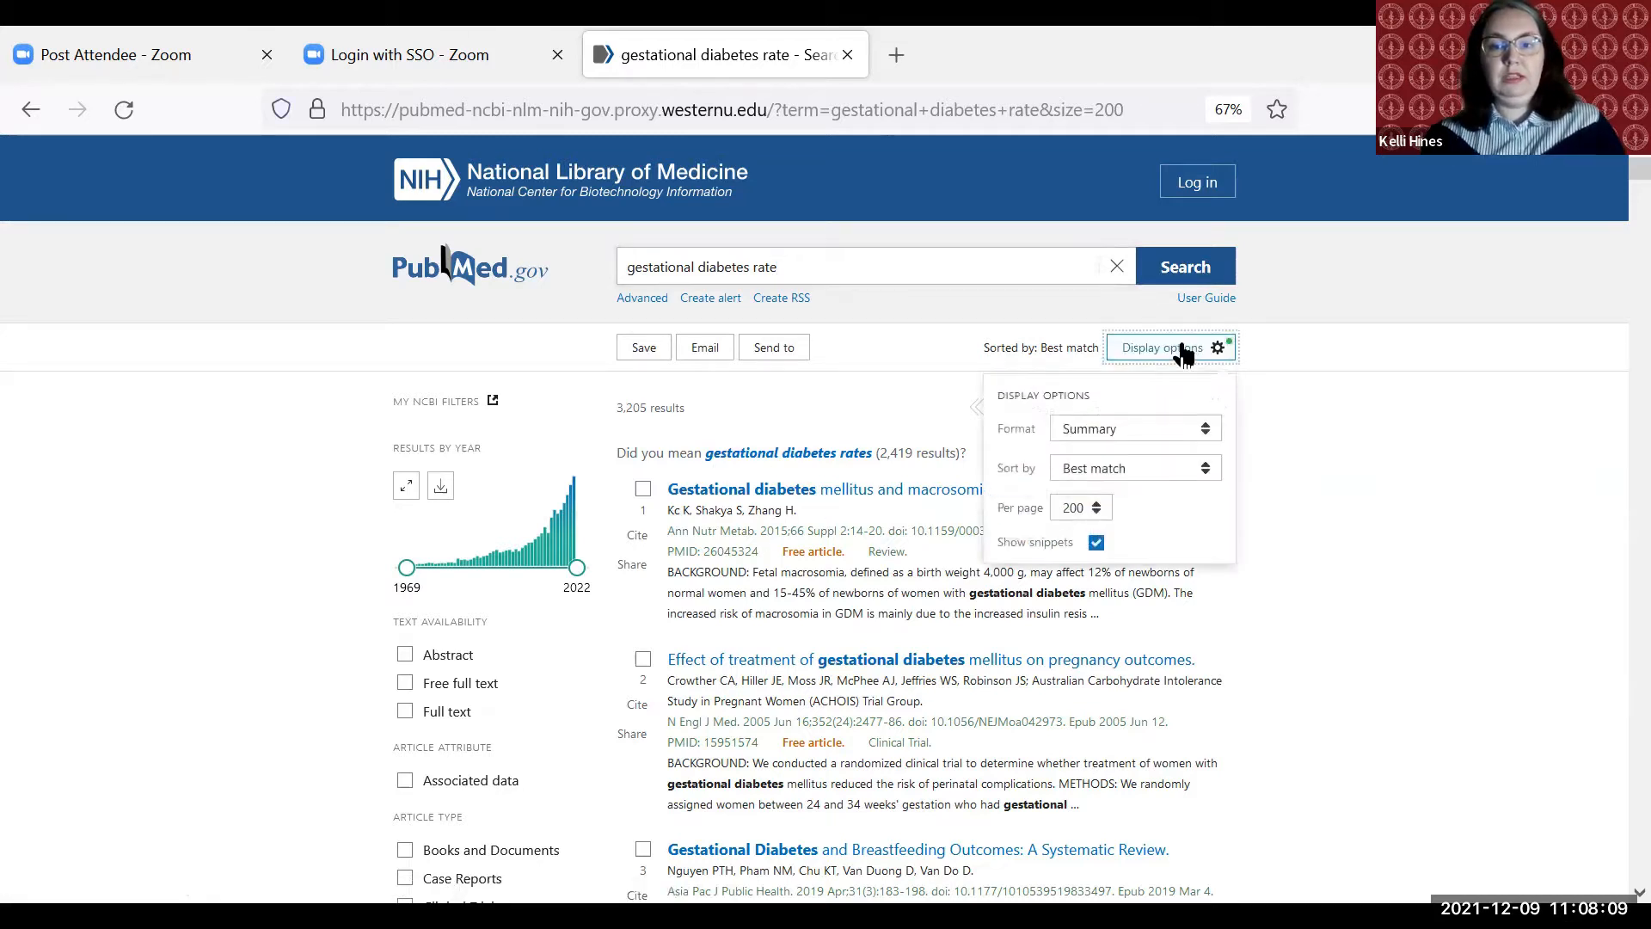
pyautogui.click(1145, 429)
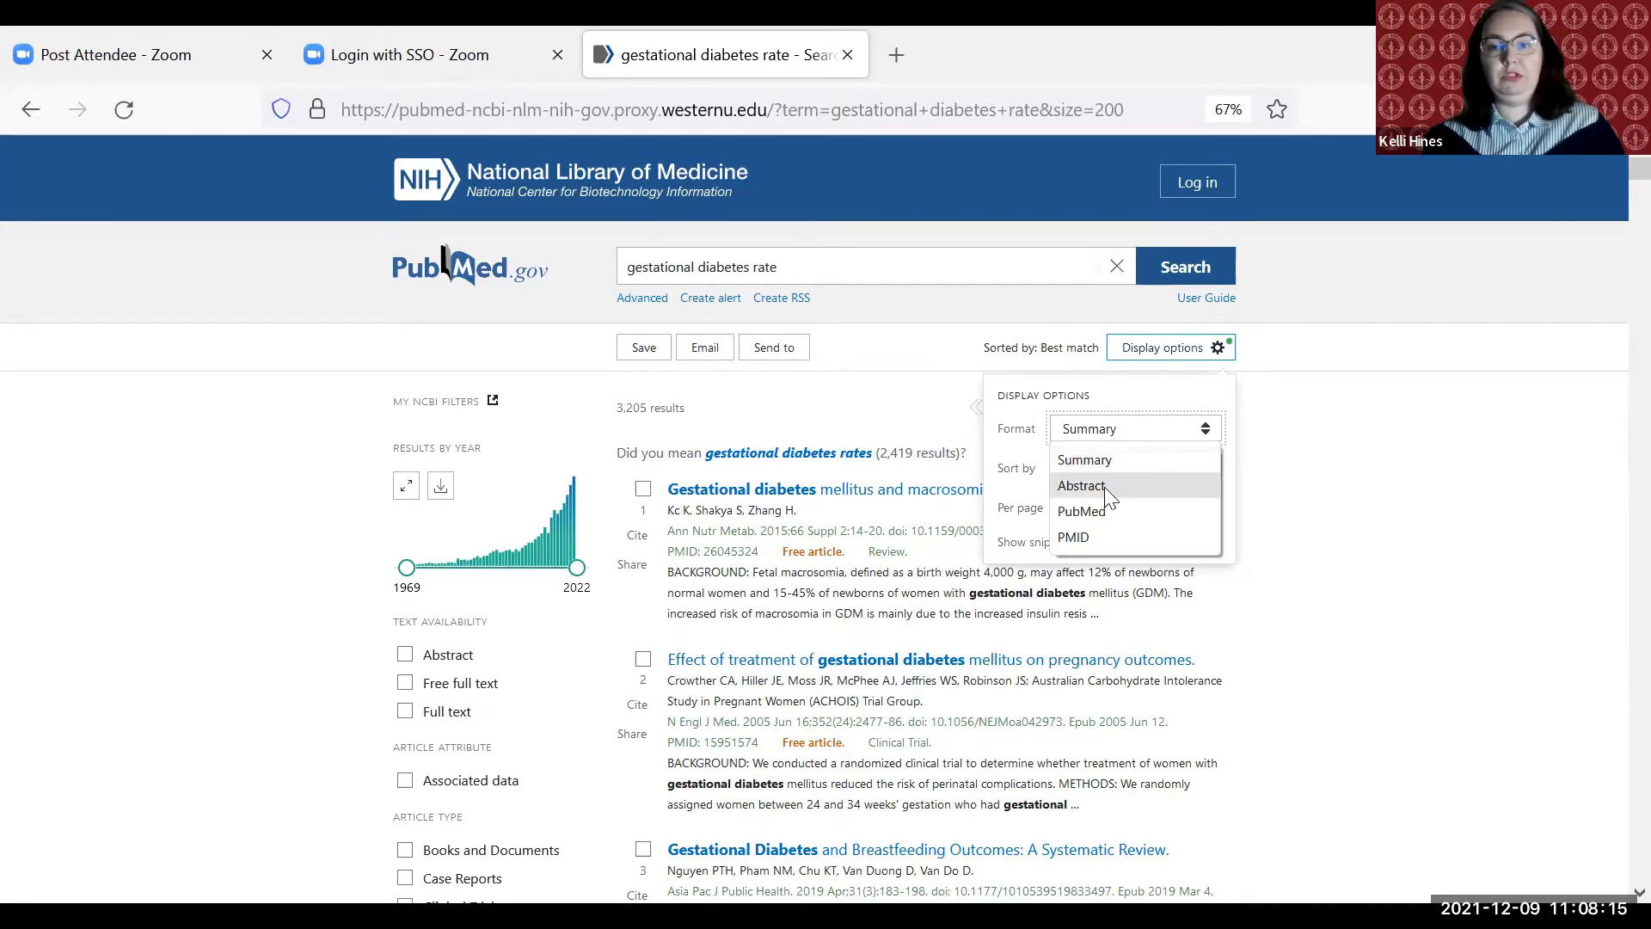
pyautogui.click(1135, 486)
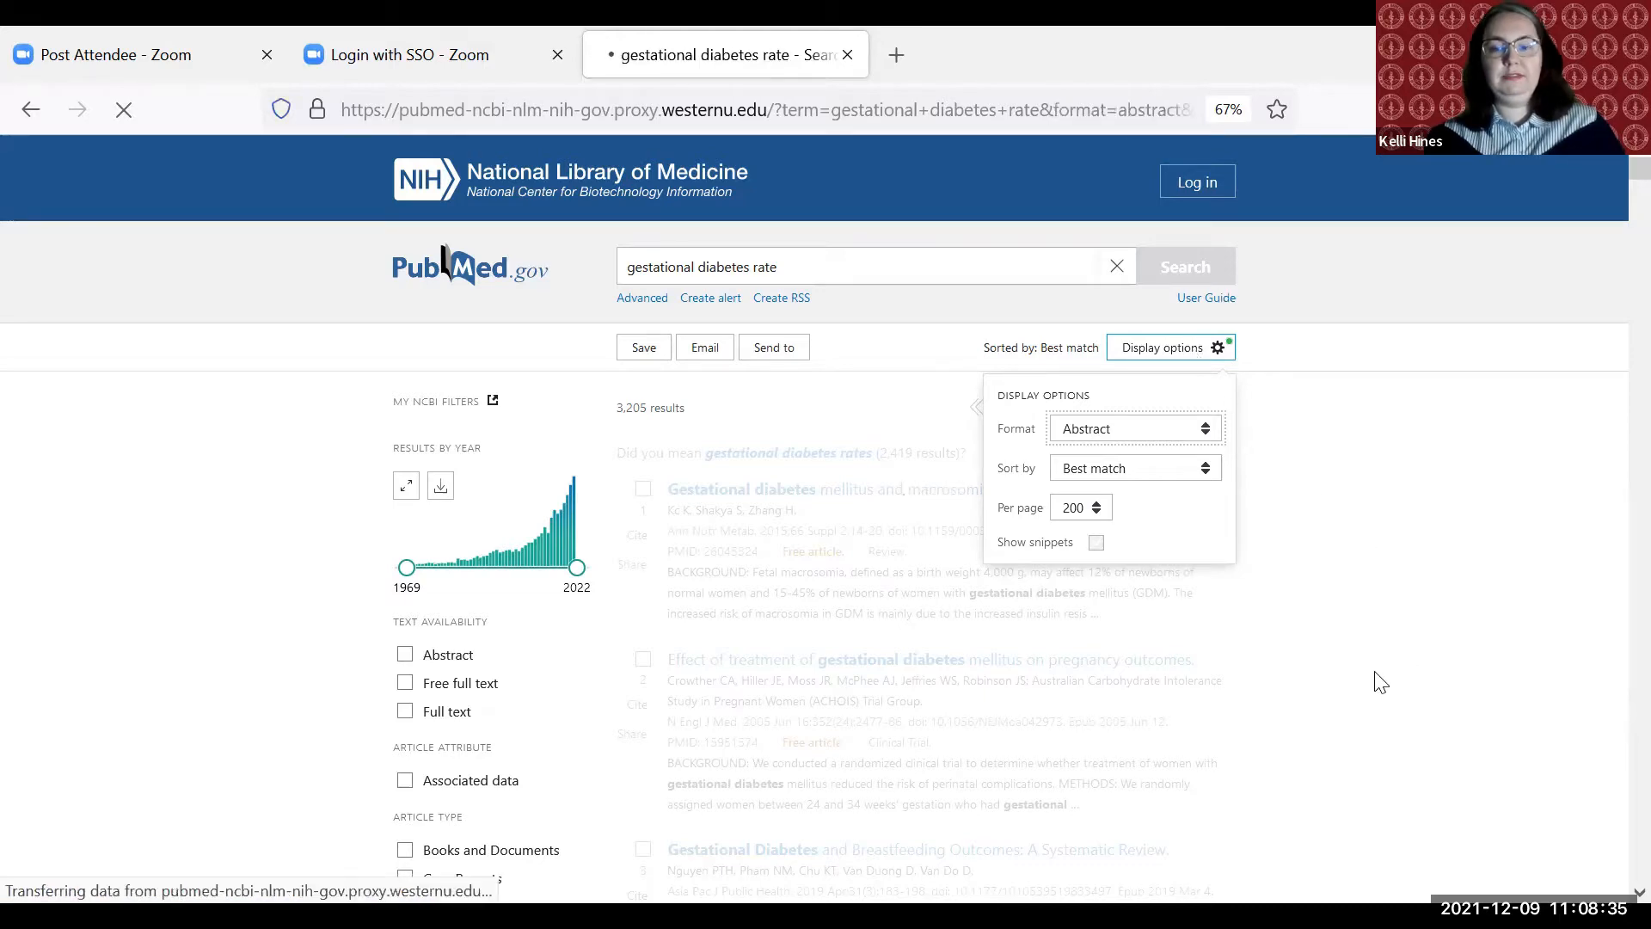
pyautogui.scroll(-3, 1416, 671)
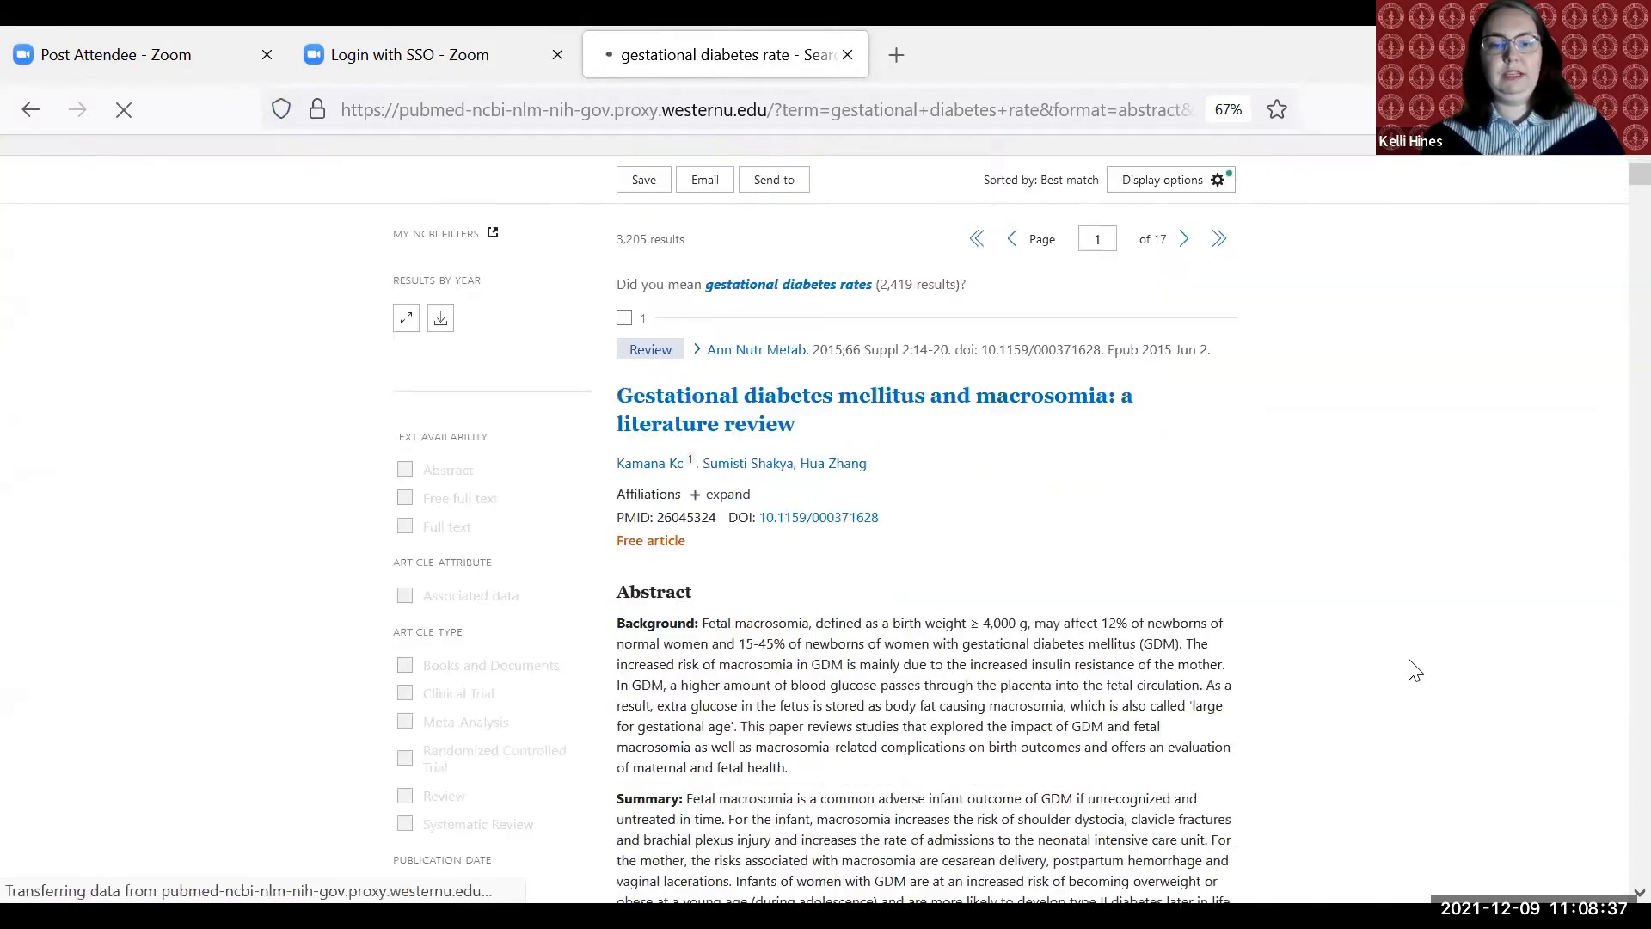
pyautogui.scroll(-7, 1308, 667)
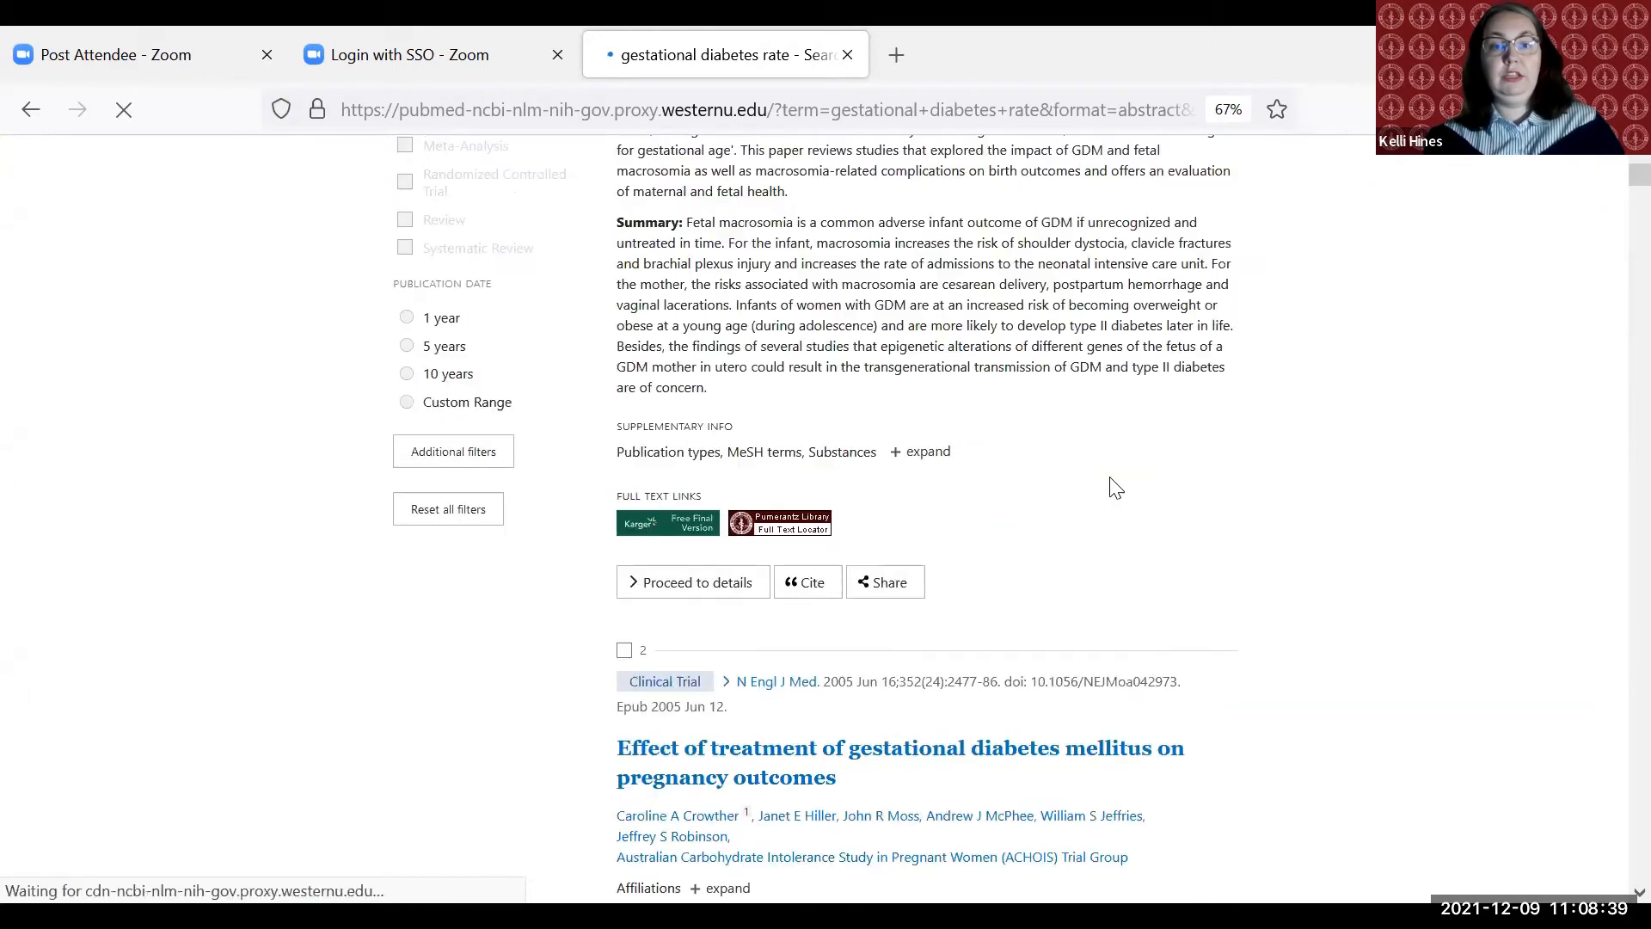
# - Expand the first article's supplementary information and look through its publication types, MeSH terms and substances
pyautogui.scroll(2, 1115, 488)
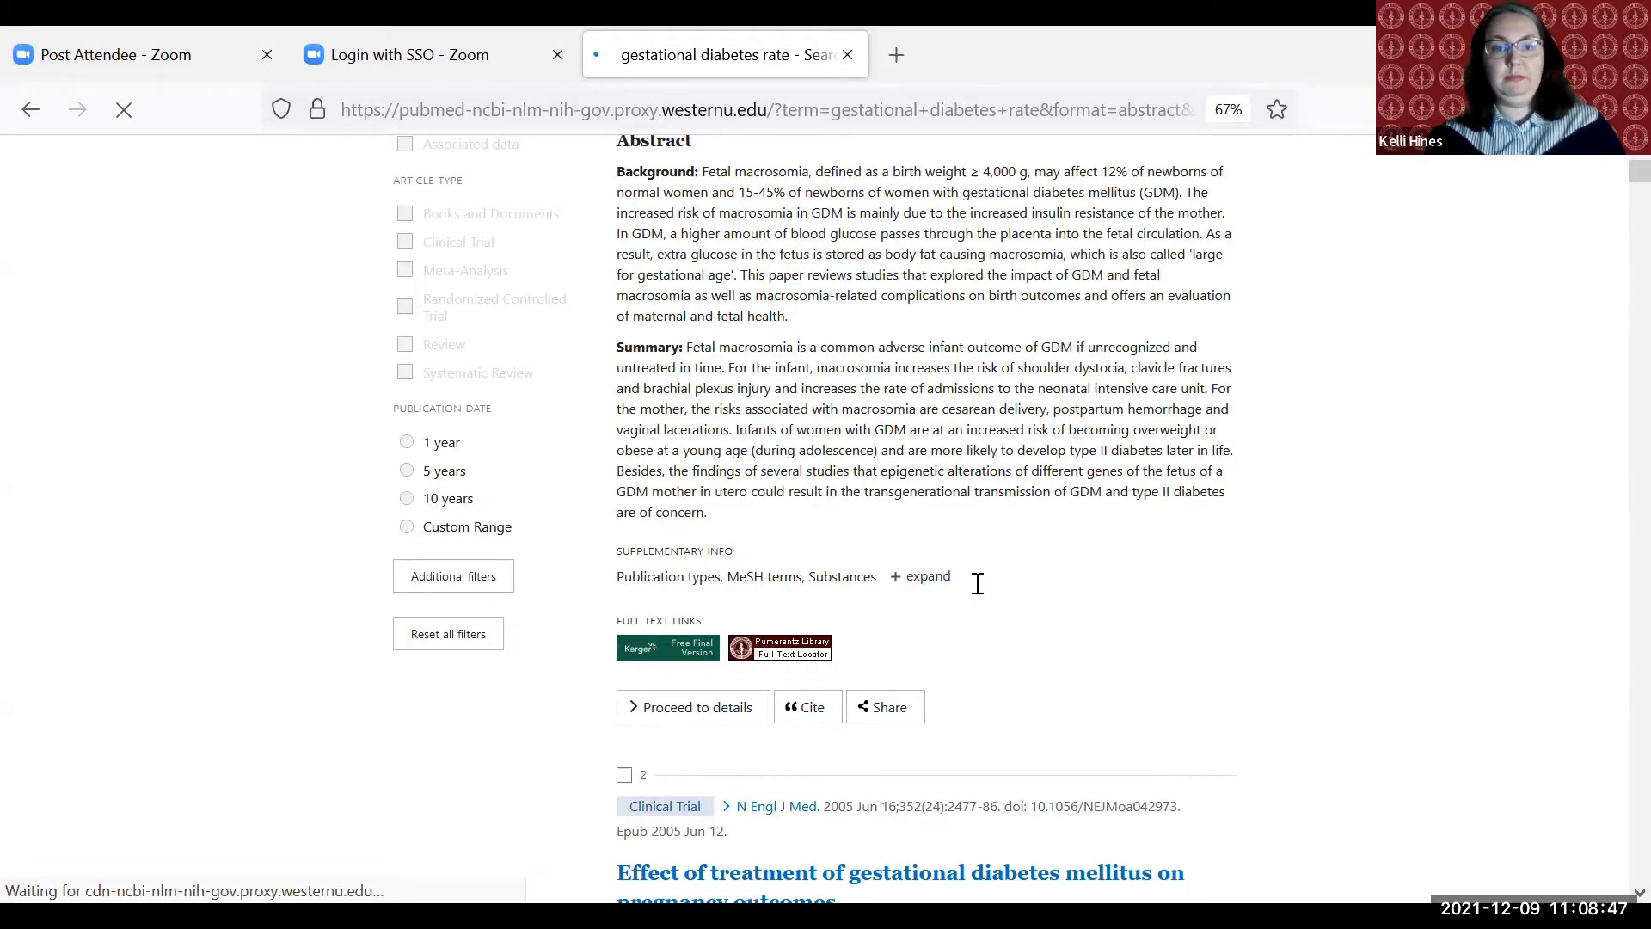
pyautogui.scroll(-3, 1145, 592)
pyautogui.scroll(3, 1143, 585)
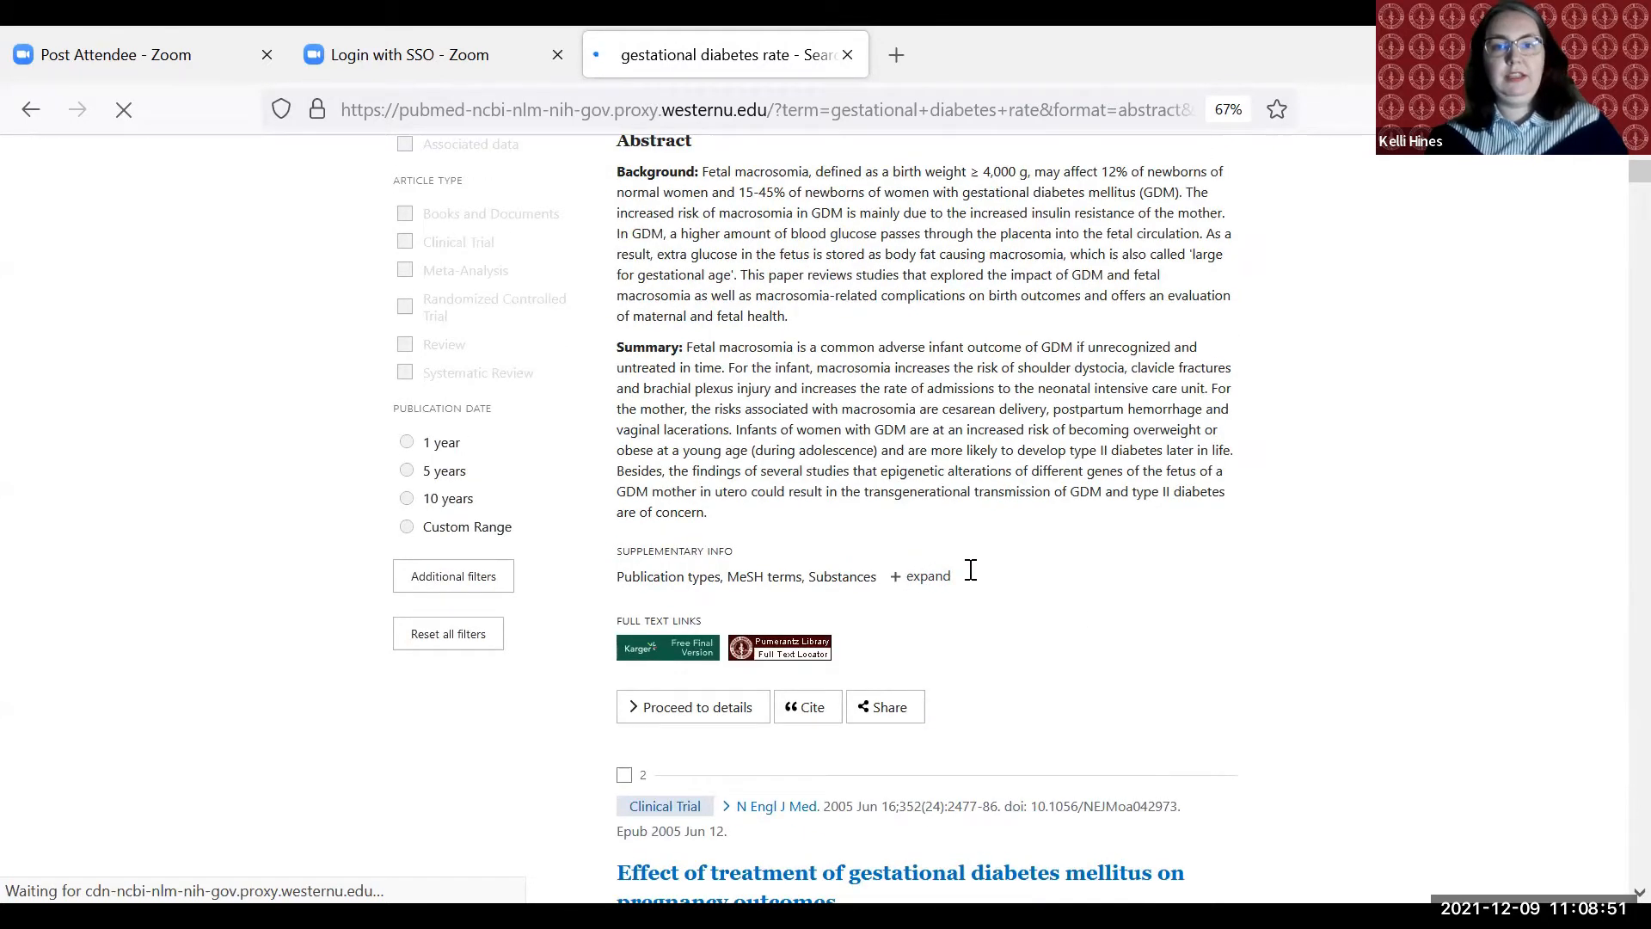
pyautogui.click(970, 570)
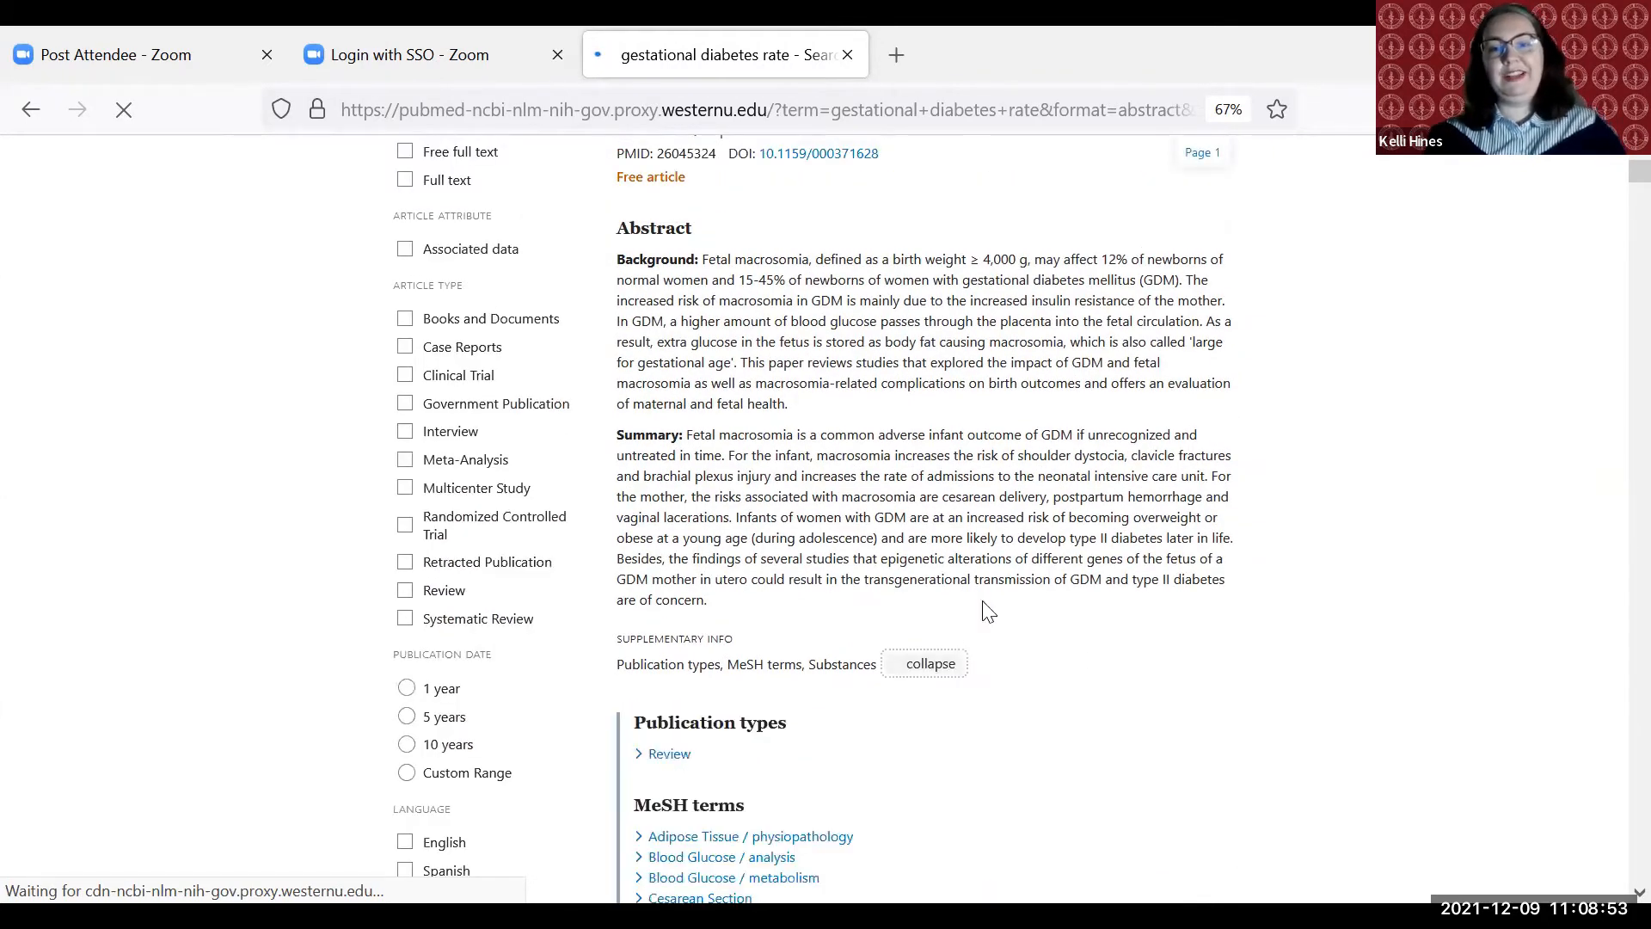
pyautogui.scroll(-3, 1223, 617)
pyautogui.scroll(6, 1229, 602)
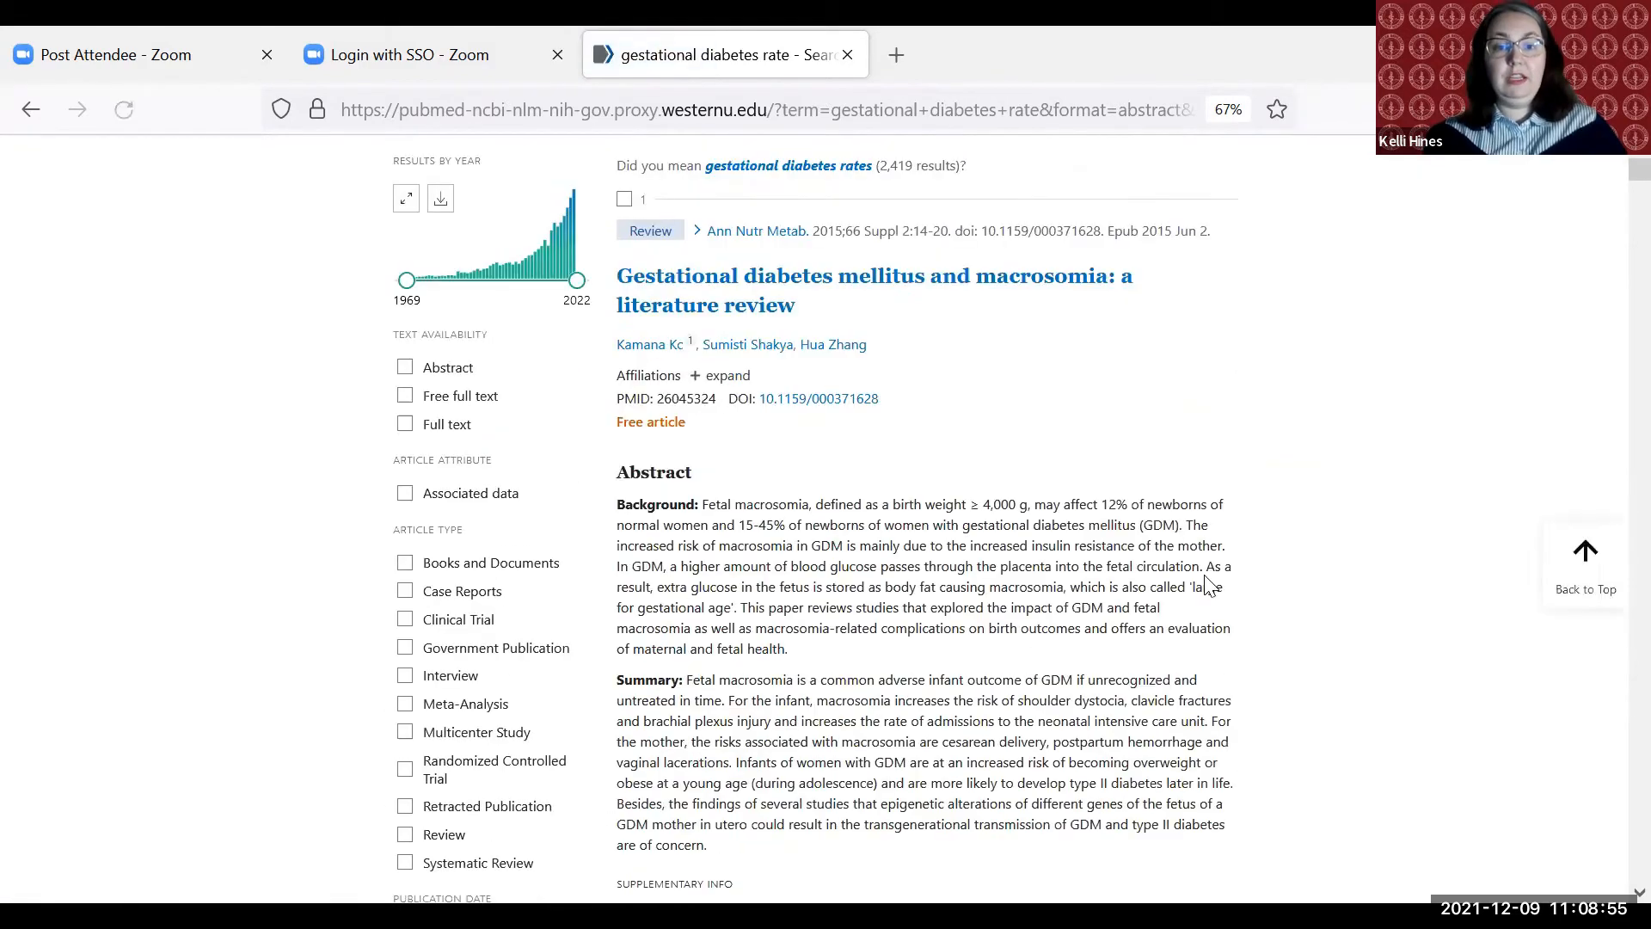
pyautogui.scroll(4, 1187, 589)
pyautogui.scroll(-8, 1177, 594)
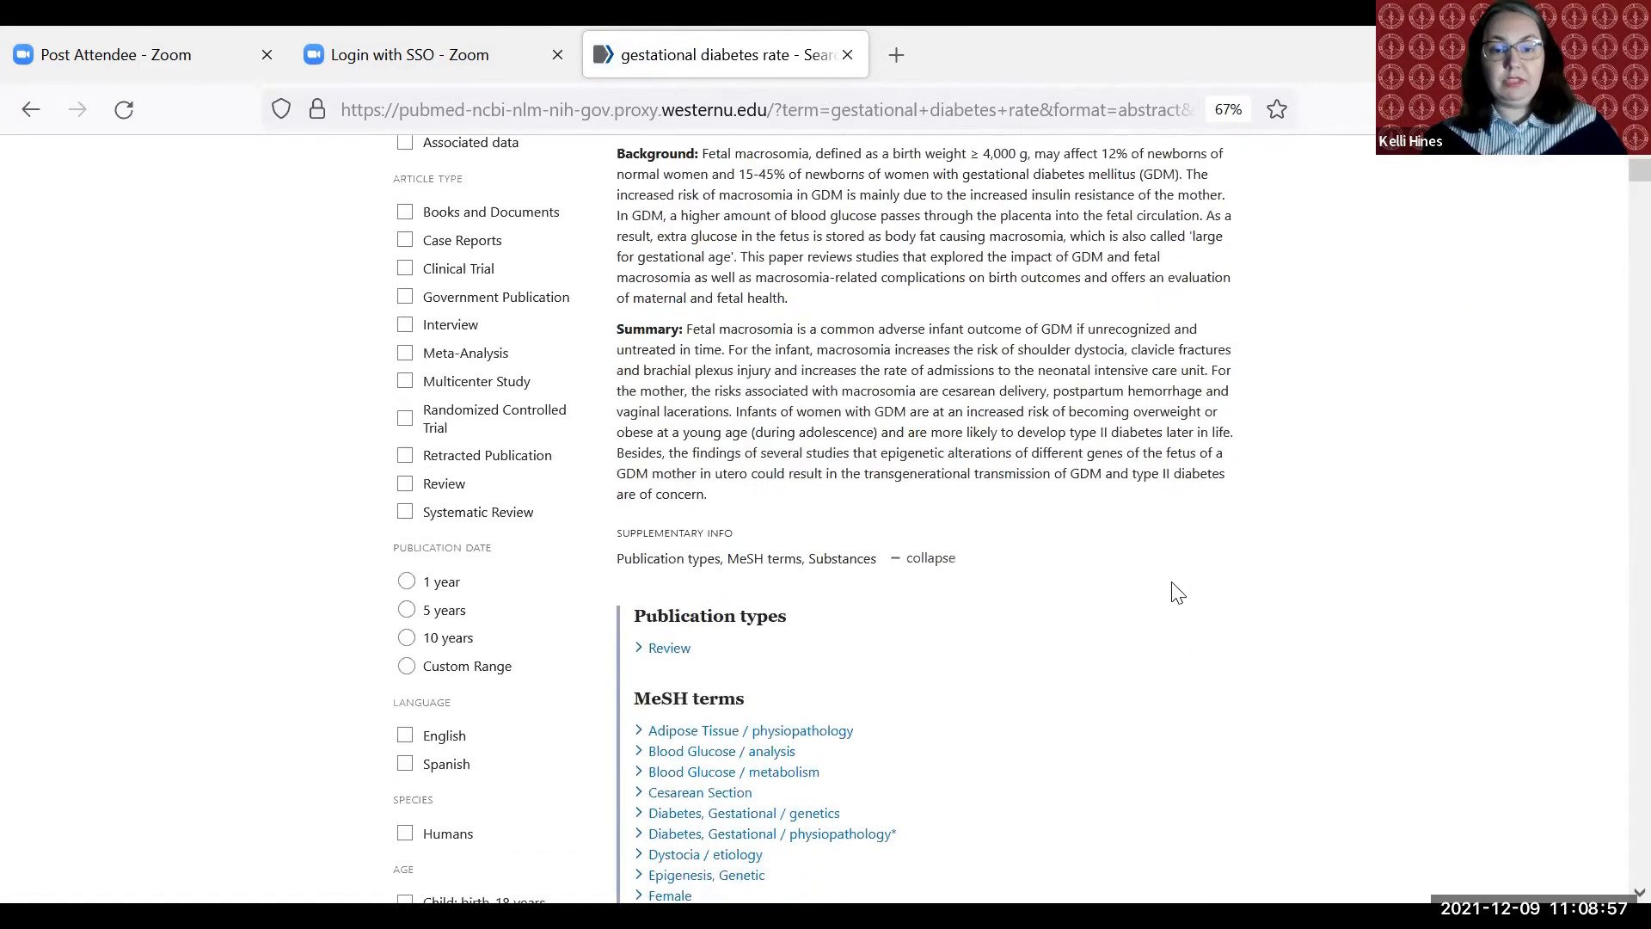
pyautogui.scroll(-4, 1177, 593)
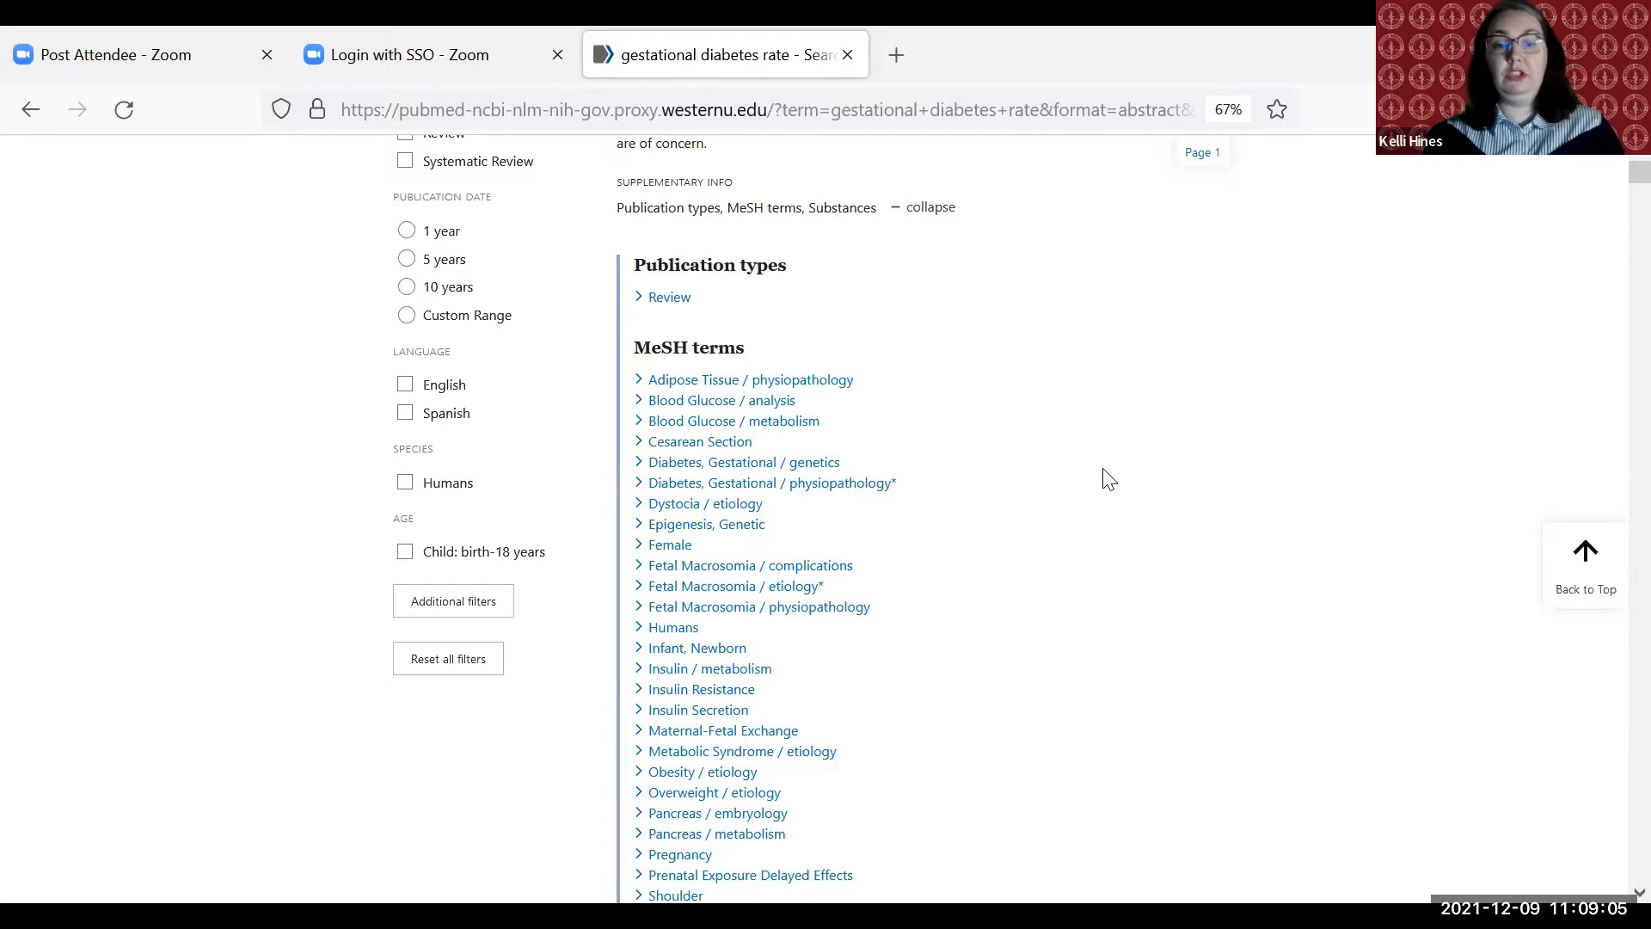
pyautogui.scroll(-2, 1103, 471)
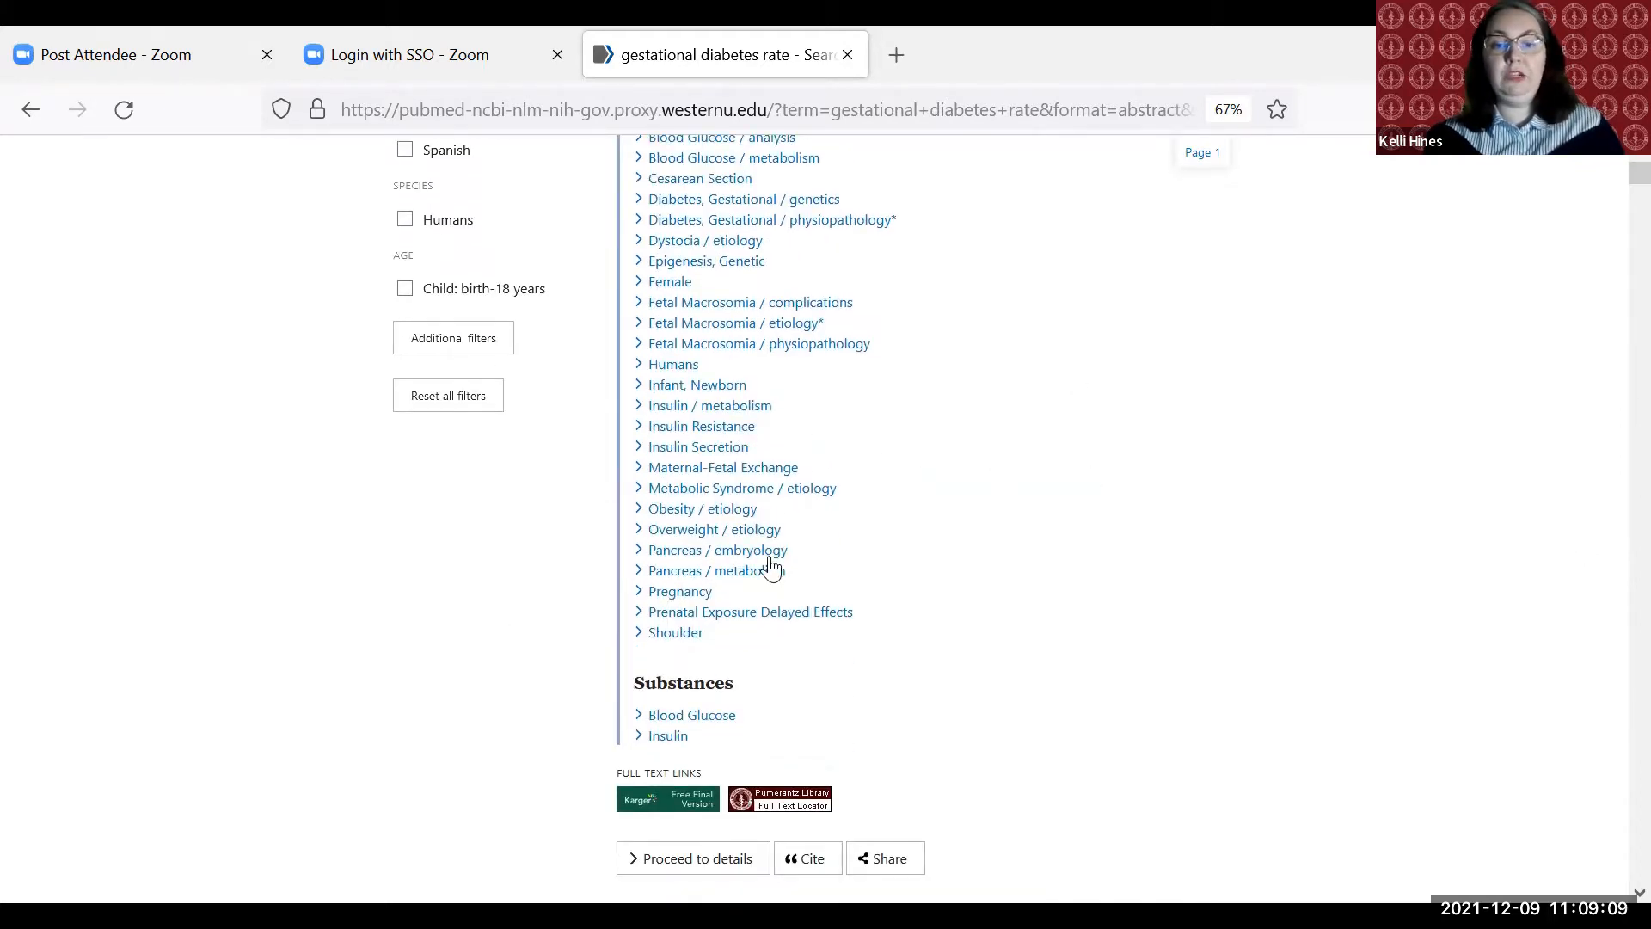
pyautogui.scroll(2, 1080, 545)
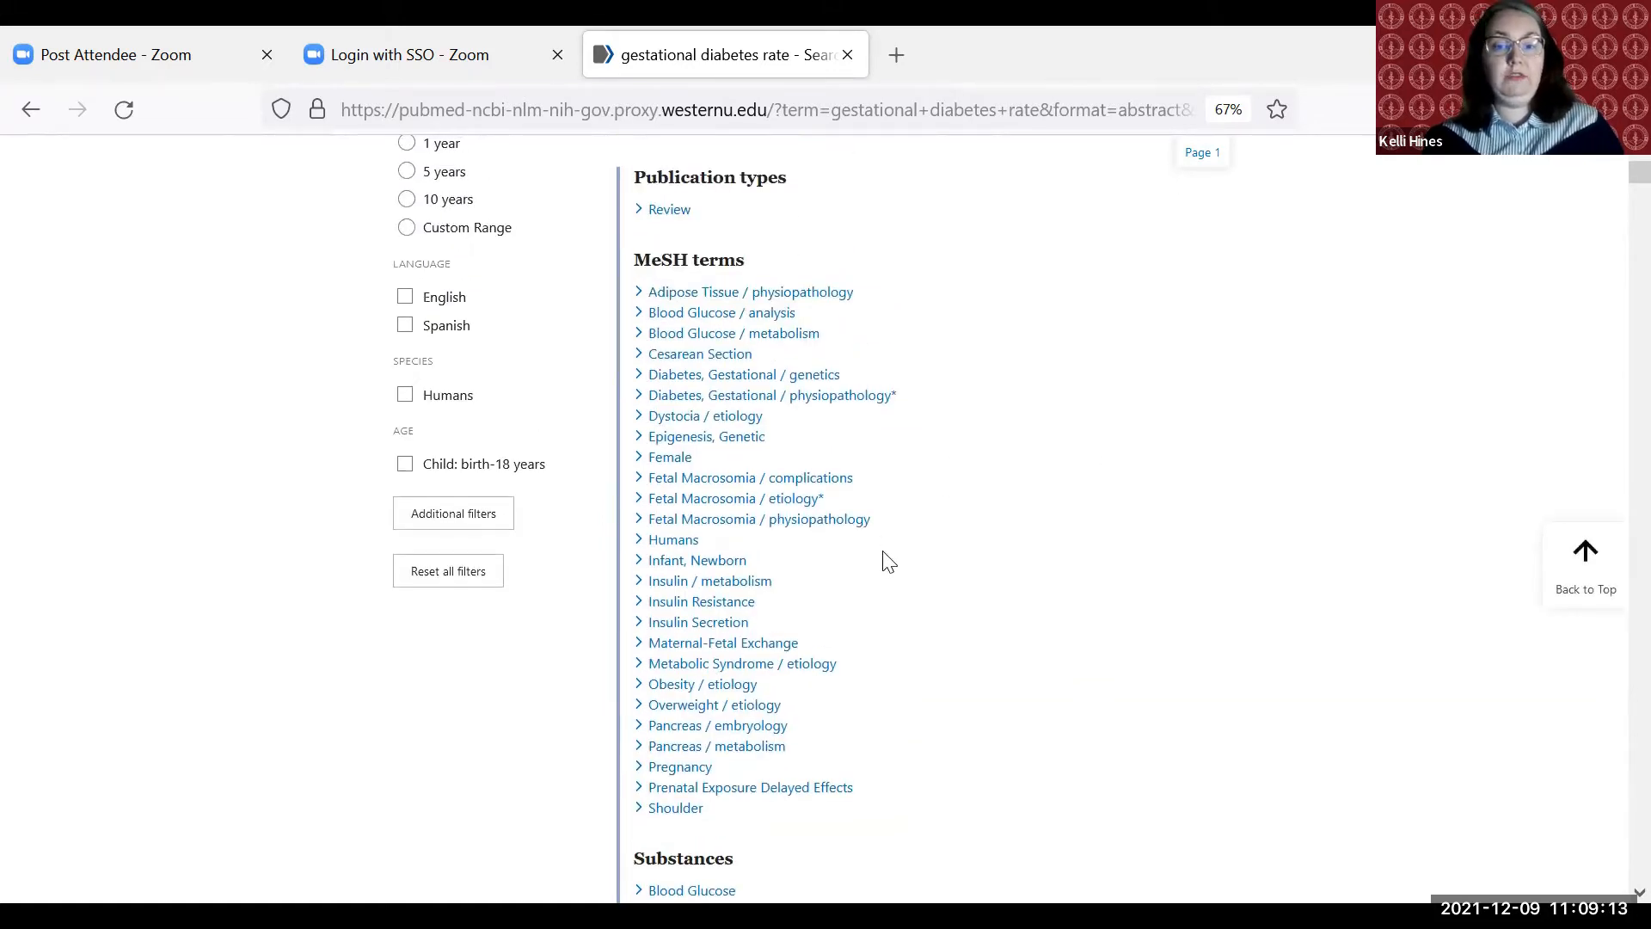
# - Look at the actions offered for the article's MeSH term Fetal Macrosomia / etiology and close them
pyautogui.click(805, 503)
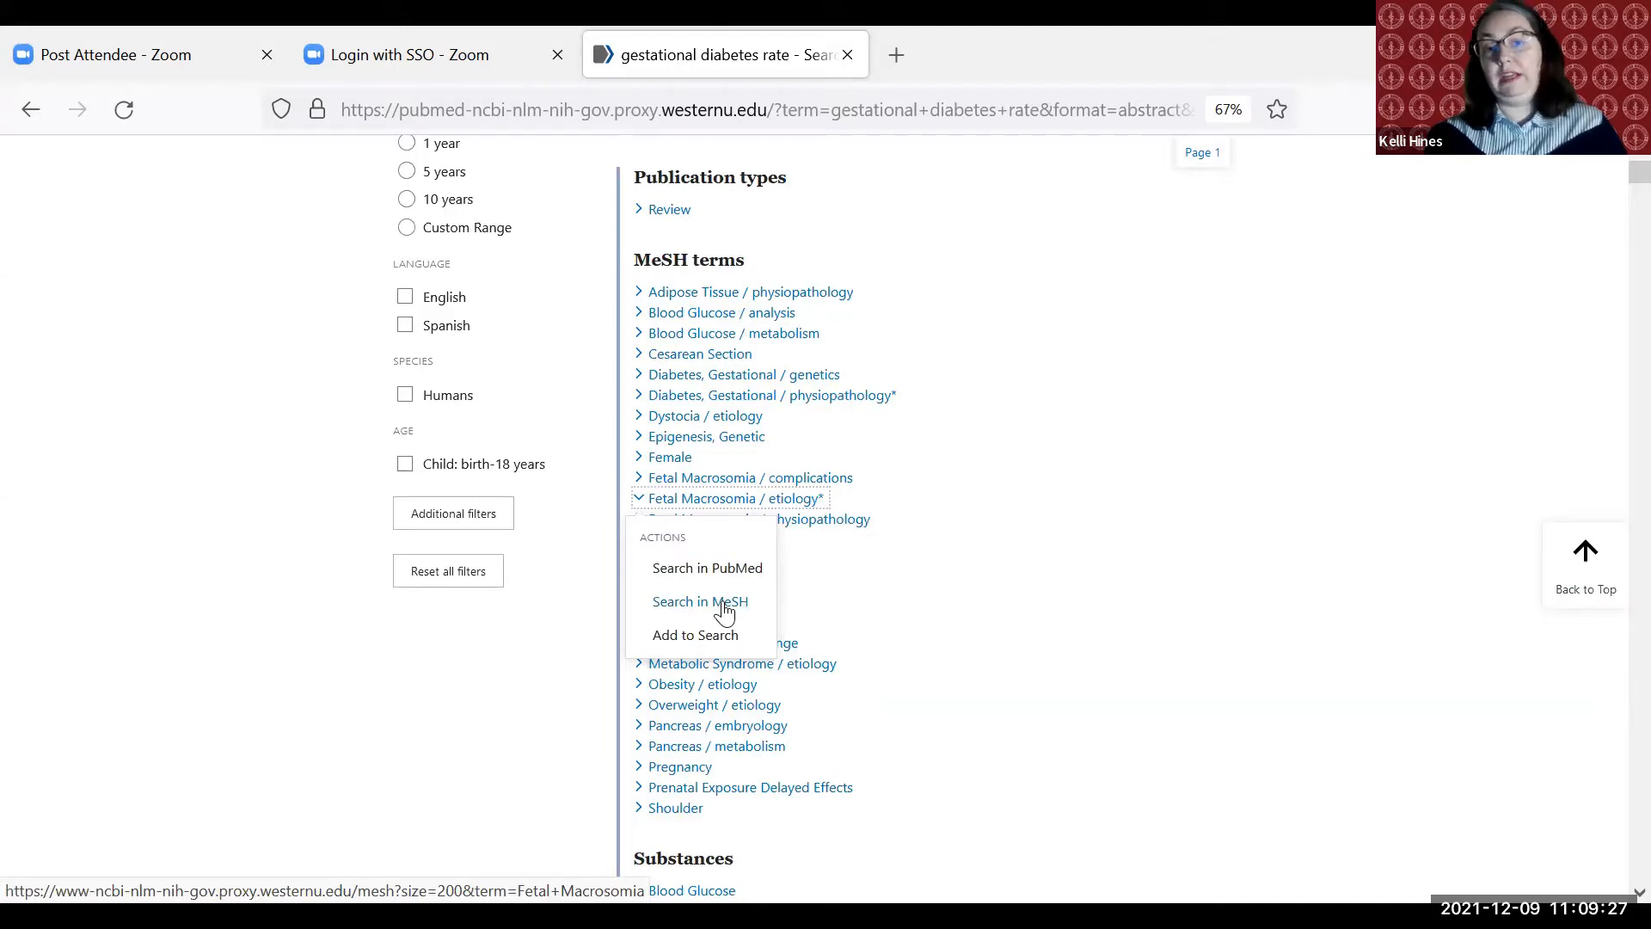
pyautogui.click(1004, 369)
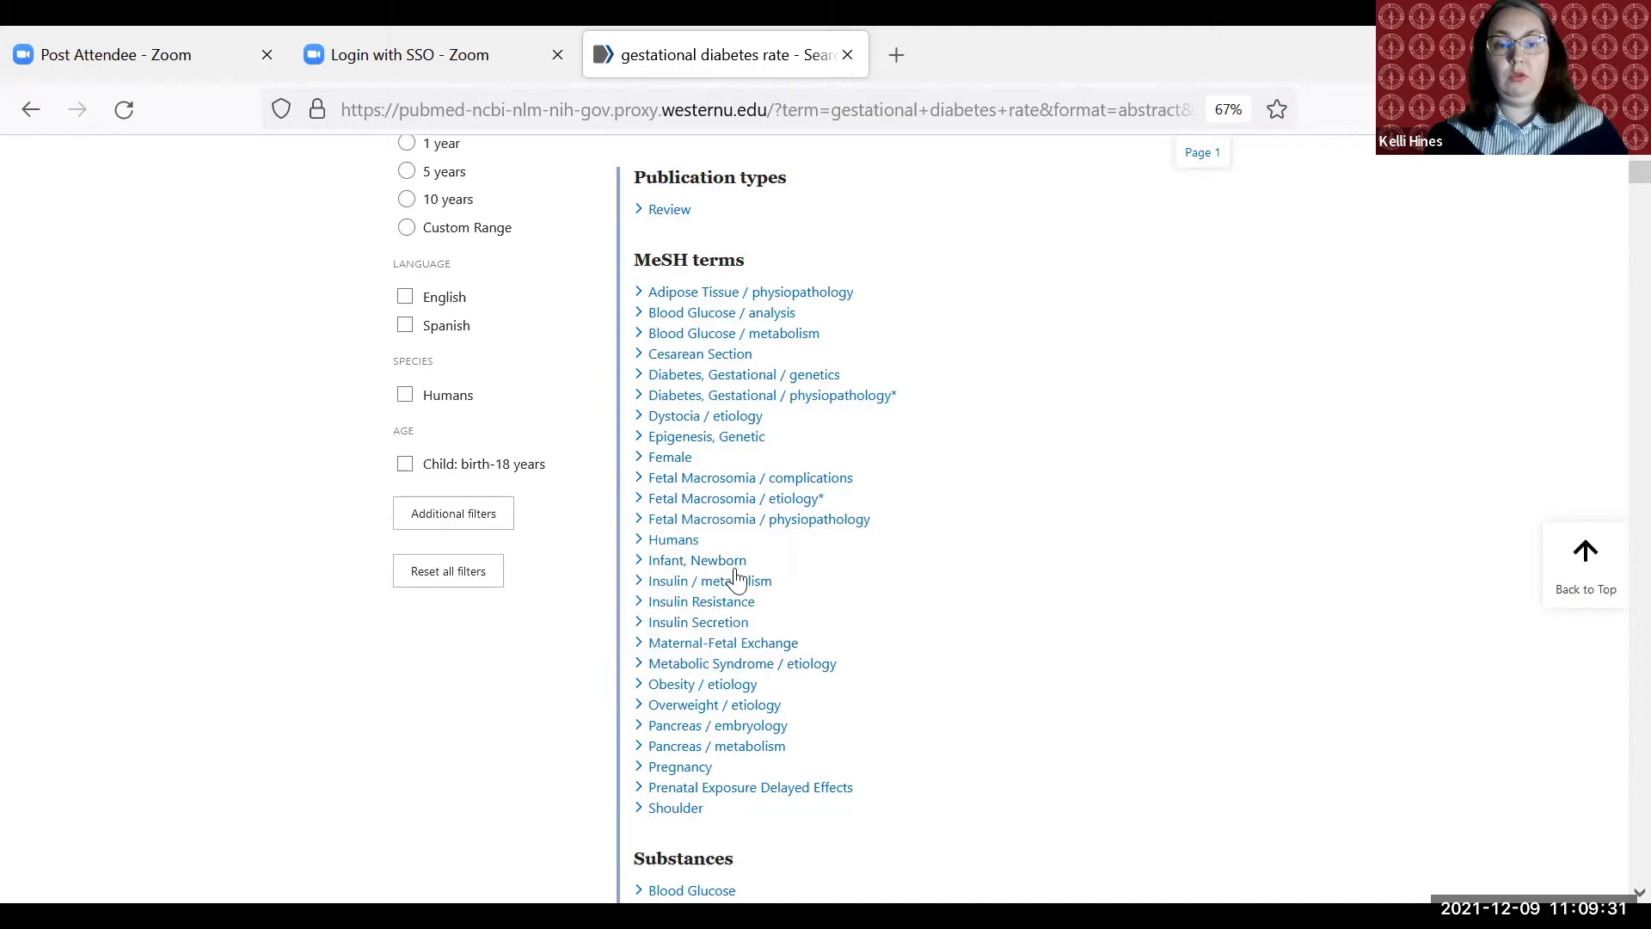
pyautogui.click(737, 624)
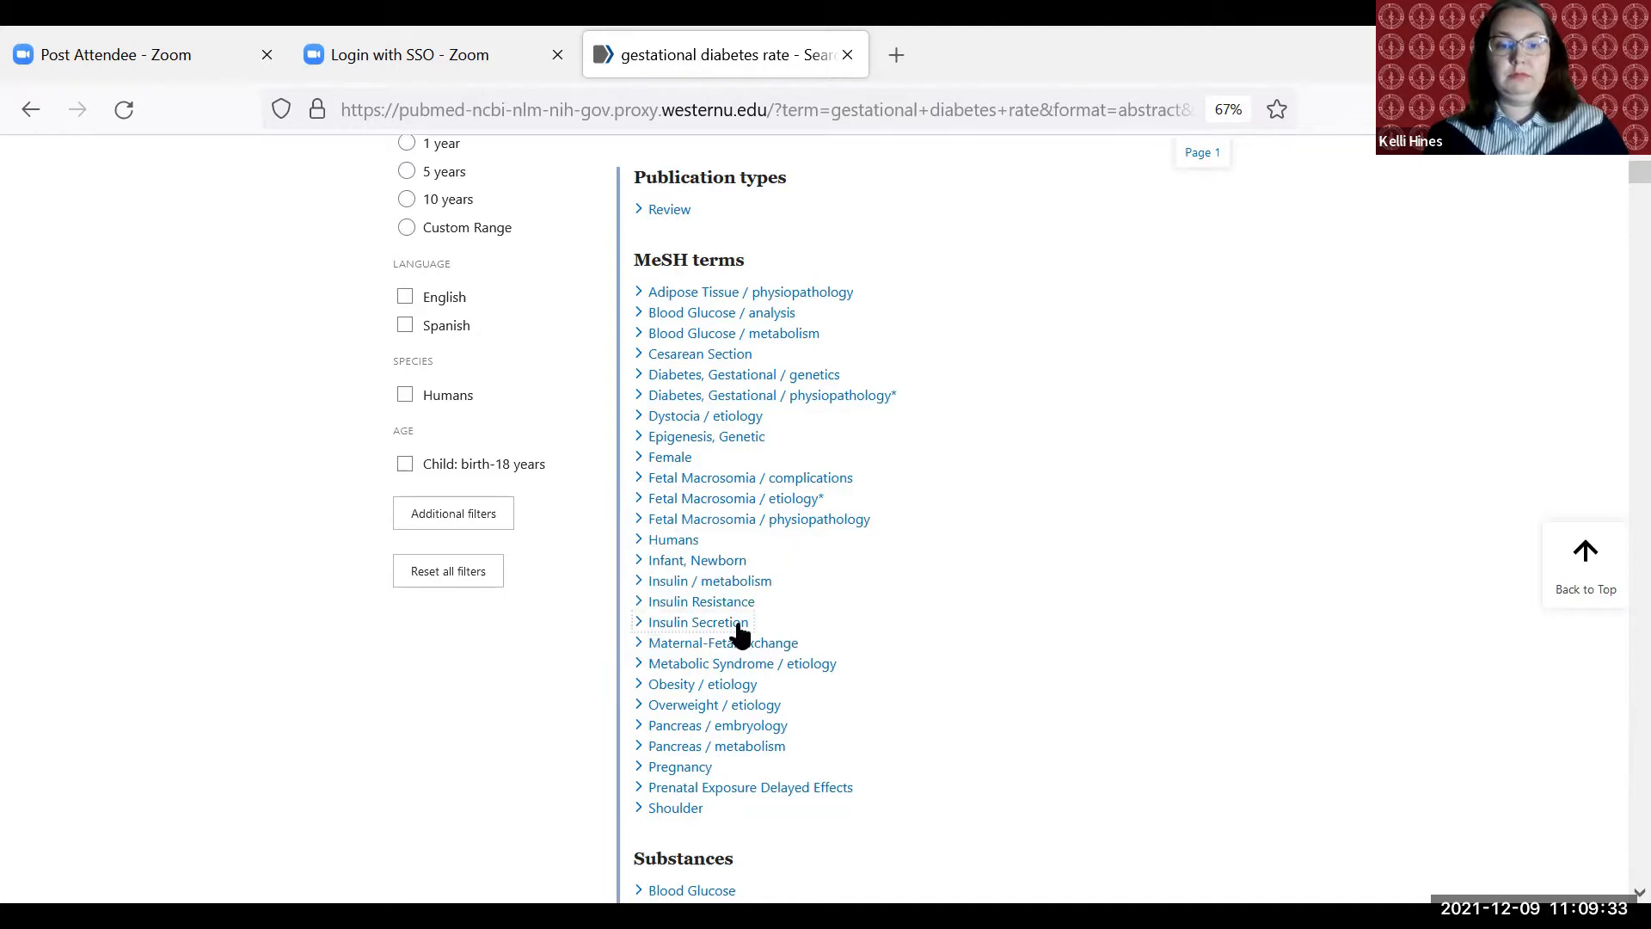
pyautogui.click(910, 647)
# - Look up the article's Maternal-Fetal Exchange term in the MeSH database and add it to the PubMed Search Builder
pyautogui.click(788, 651)
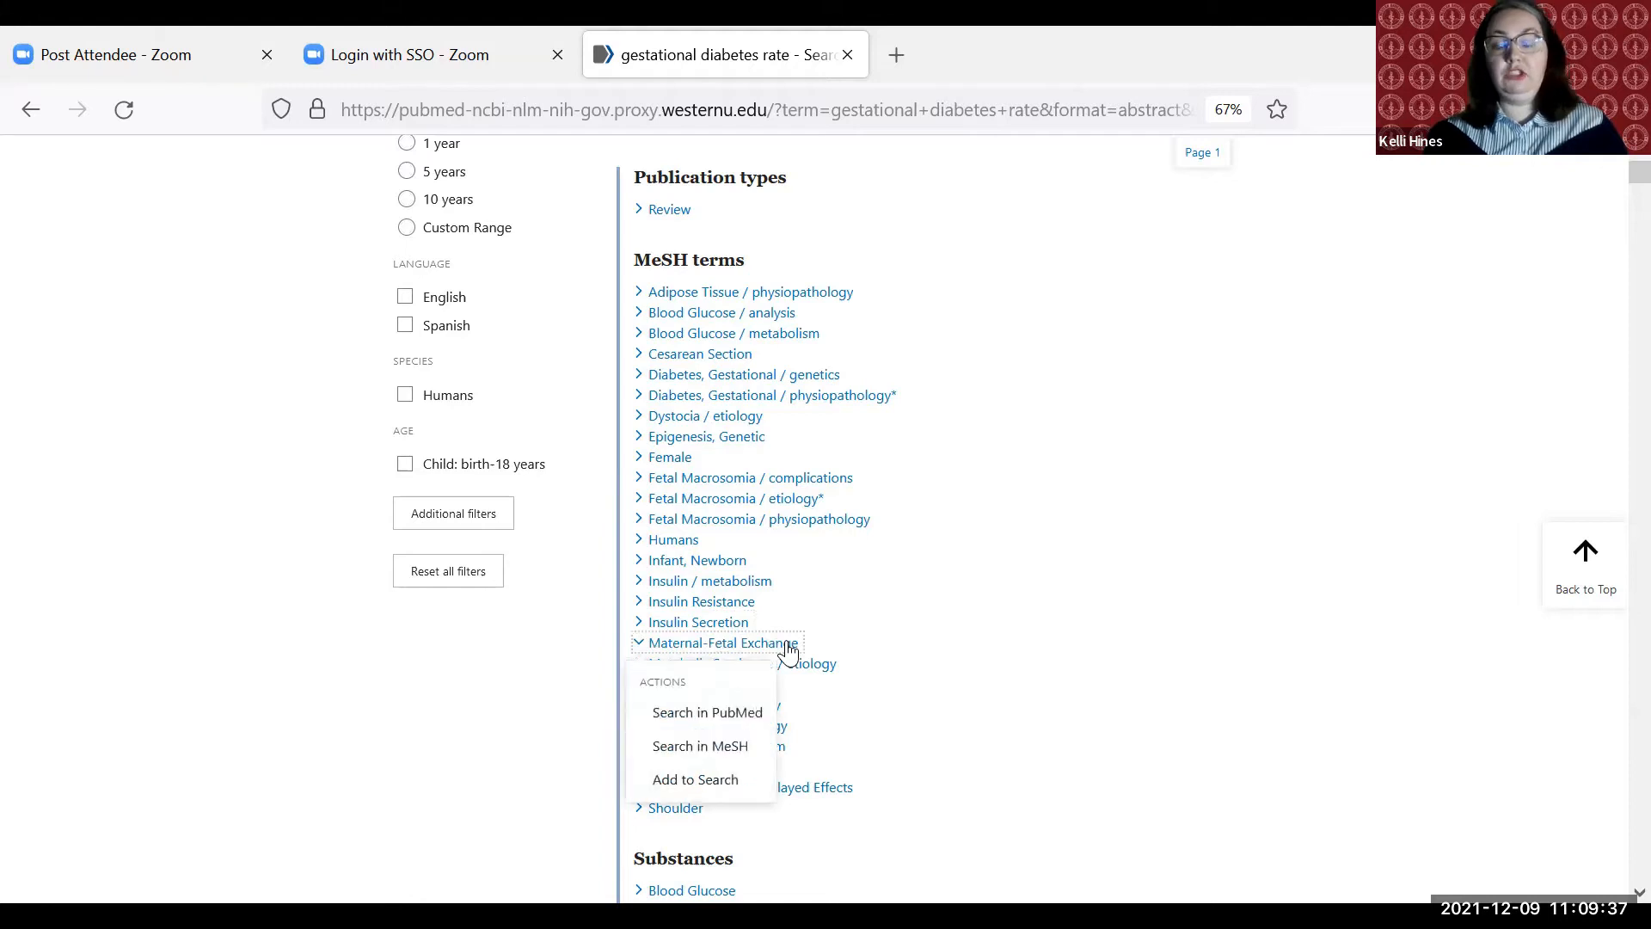
pyautogui.click(684, 754)
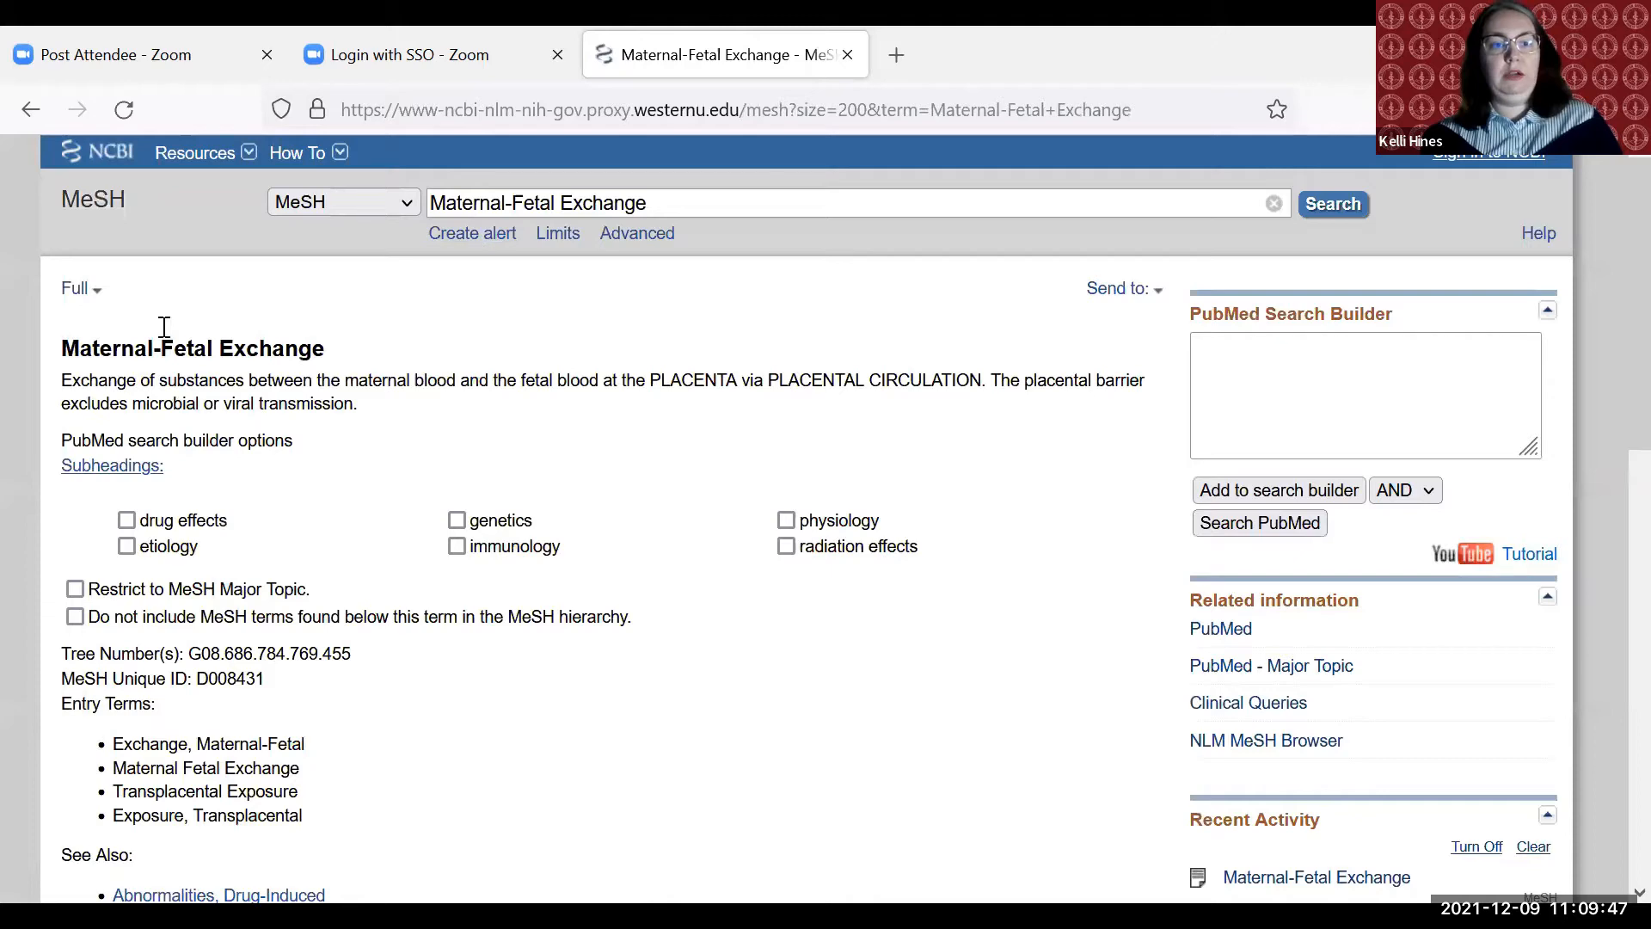
pyautogui.scroll(-4, 639, 378)
pyautogui.scroll(-2, 646, 380)
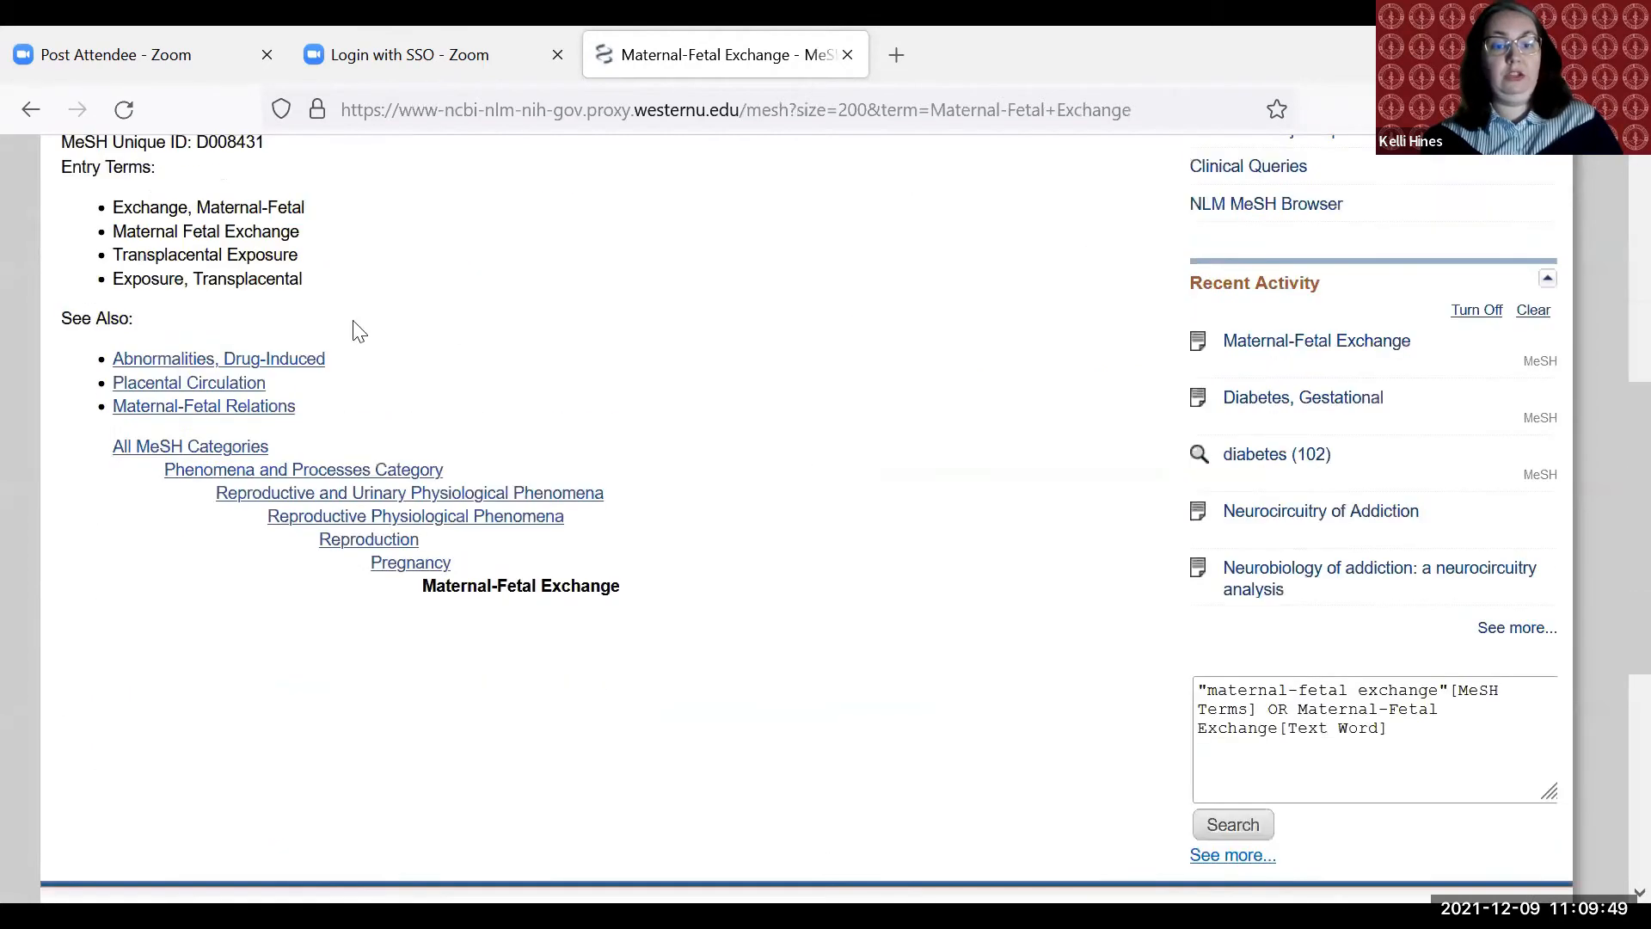
pyautogui.scroll(6, 826, 514)
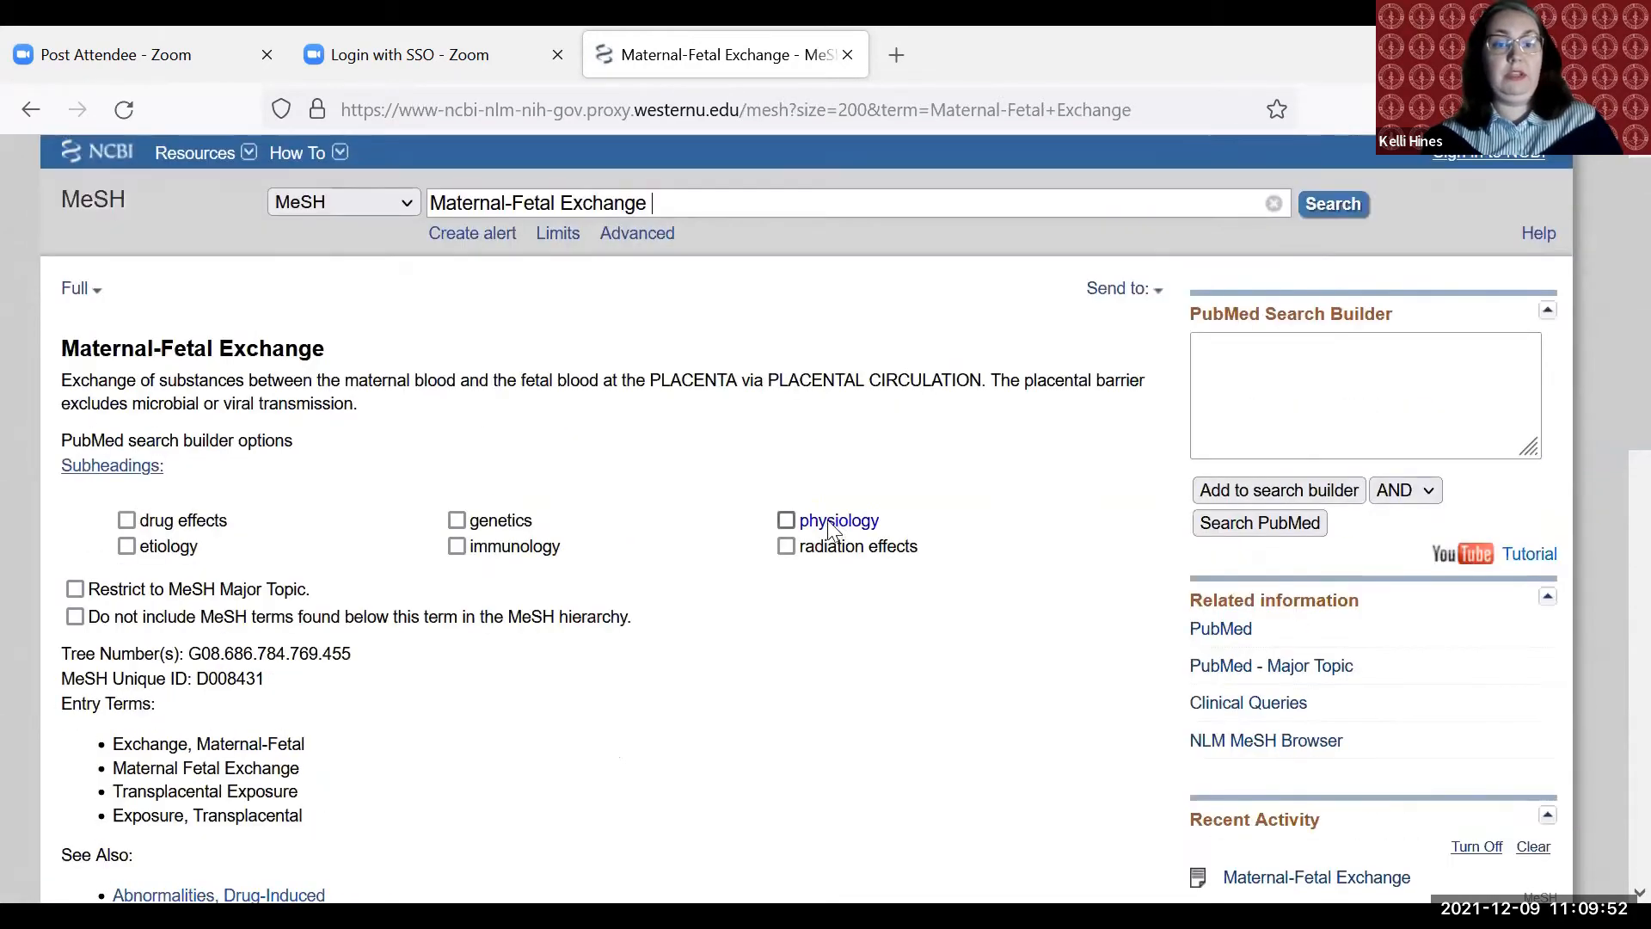
pyautogui.click(1286, 497)
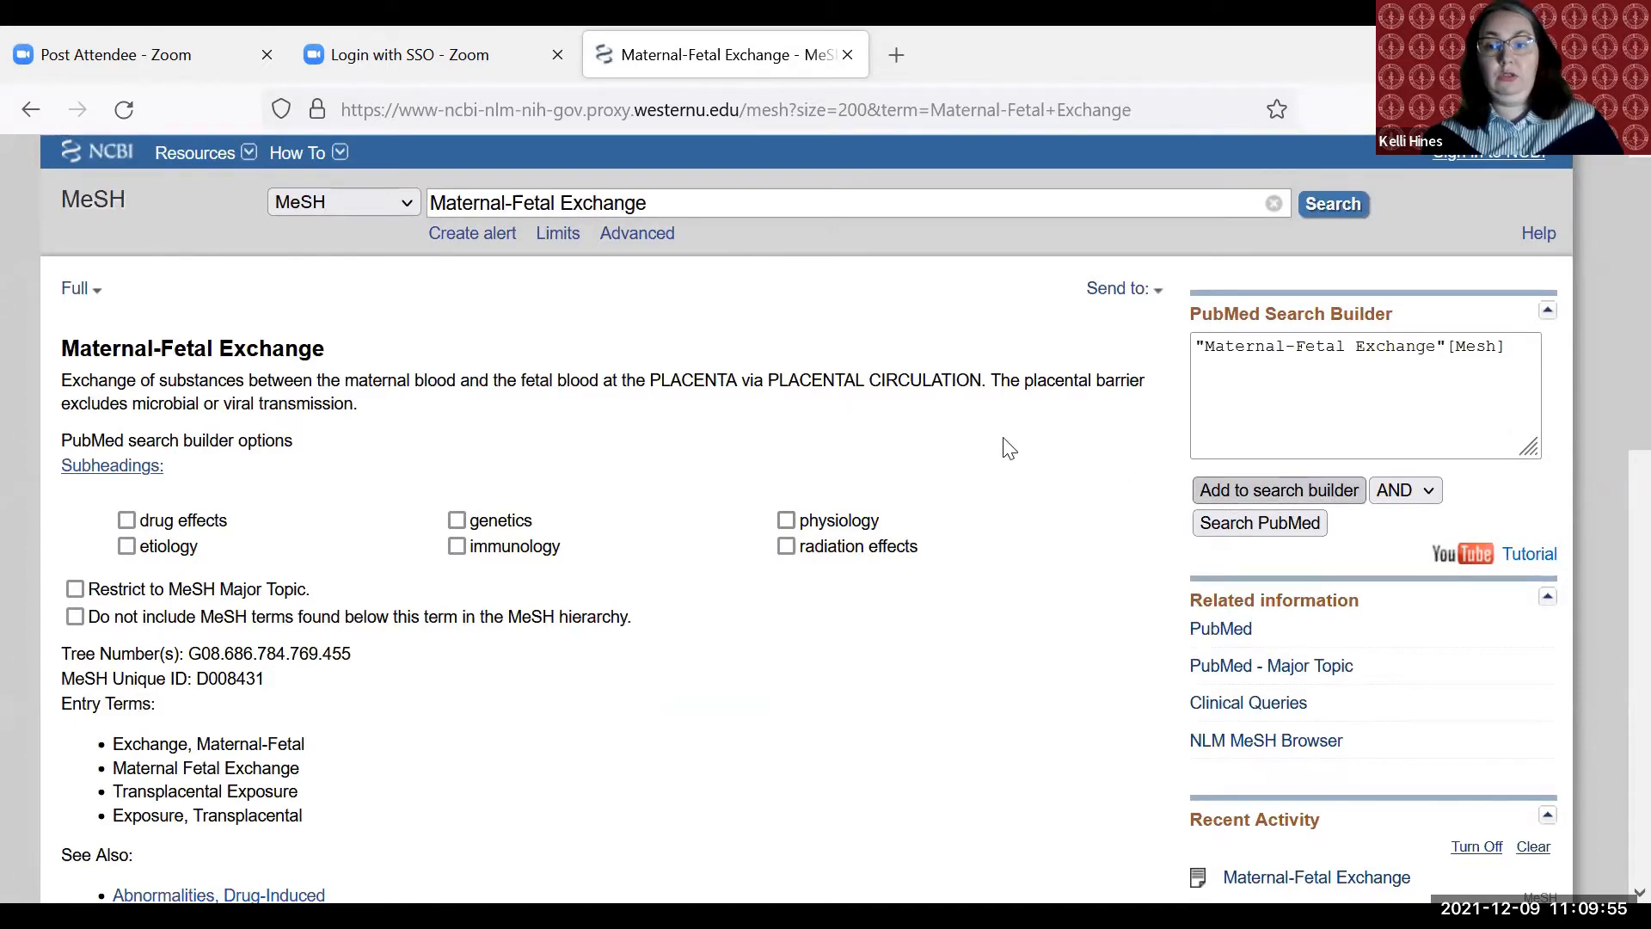
# - Search MeSH for "gestational diabetes" and add the Diabetes, Gestational term to the PubMed Search Builder with AND
pyautogui.moveTo(745, 211); pyautogui.dragTo(376, 216)
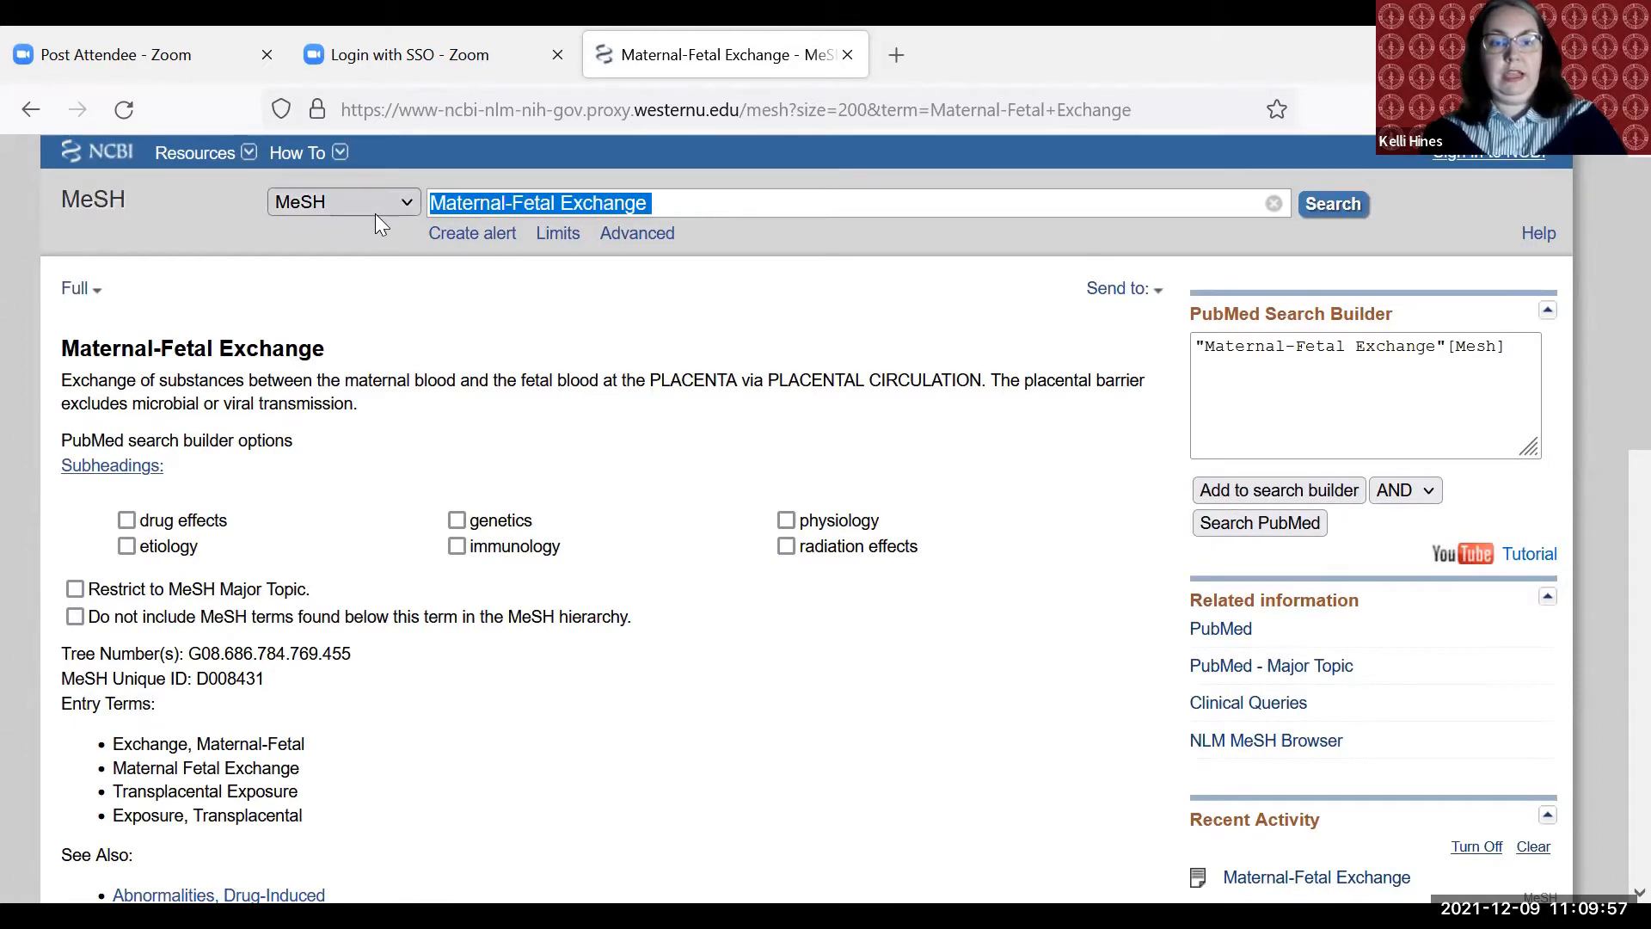
pyautogui.write('gestational diabetes')
pyautogui.press('Return')
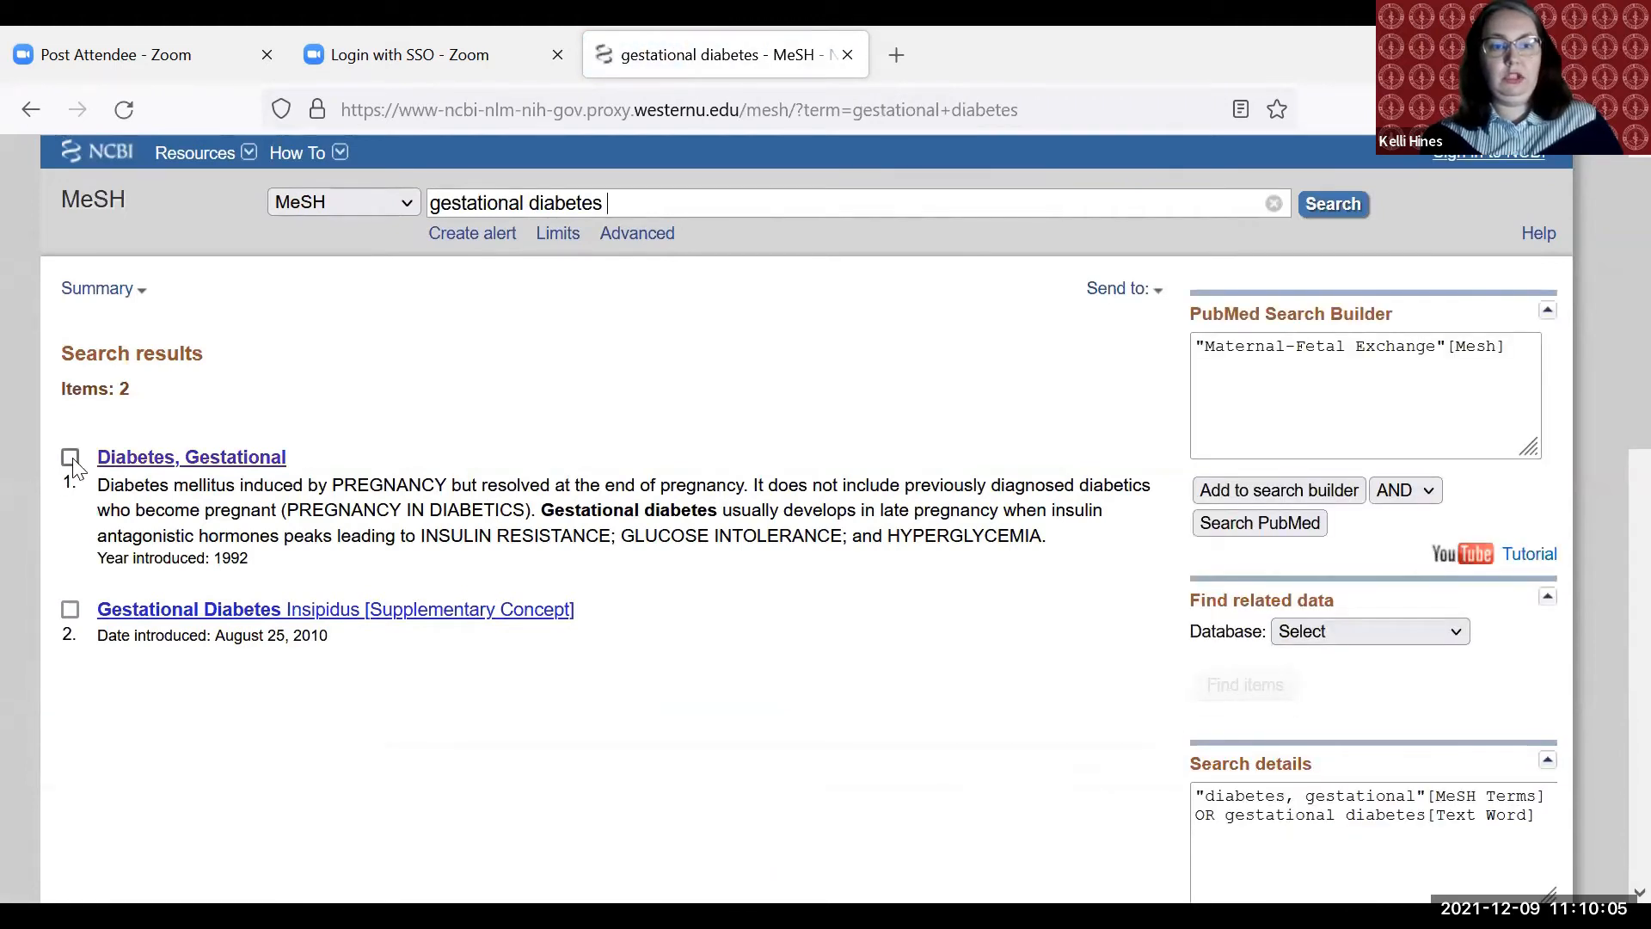
pyautogui.click(70, 458)
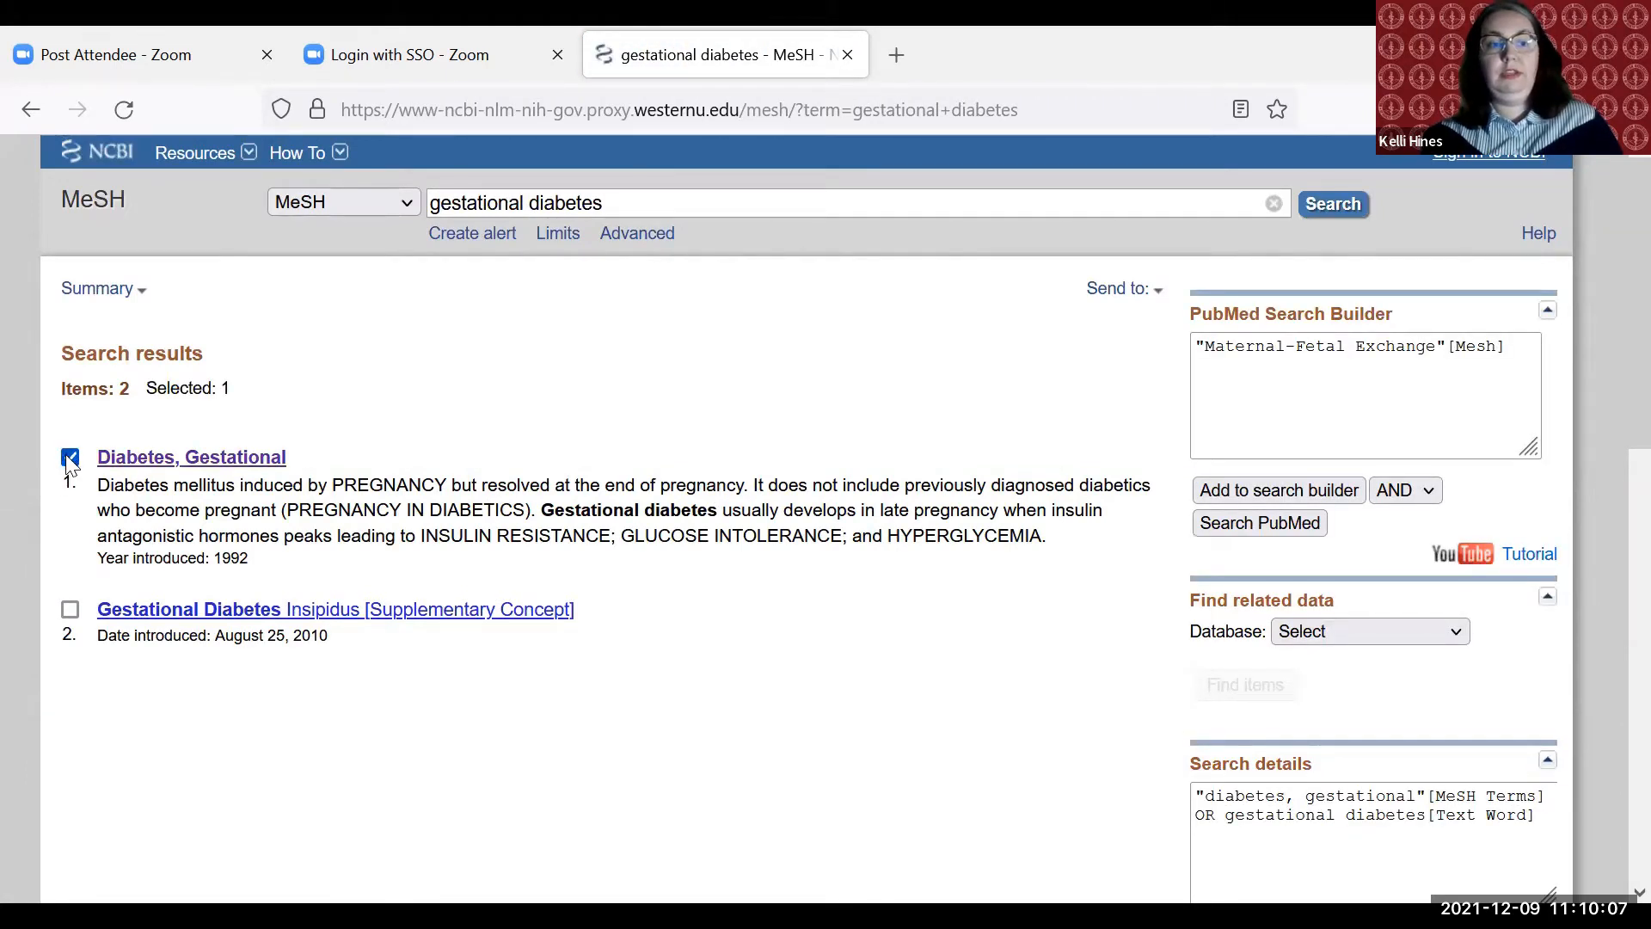
pyautogui.click(1328, 498)
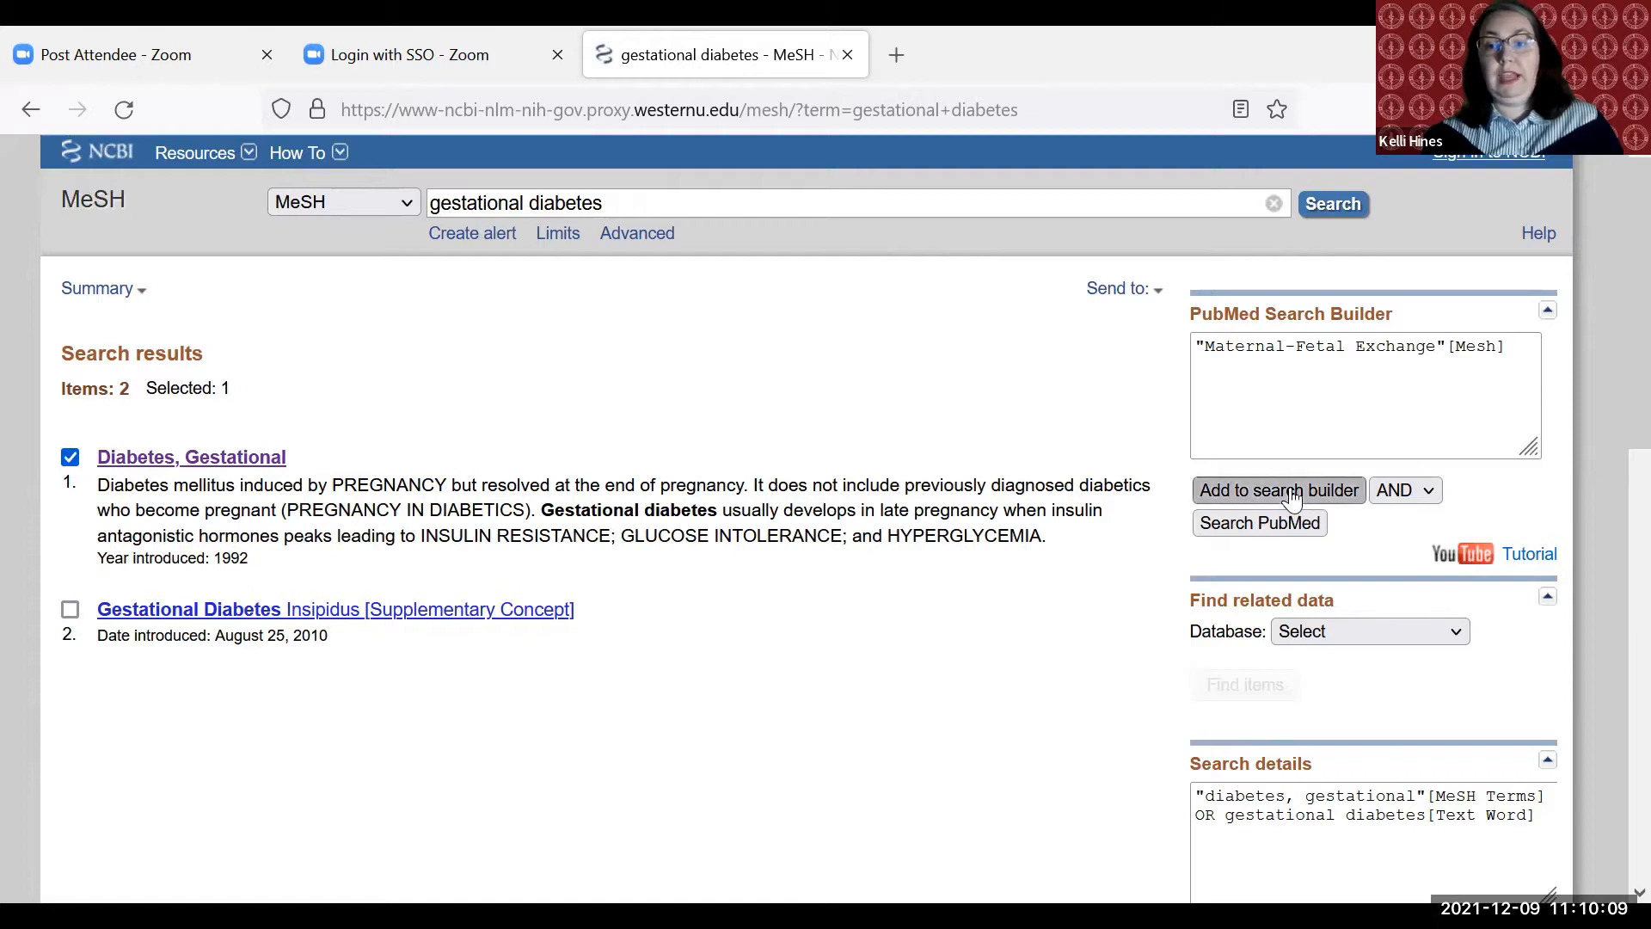
# - Check the Boolean operators offered in the PubMed Search Builder, keep AND and run the combined query in PubMed
pyautogui.click(1425, 497)
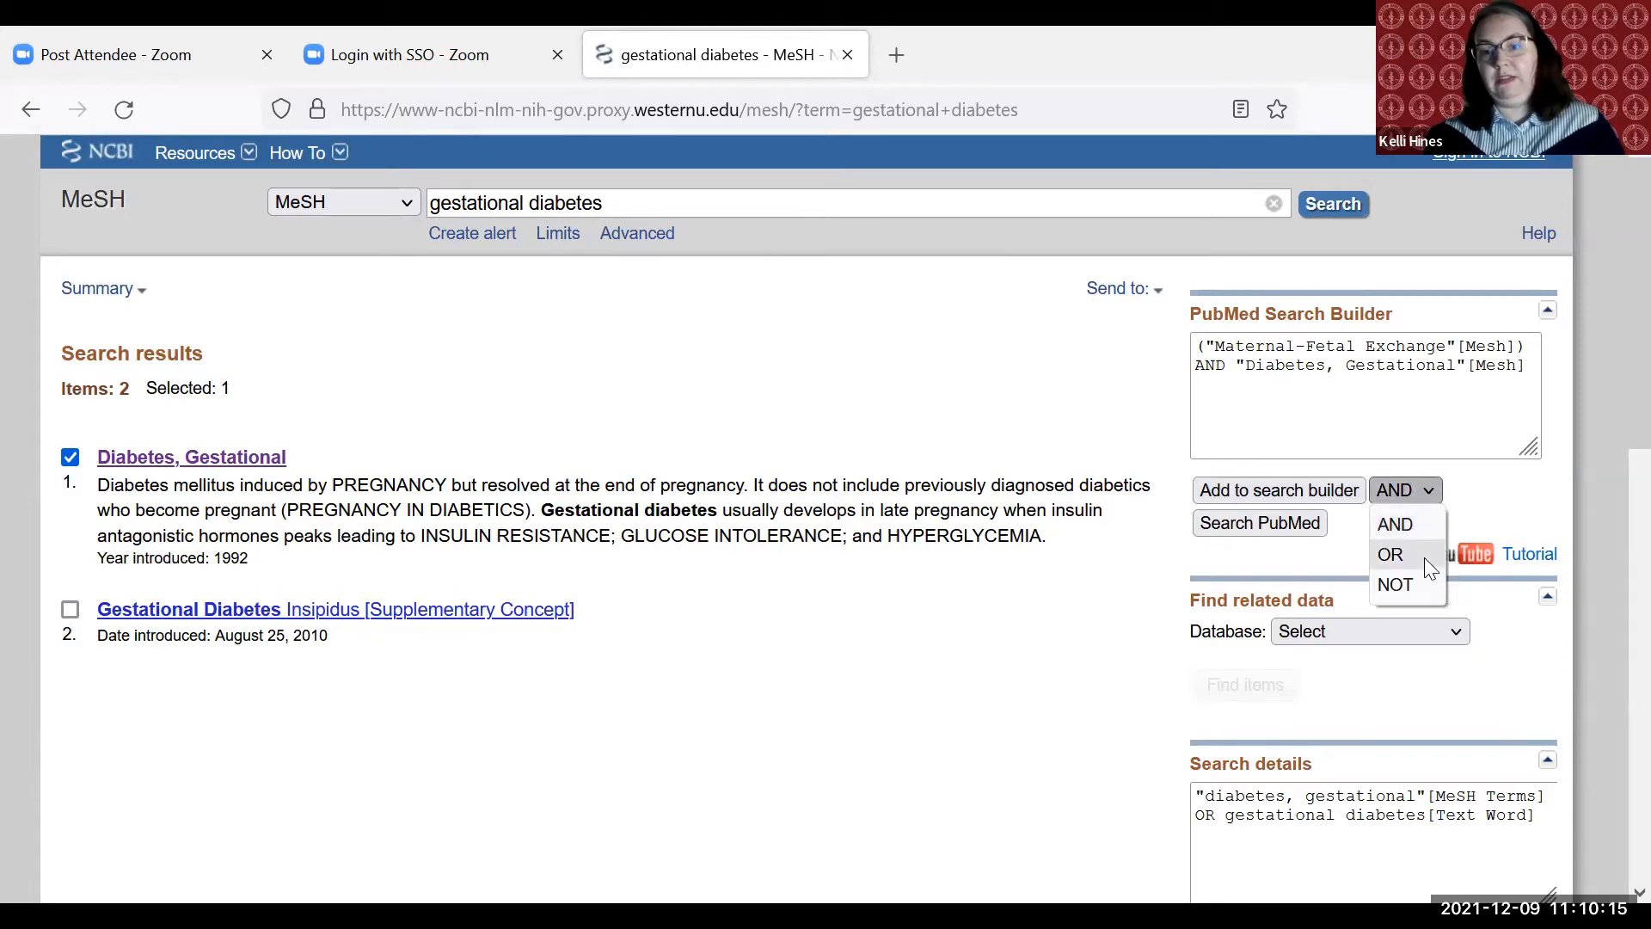
pyautogui.click(1526, 451)
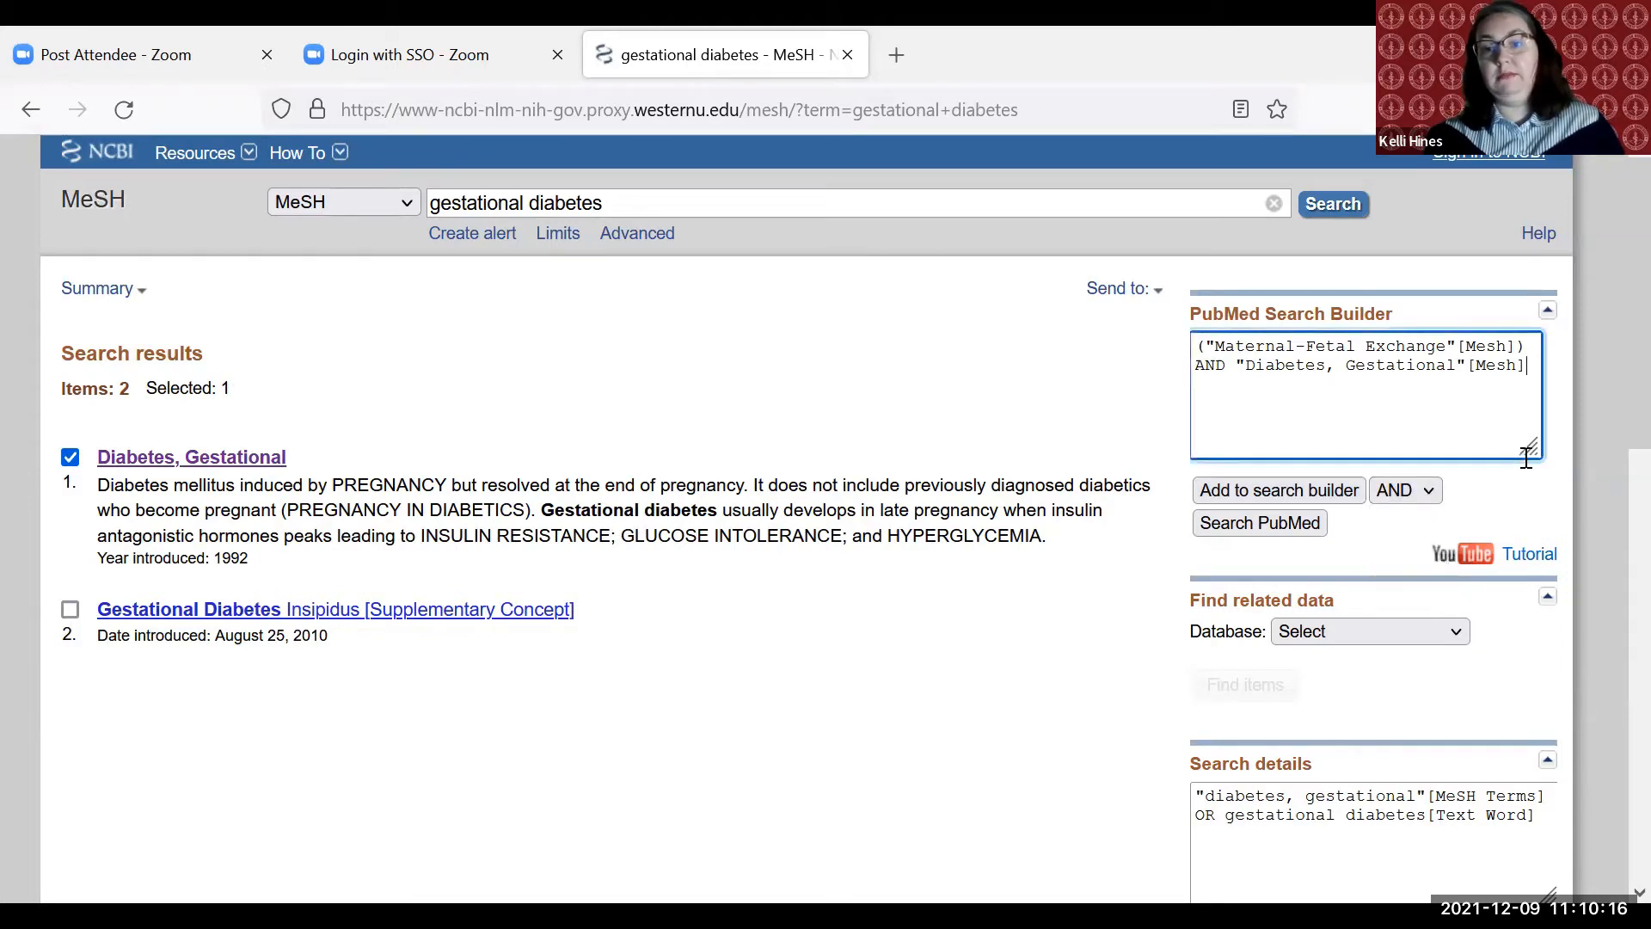
pyautogui.click(1289, 533)
pyautogui.click(1287, 528)
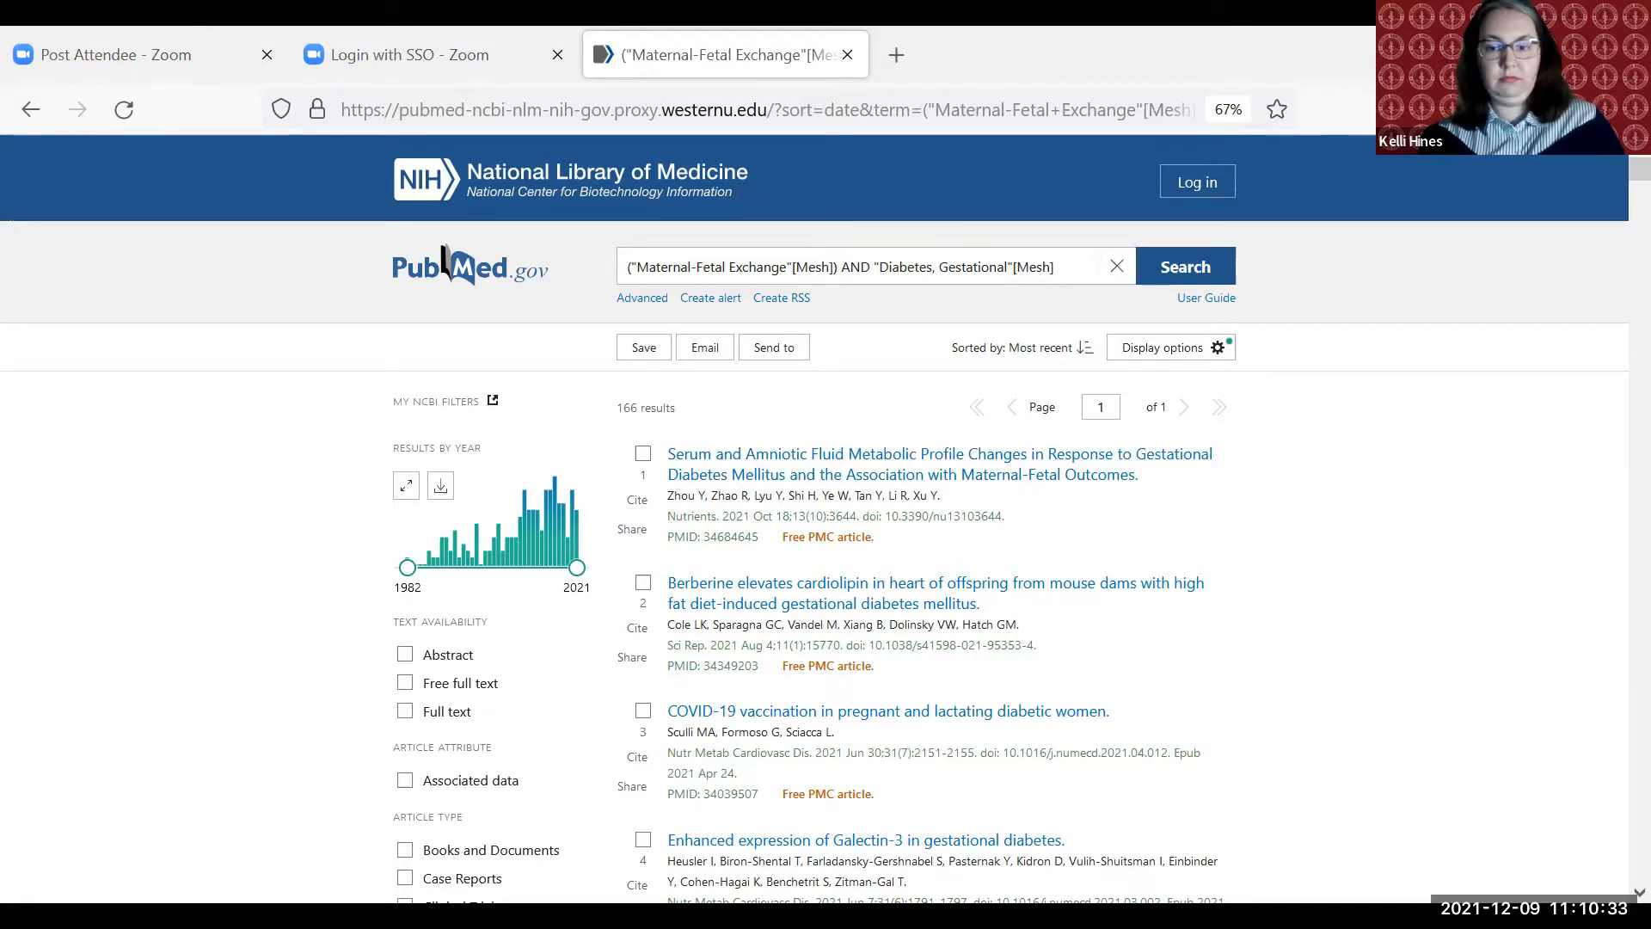
pyautogui.hotkey('alt', 'Tab')
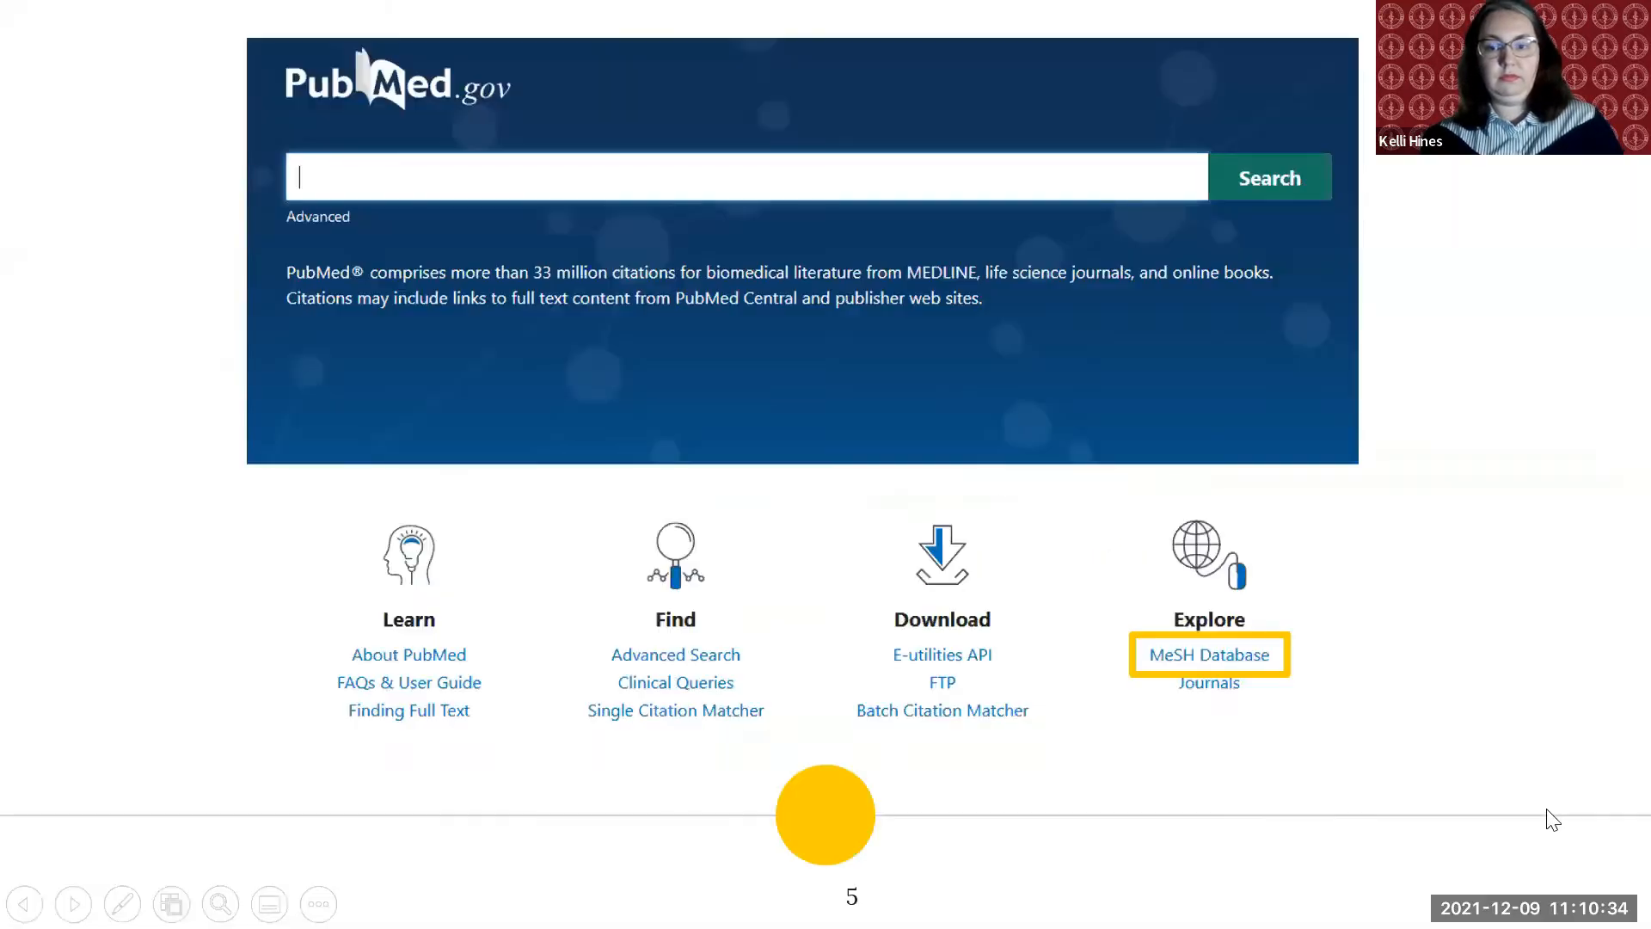
pyautogui.click(1594, 851)
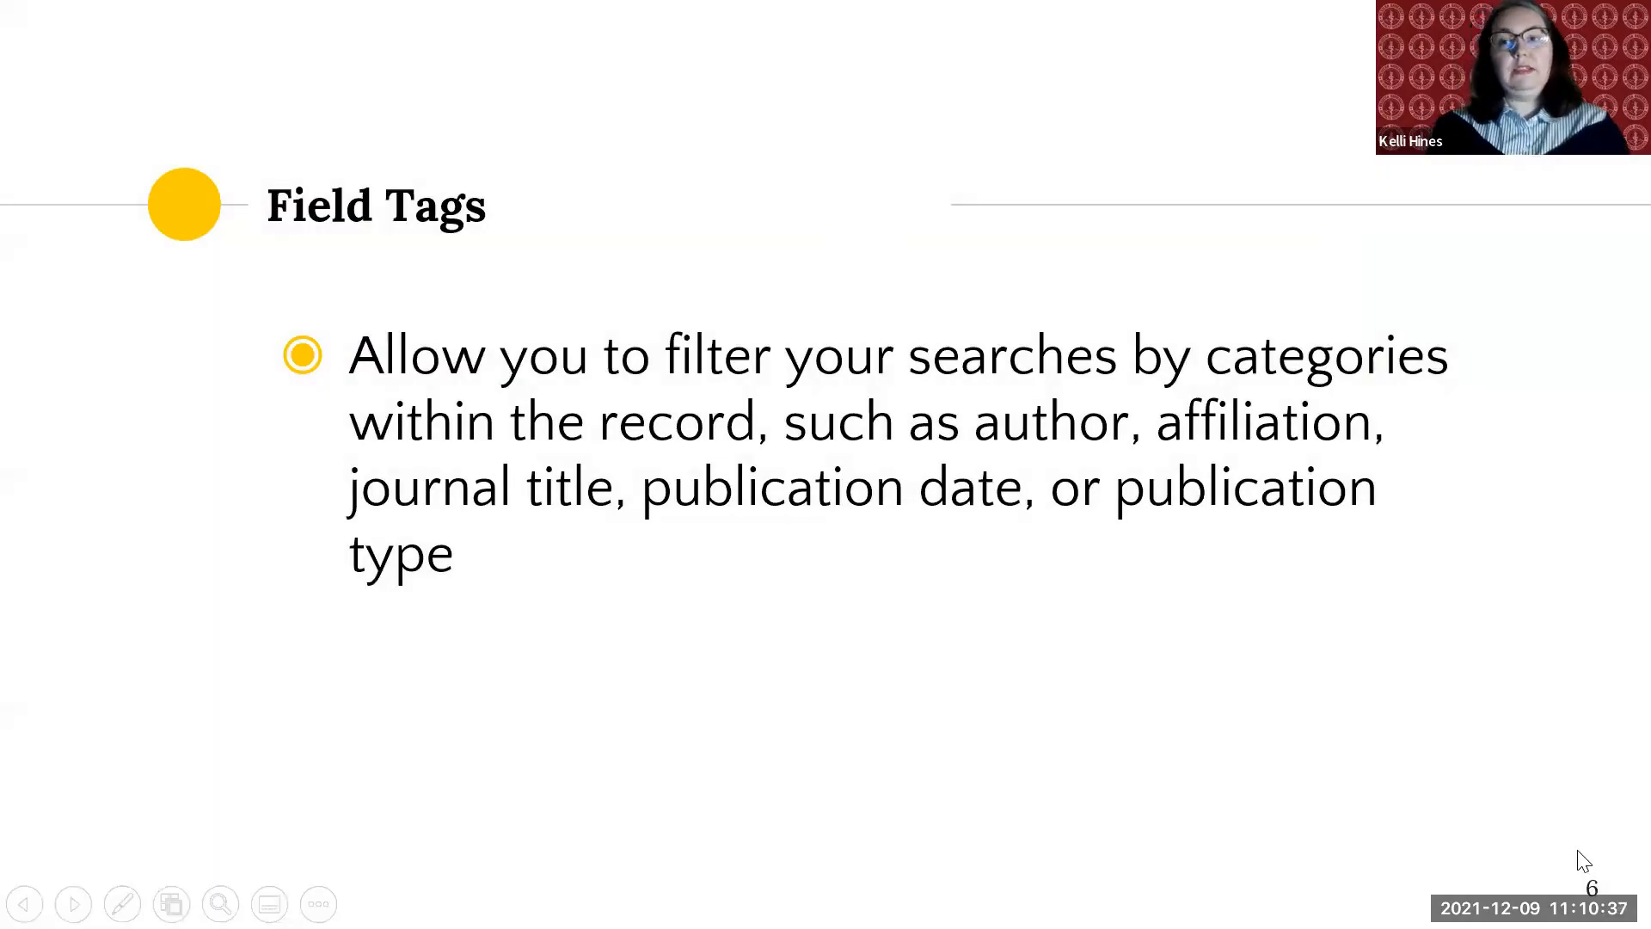
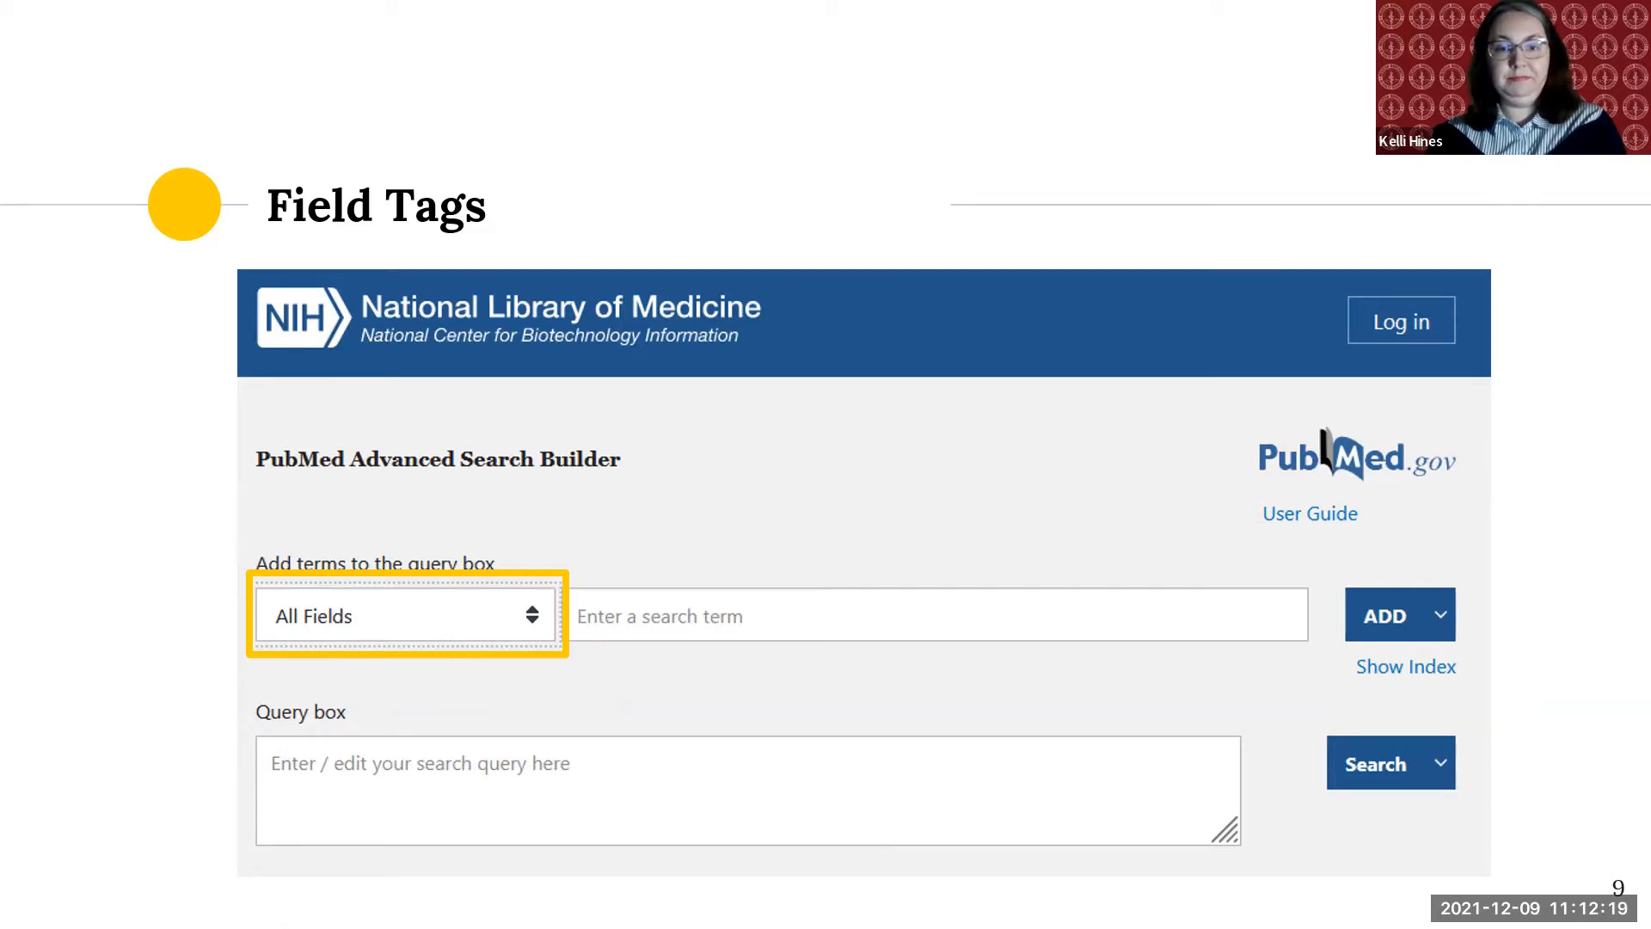
# - Switch back to PubMed in the browser, open Advanced Search and add "nature" as a Journal term to the query box
pyautogui.hotkey('alt', 'Tab')
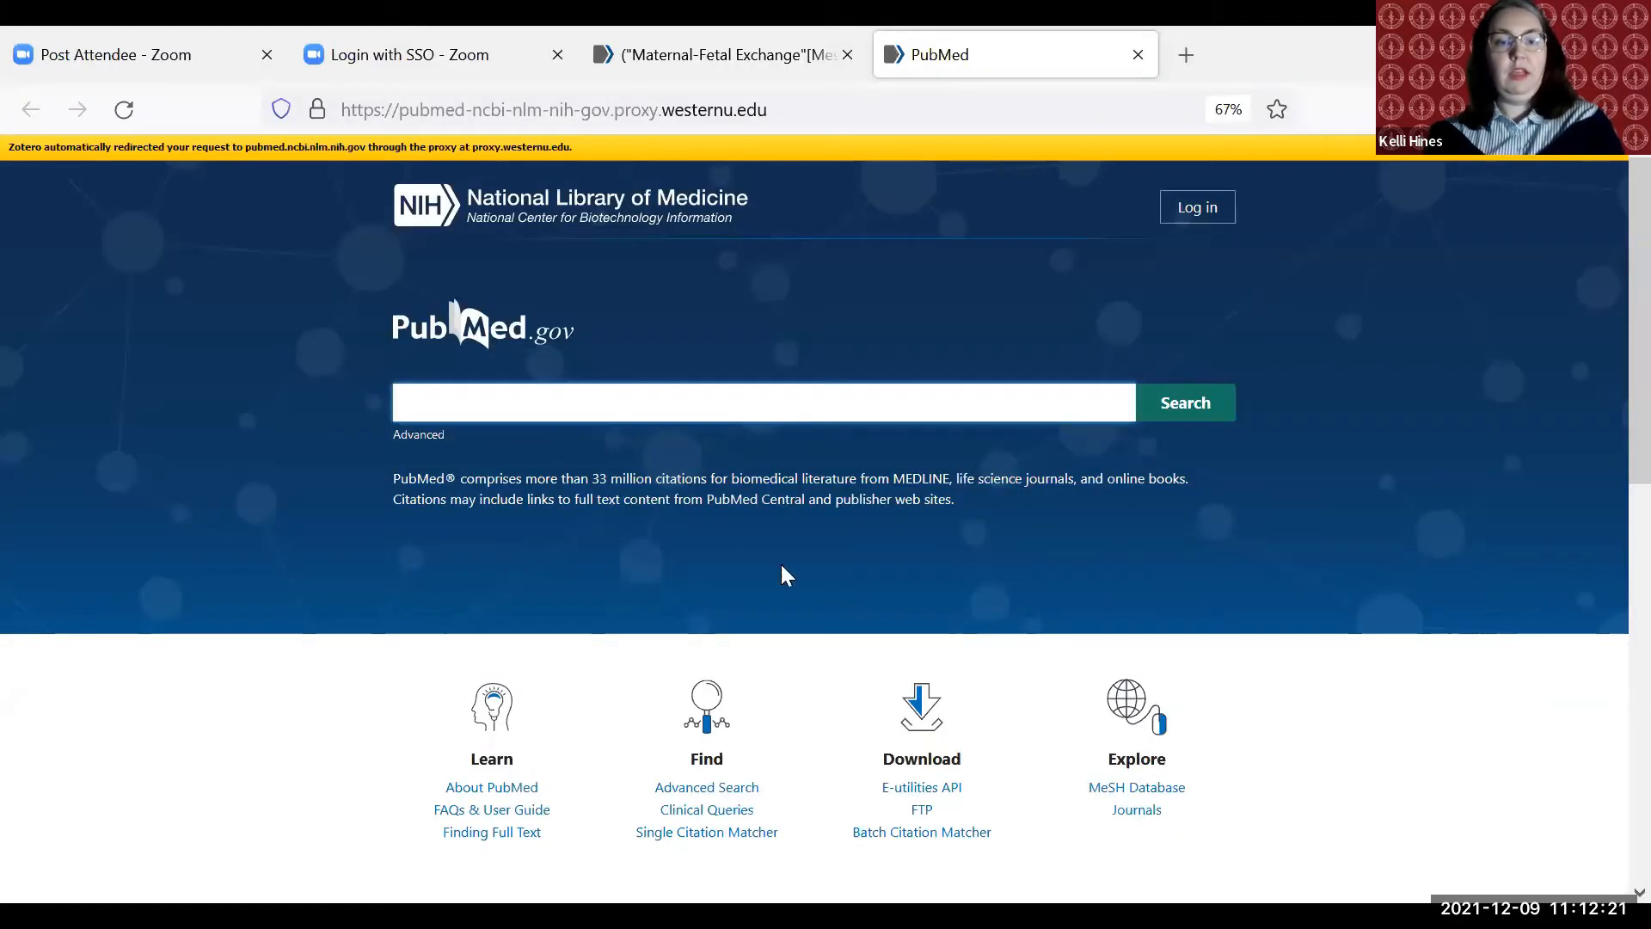
pyautogui.click(706, 786)
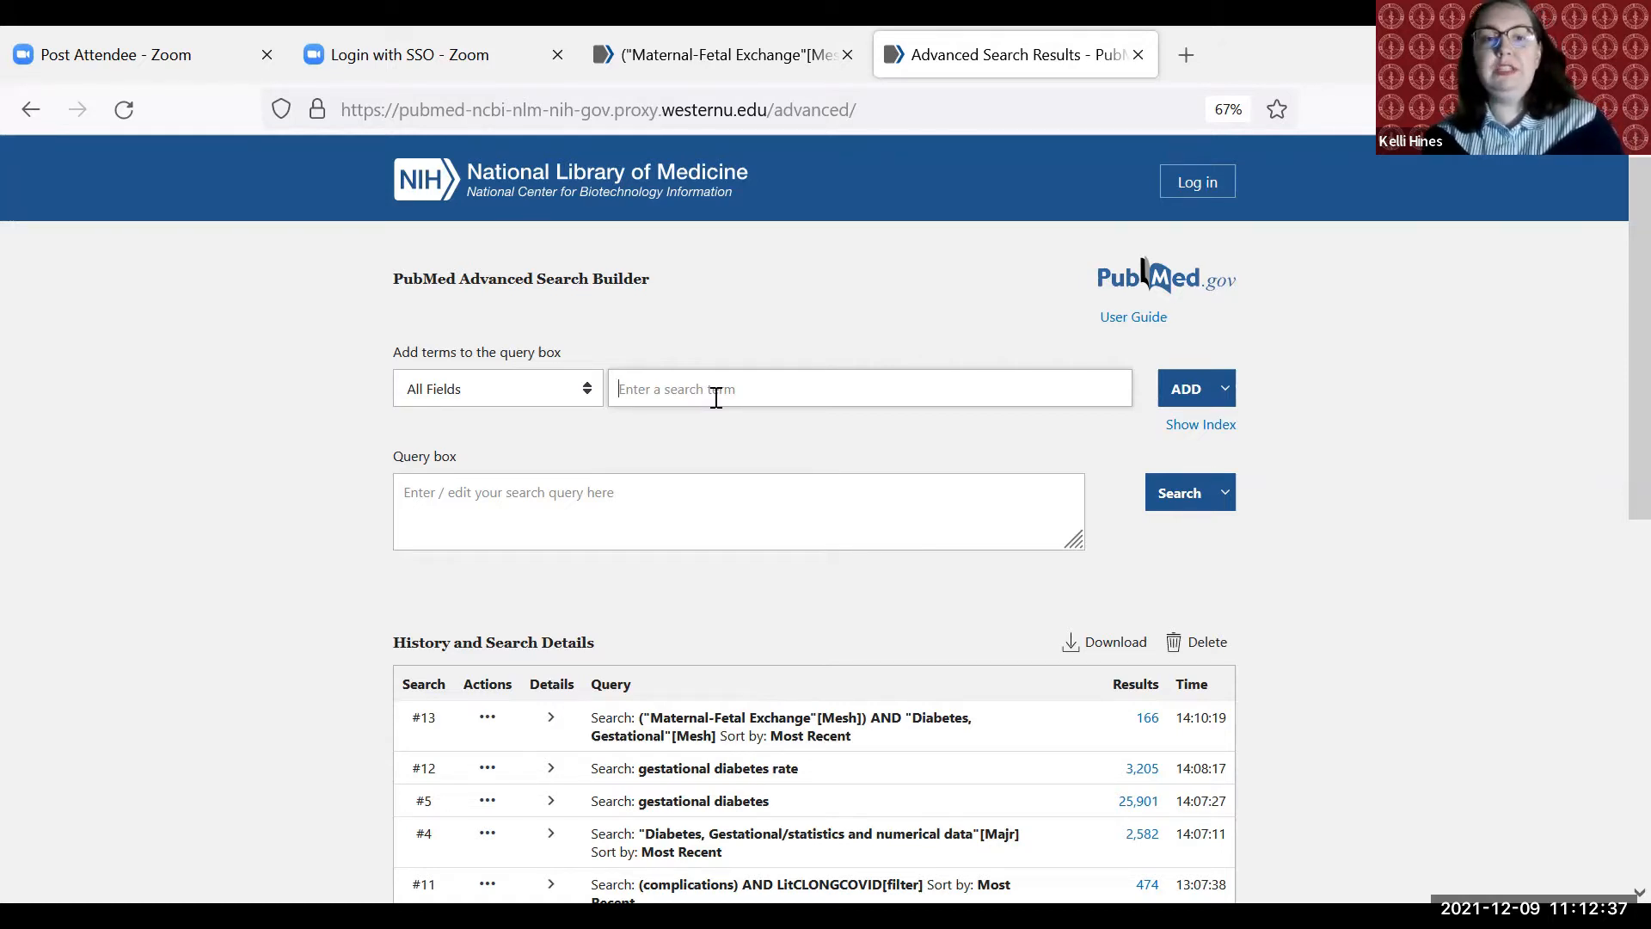
pyautogui.write('nature')
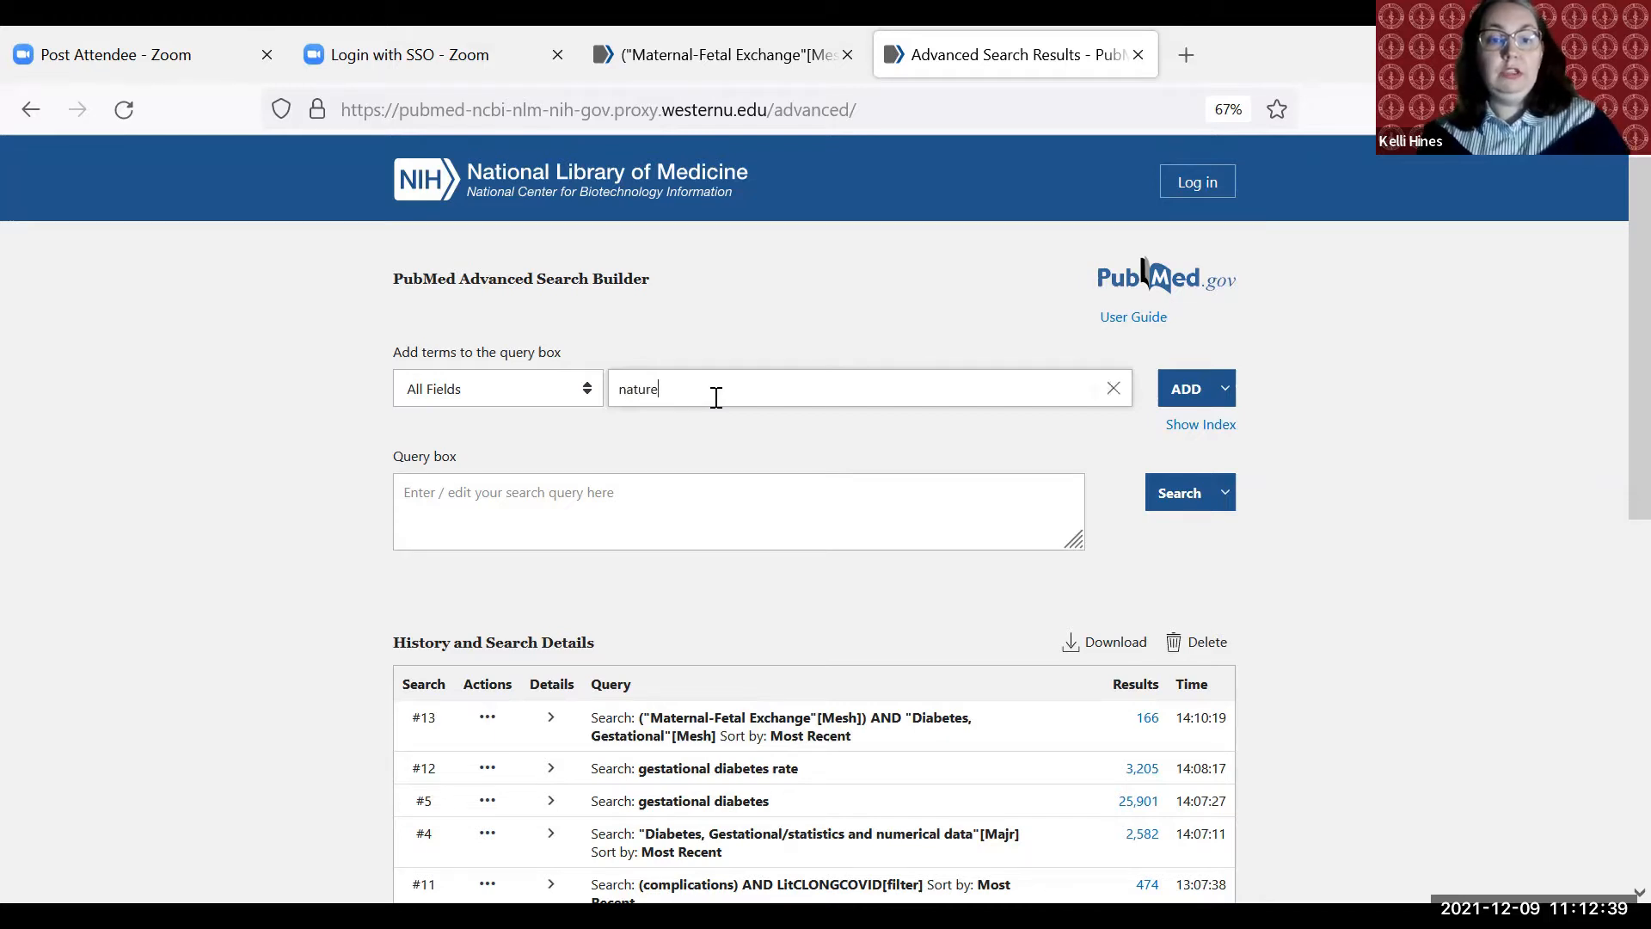
pyautogui.click(587, 388)
pyautogui.moveTo(605, 458); pyautogui.dragTo(598, 612)
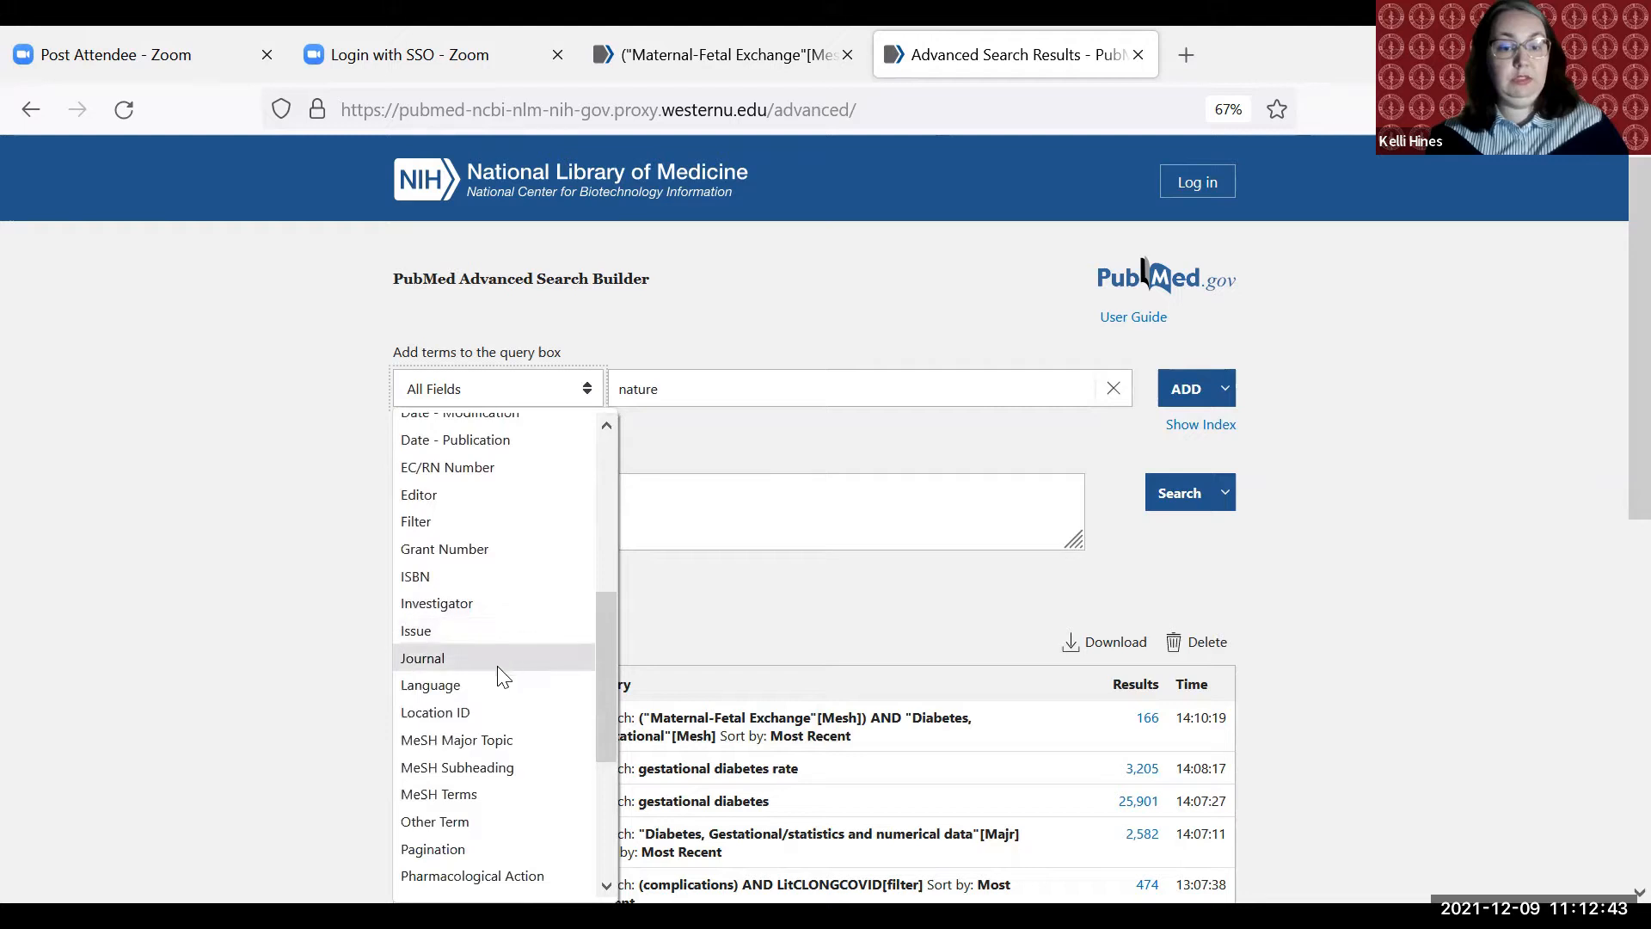
pyautogui.click(498, 664)
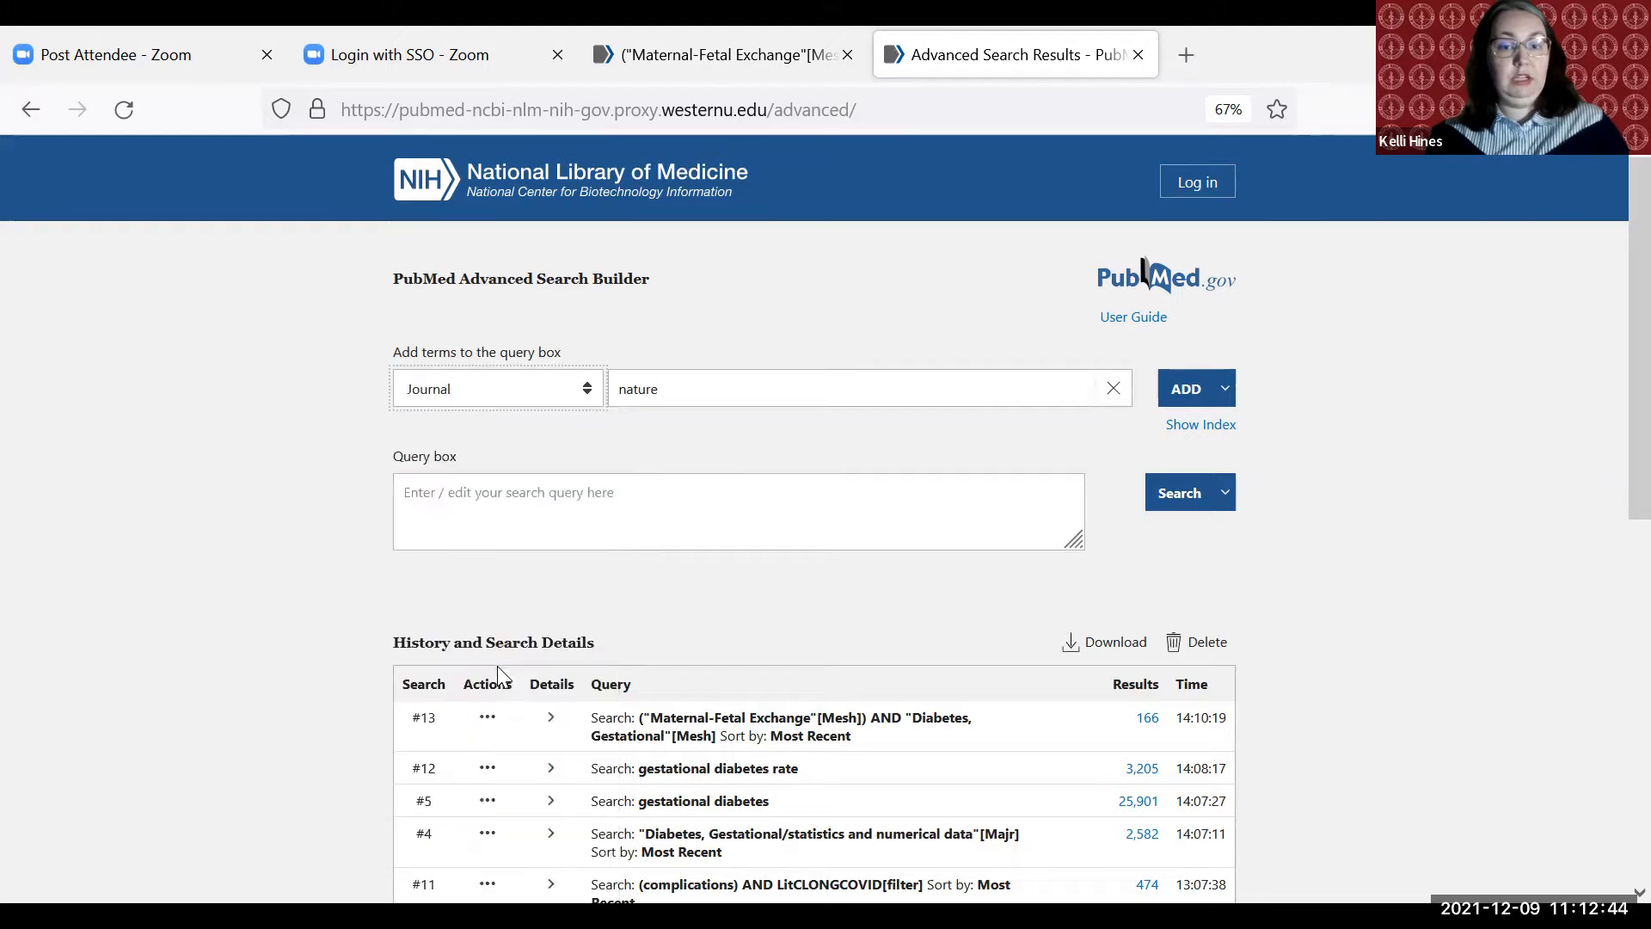
pyautogui.click(1194, 394)
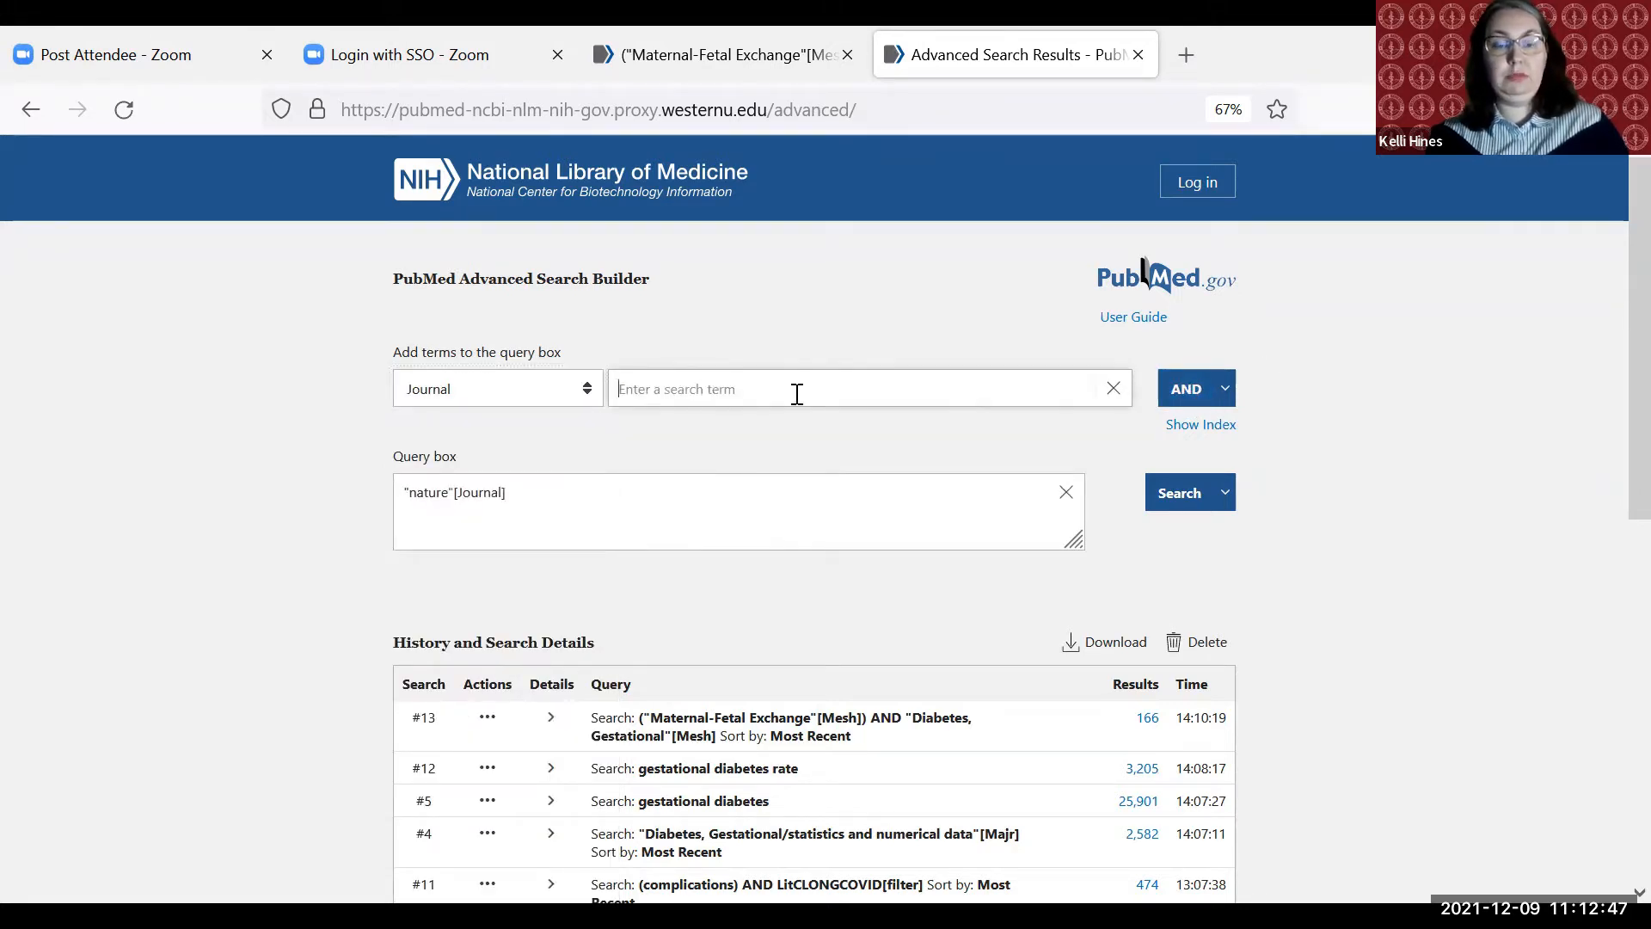
# - Add "artificial intelligence" as a Title/Abstract term to the query box with AND and run the search
pyautogui.write('artificial intelligence')
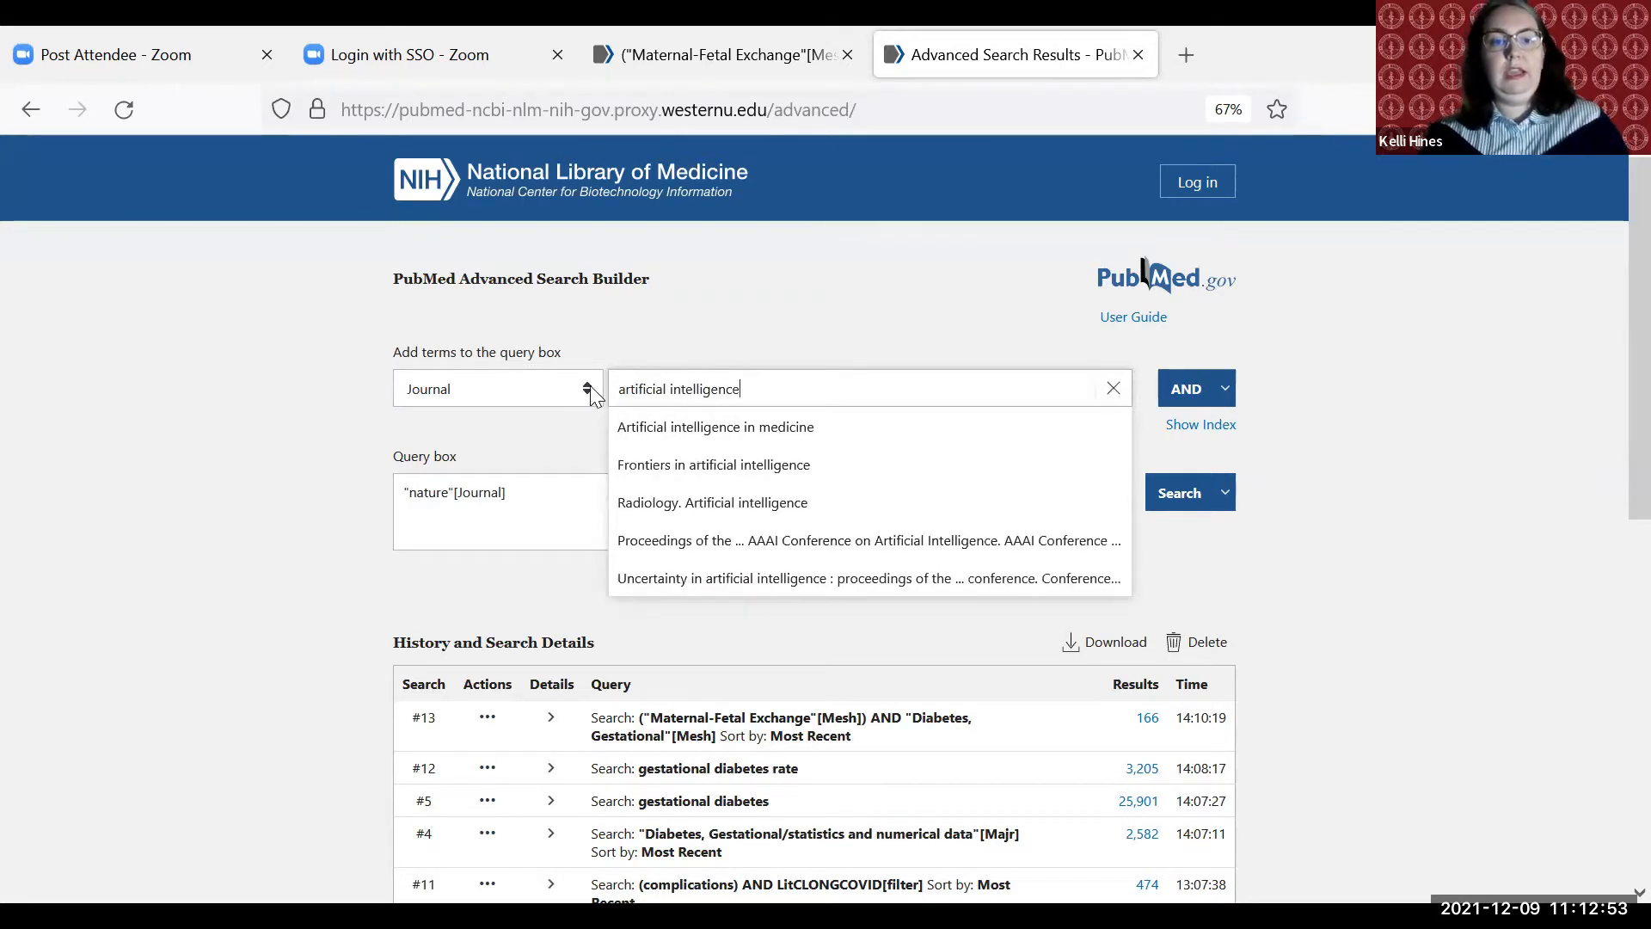
pyautogui.click(590, 388)
pyautogui.scroll(-5, 555, 669)
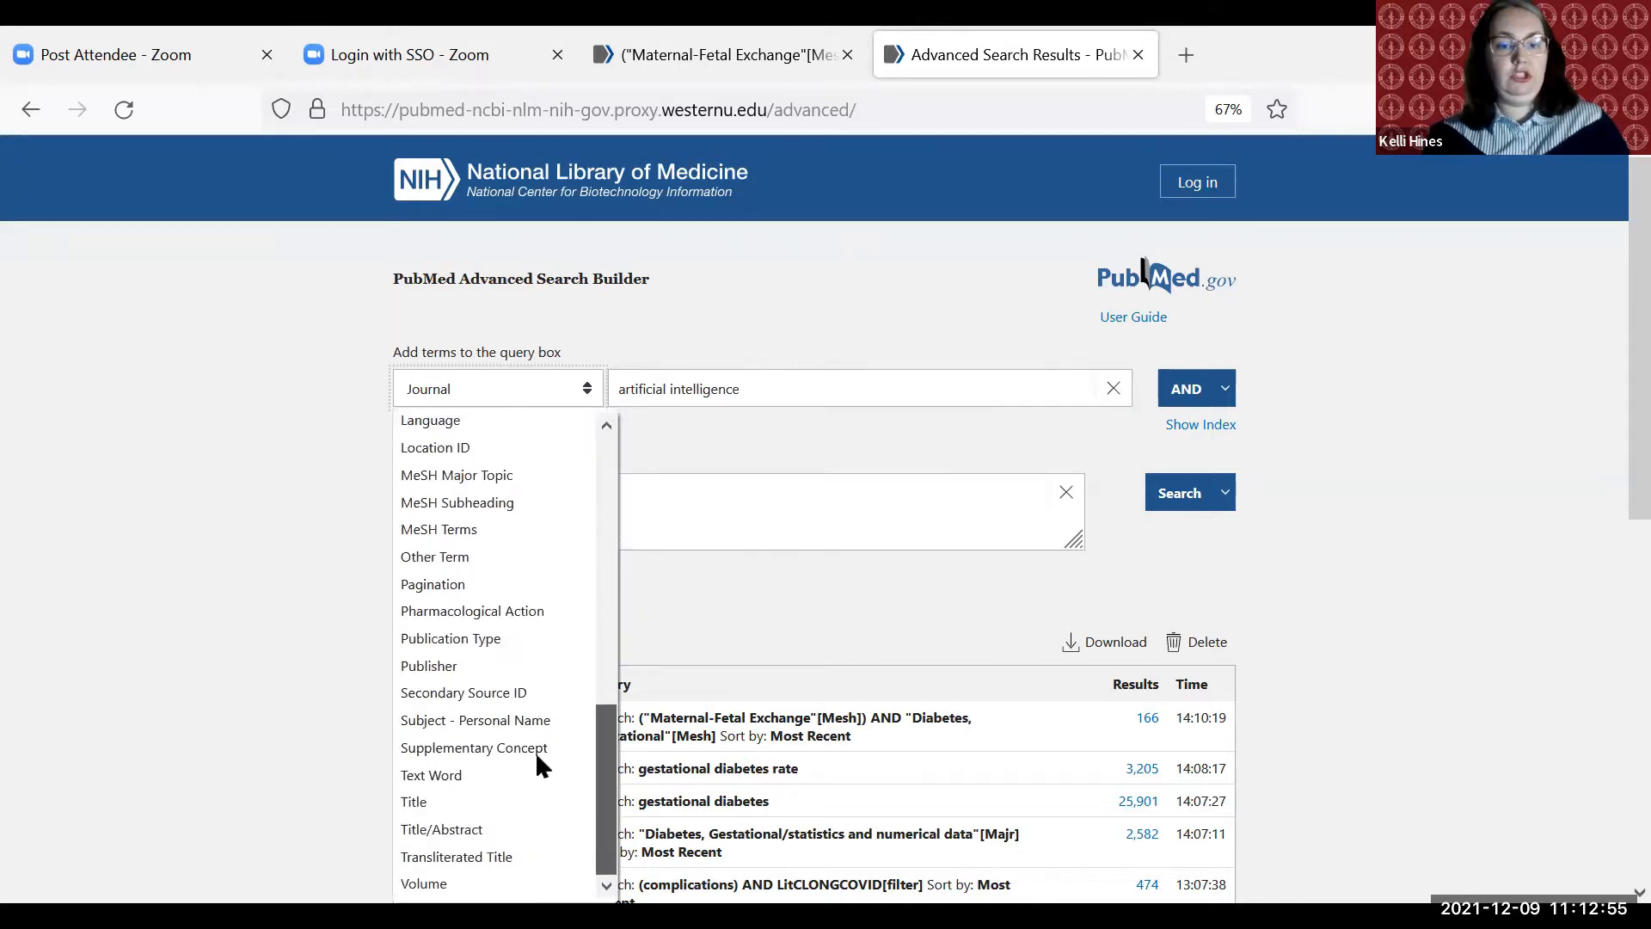
pyautogui.click(481, 830)
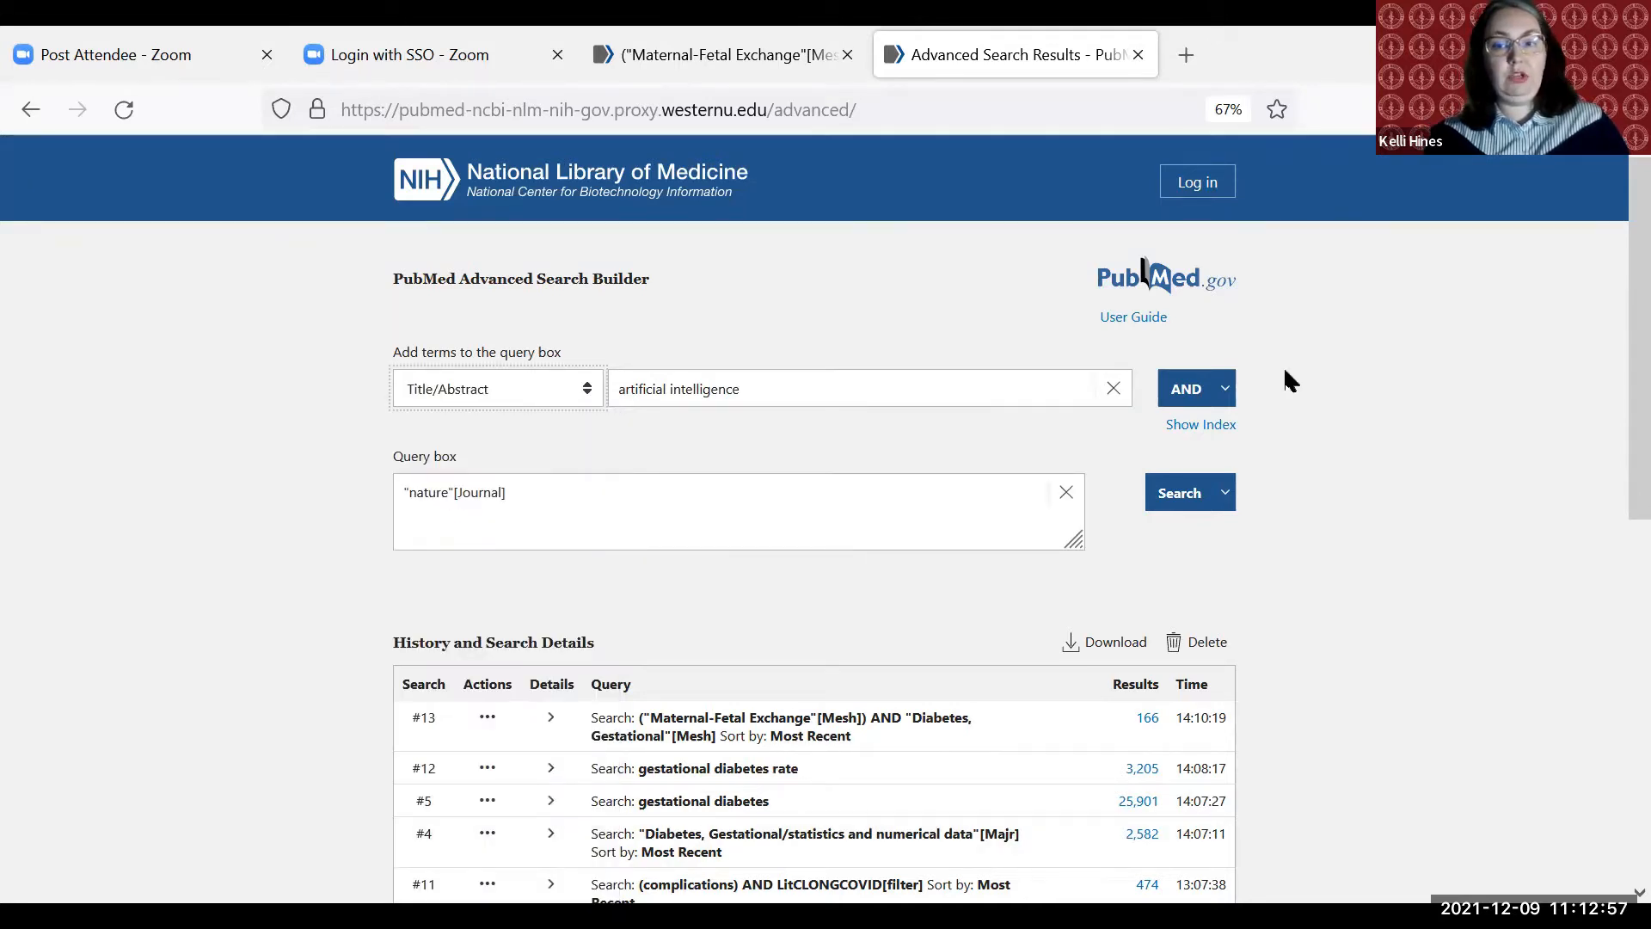
pyautogui.click(1189, 398)
pyautogui.click(1225, 395)
pyautogui.click(1224, 393)
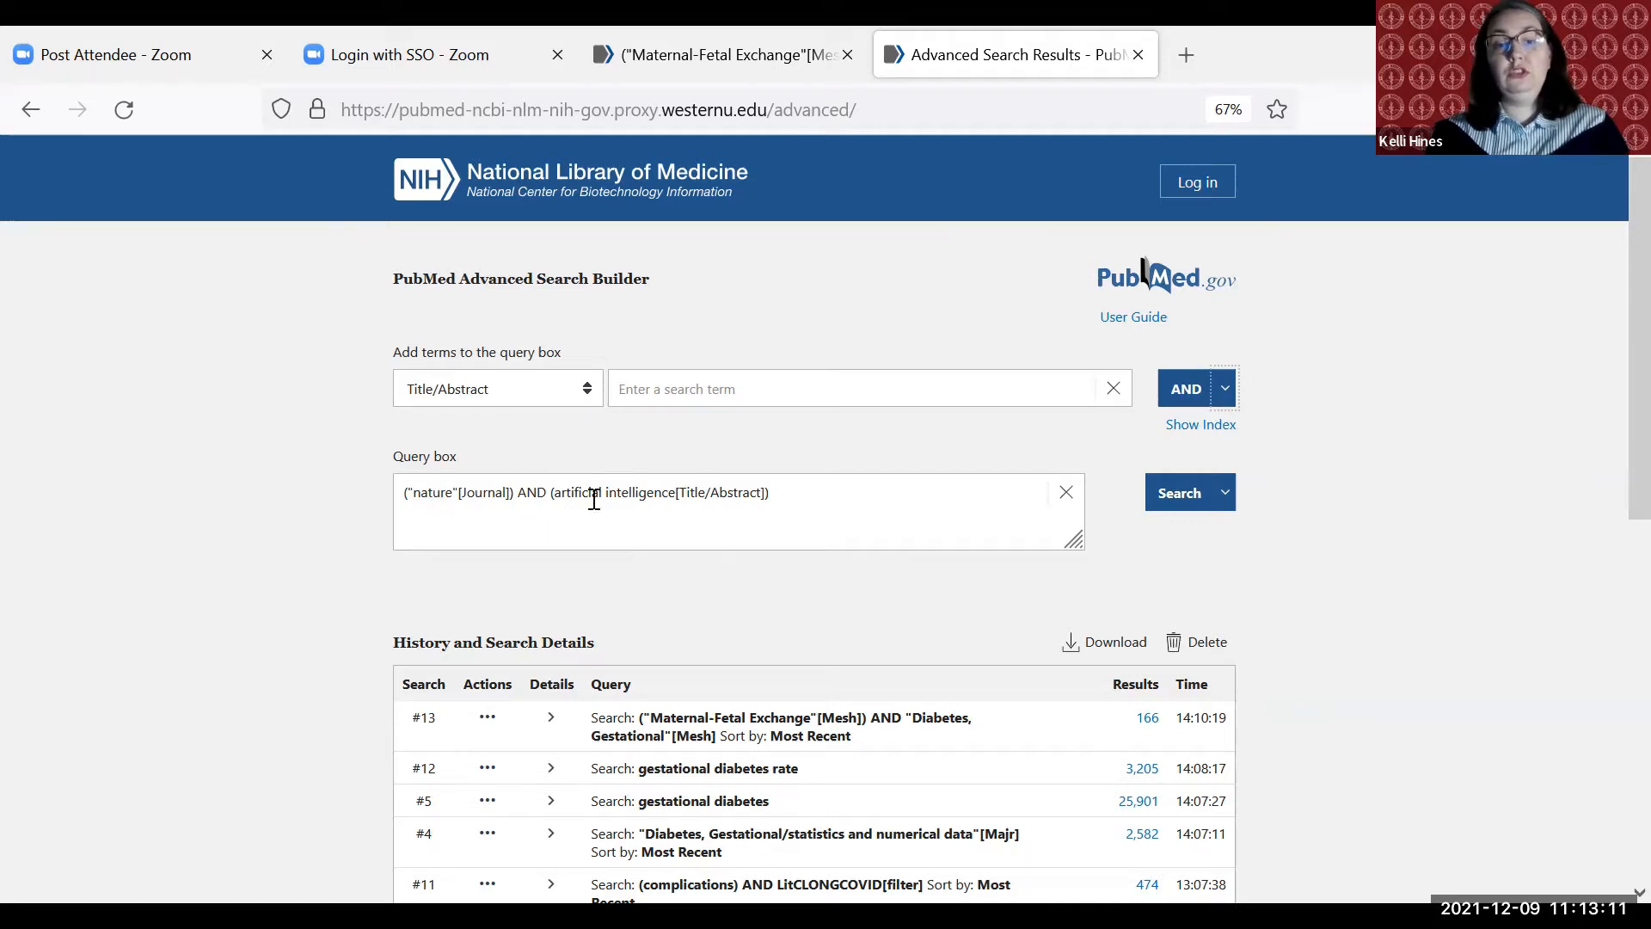
pyautogui.click(1190, 508)
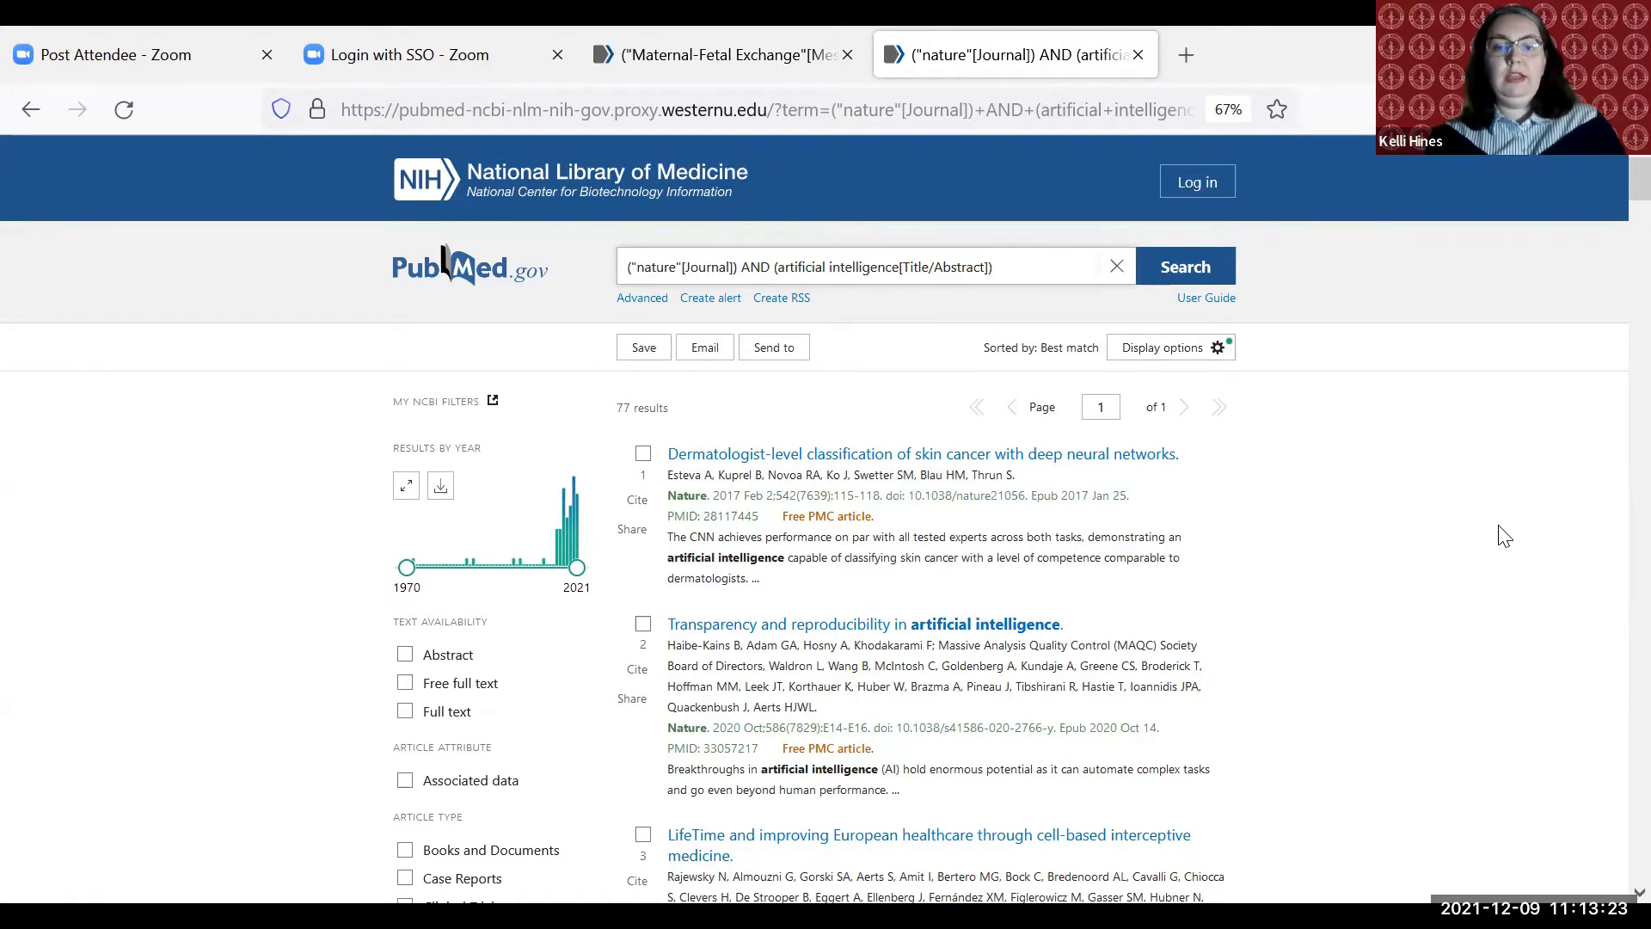
pyautogui.scroll(-1, 1508, 513)
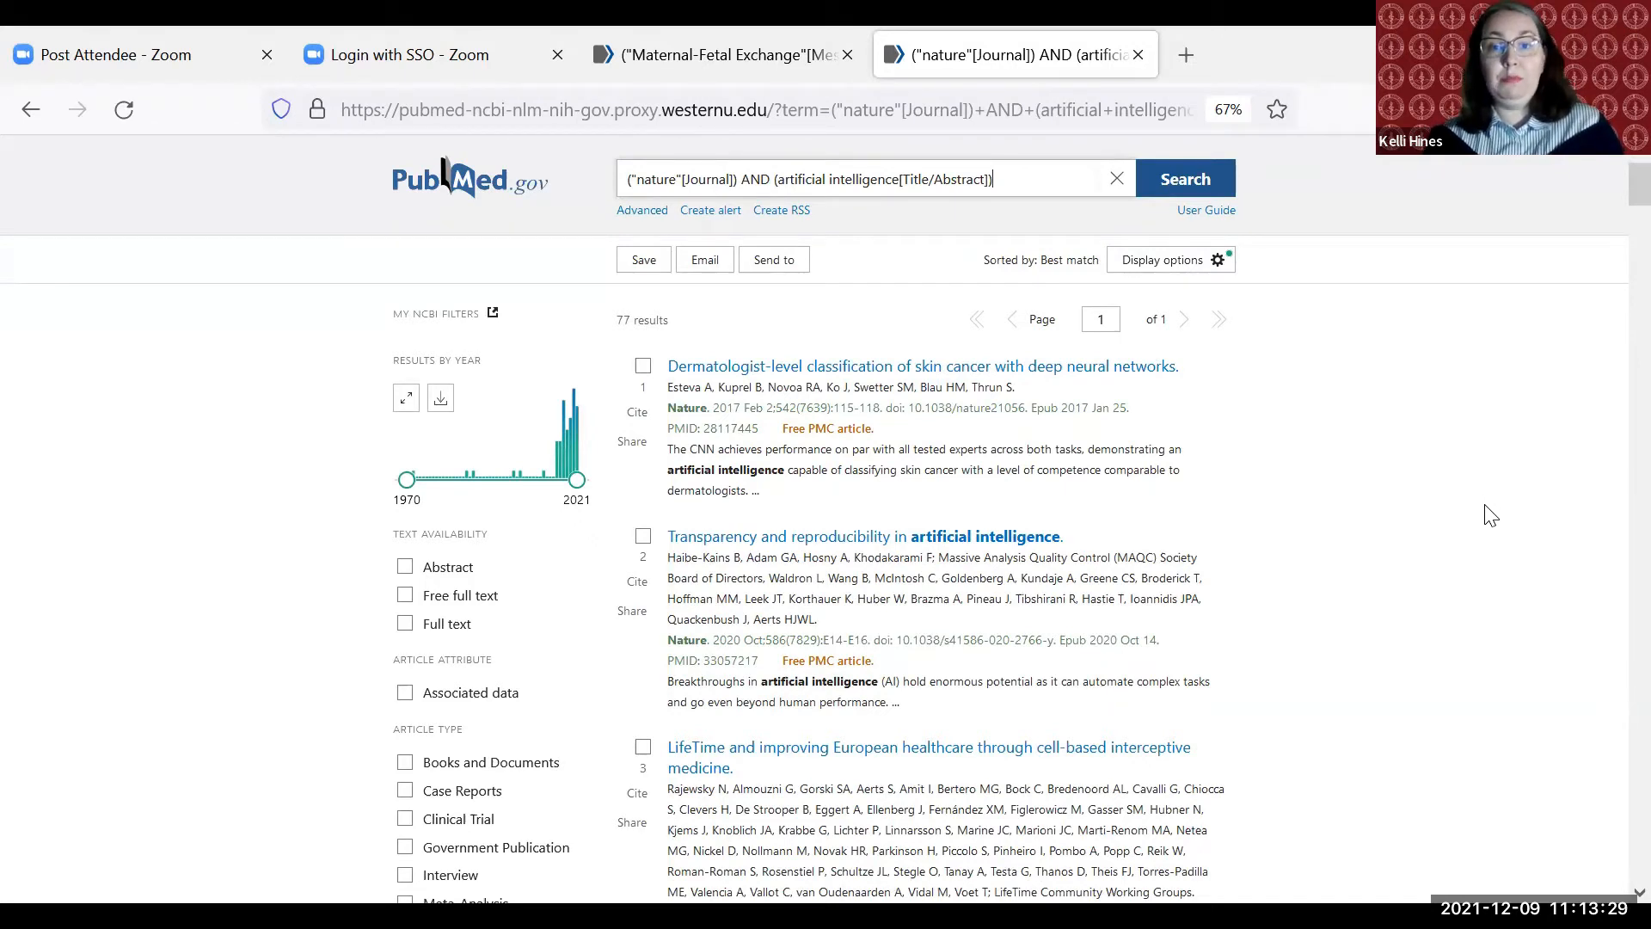
# - Replace the query with "alabama college of ostepathic medicine[ad]", run the affiliation search and look over the results
pyautogui.moveTo(1066, 193); pyautogui.dragTo(538, 218)
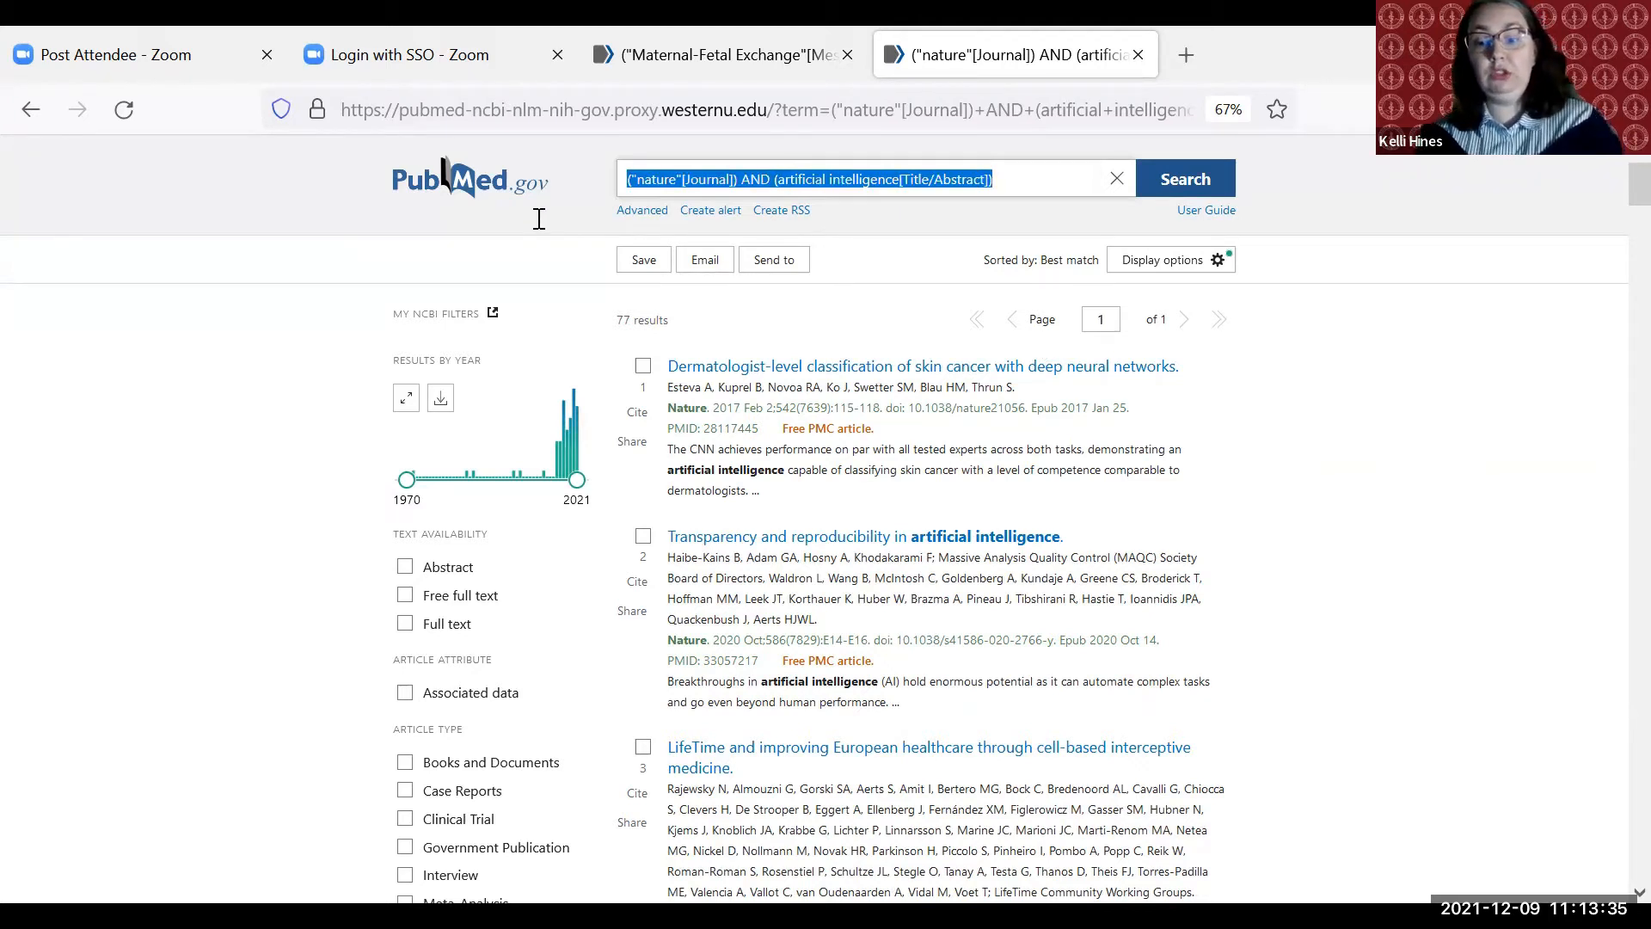
pyautogui.press('BackSpace')
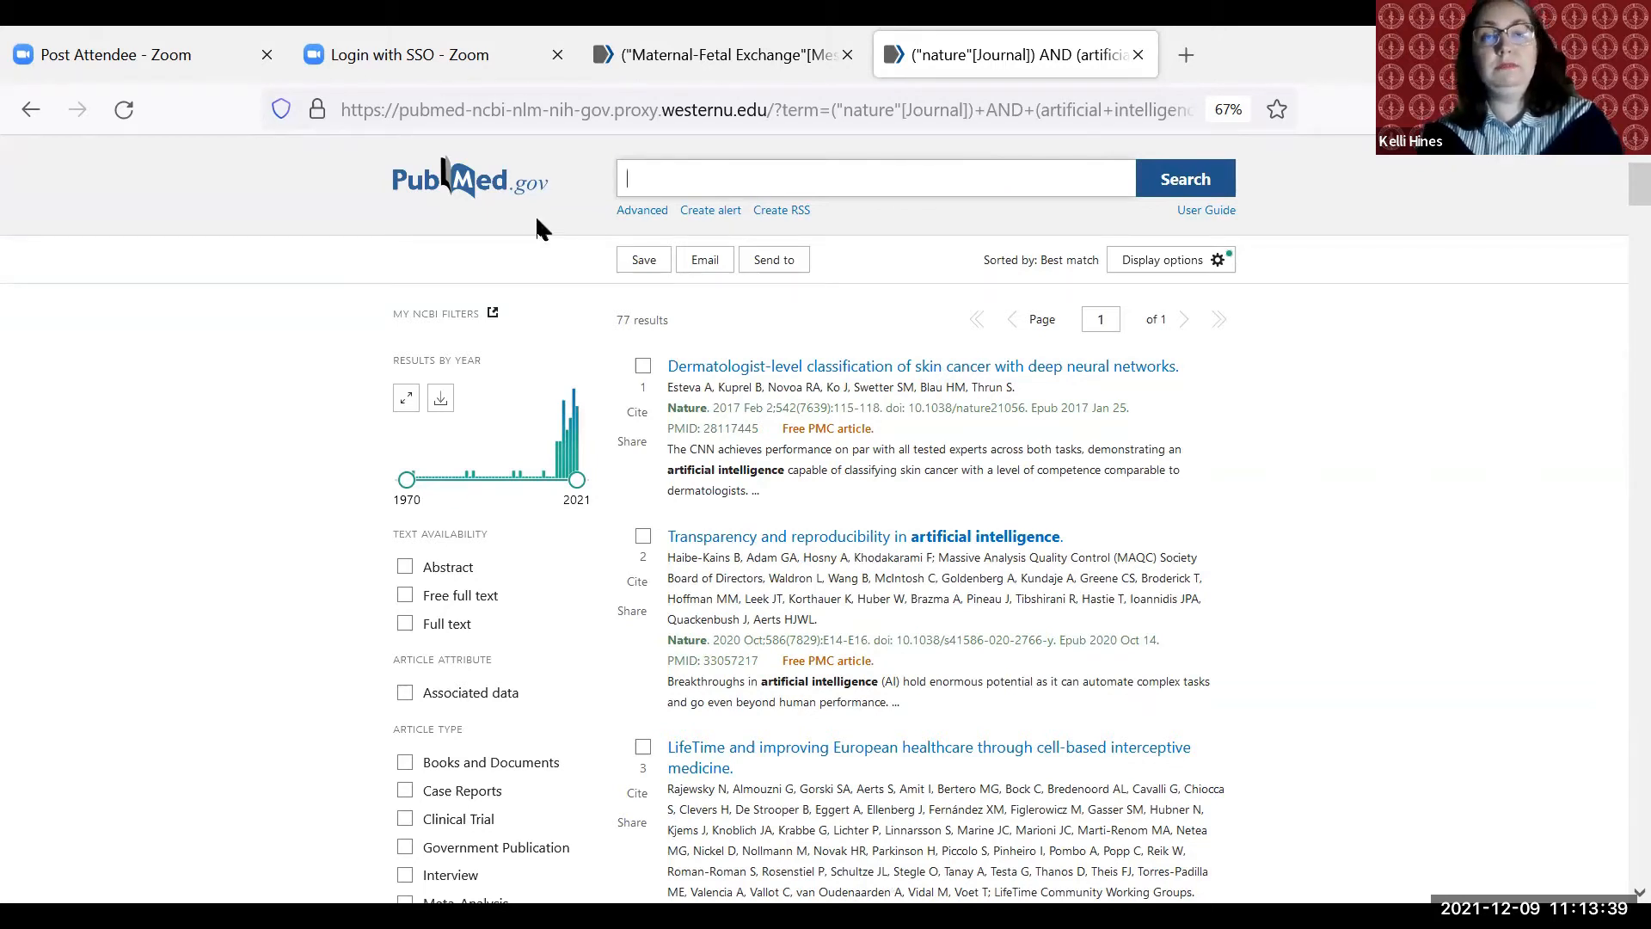
pyautogui.write('a')
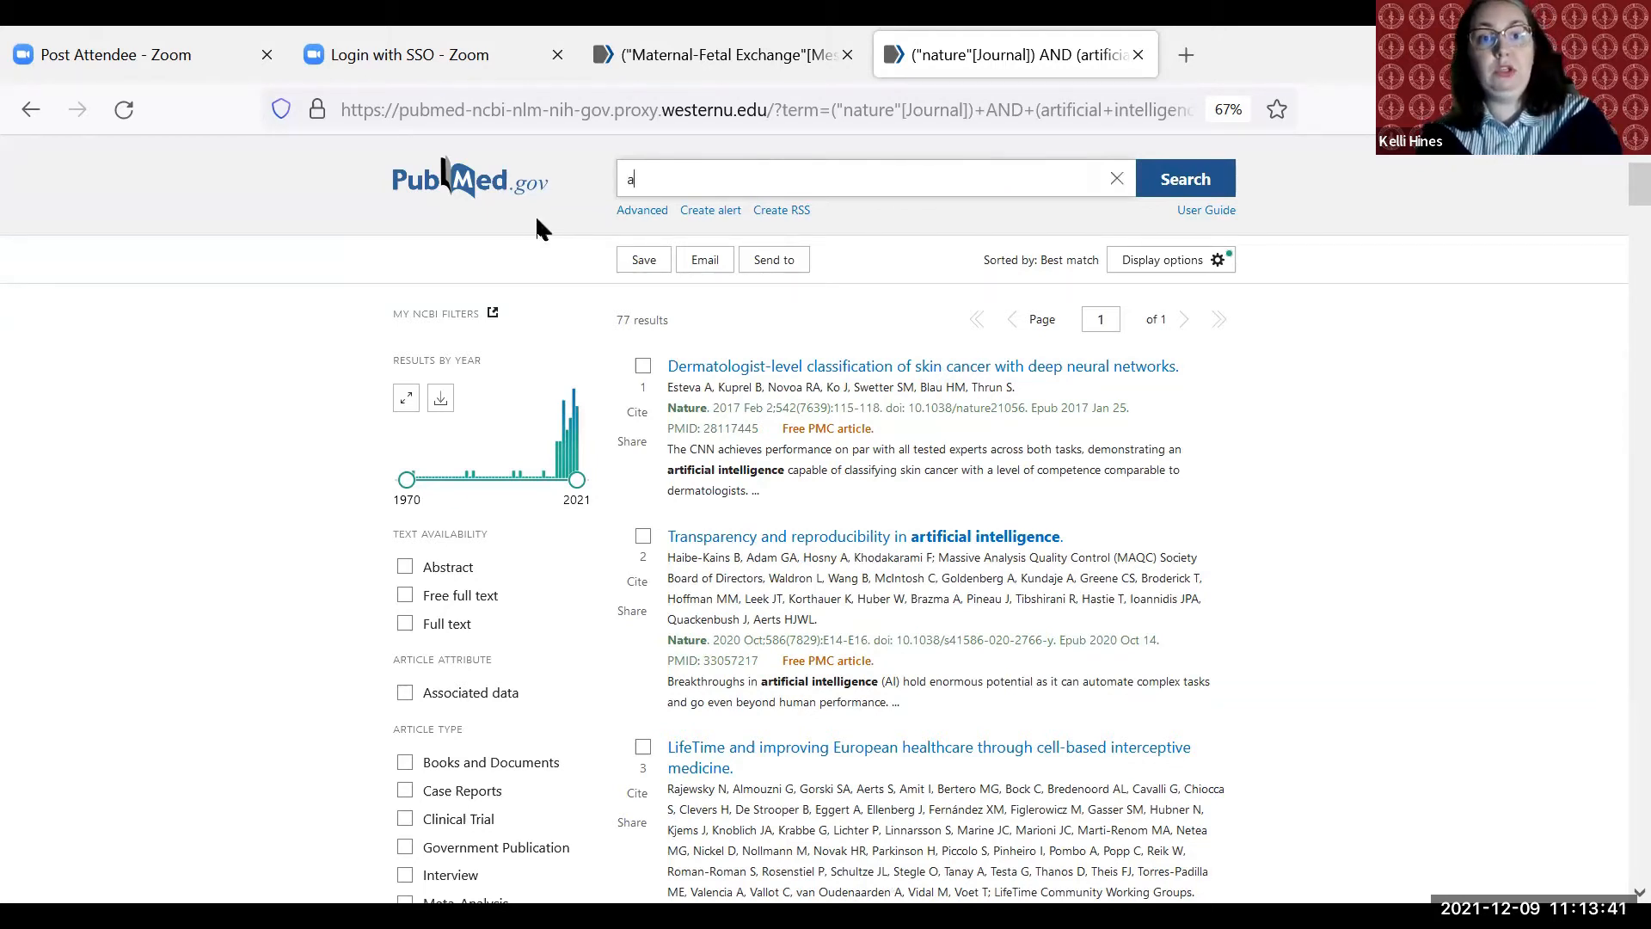
pyautogui.write('labama')
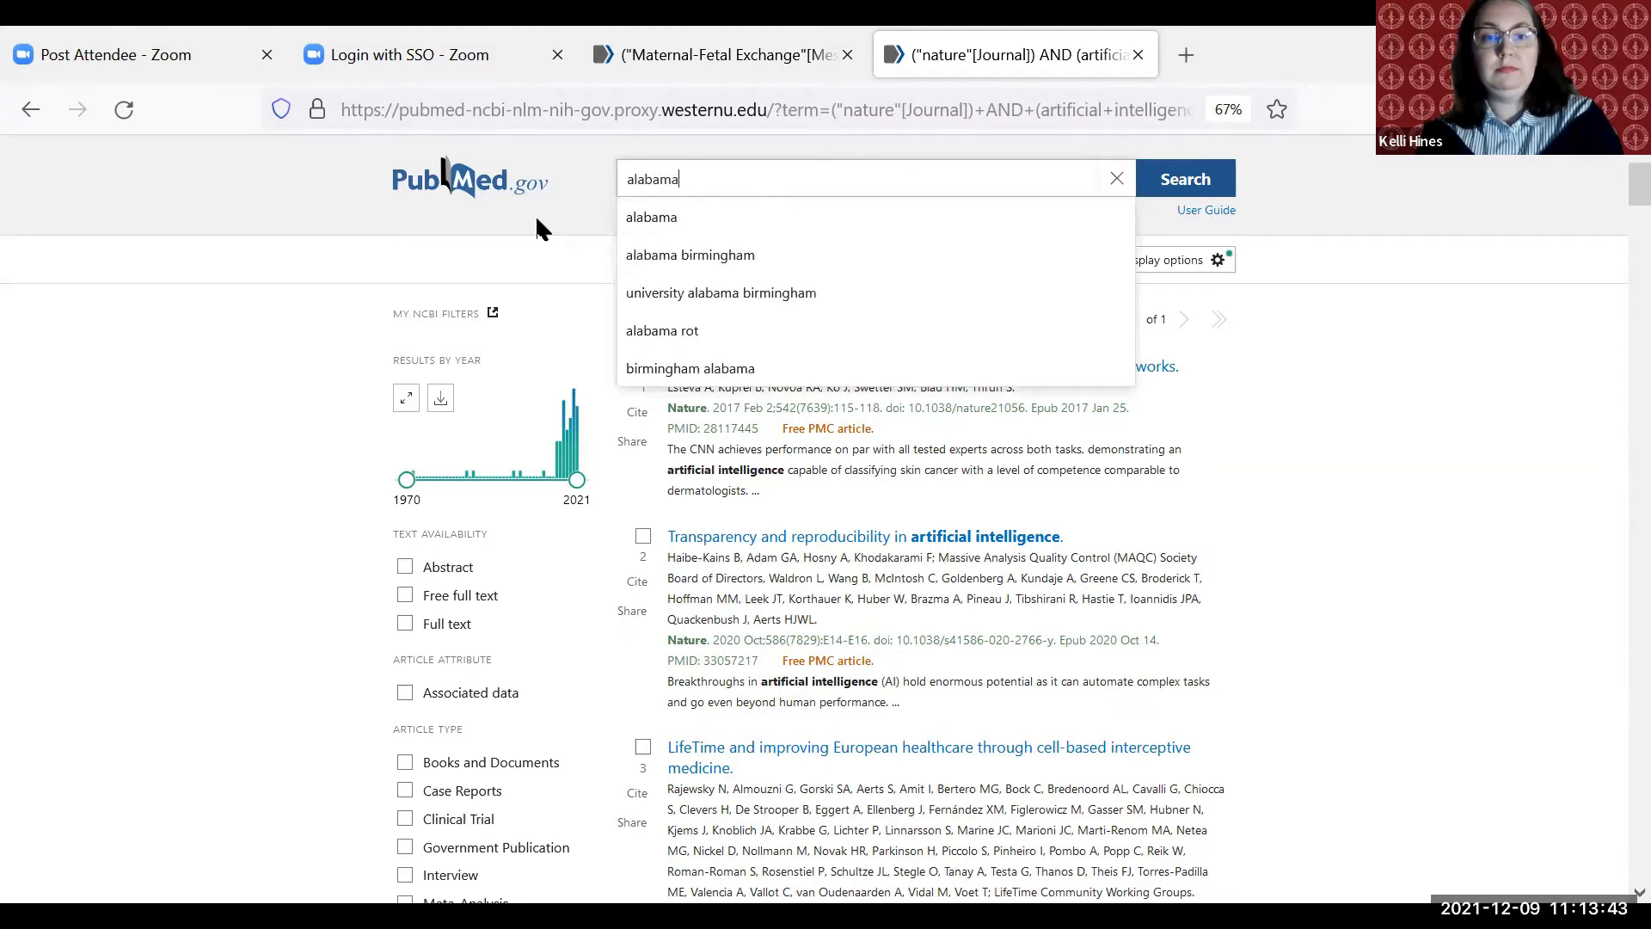
pyautogui.write(' college of o')
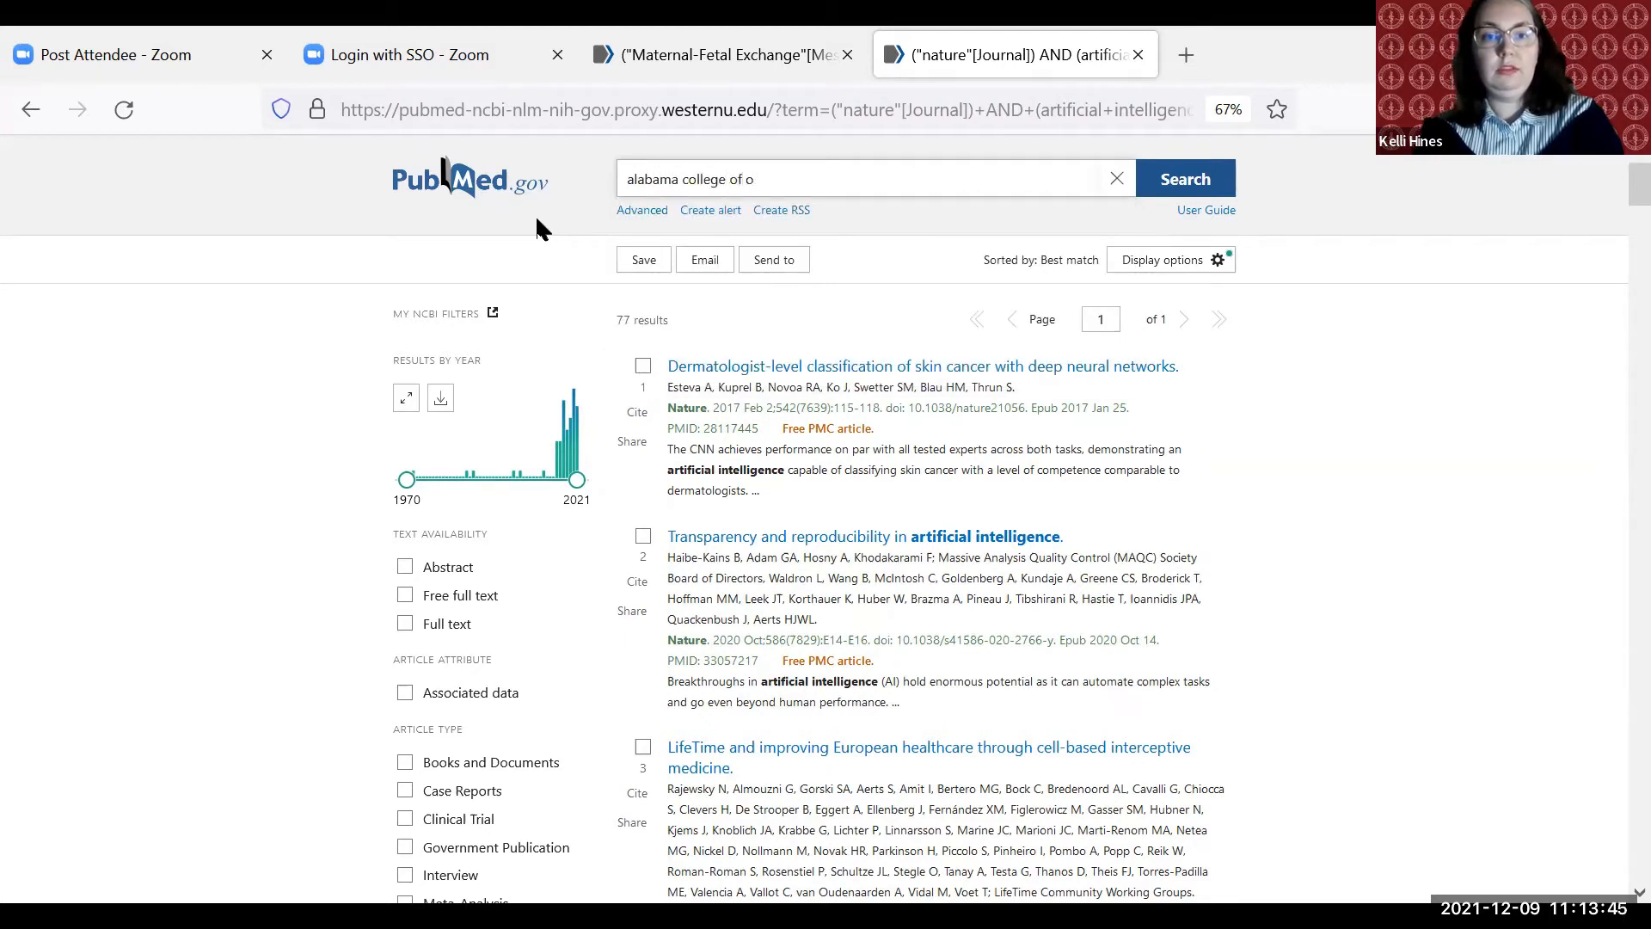
pyautogui.write('stepathic medici')
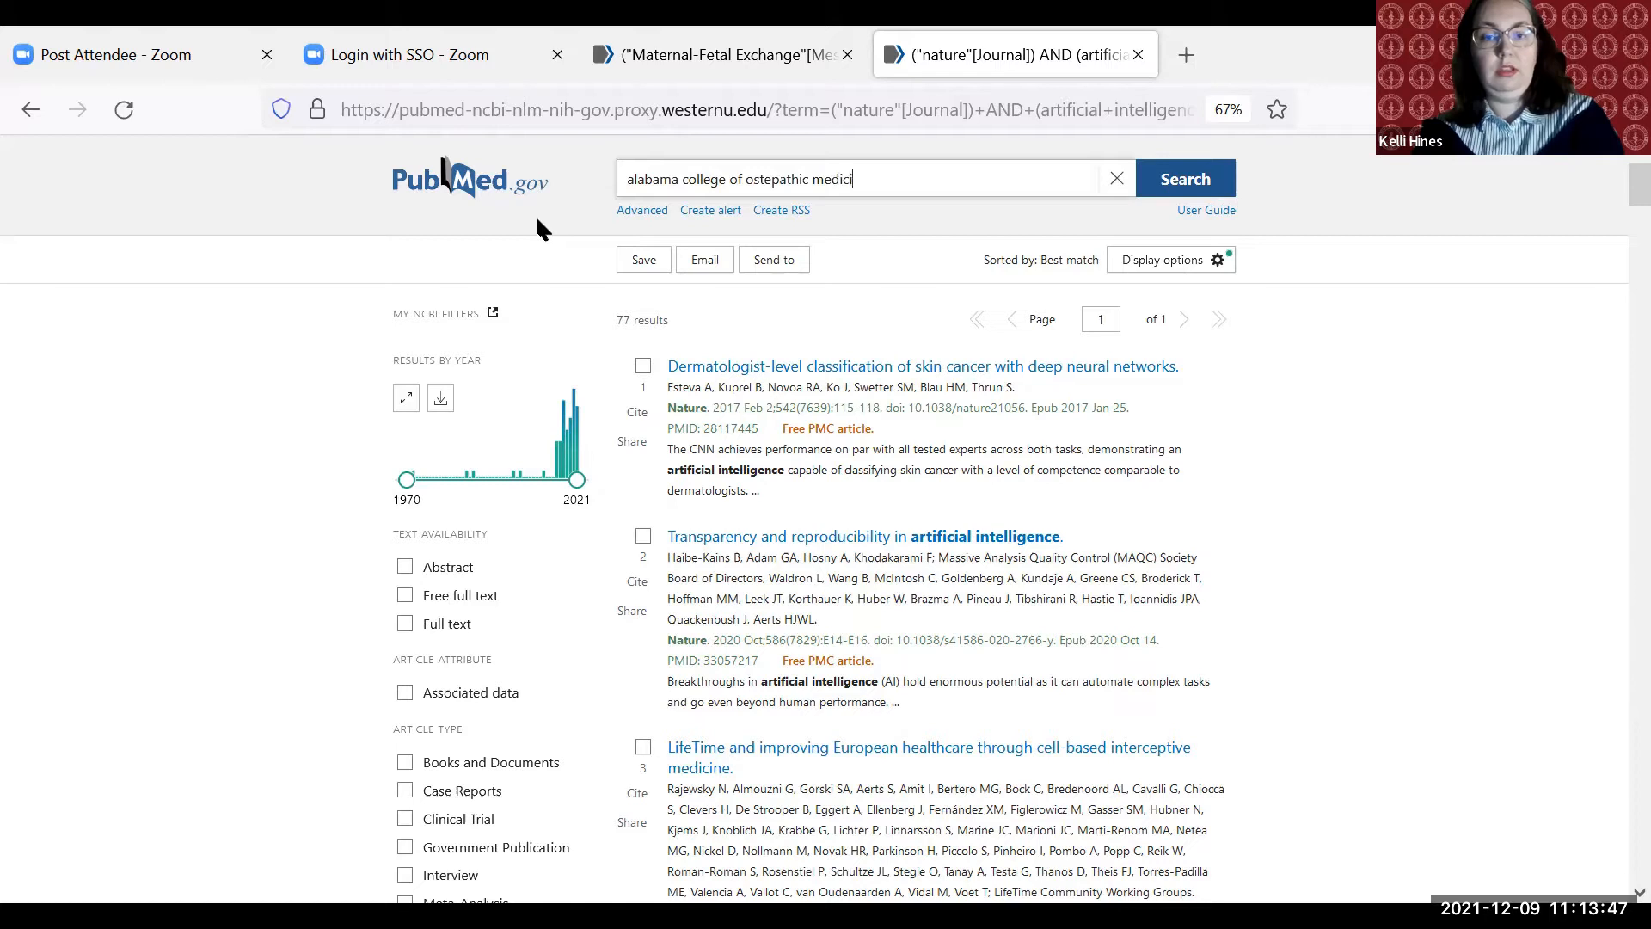
pyautogui.write('ne[ad]')
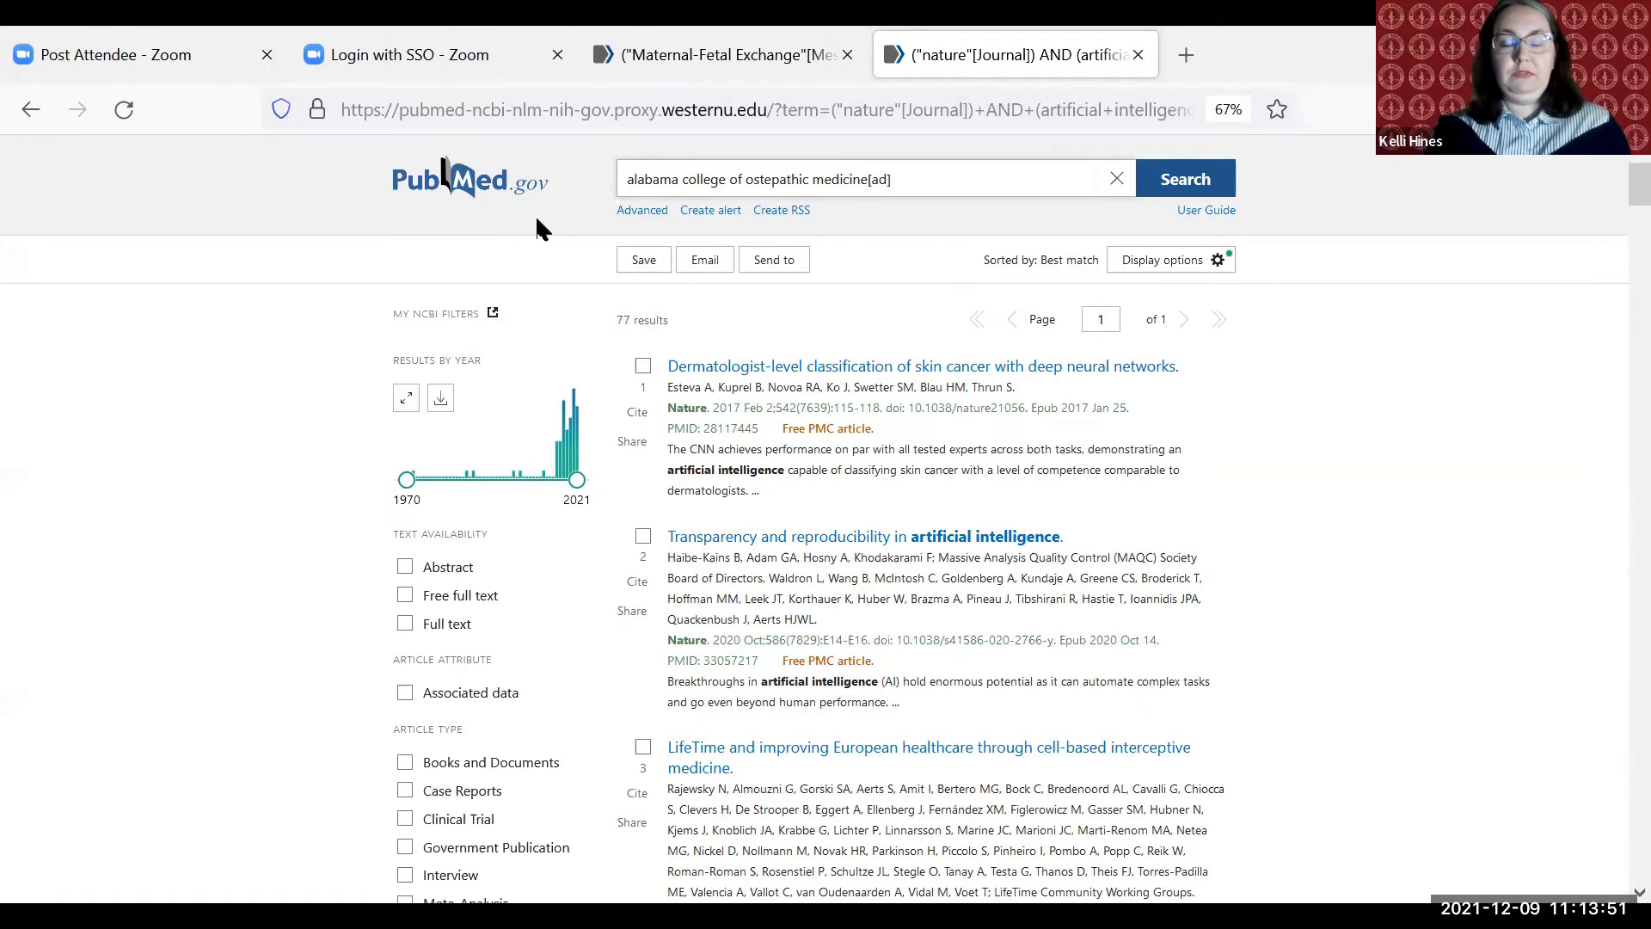
pyautogui.press('Return')
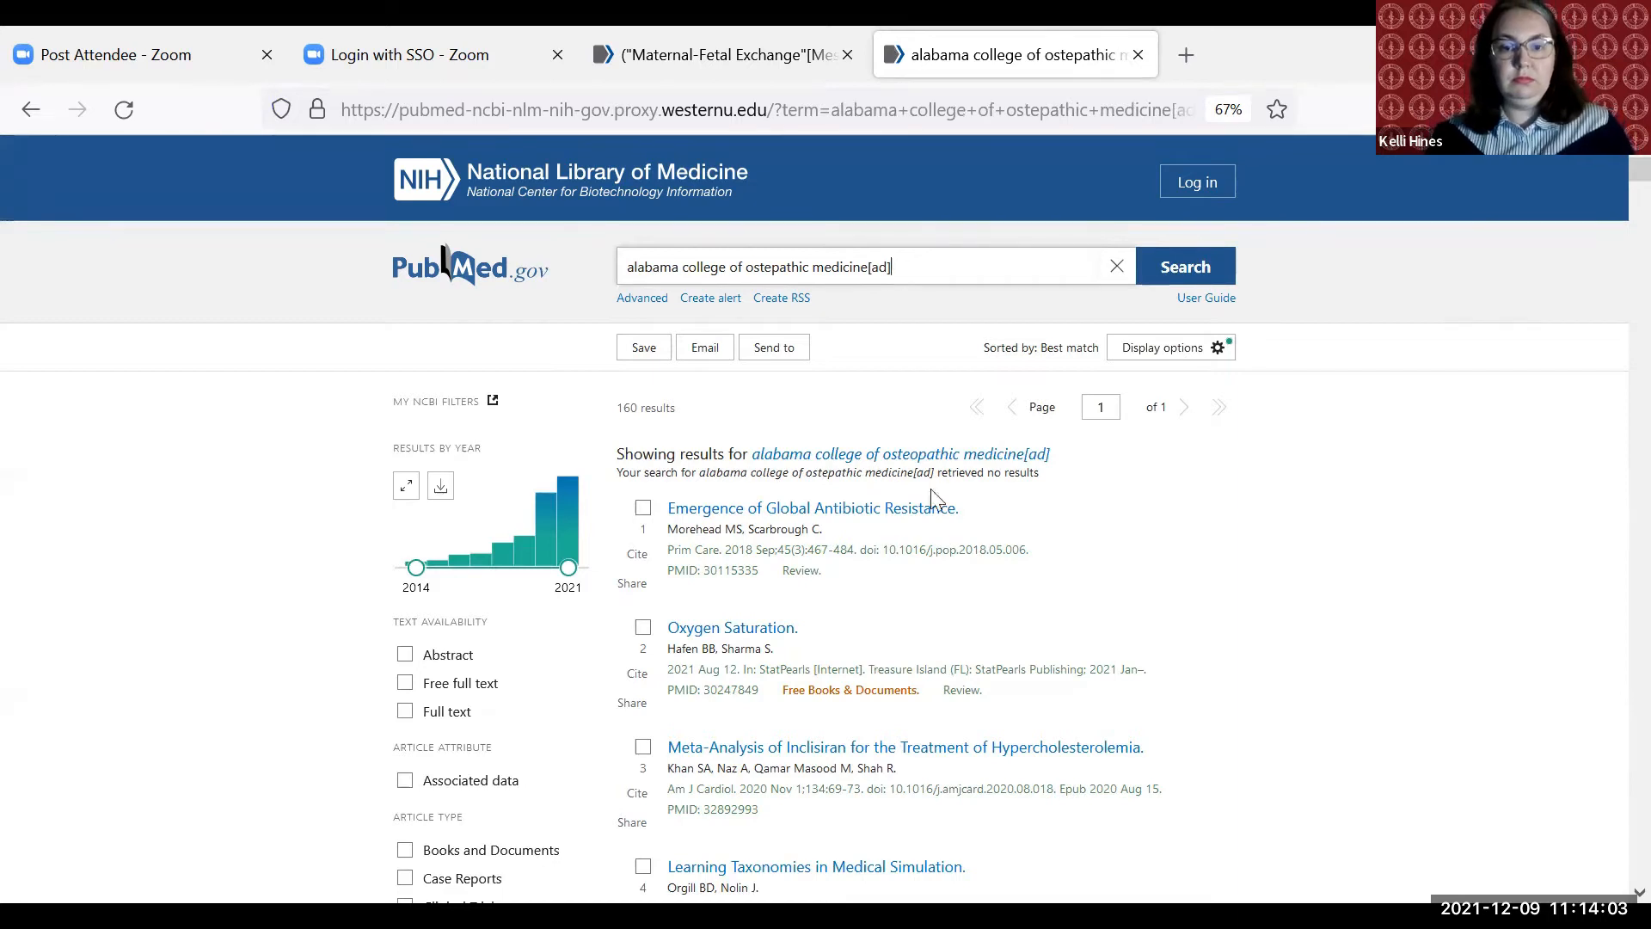
pyautogui.scroll(-2, 1258, 509)
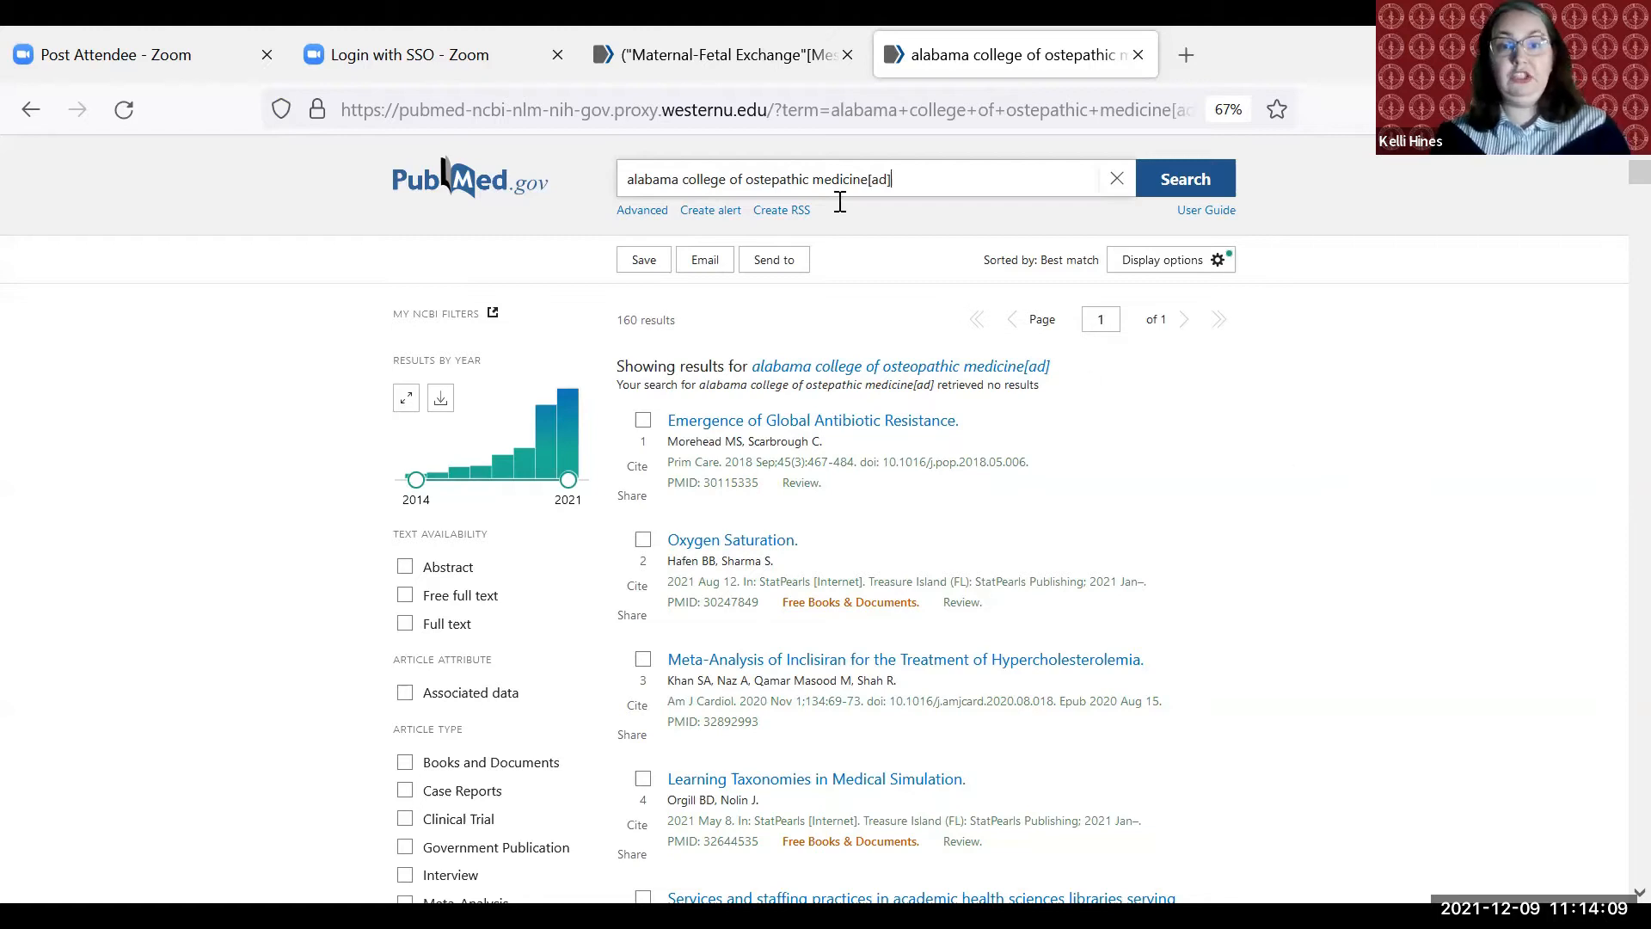
# - Replace the query with the author's last name and initials followed by the [au] tag and run the author search
pyautogui.moveTo(898, 180); pyautogui.dragTo(625, 176)
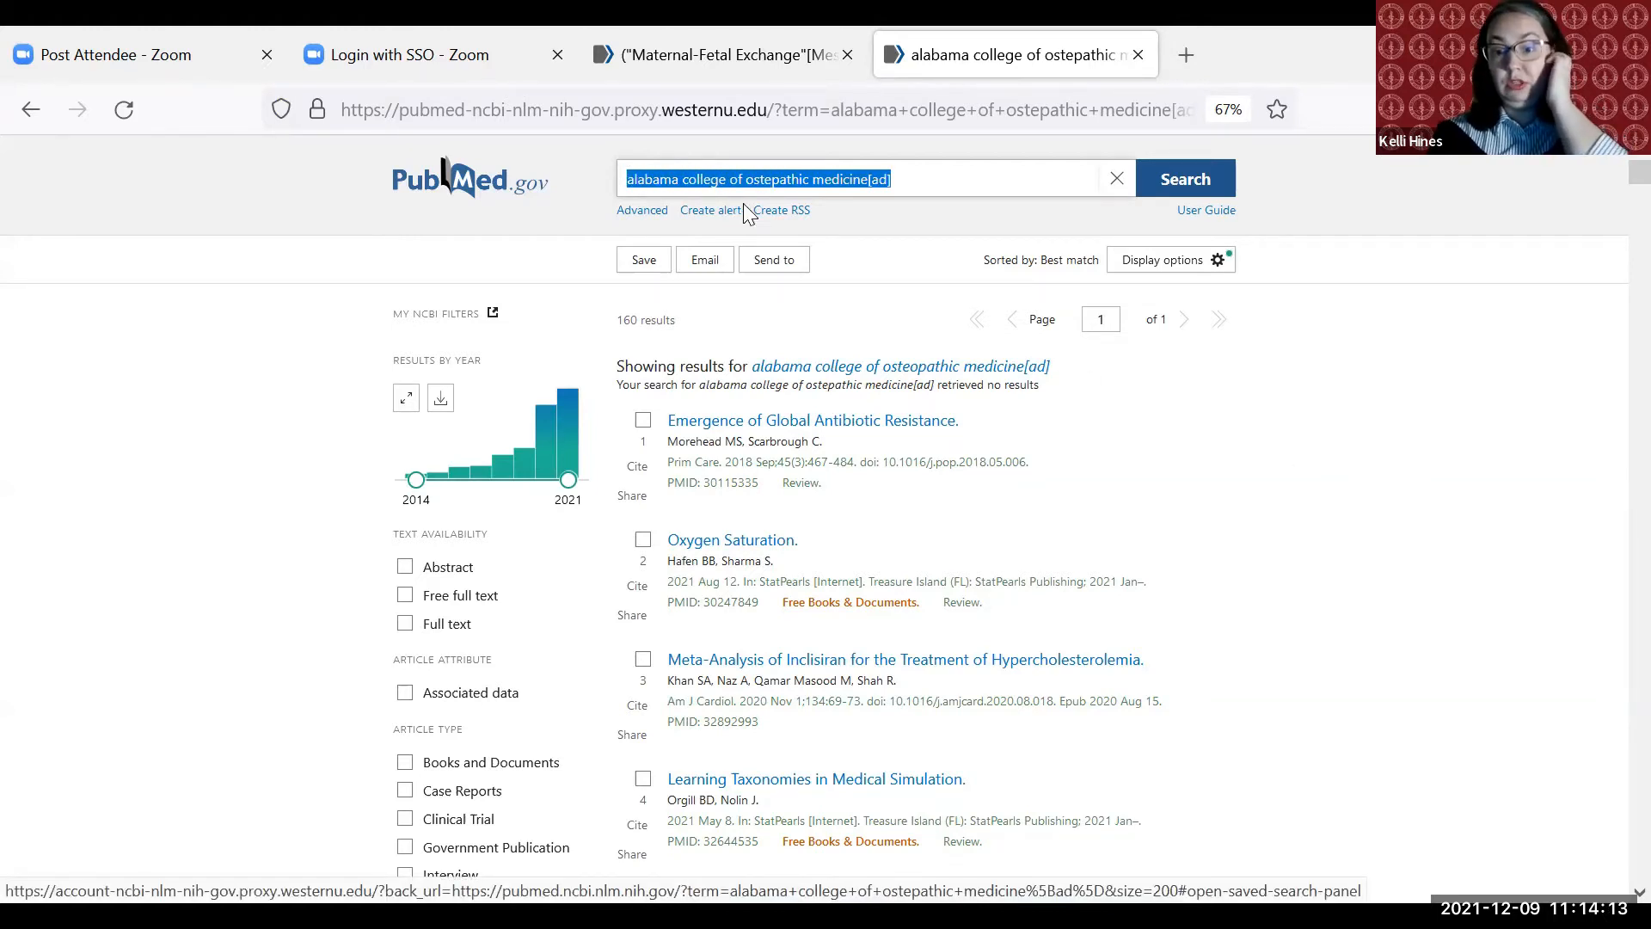
pyautogui.write('hicks rw')
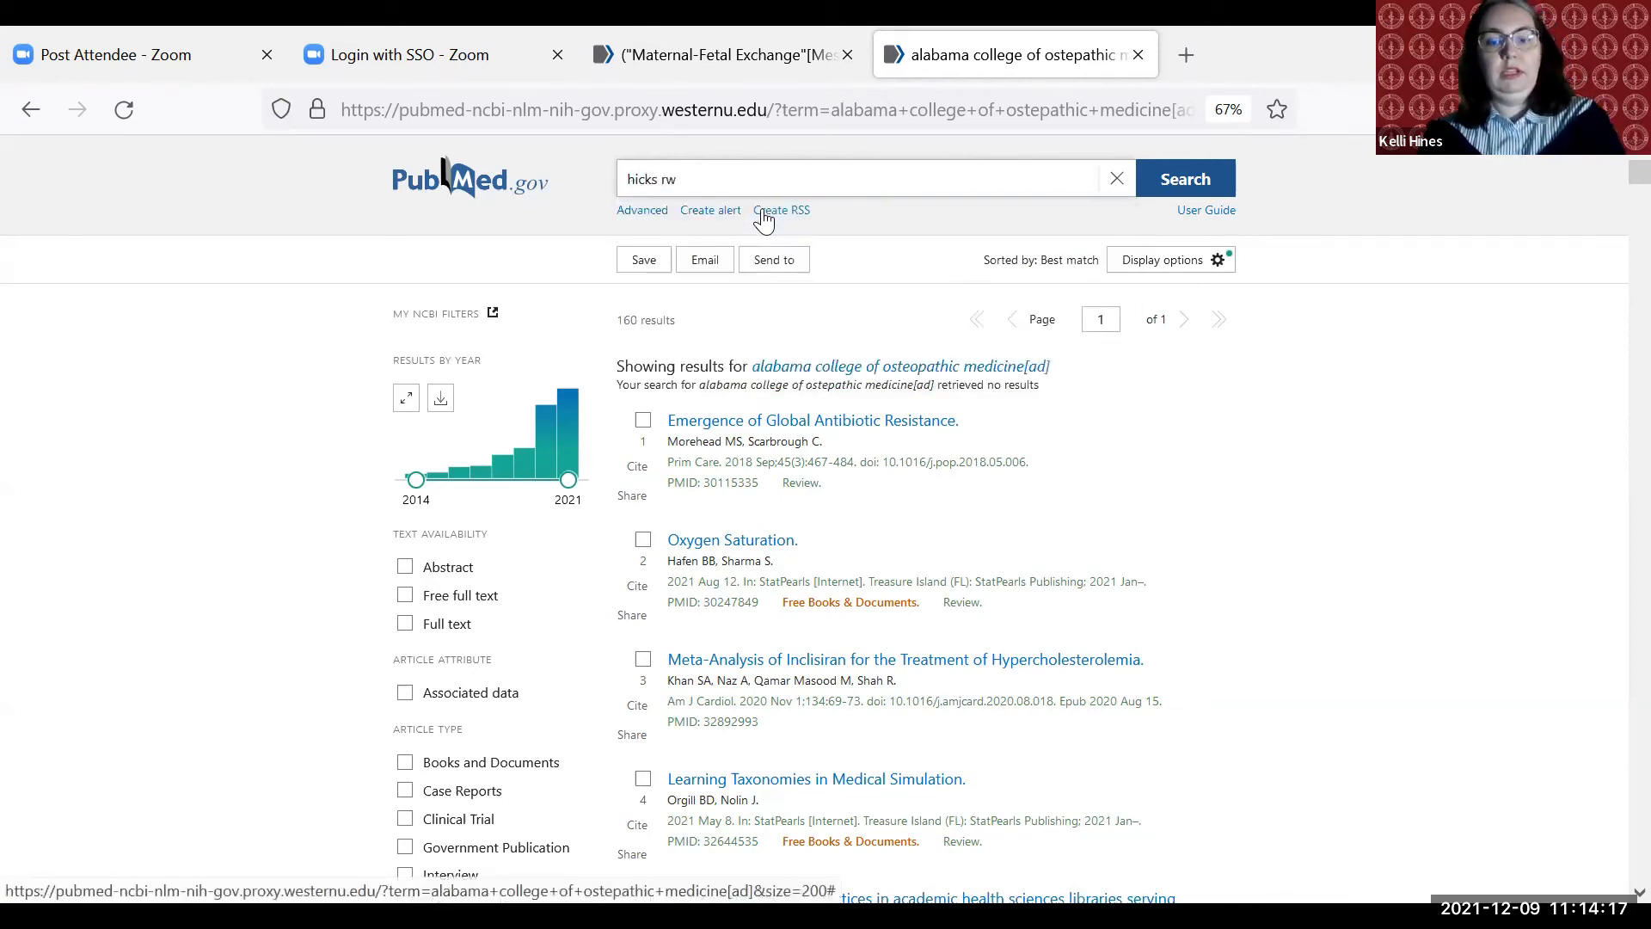
pyautogui.write('[au]')
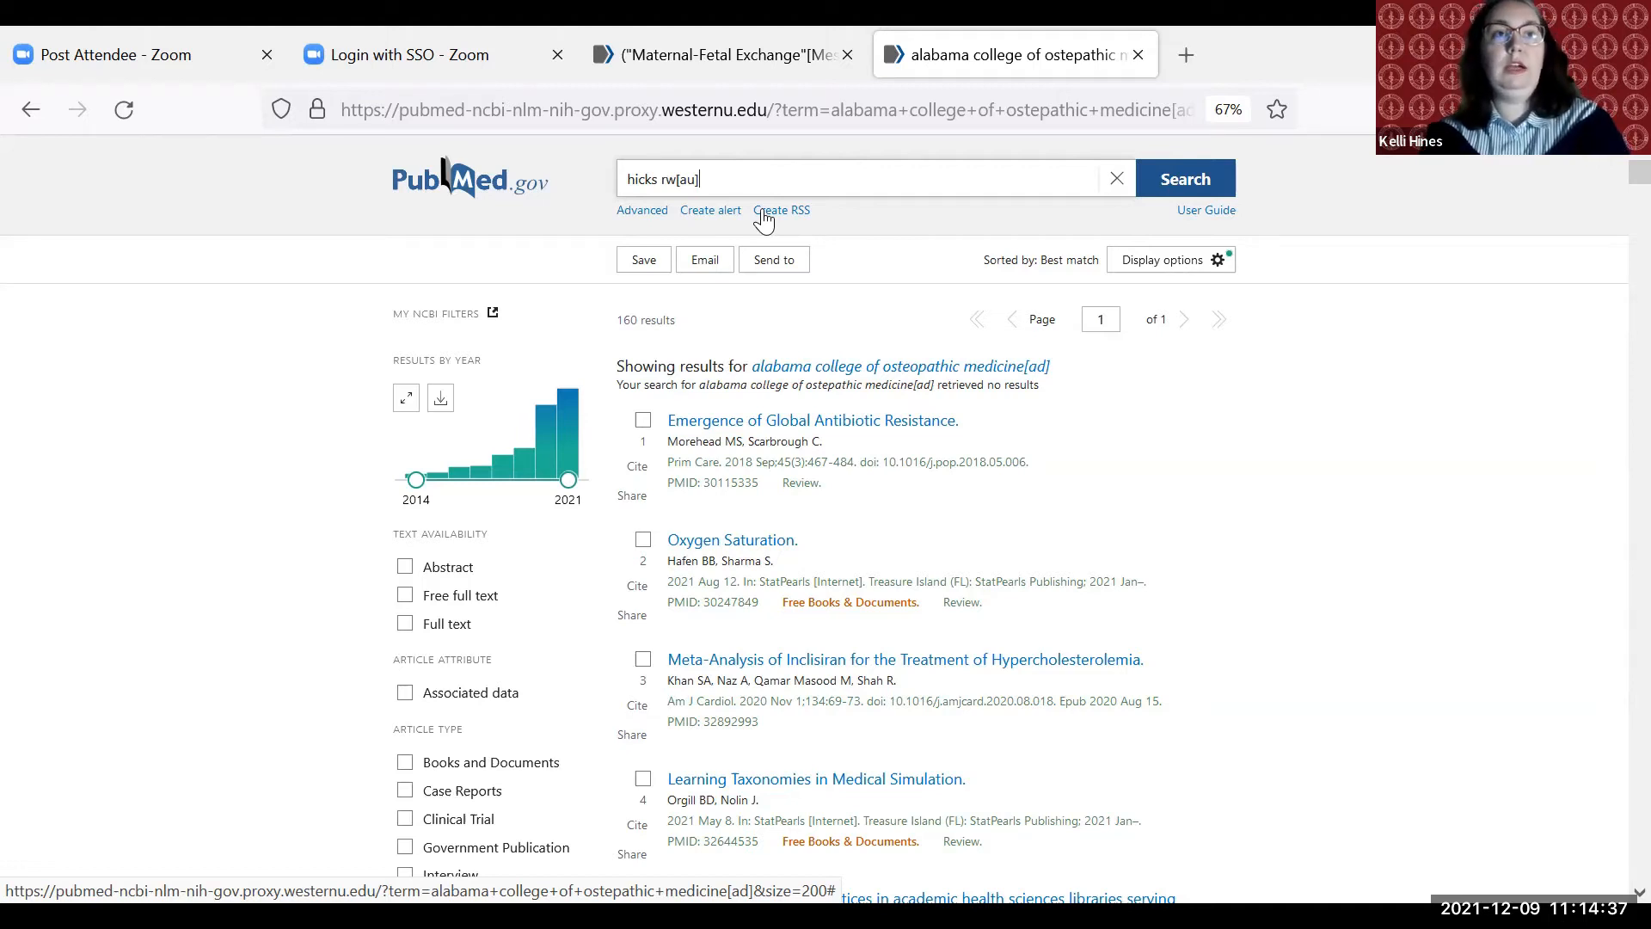
pyautogui.press('Return')
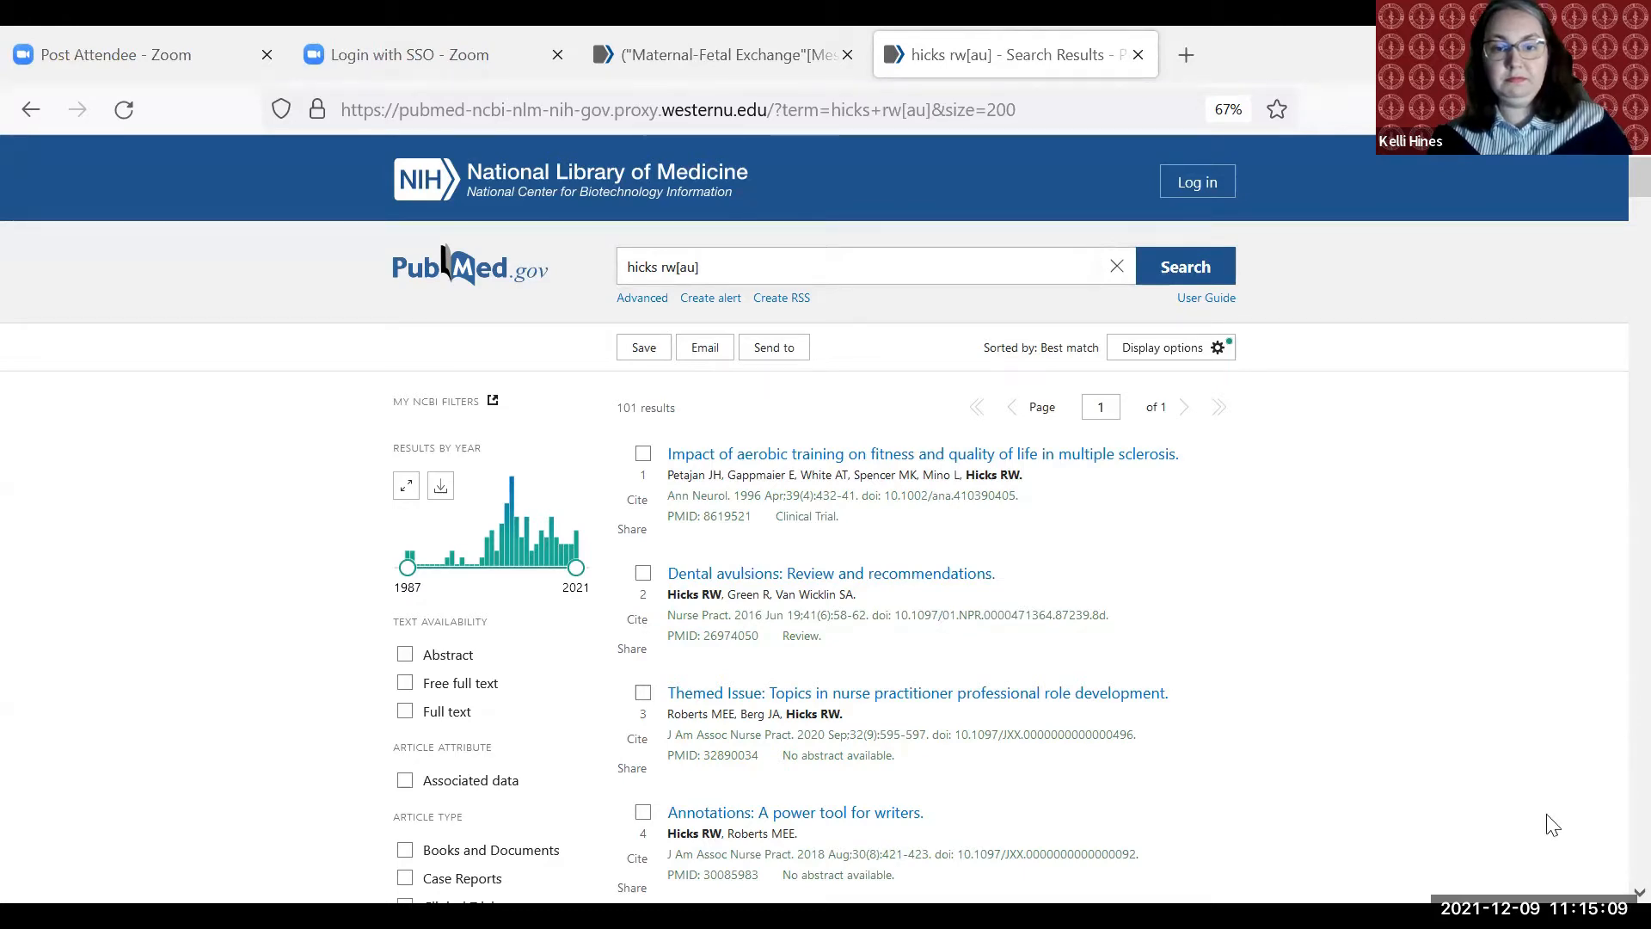
# - Switch to the slide presentation and show the Clinical Queries slide
pyautogui.hotkey('alt', 'Tab')
pyautogui.click(1579, 834)
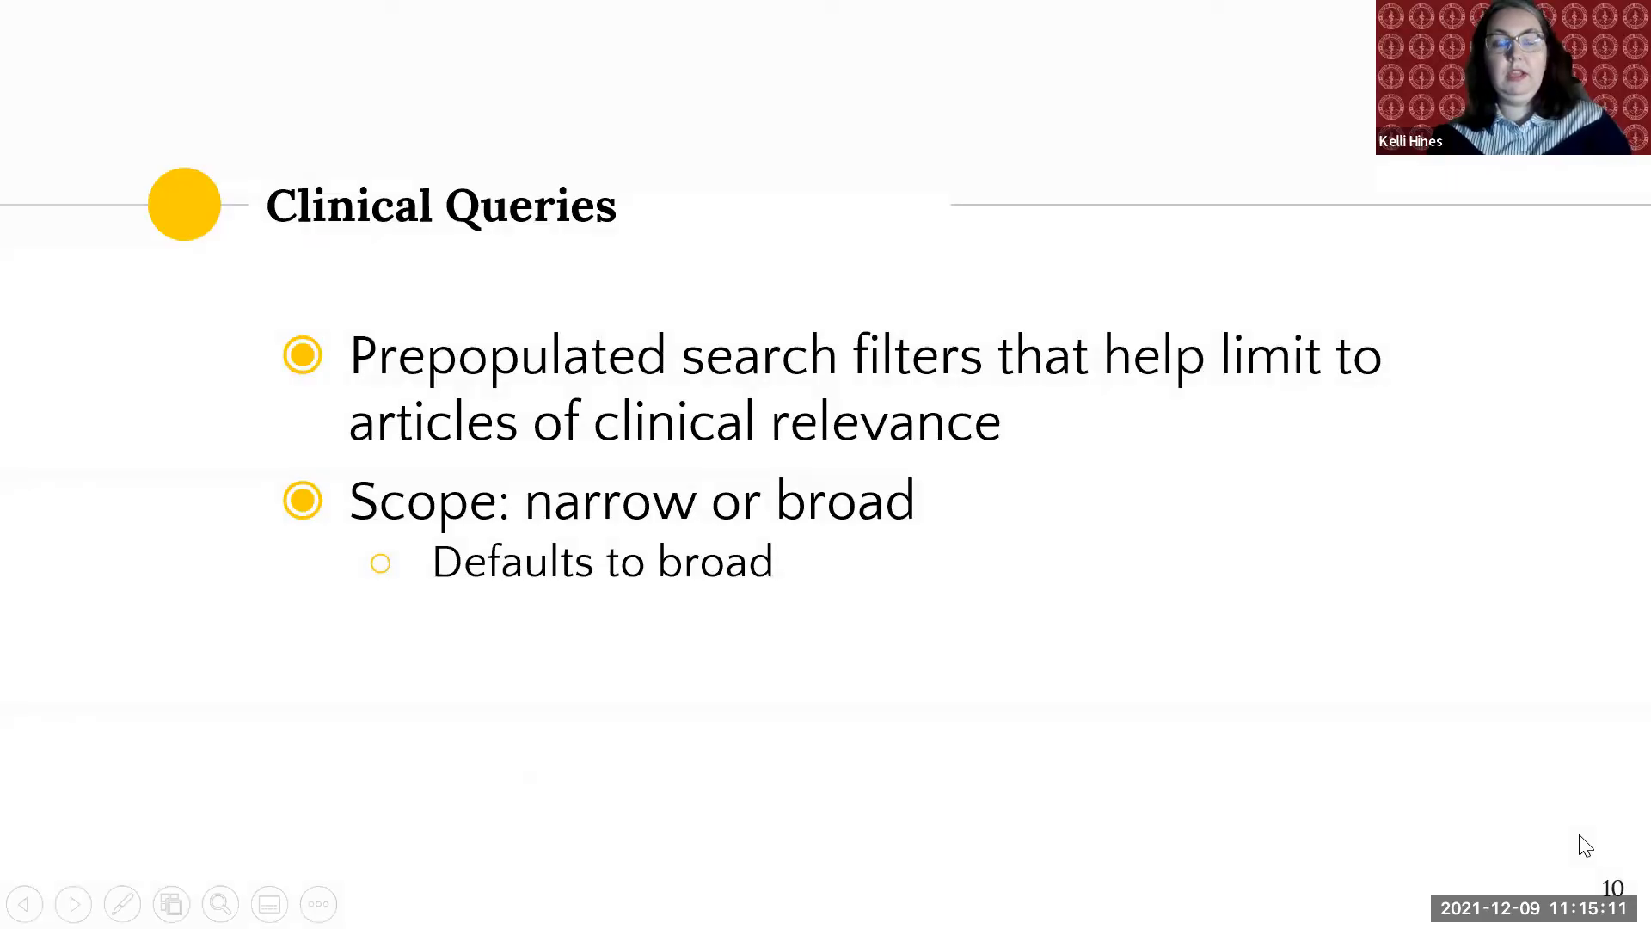
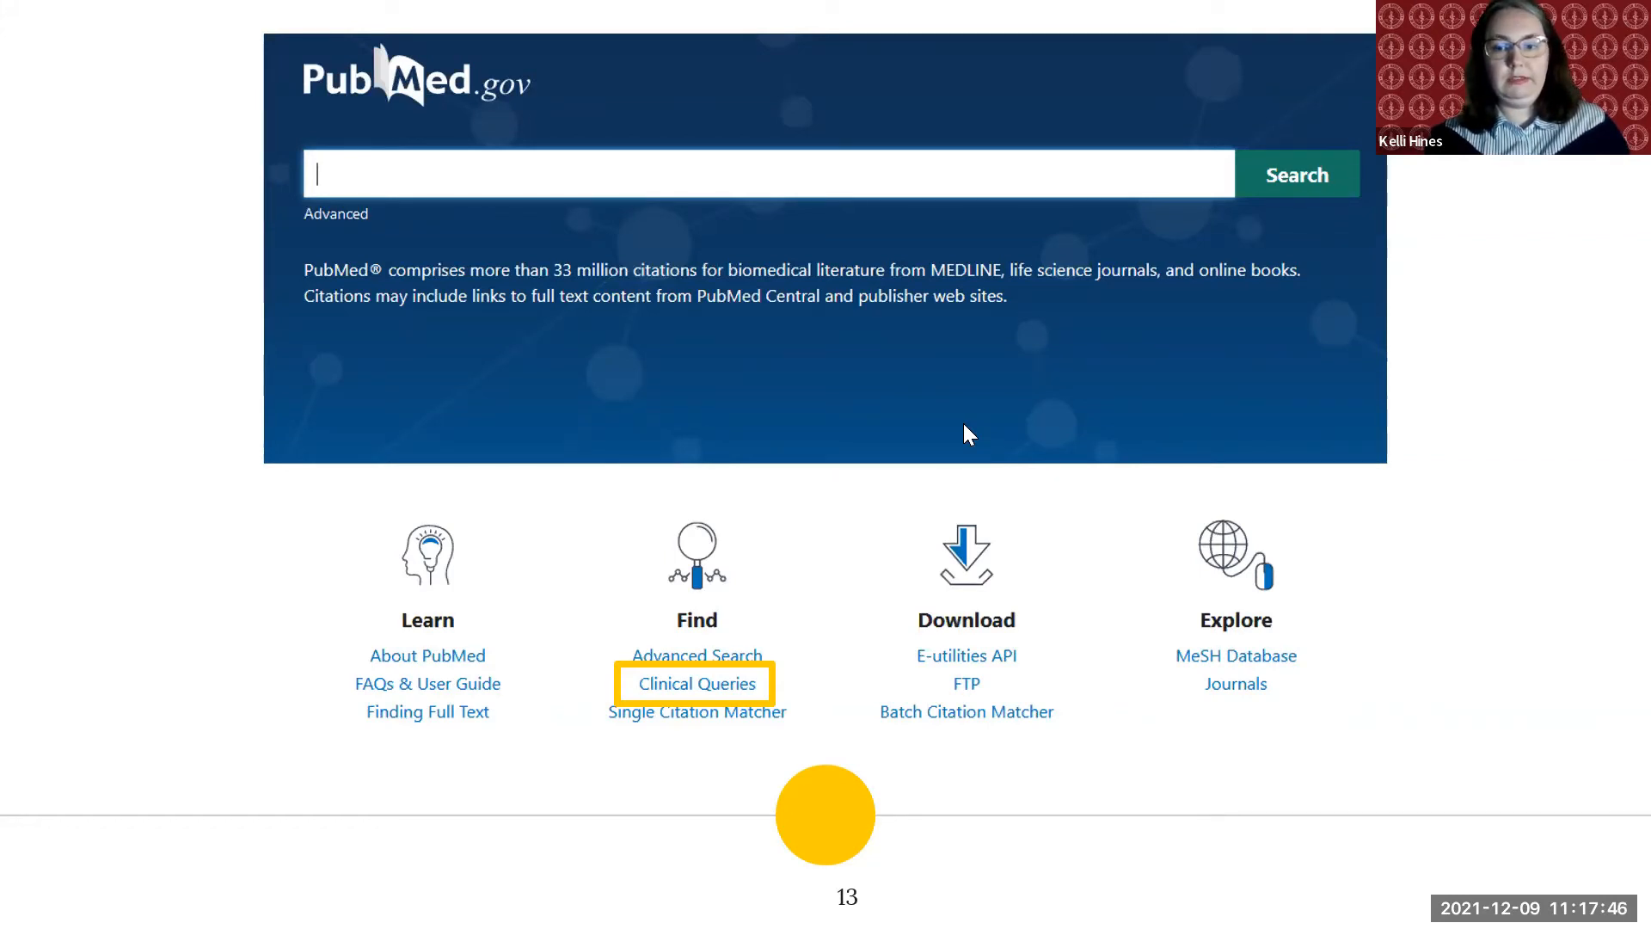
# - Switch back to the browser, open PubMed Clinical Queries and search for the suggested term "bronchial asthma"
pyautogui.hotkey('alt', 'Tab')
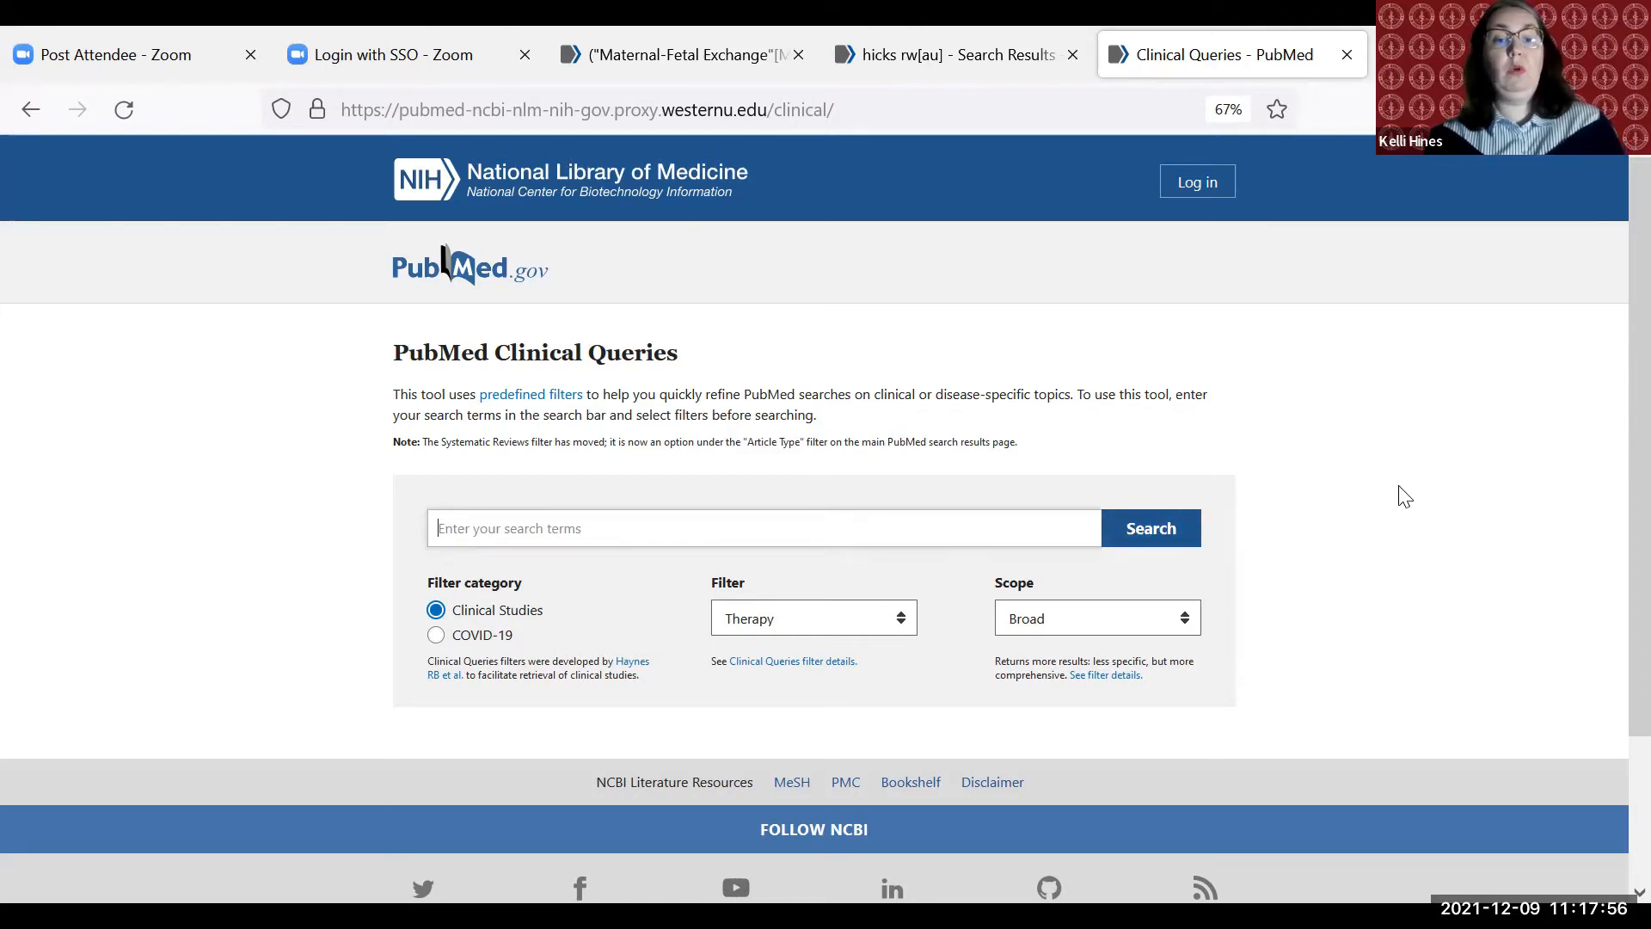
pyautogui.write('asthma')
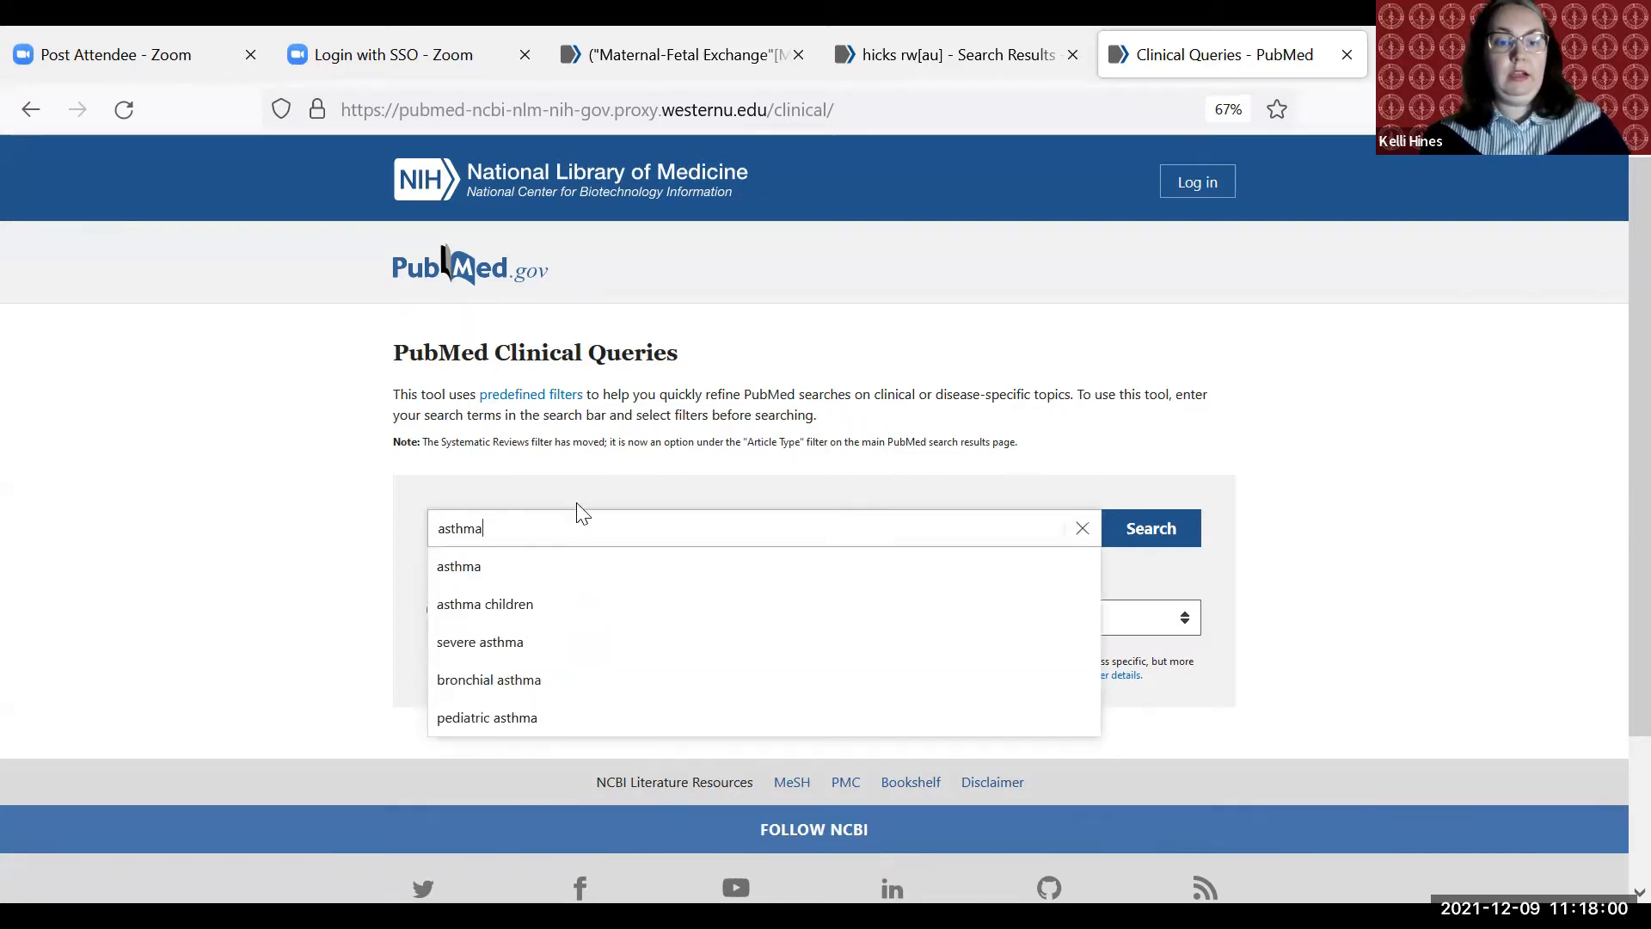
pyautogui.click(502, 679)
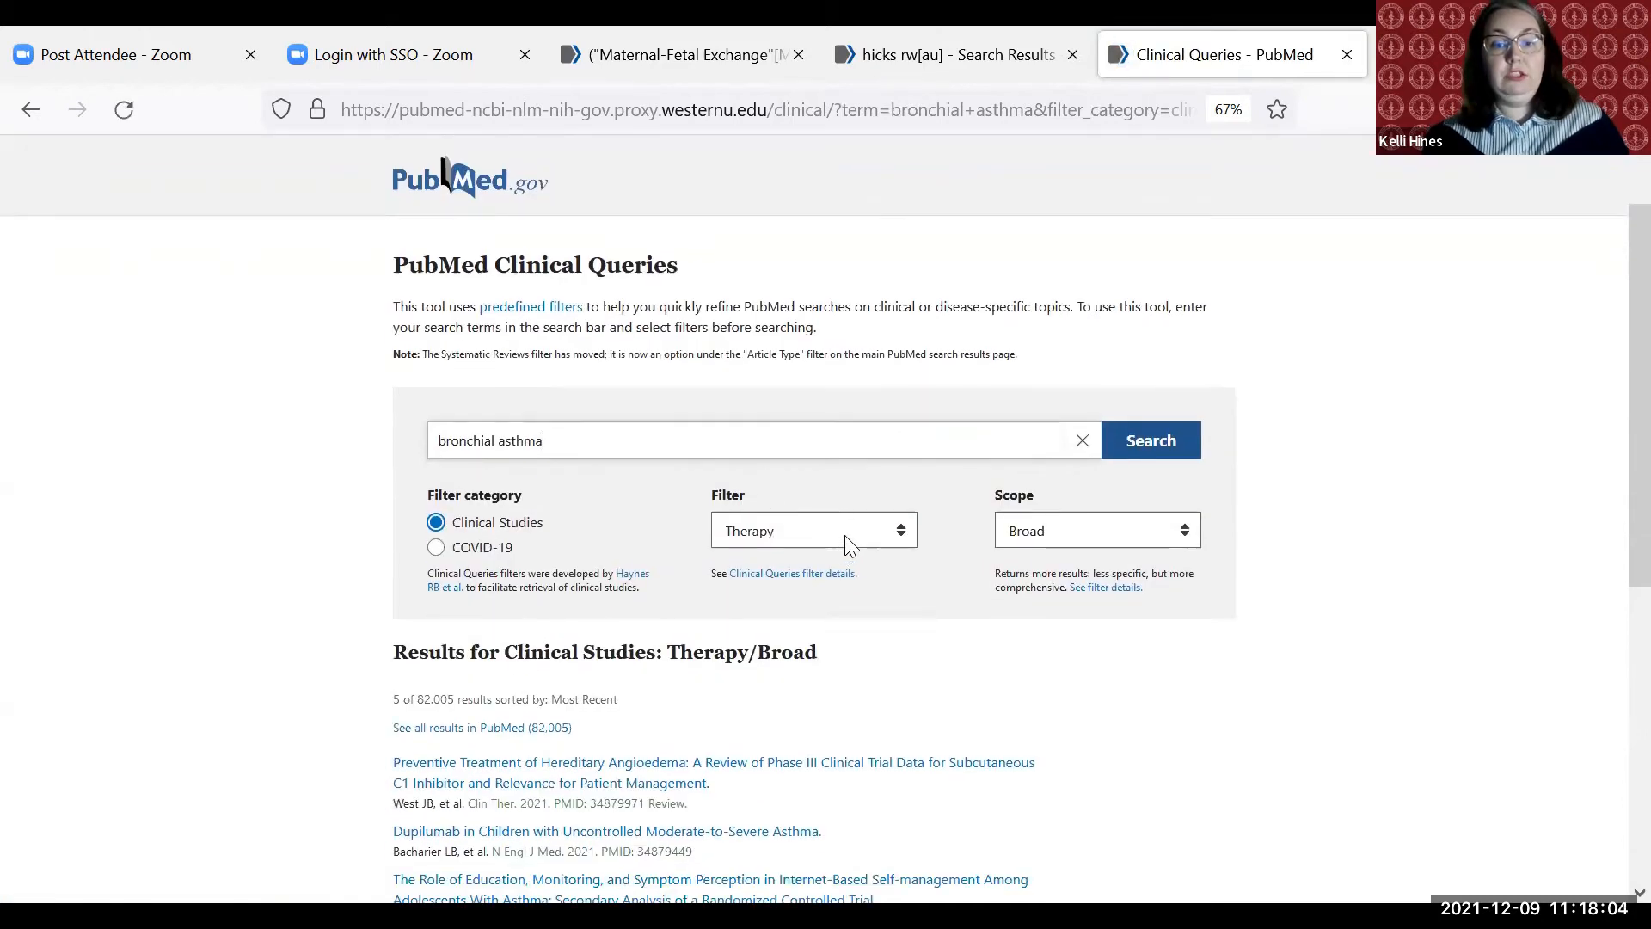
# - Check the available Scope options, keep Broad and look over the Therapy results for bronchial asthma
pyautogui.click(1149, 542)
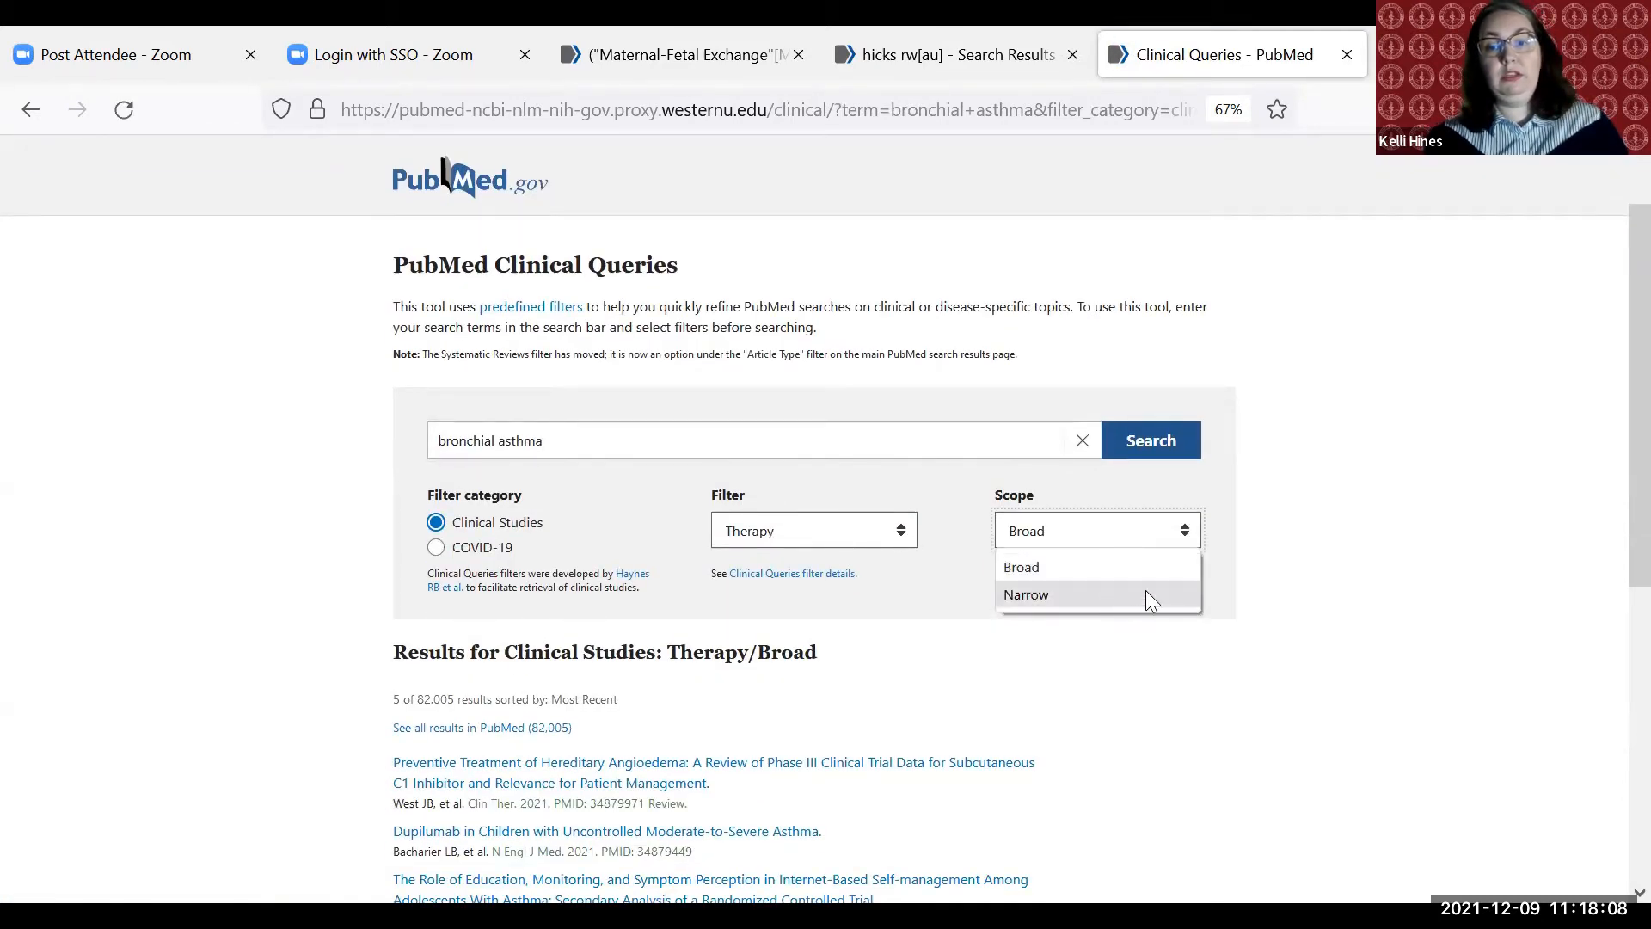
pyautogui.scroll(2, 1331, 570)
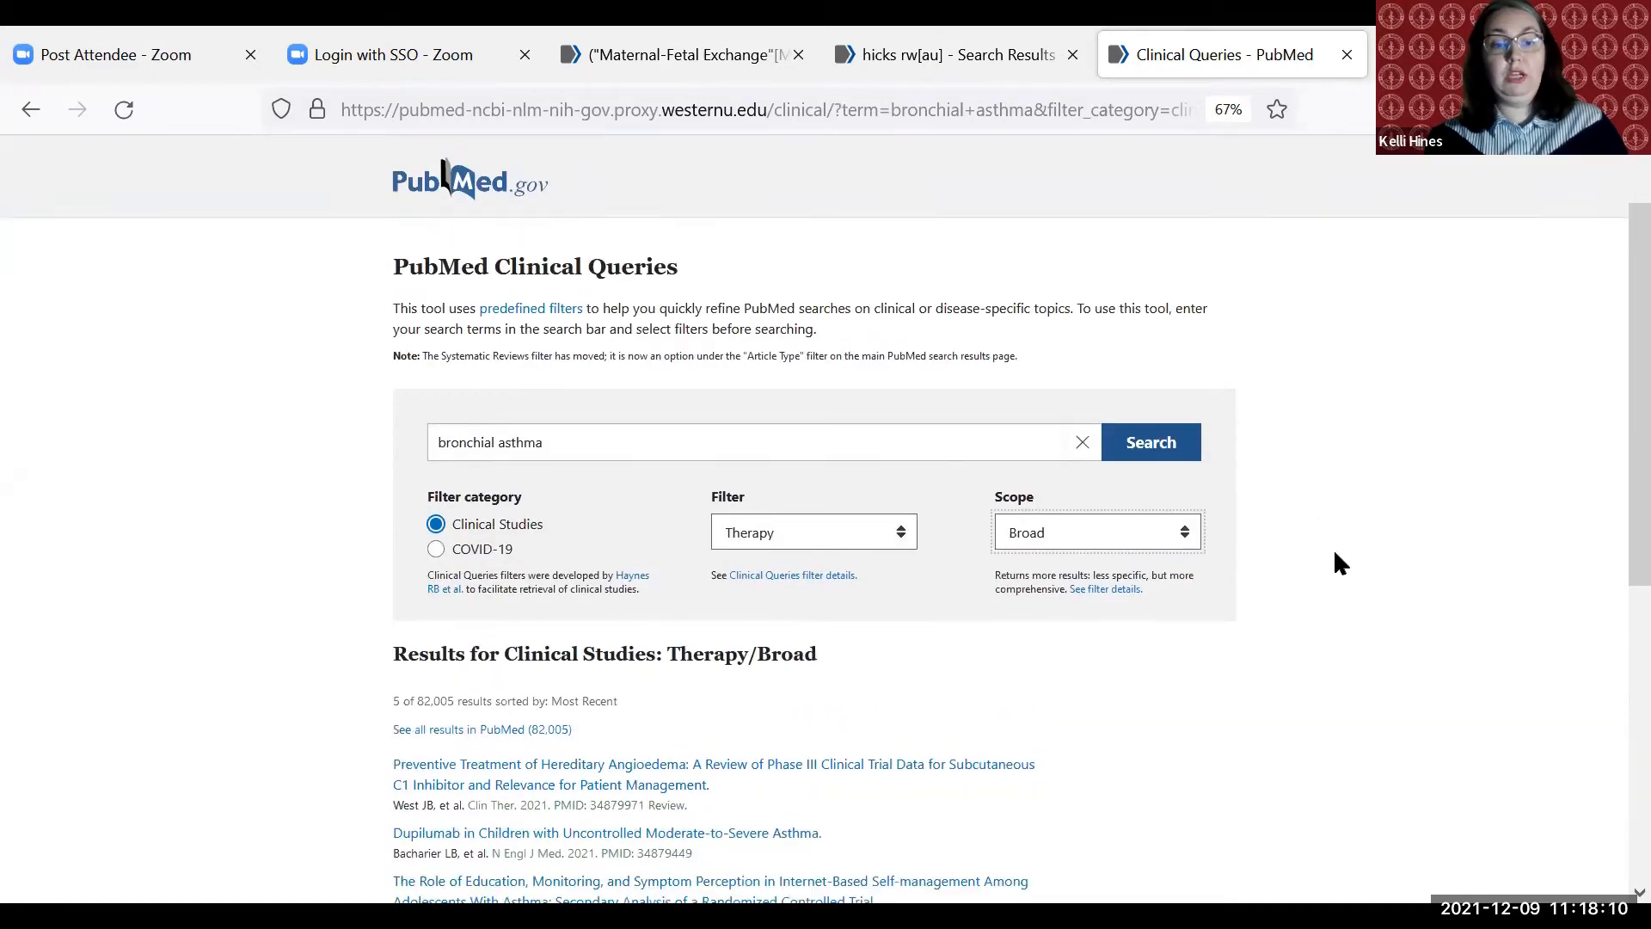
pyautogui.scroll(-3, 1333, 559)
pyautogui.scroll(-3, 1338, 554)
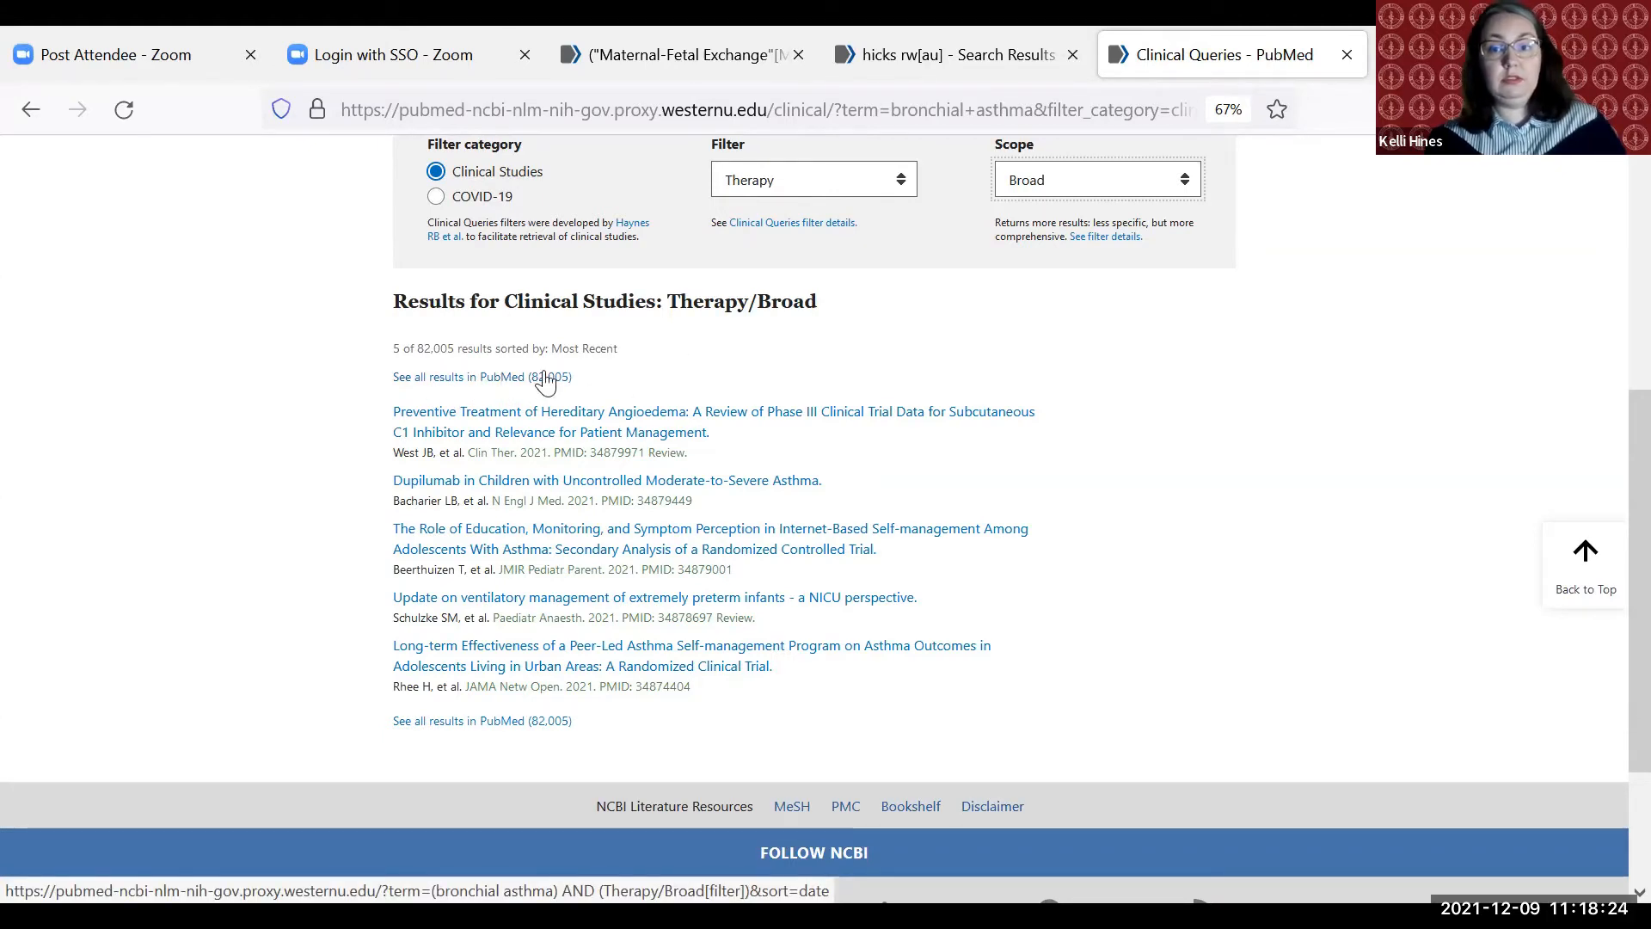
# - Set the Clinical Queries scope to Narrow and review the updated Therapy results
pyautogui.click(1073, 191)
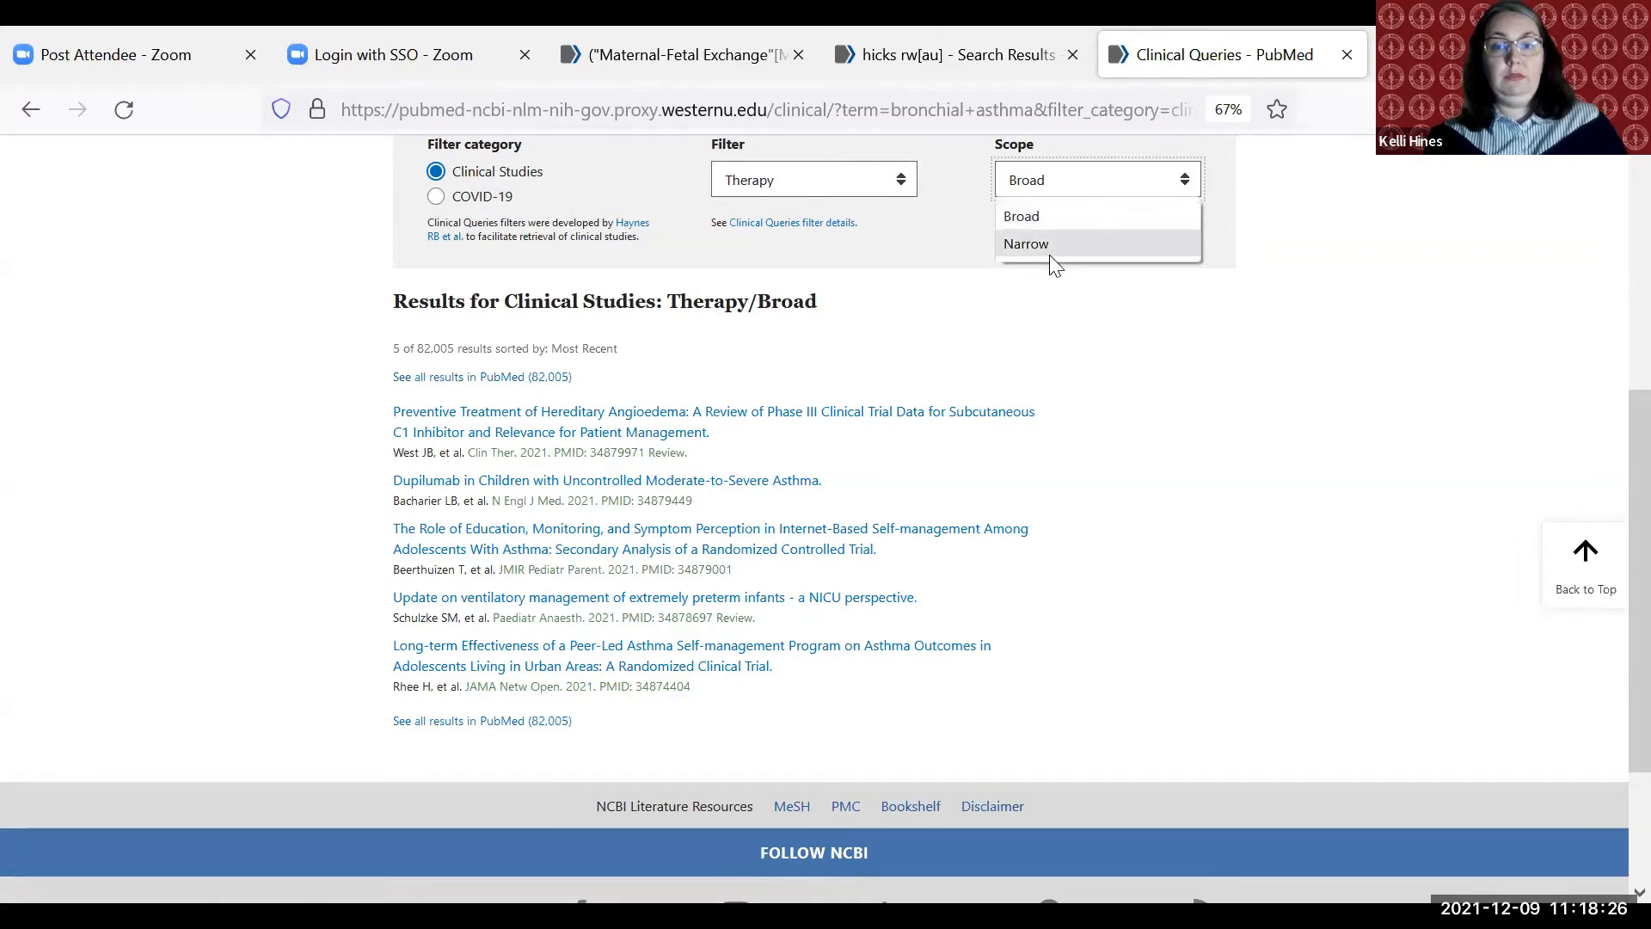
pyautogui.click(1050, 249)
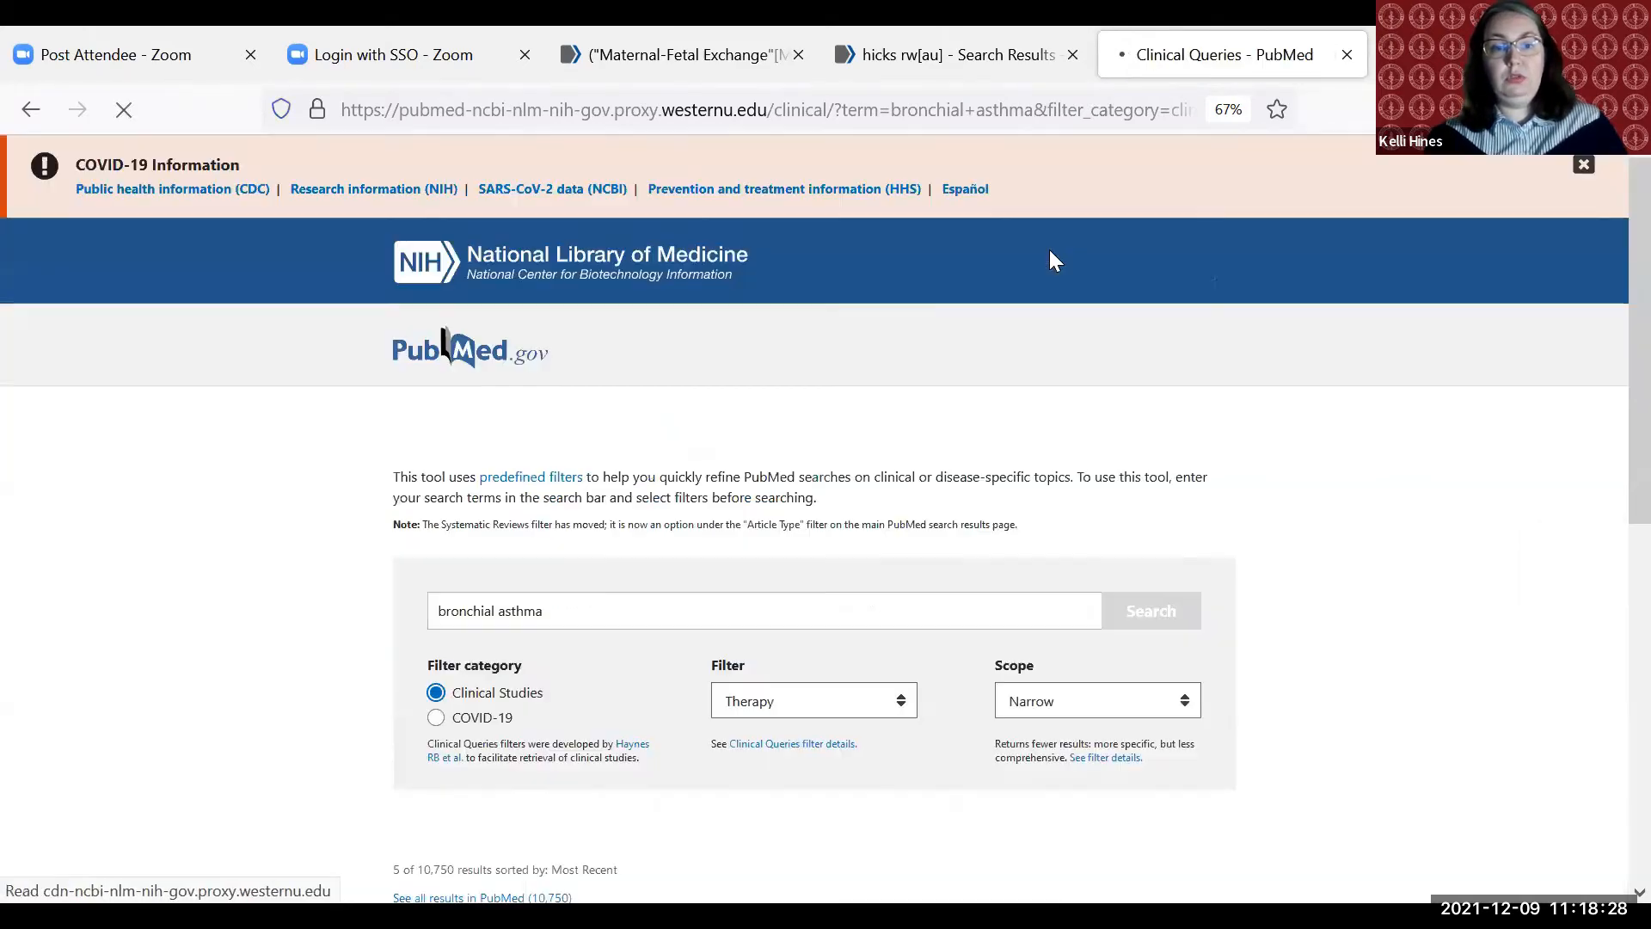
pyautogui.scroll(-5, 200, 409)
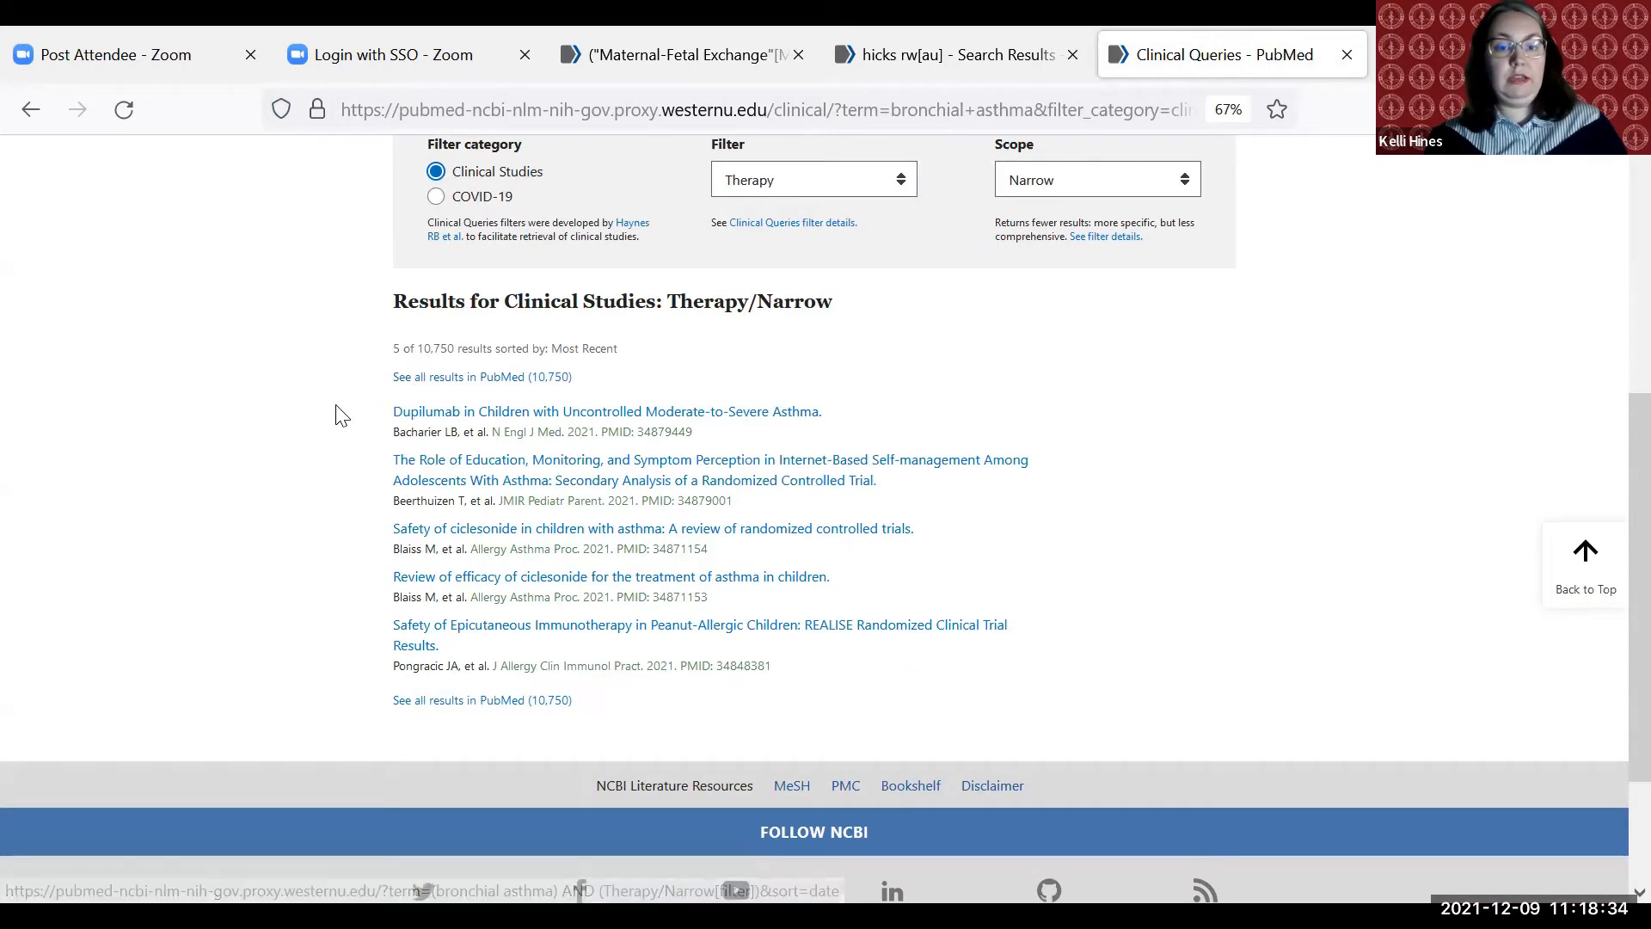
pyautogui.scroll(1, 318, 427)
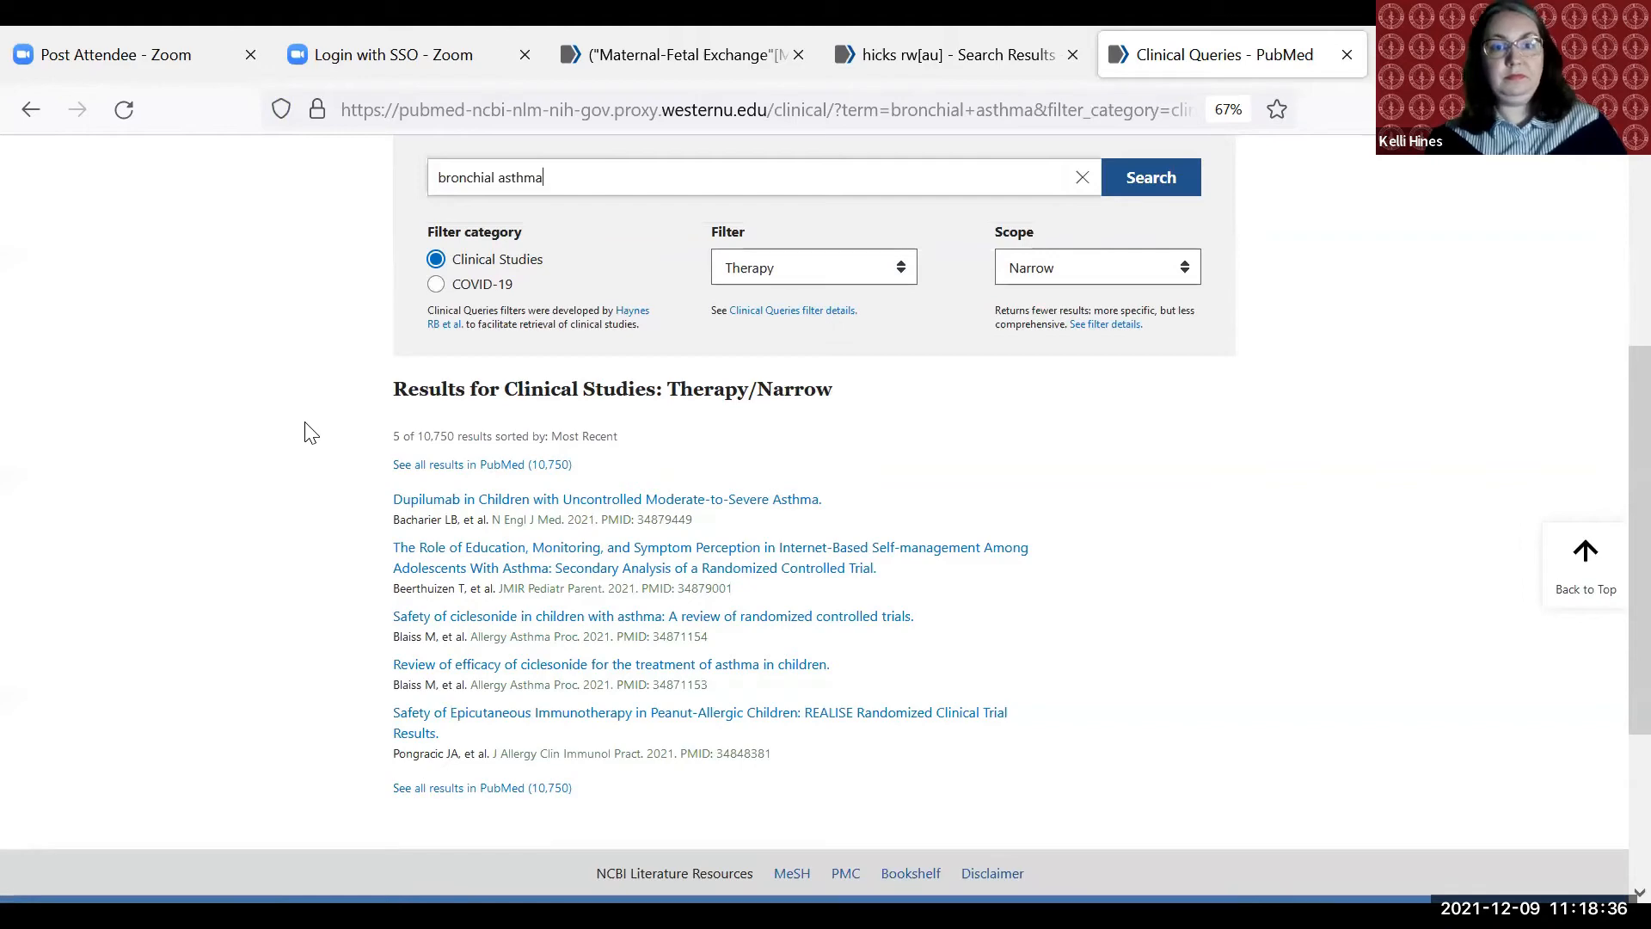
pyautogui.scroll(-1, 310, 433)
# - Extend the Clinical Queries search terms to "bronchial asthma AND hospitalization"
pyautogui.scroll(2, 305, 438)
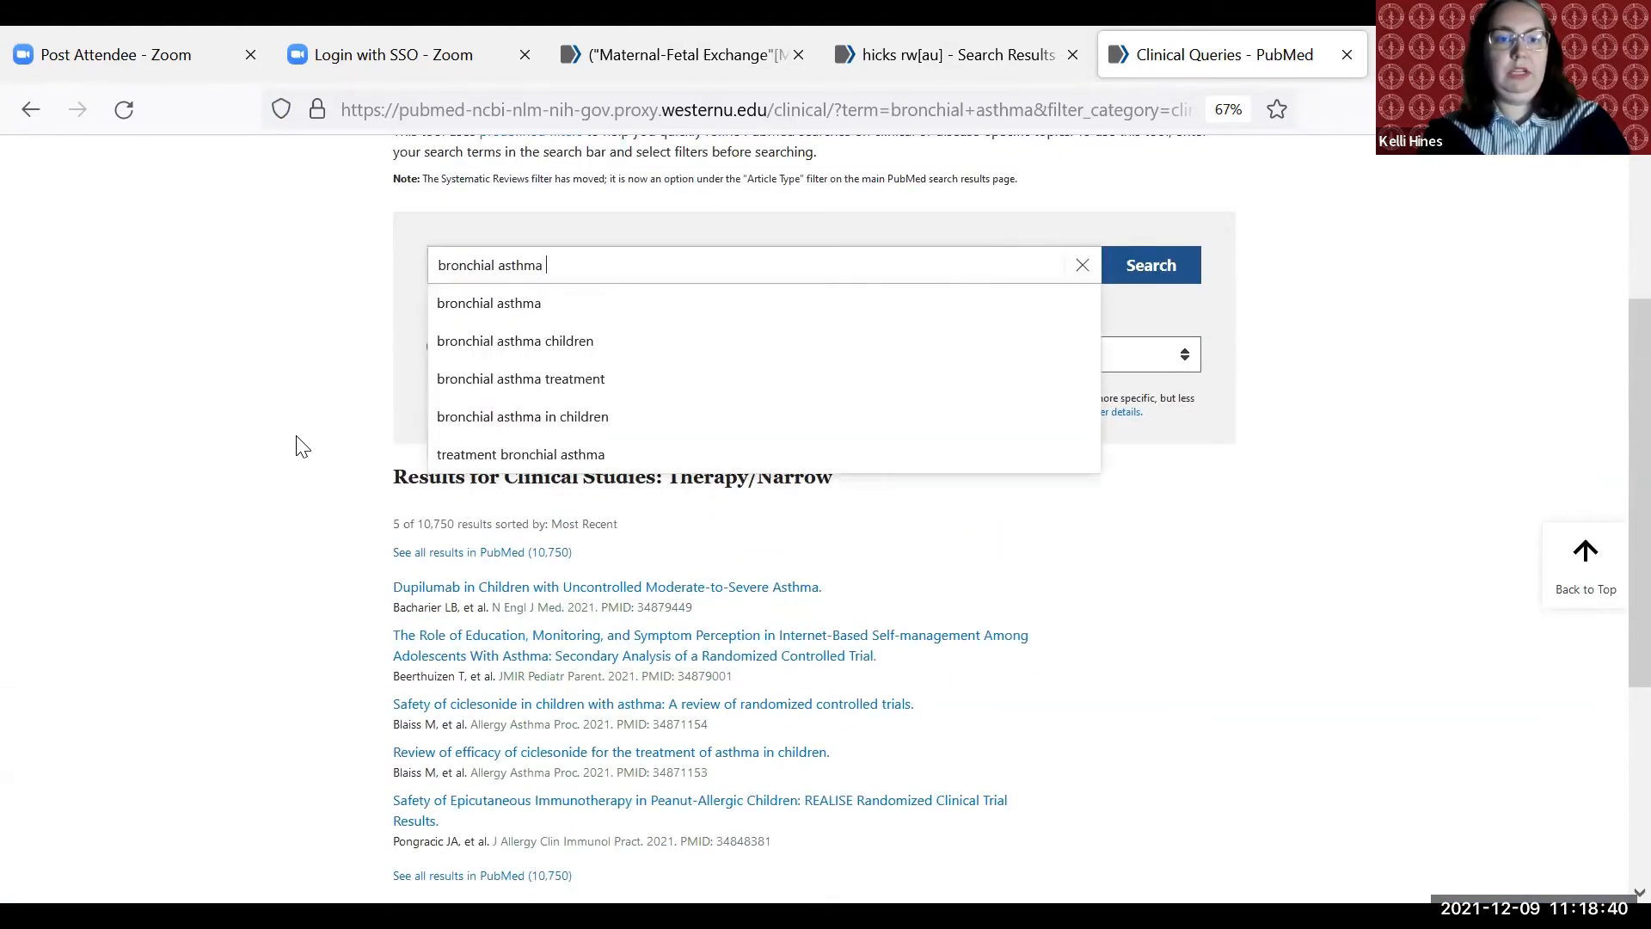
pyautogui.press('BackSpace')
pyautogui.press('BackSpace')
pyautogui.press('BackSpace')
pyautogui.press('BackSpace')
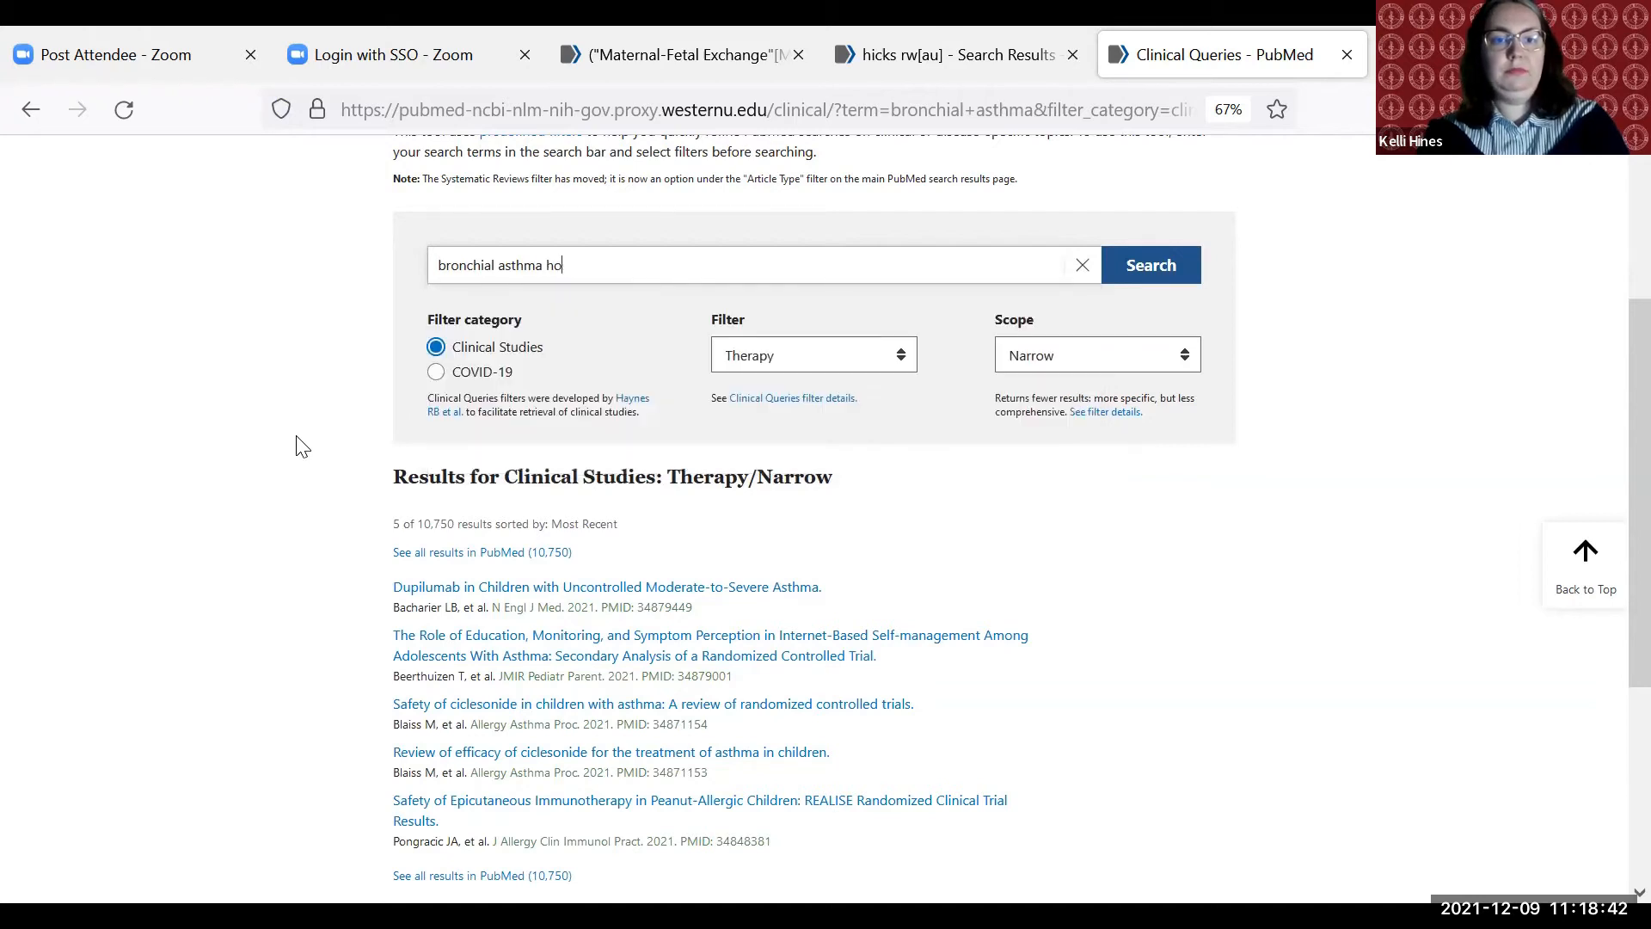
pyautogui.write('AND ho')
pyautogui.press('BackSpace')
pyautogui.write('pitalization')
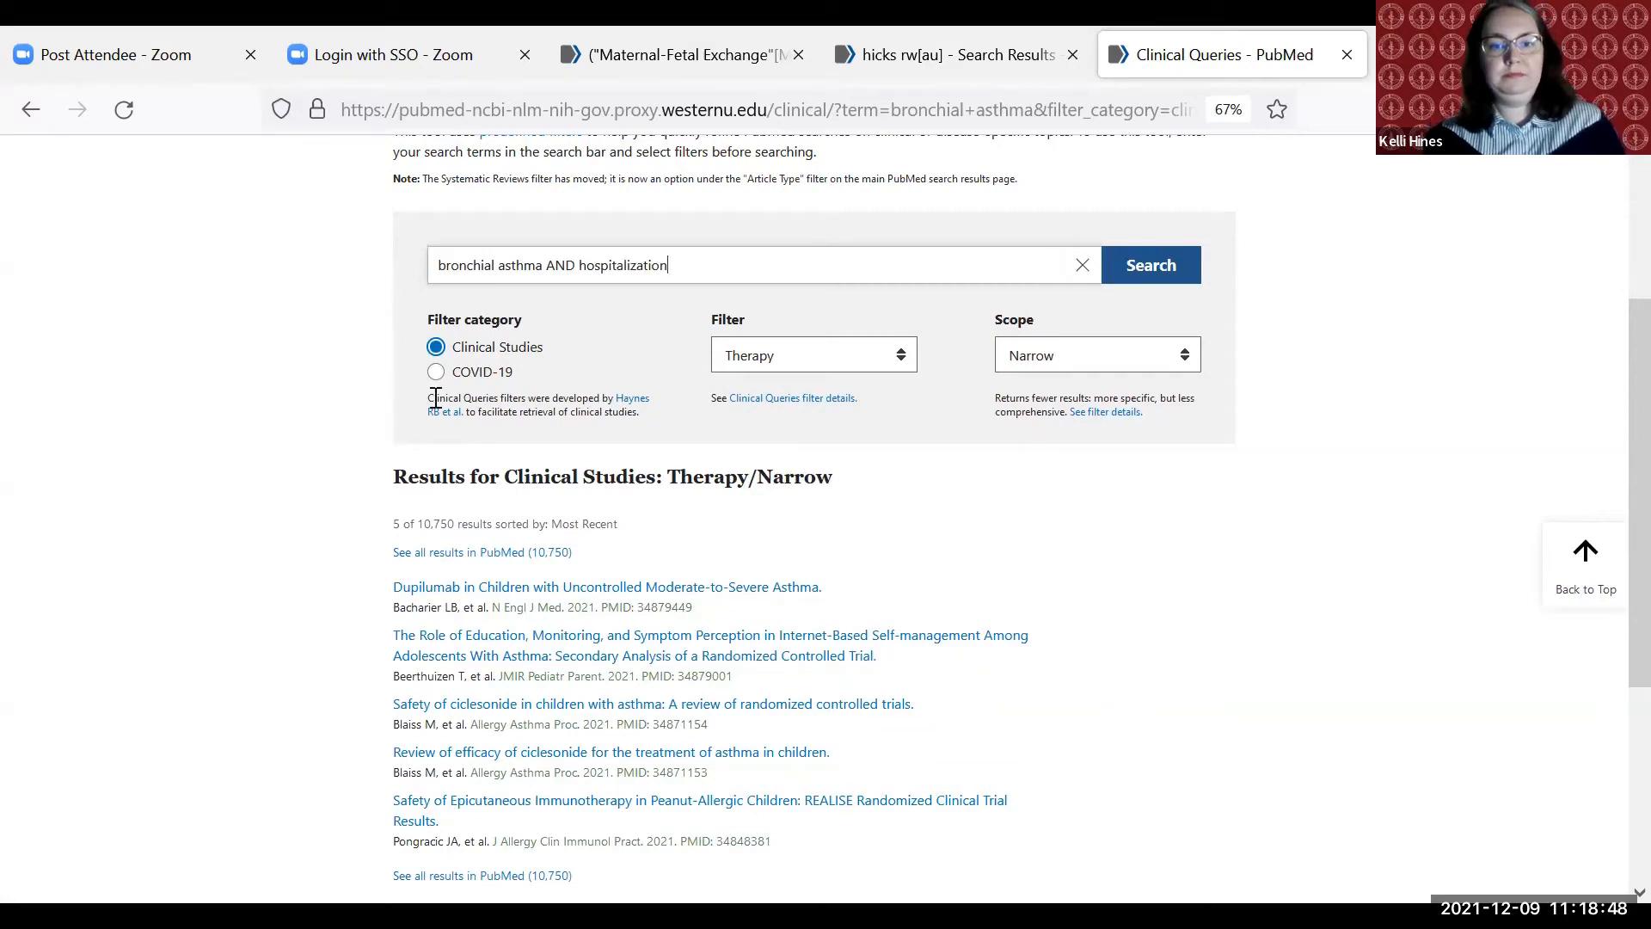
# - Run the Clinical Queries search with the Prognosis filter and open all of its results in PubMed
pyautogui.click(901, 357)
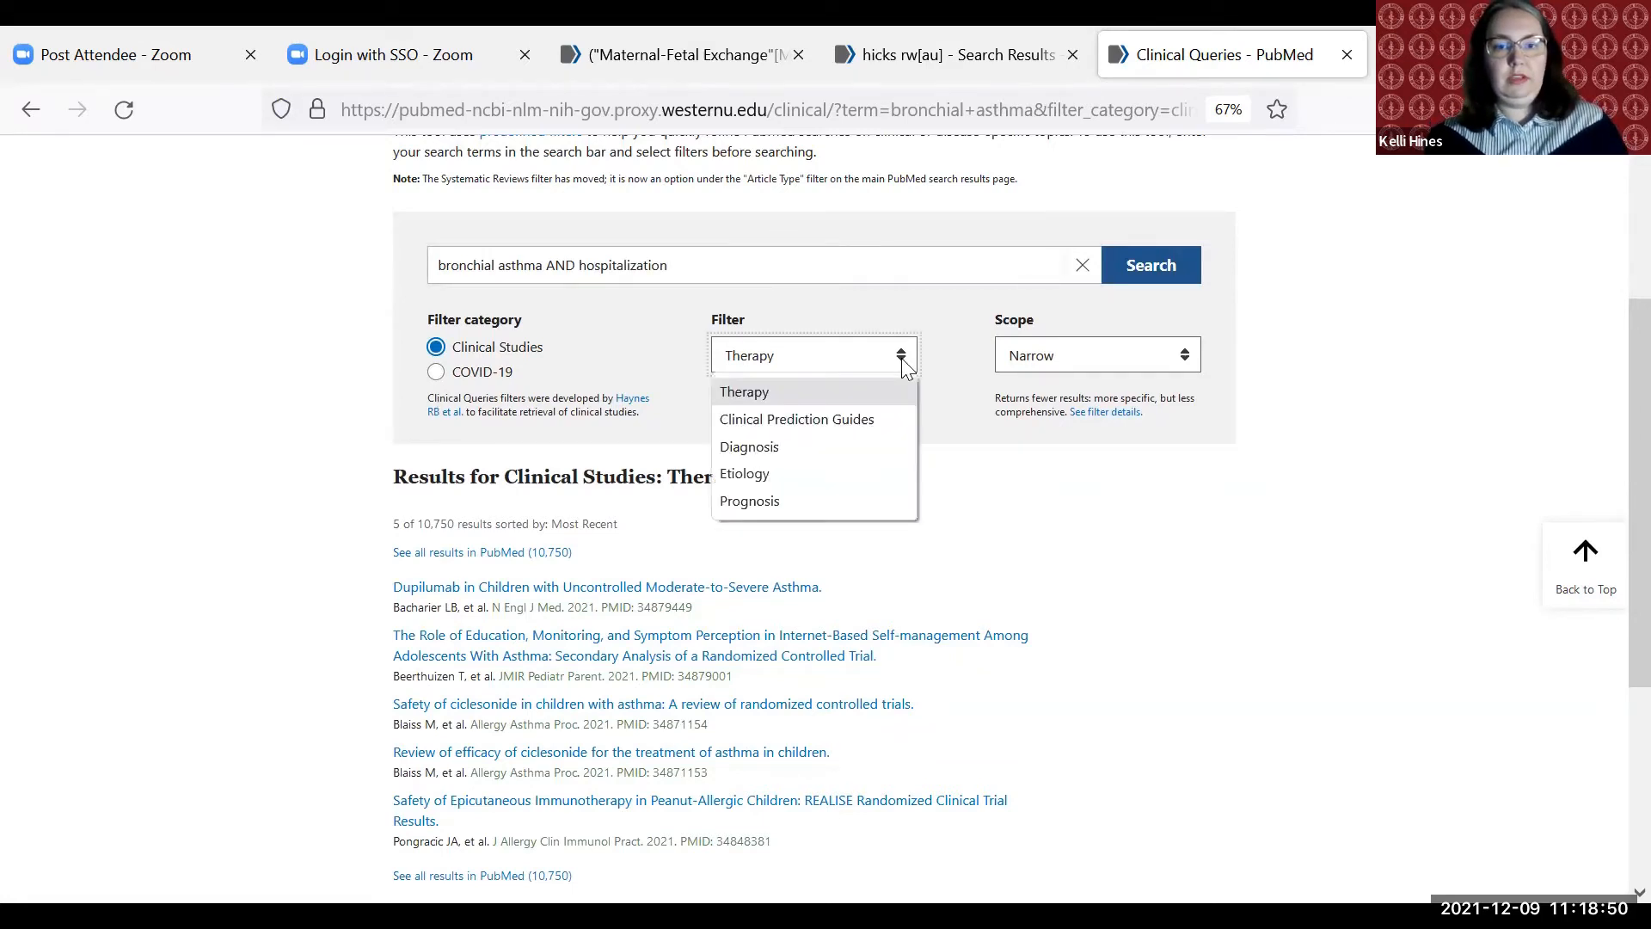
pyautogui.click(829, 500)
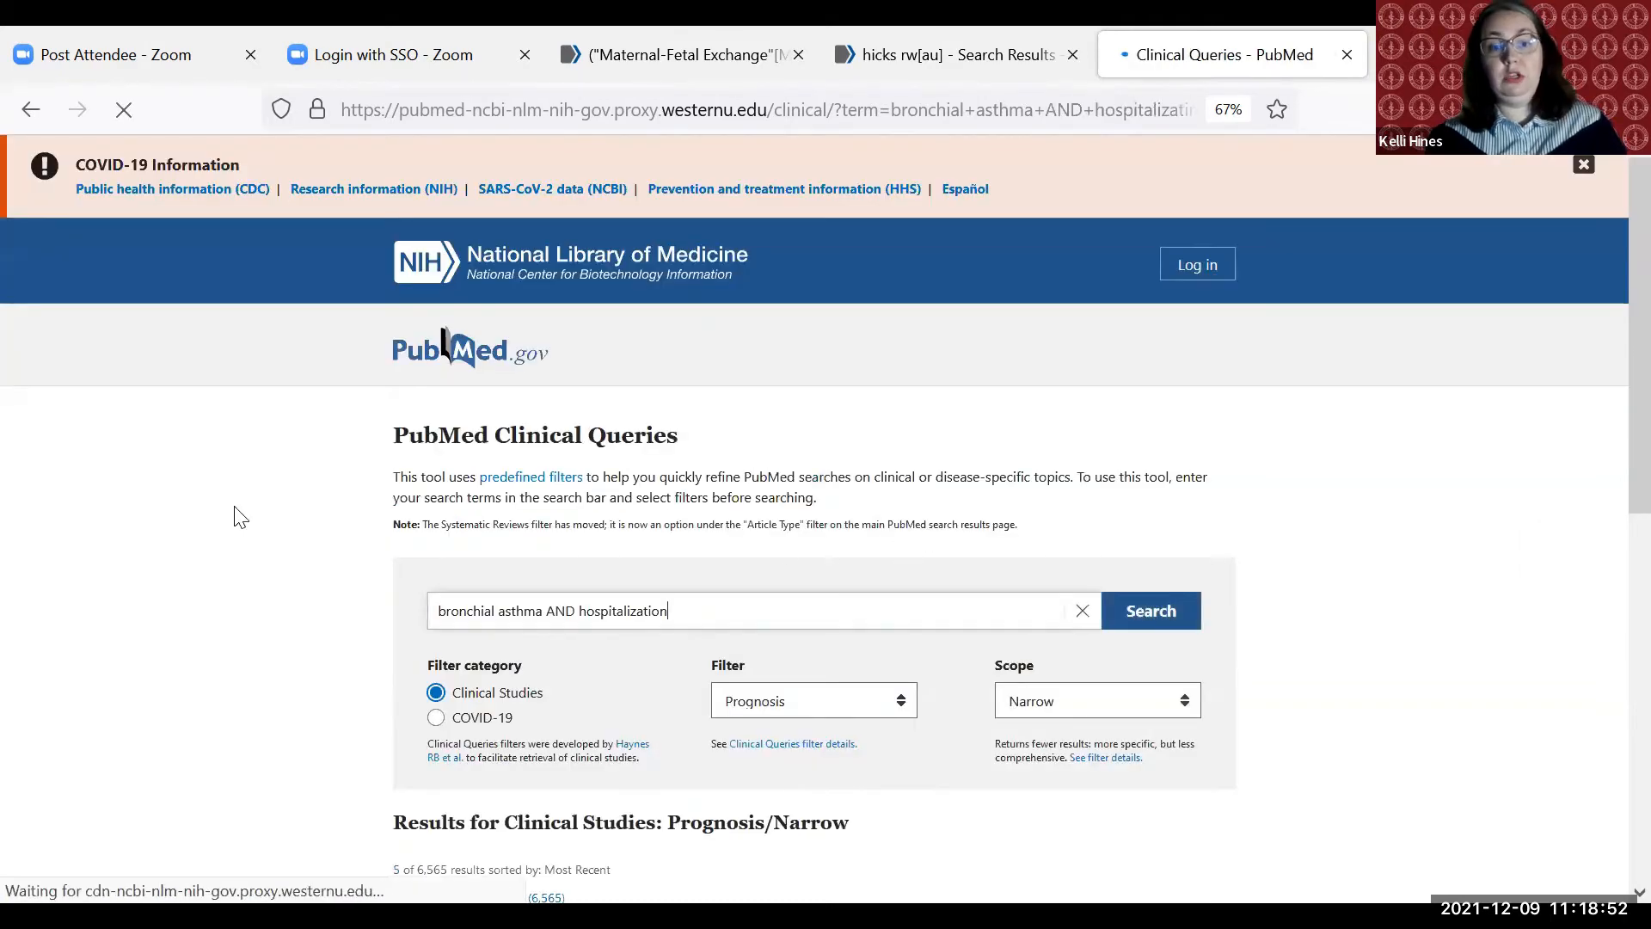
pyautogui.scroll(-5, 203, 397)
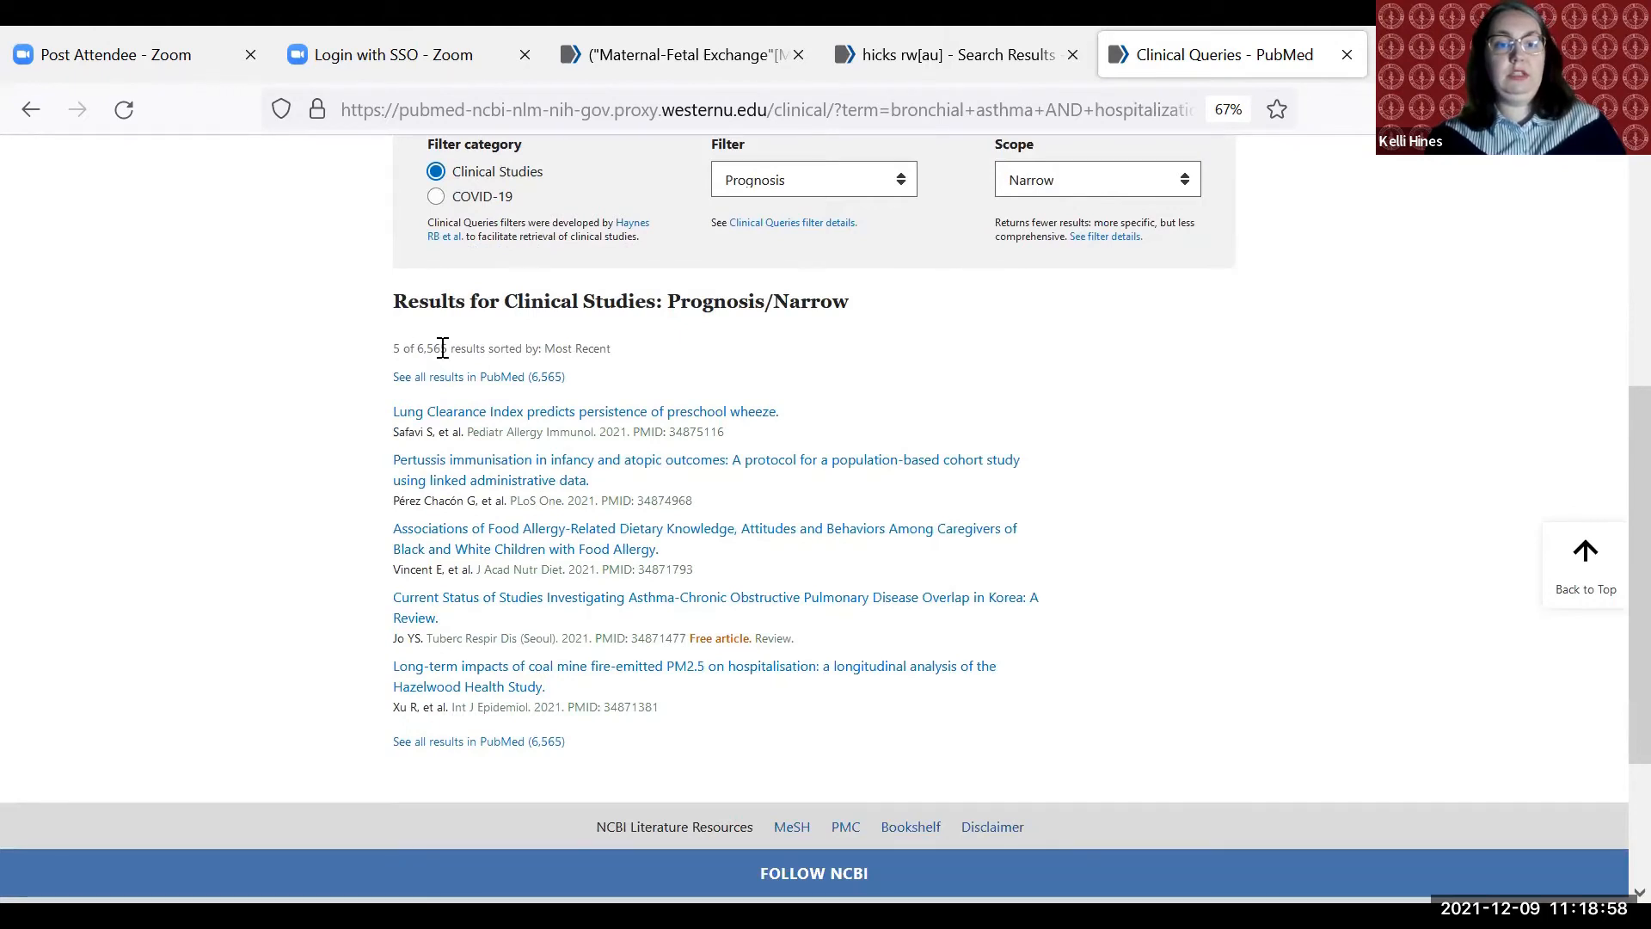
pyautogui.click(516, 388)
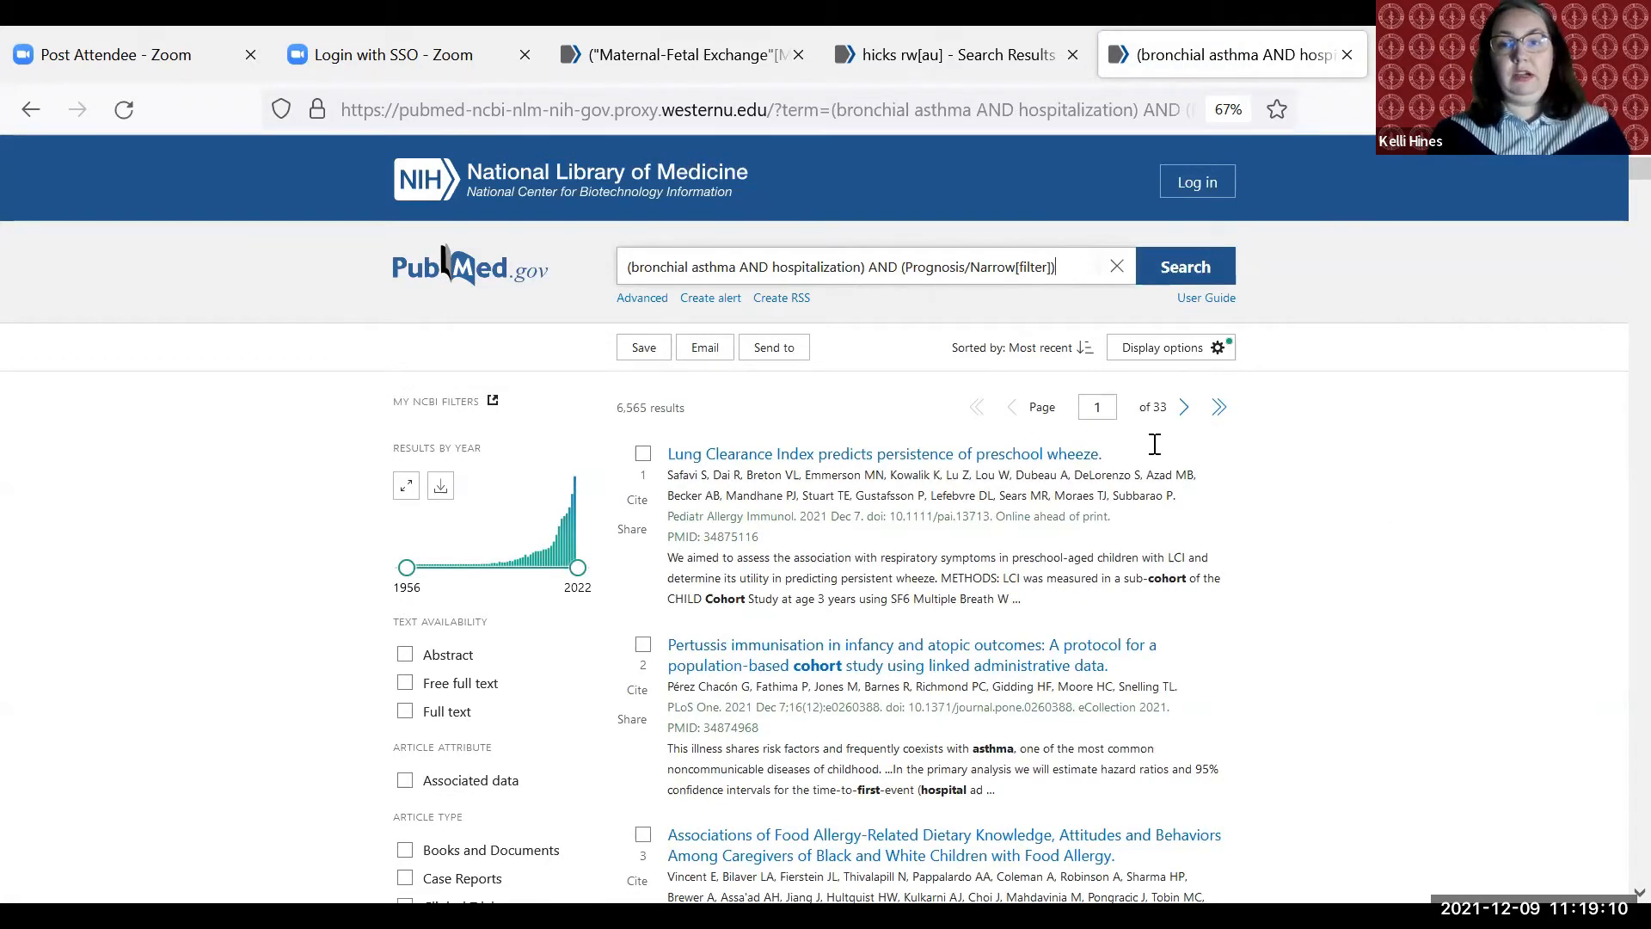
# - Return to Clinical Queries, switch the filter category to COVID-19 and search for "delta variant" with the Forecasting filter
pyautogui.click(29, 110)
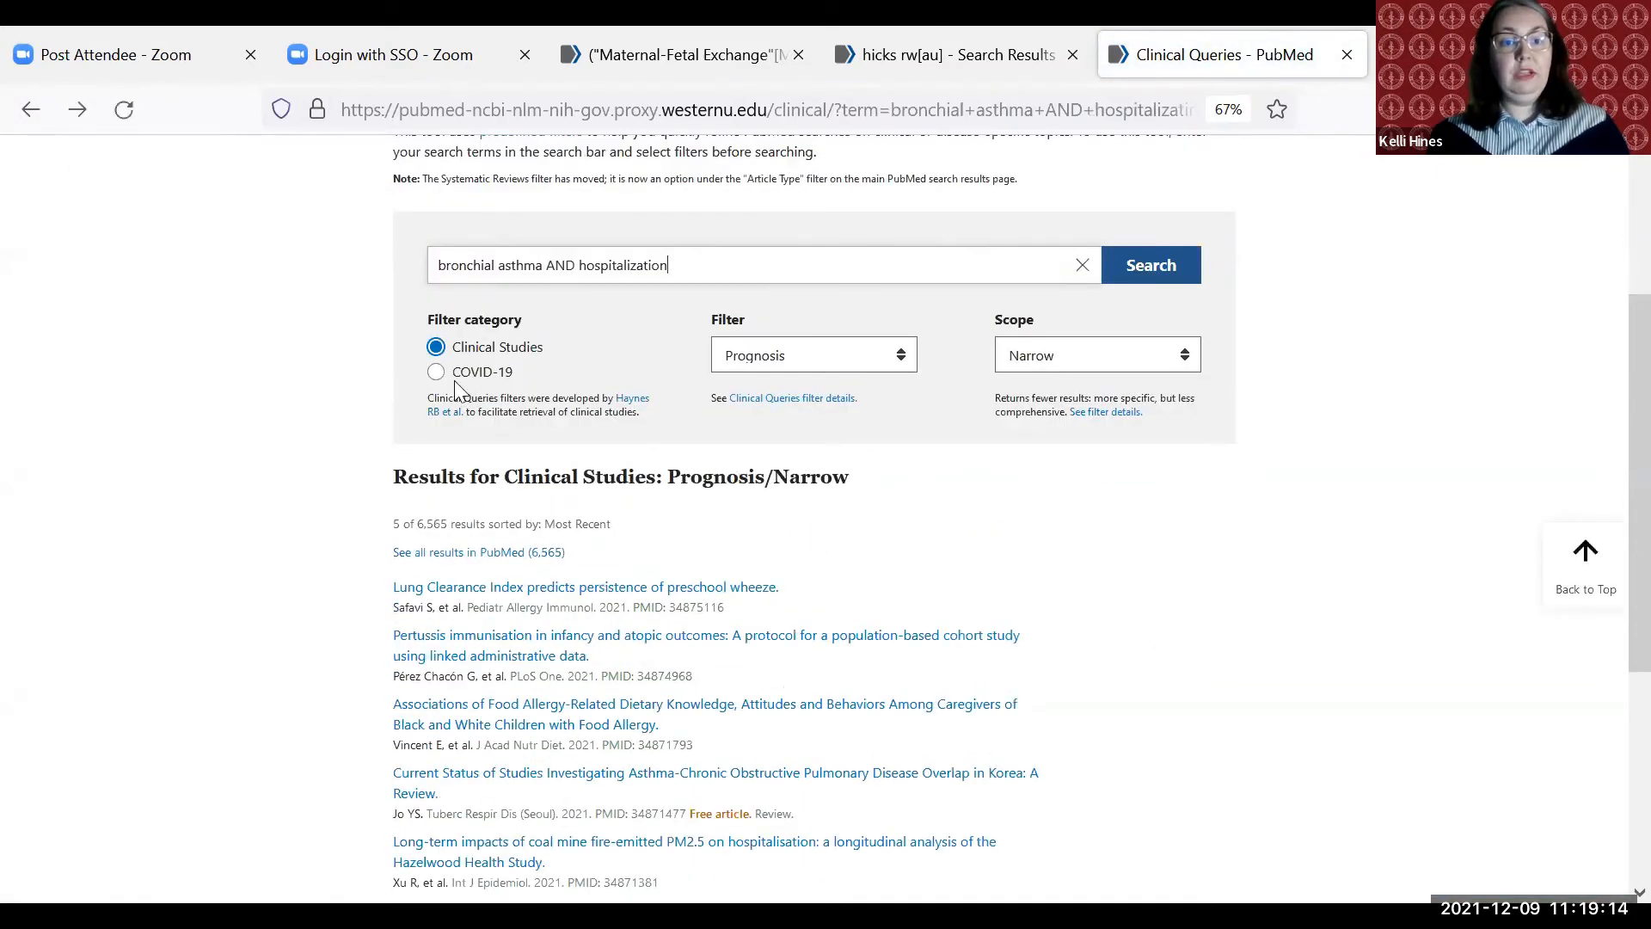
pyautogui.click(435, 372)
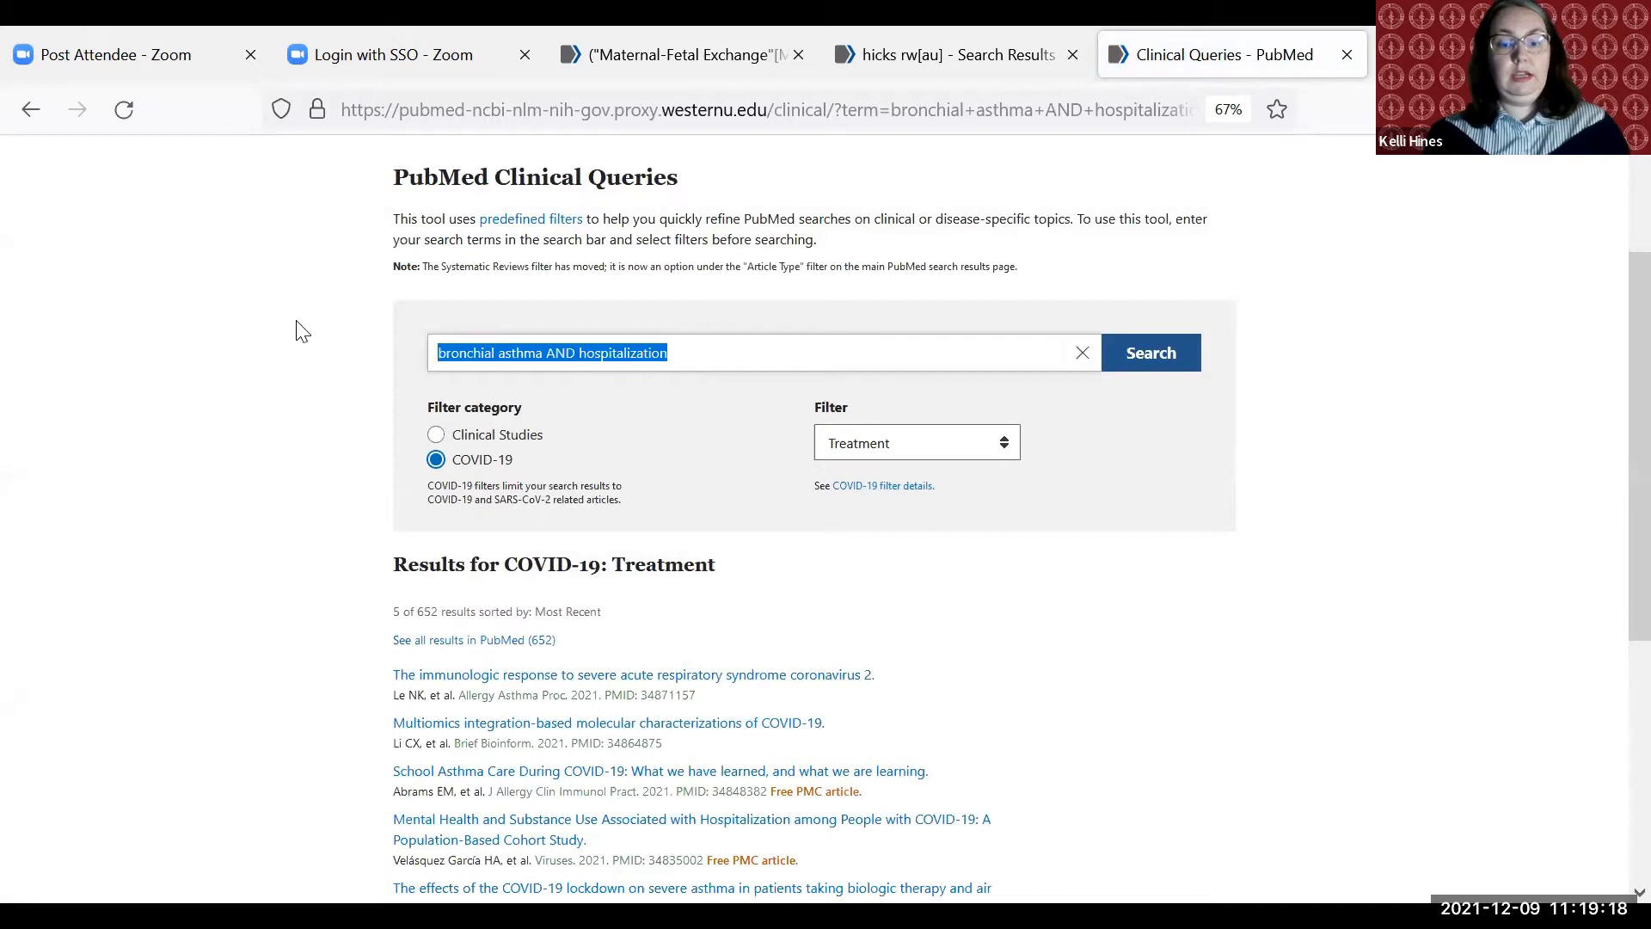
pyautogui.write('delta variant')
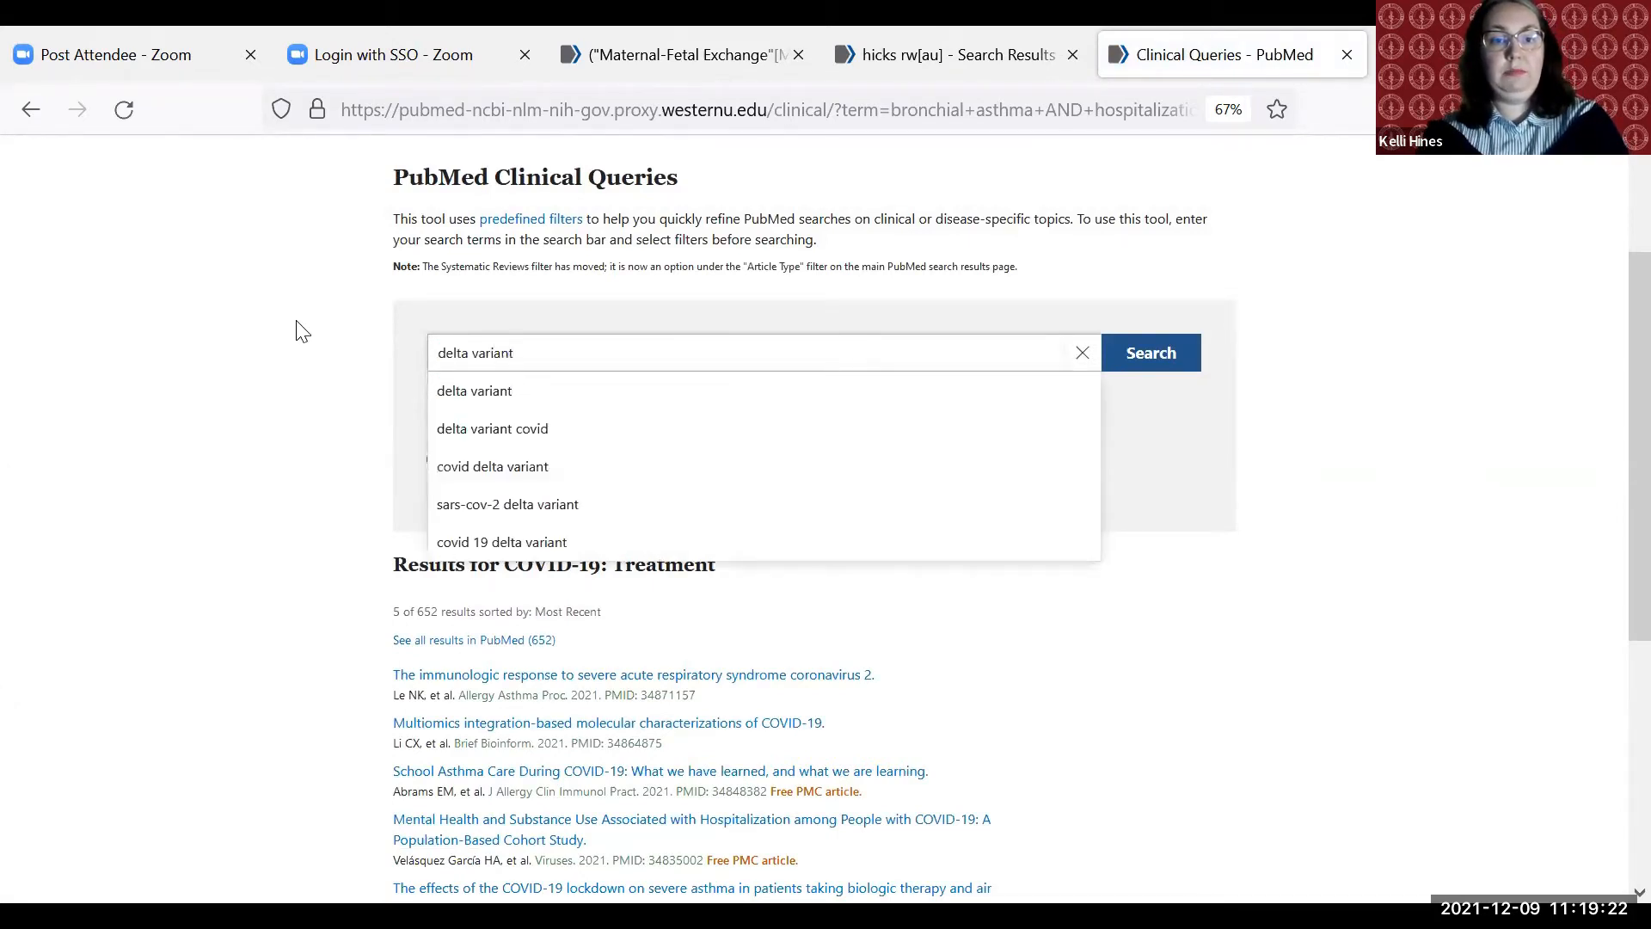
pyautogui.click(362, 366)
pyautogui.click(971, 449)
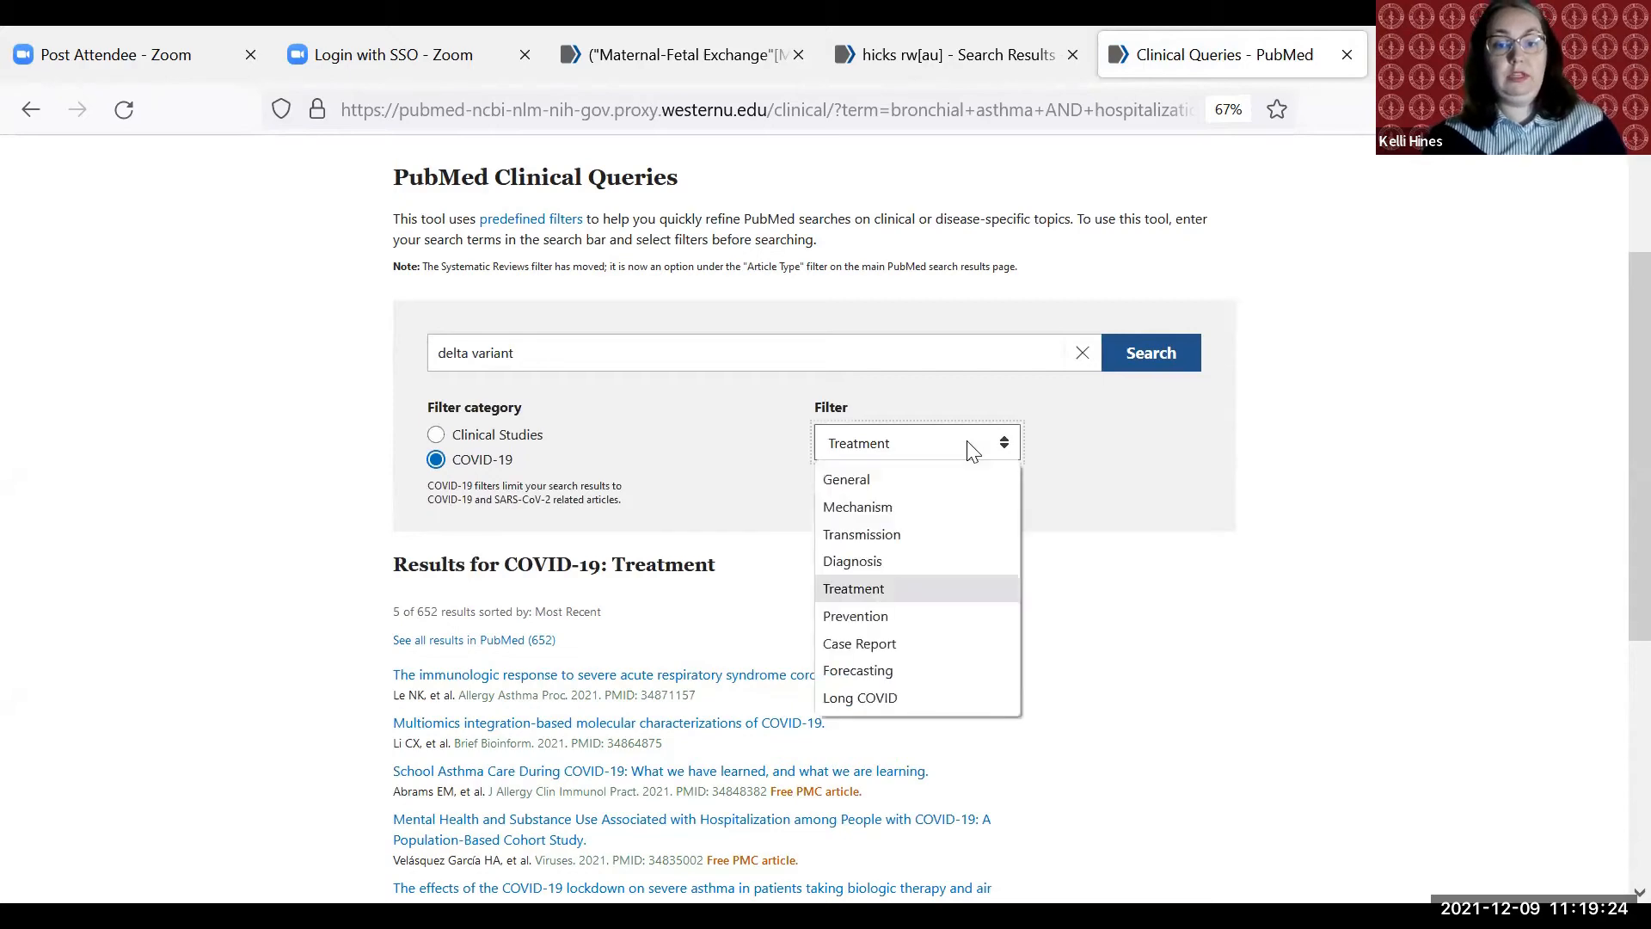
pyautogui.click(922, 684)
pyautogui.click(1175, 359)
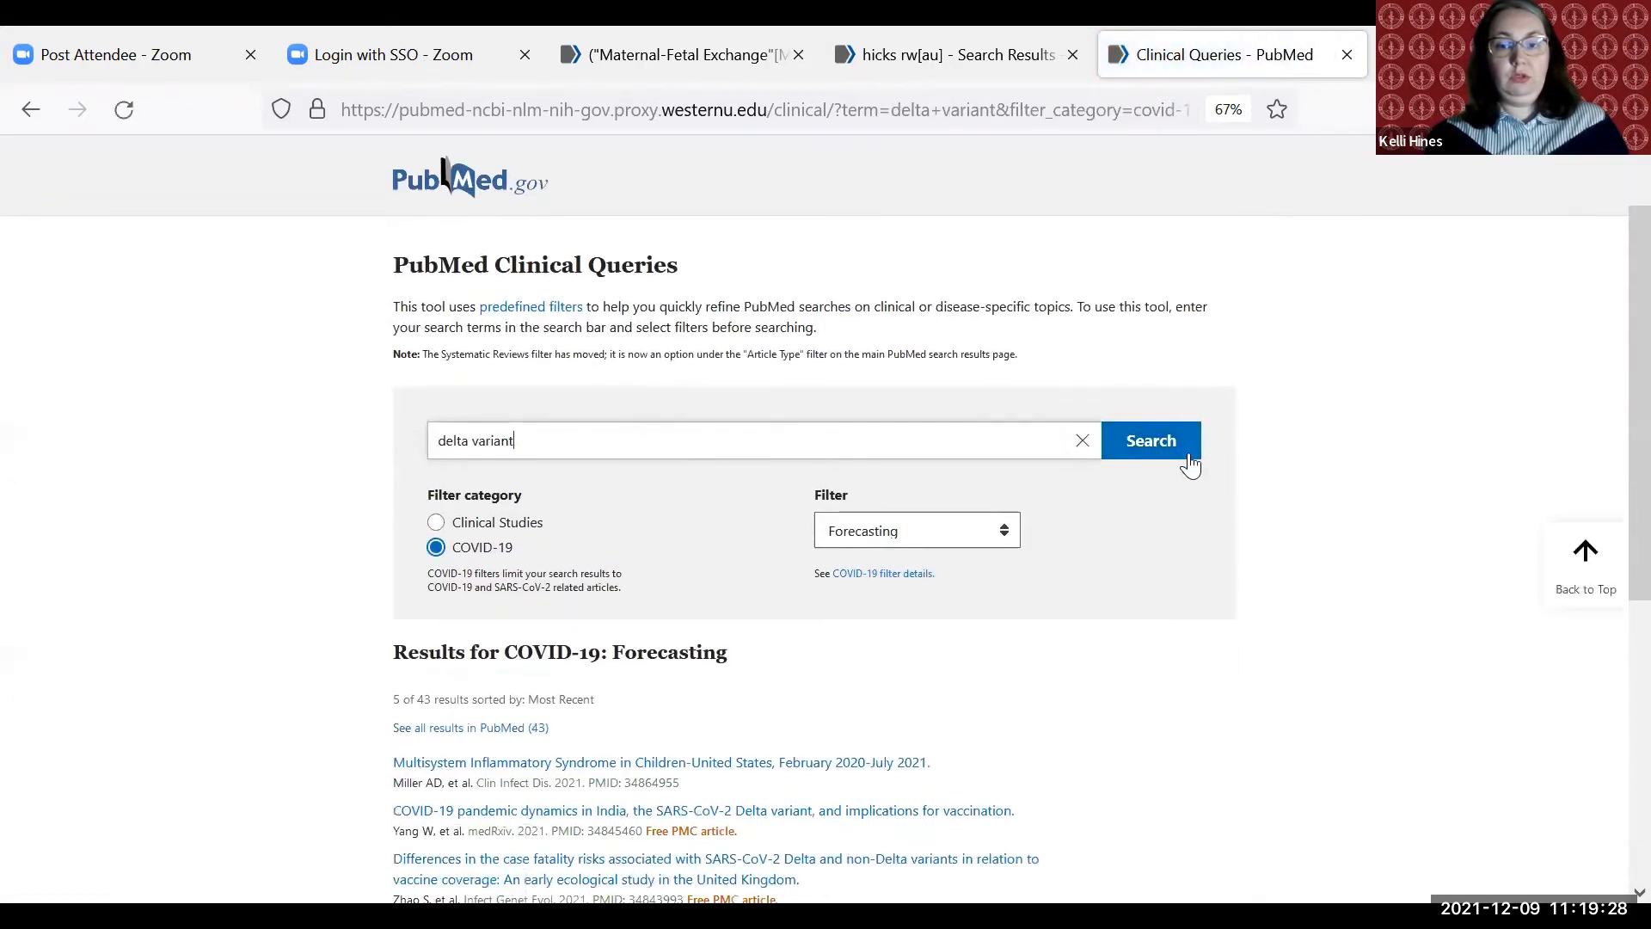
pyautogui.scroll(-2, 1250, 493)
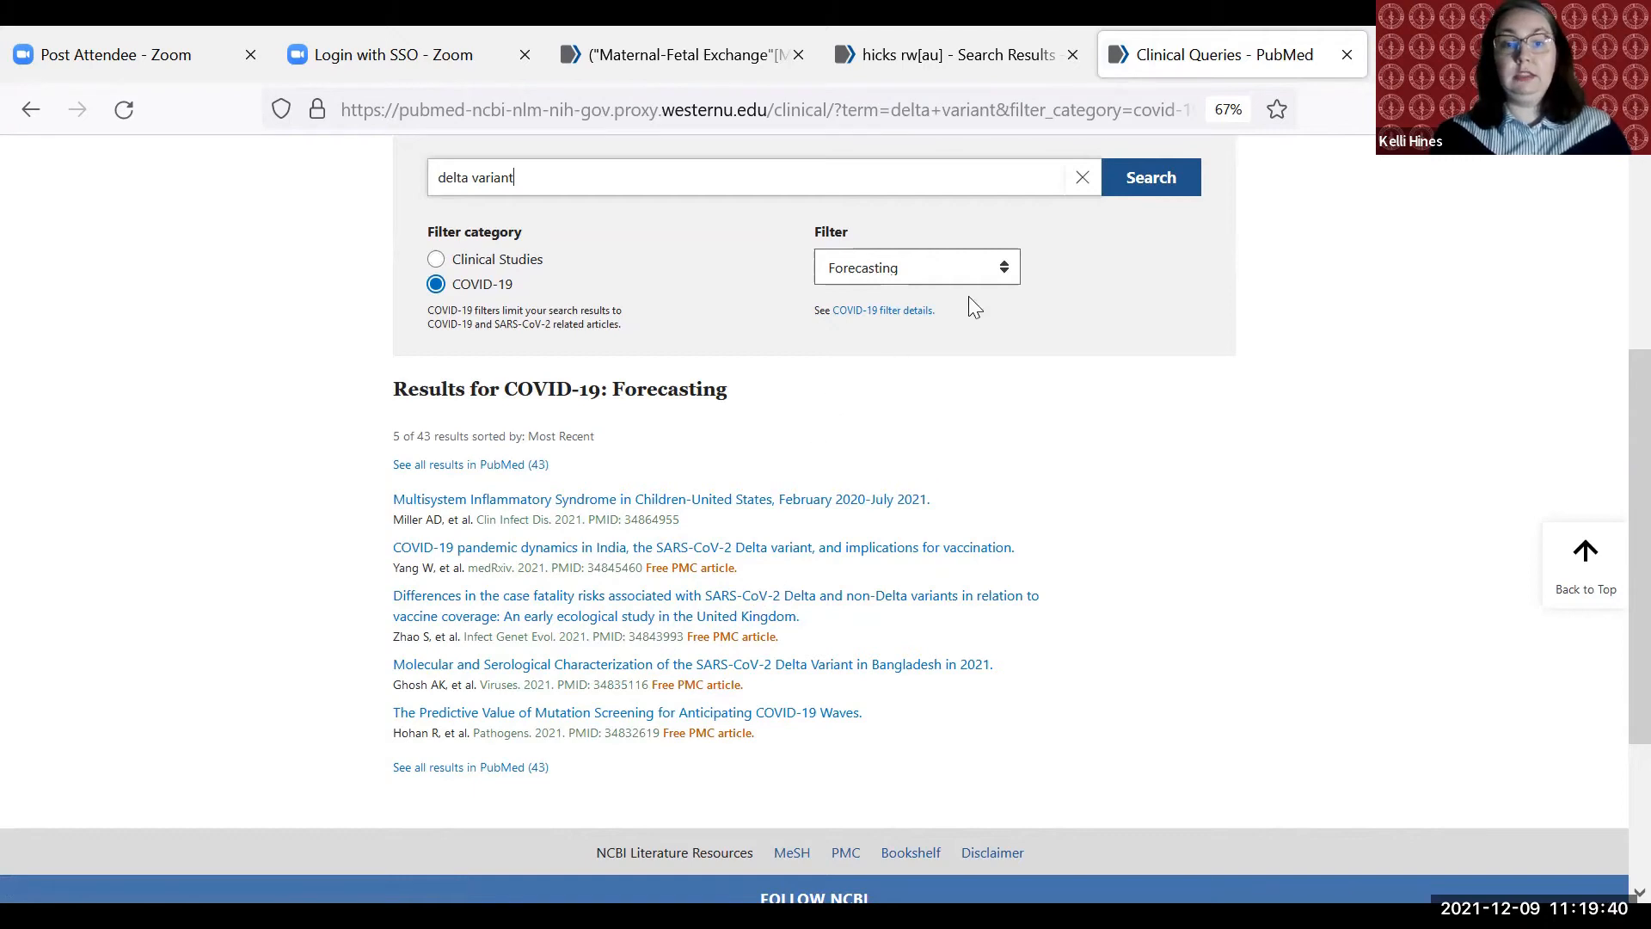
# - Search the COVID-19 category for "complications" with the Long COVID filter and open all of its results in PubMed
pyautogui.moveTo(625, 182); pyautogui.dragTo(342, 198)
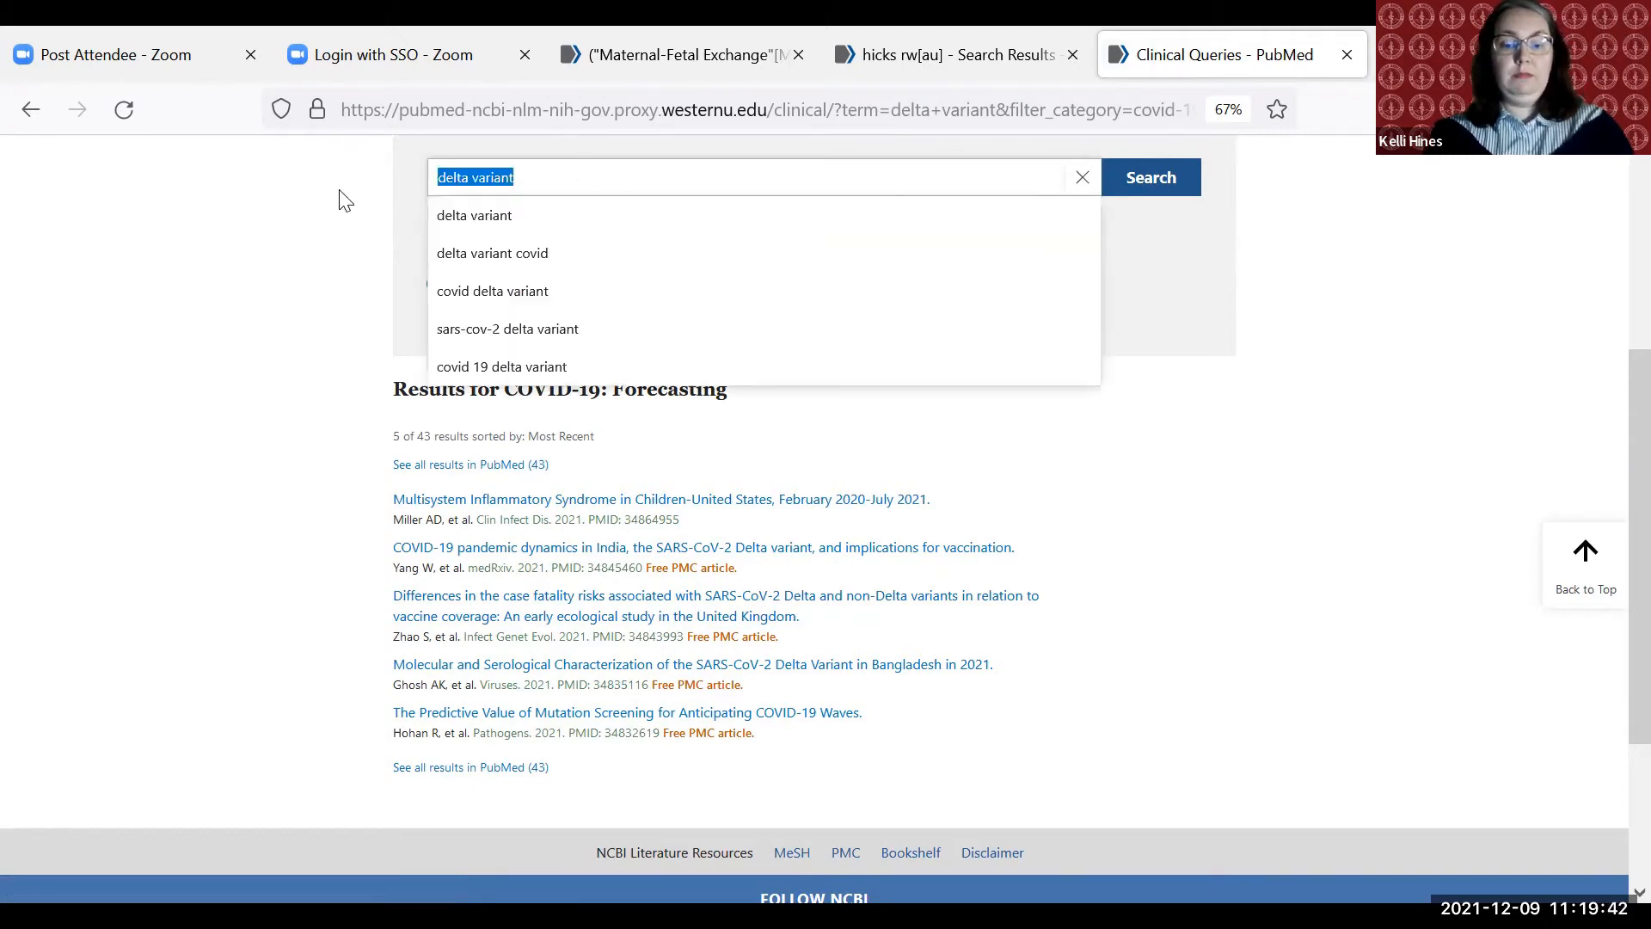
pyautogui.write('complicatoin')
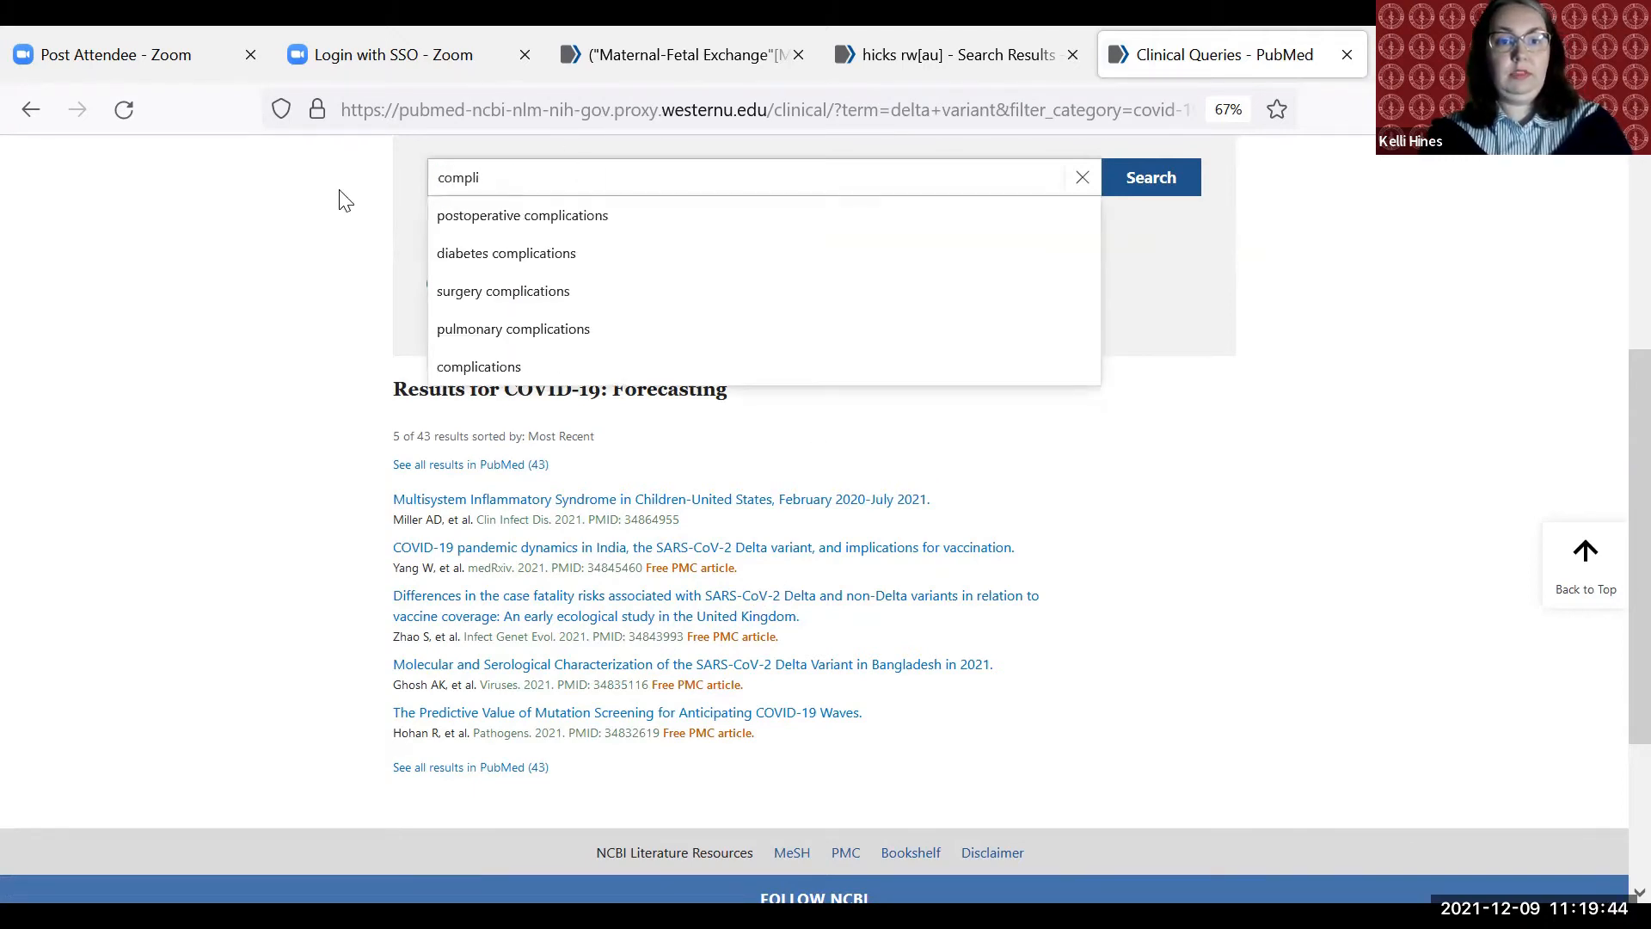
pyautogui.press('BackSpace')
pyautogui.press('BackSpace')
pyautogui.press('BackSpace')
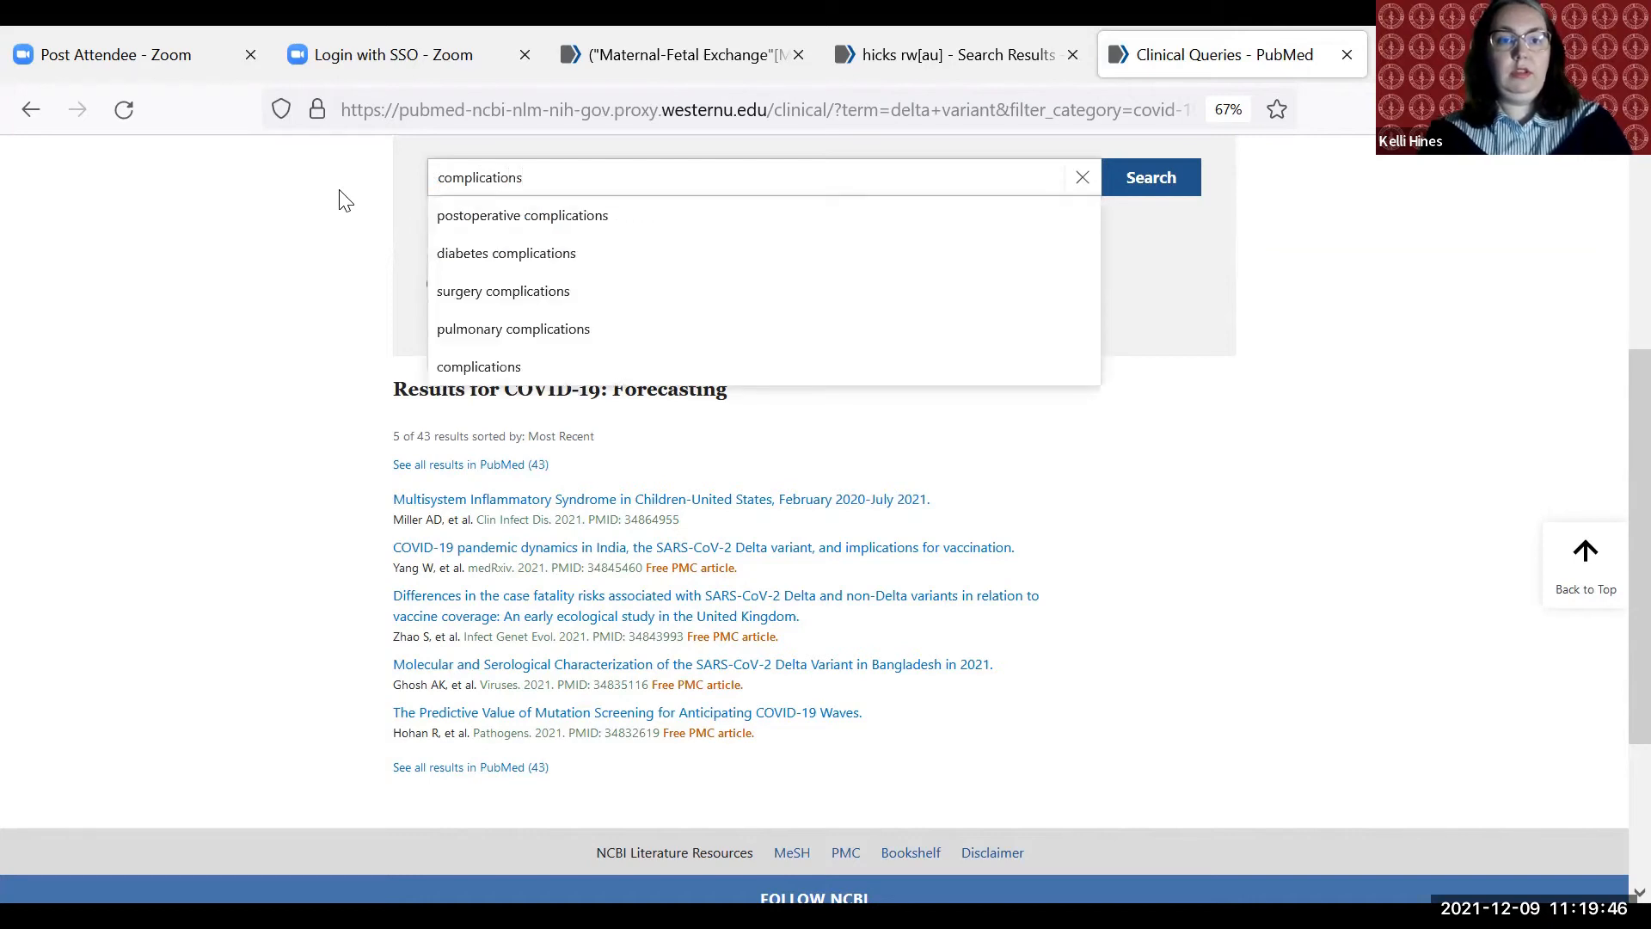
pyautogui.click(344, 199)
pyautogui.click(985, 271)
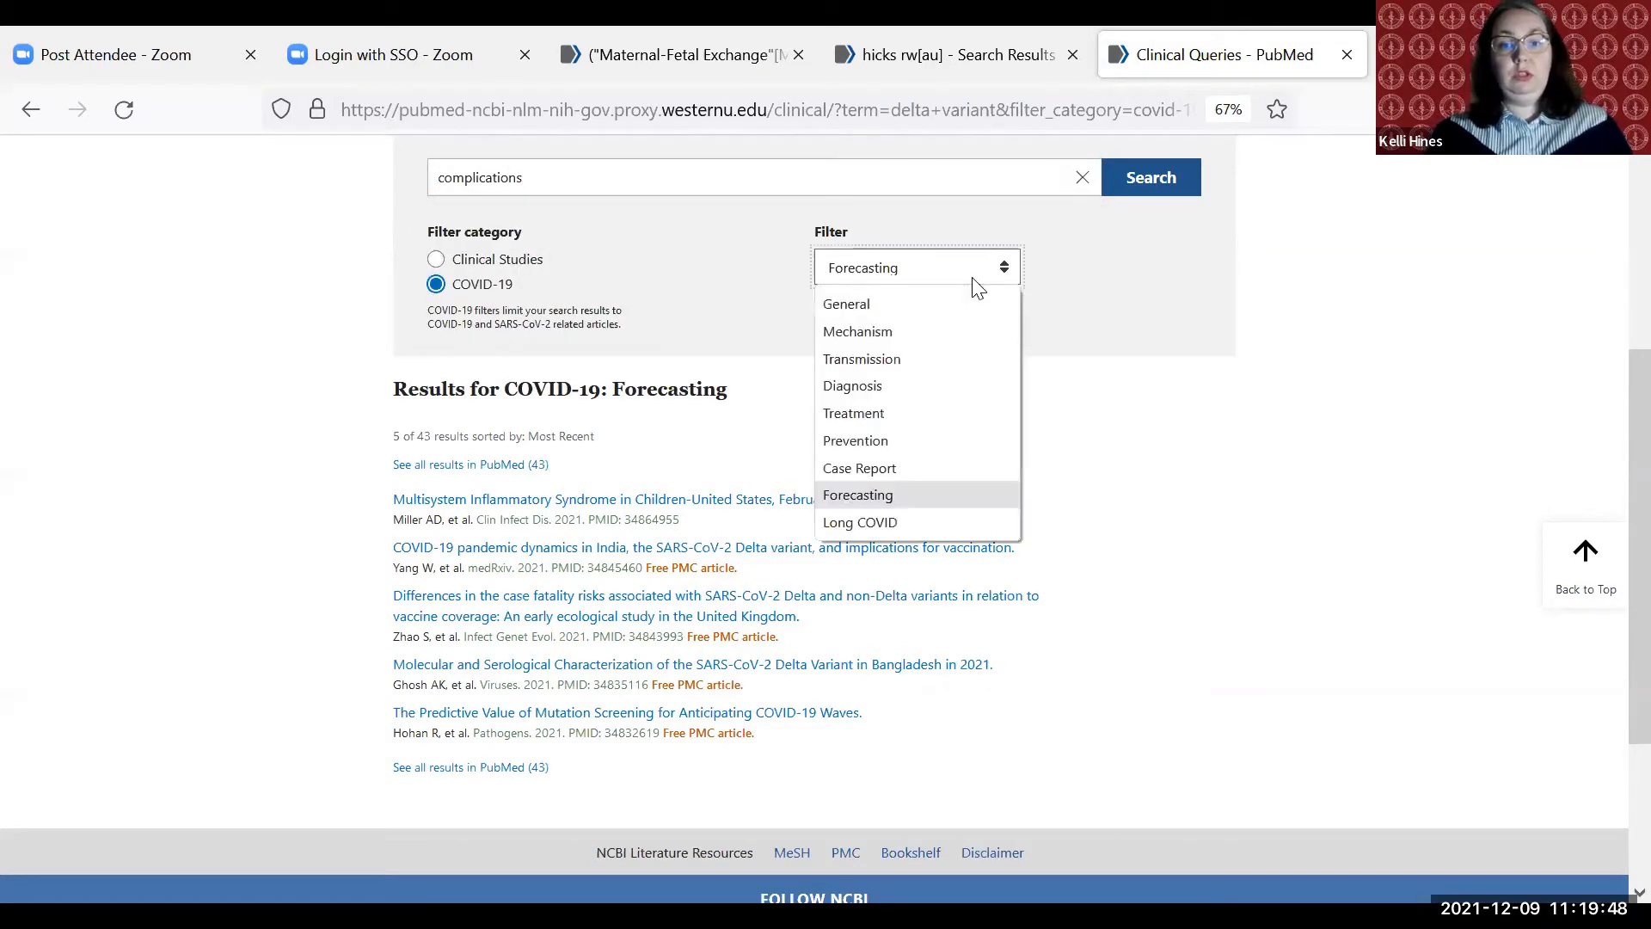
pyautogui.click(918, 533)
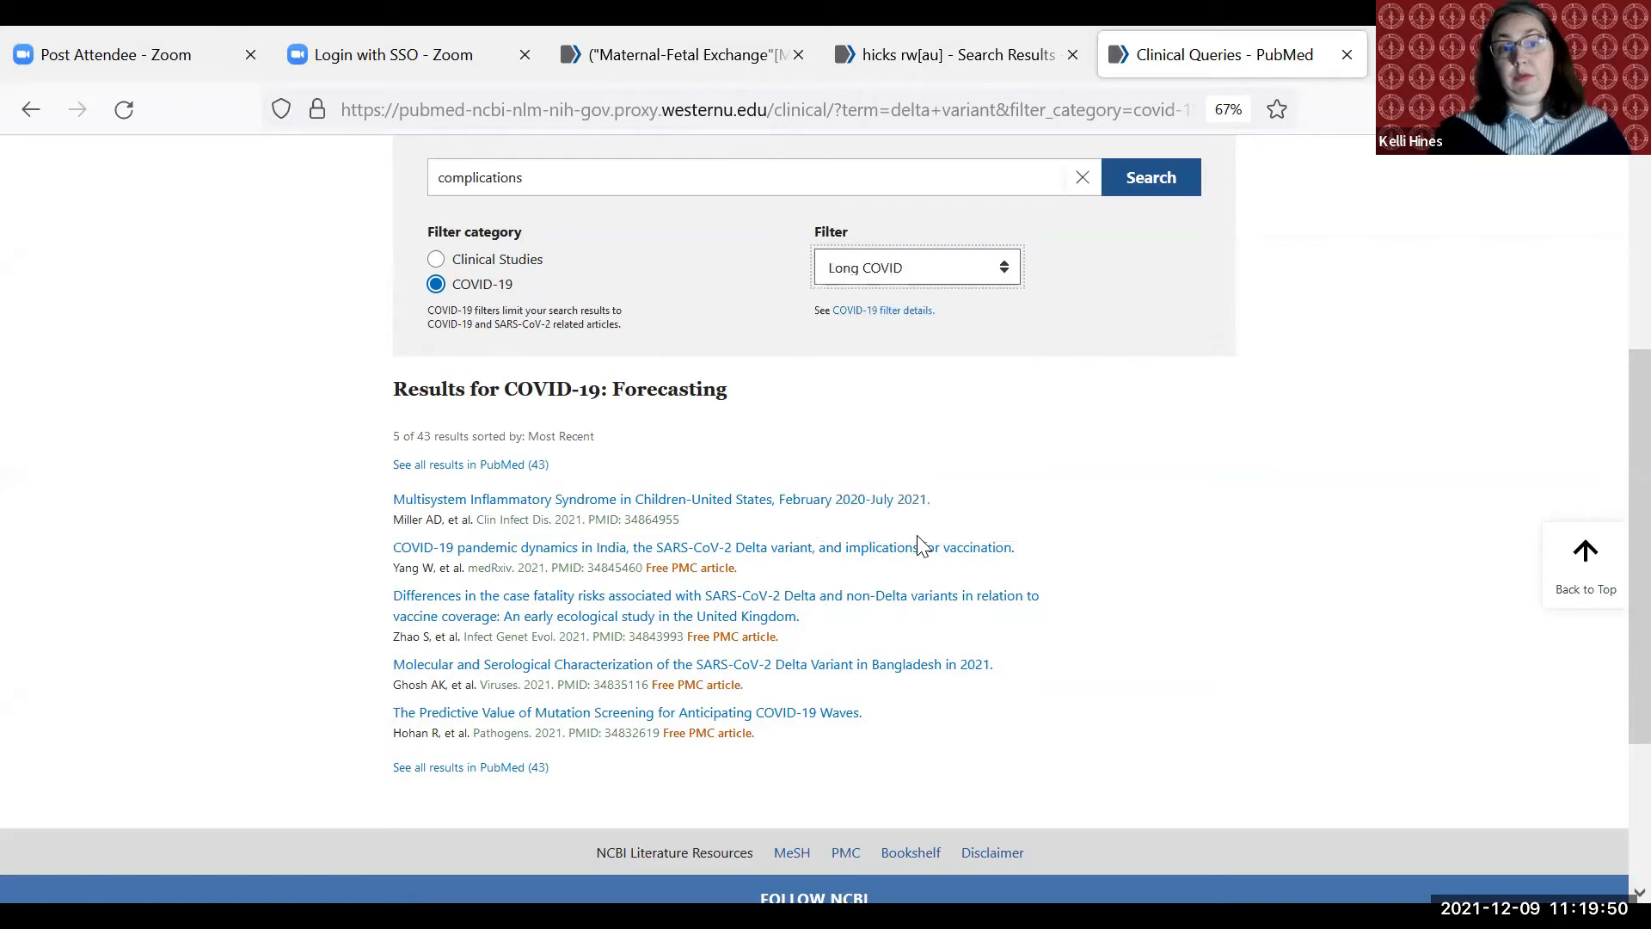
pyautogui.scroll(-3, 162, 456)
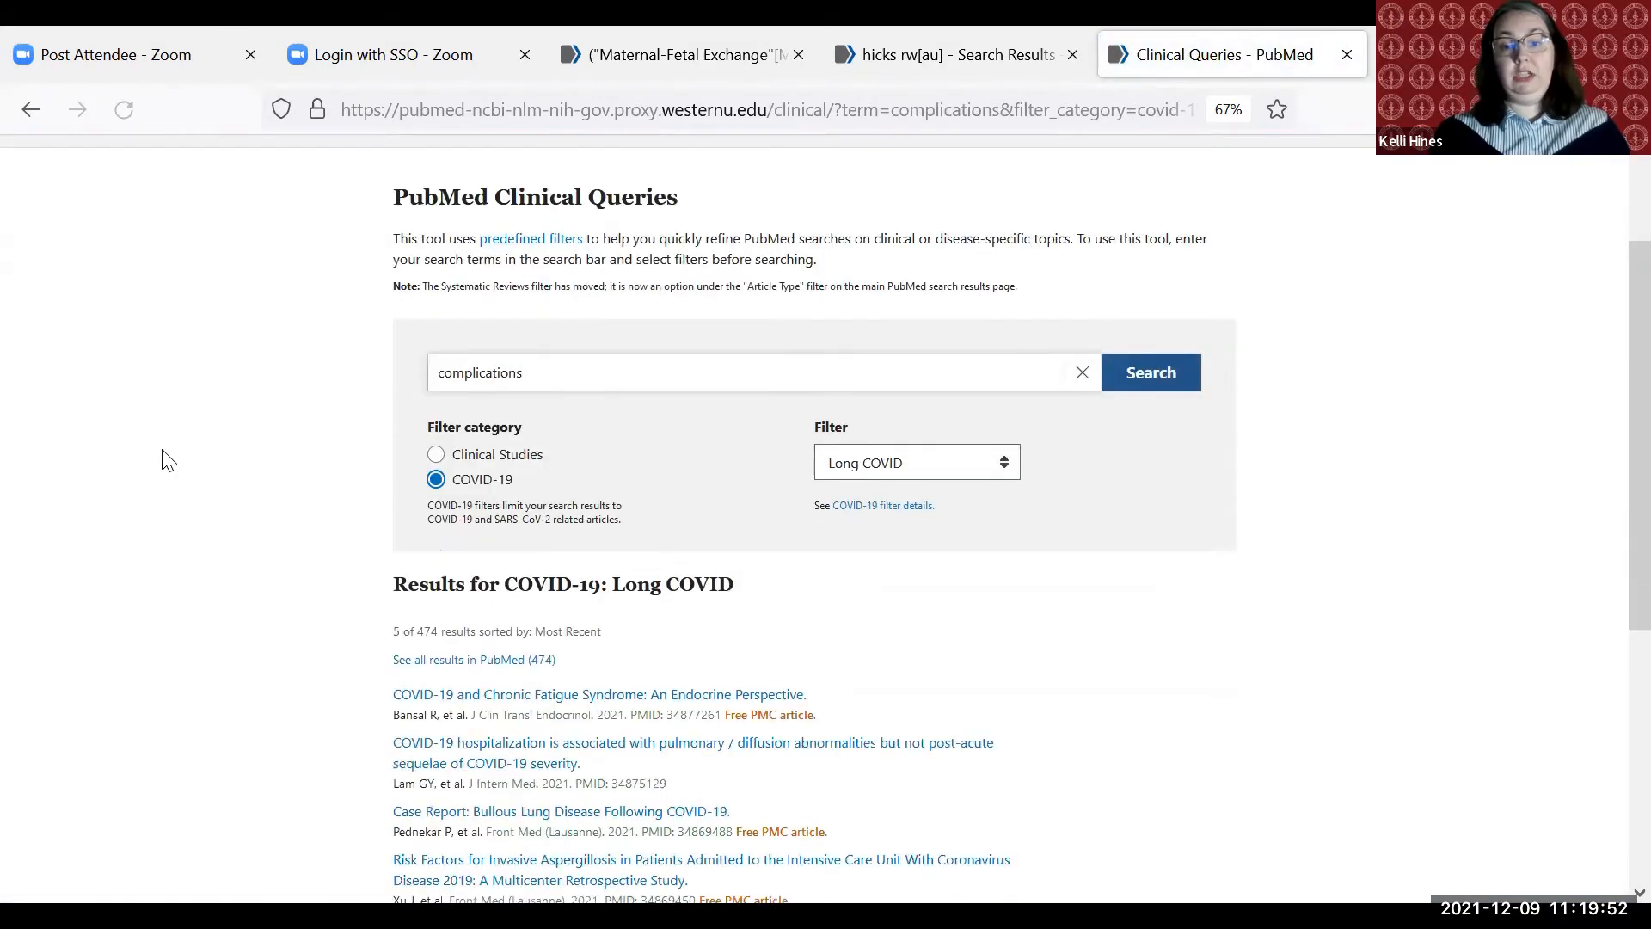
pyautogui.scroll(-3, 627, 479)
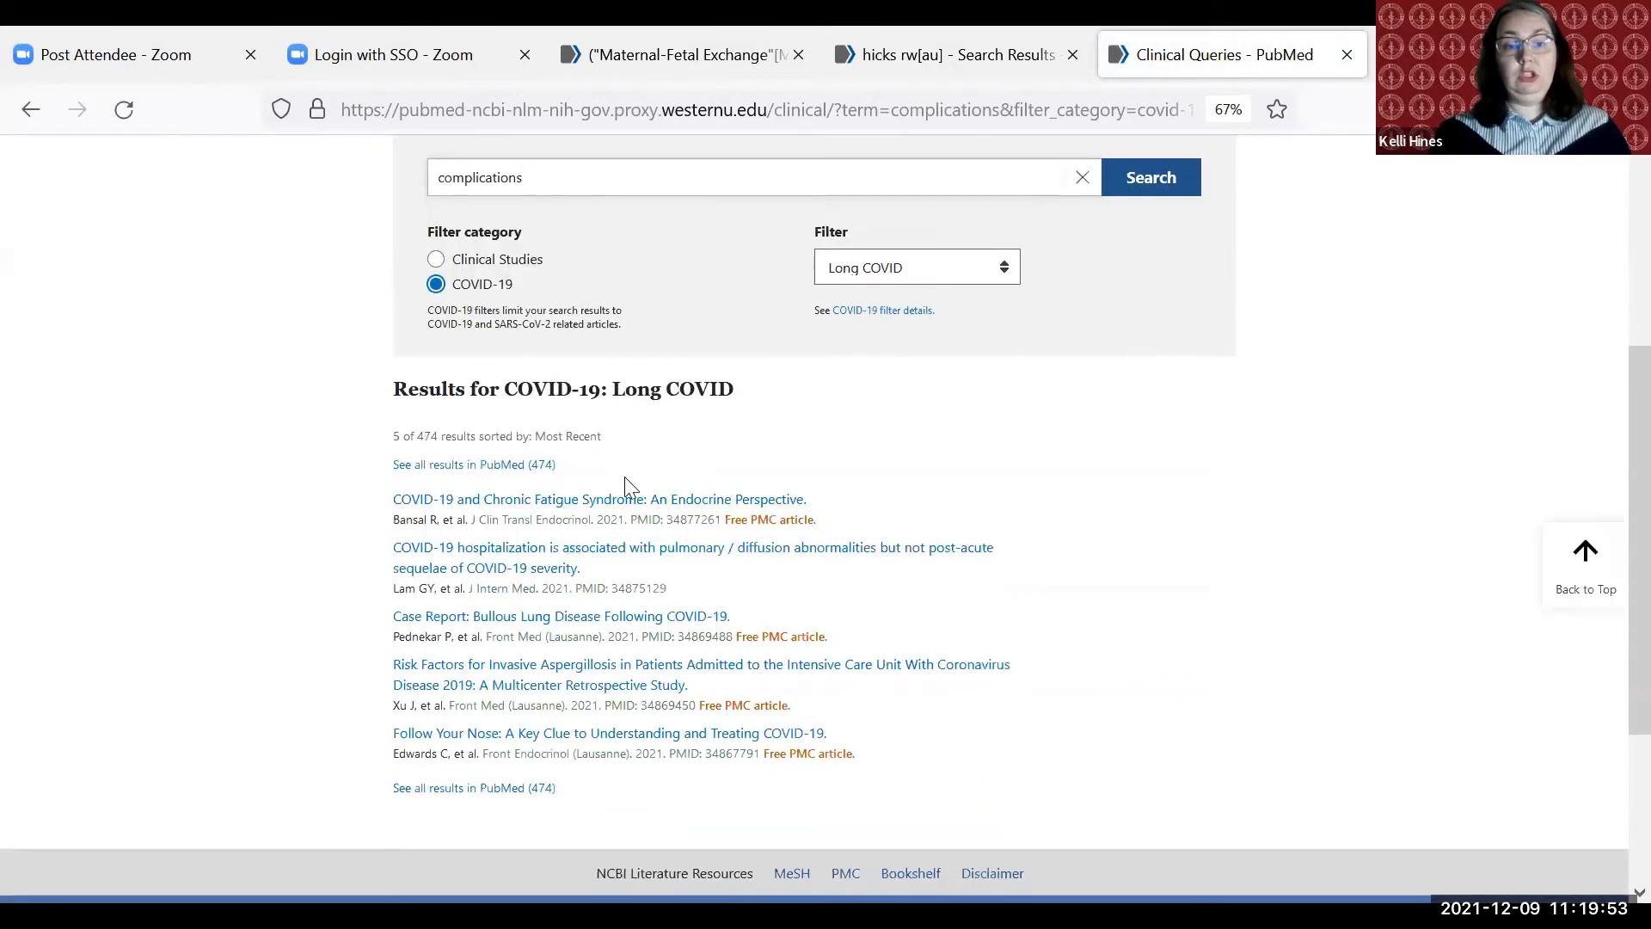
pyautogui.click(478, 469)
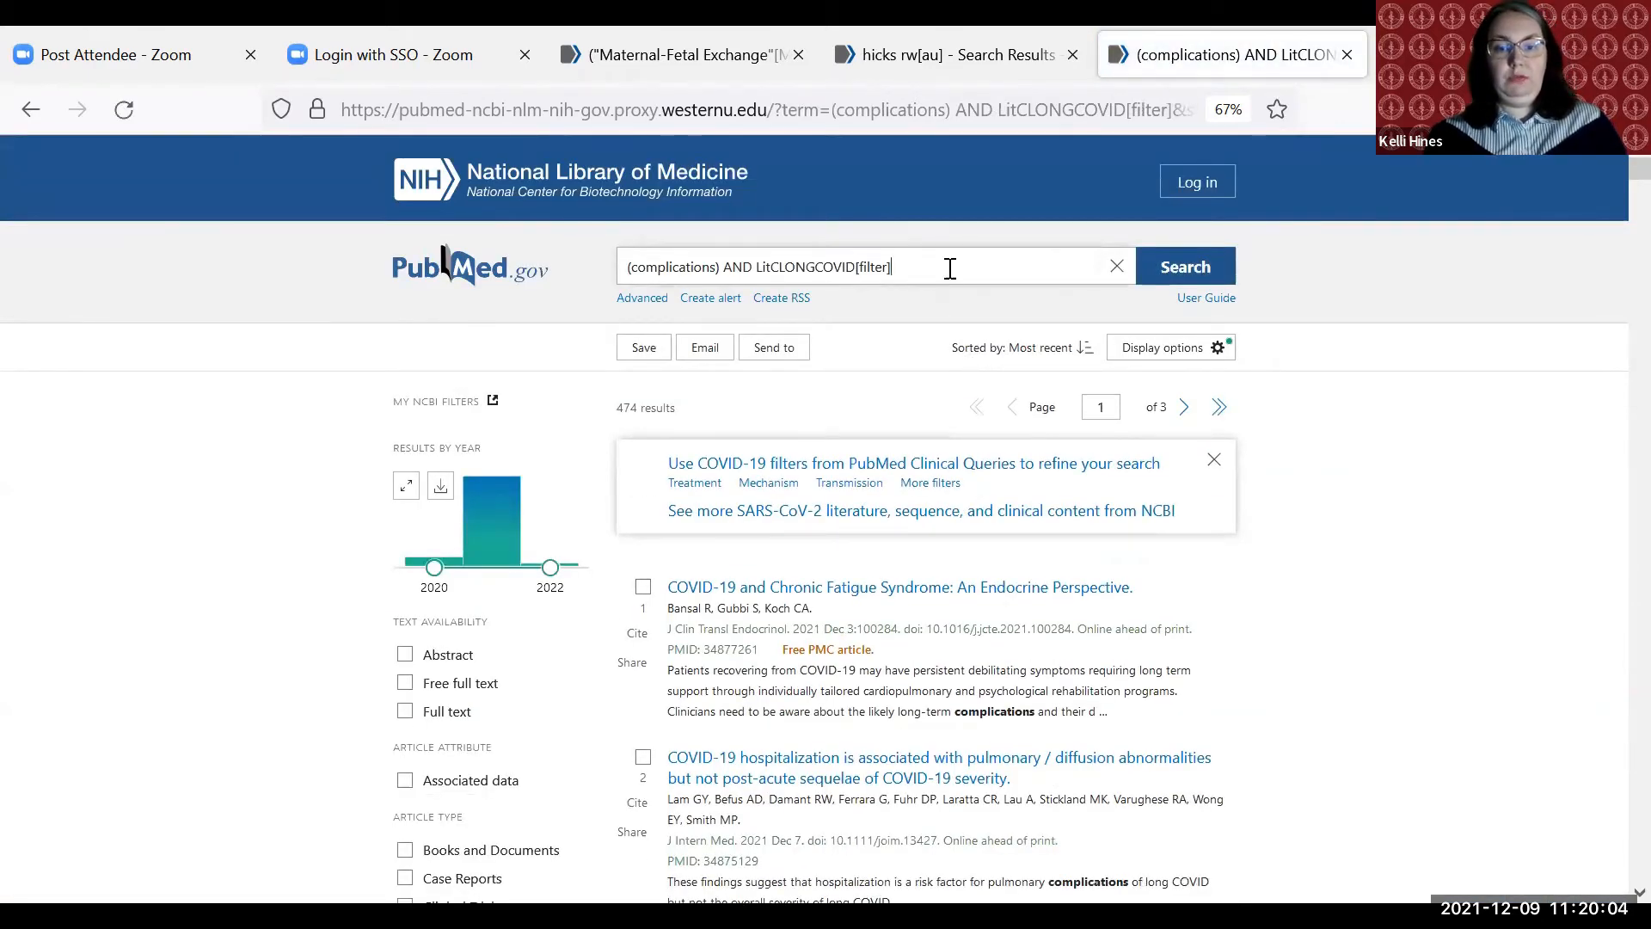
# - Replace the PubMed query with "long COVID complications", run it and look through the results and available filters
pyautogui.moveTo(951, 266); pyautogui.dragTo(618, 266)
pyautogui.write('l')
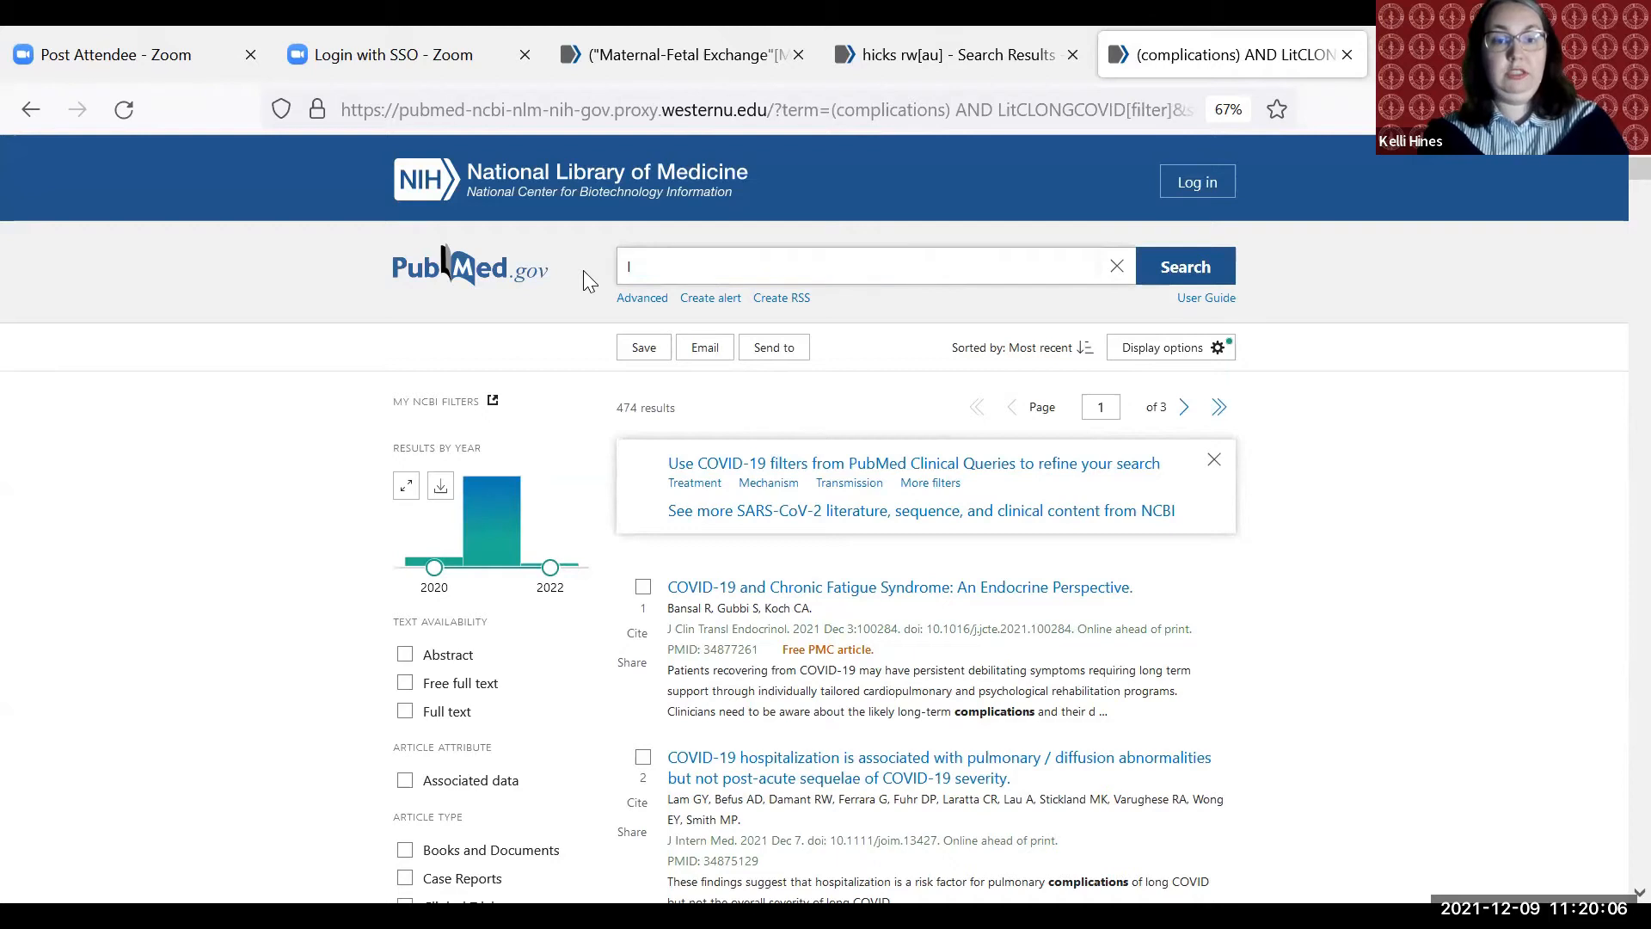
pyautogui.write('ong COVID')
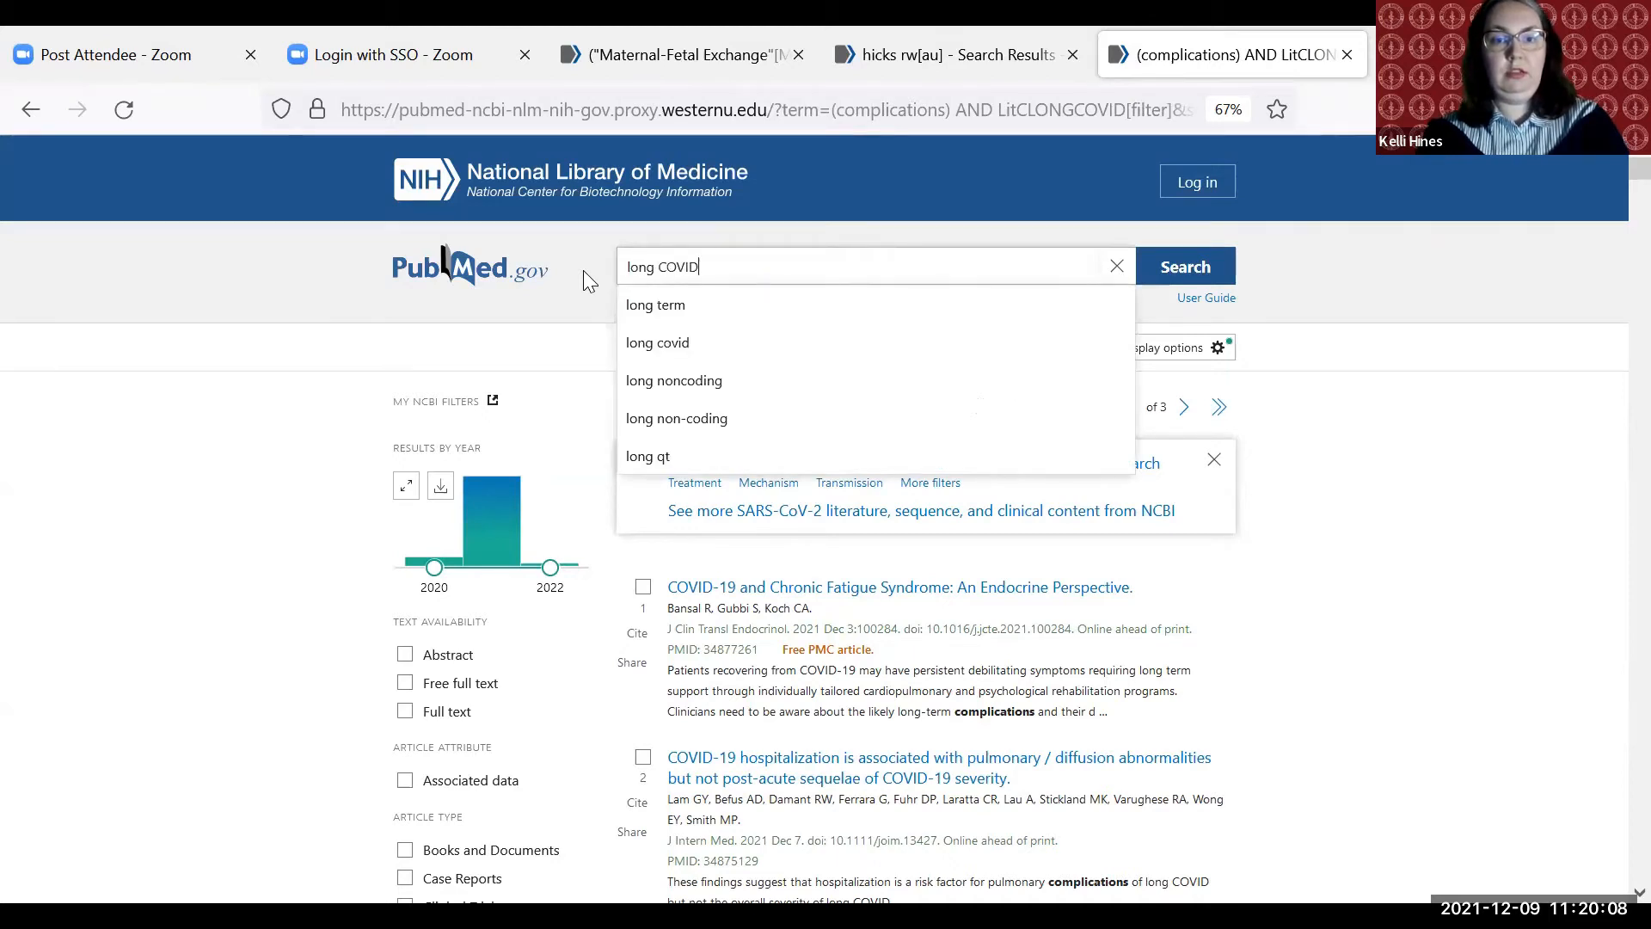
pyautogui.write(' complicatio')
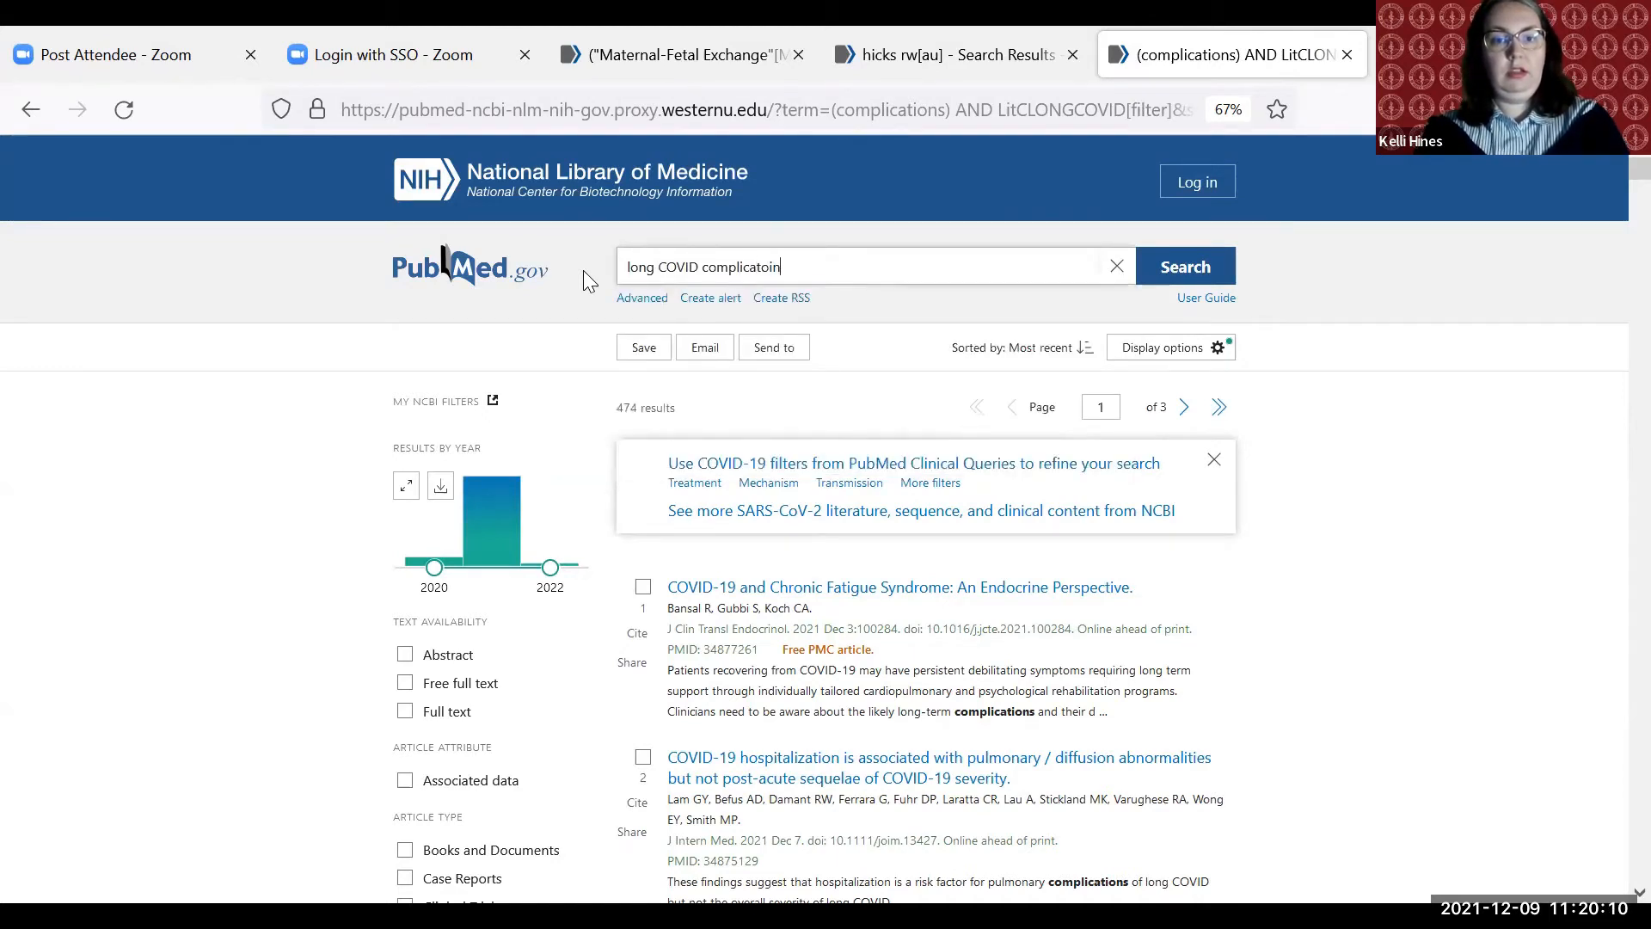
pyautogui.write('ns')
pyautogui.press('Return')
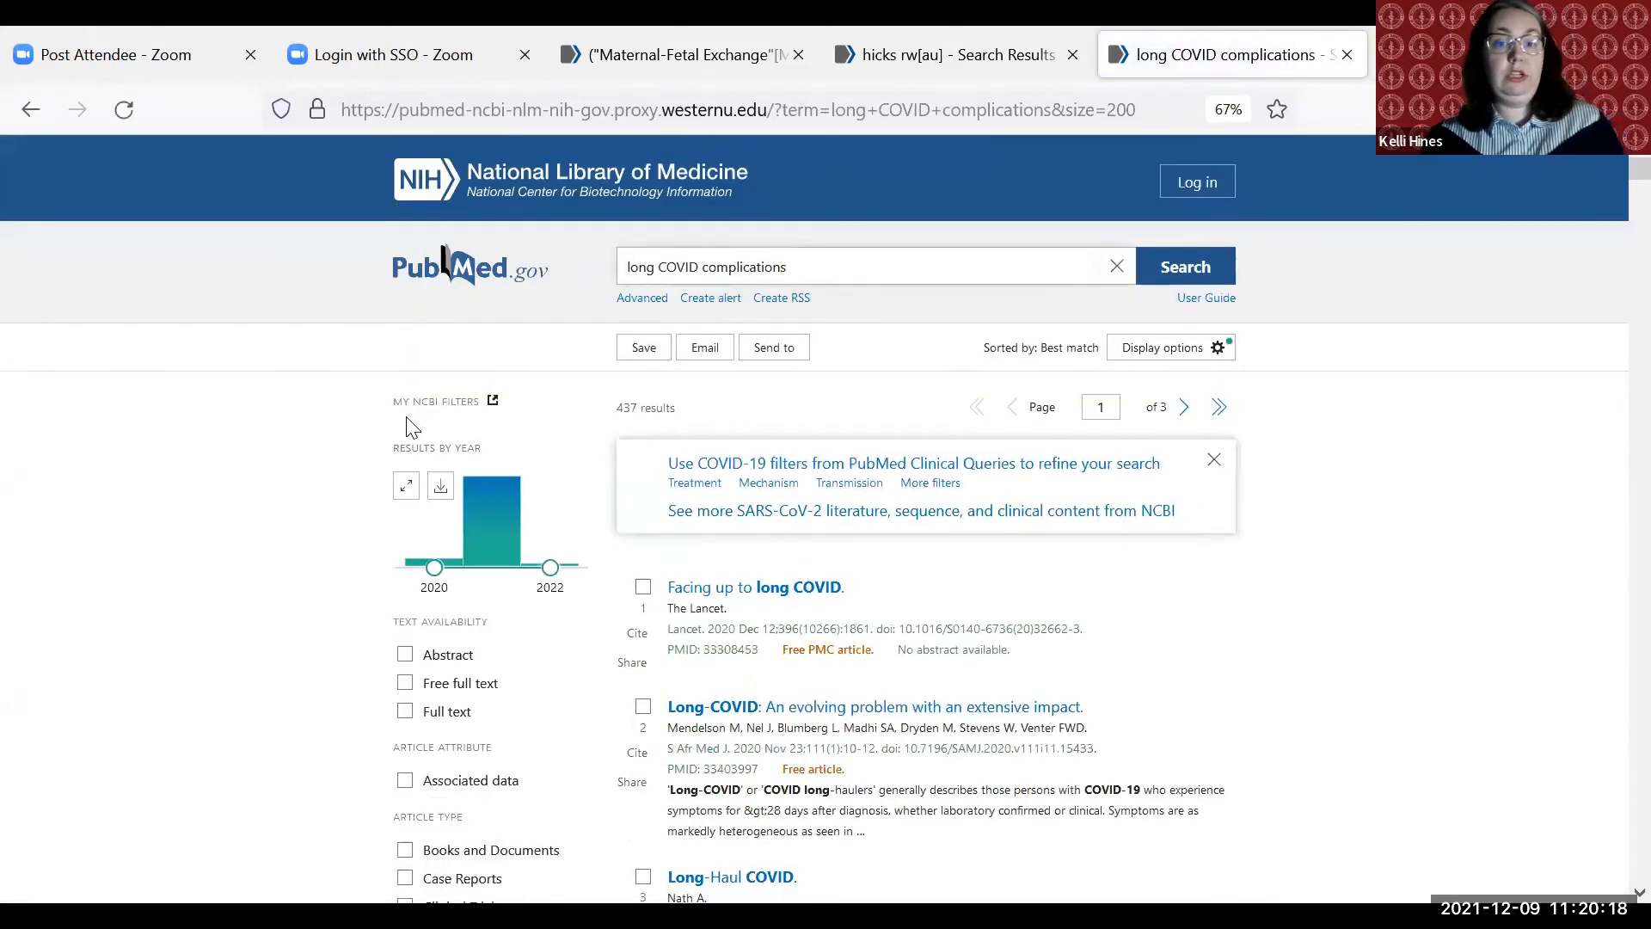
pyautogui.scroll(-2, 404, 423)
pyautogui.scroll(-2, 407, 423)
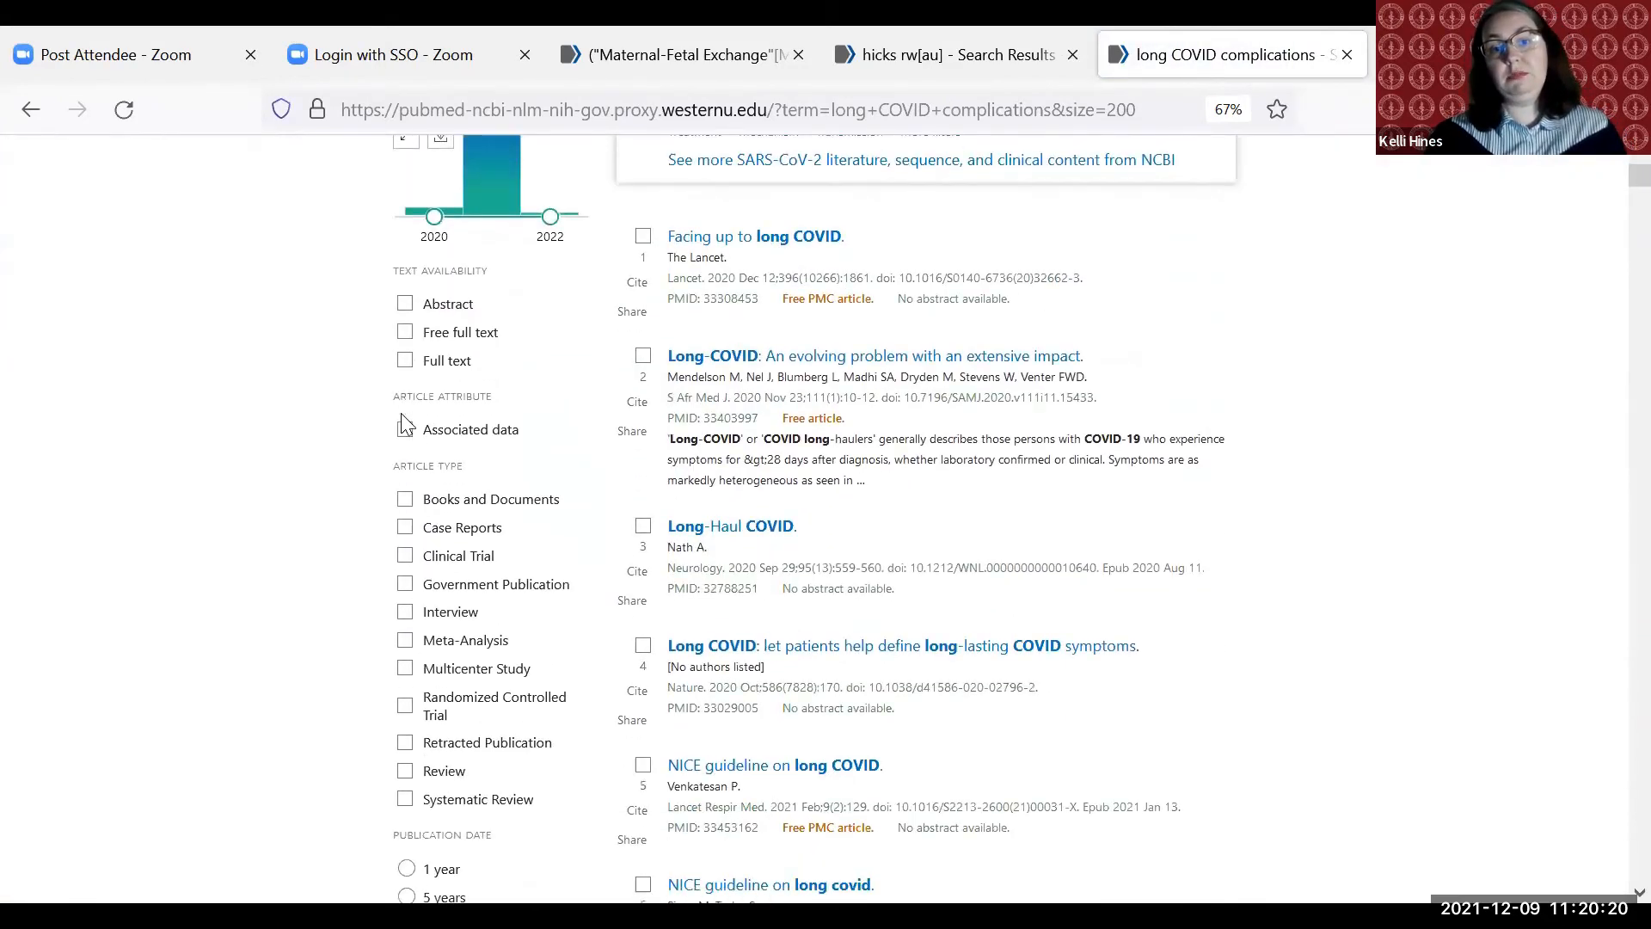
pyautogui.scroll(-4, 407, 423)
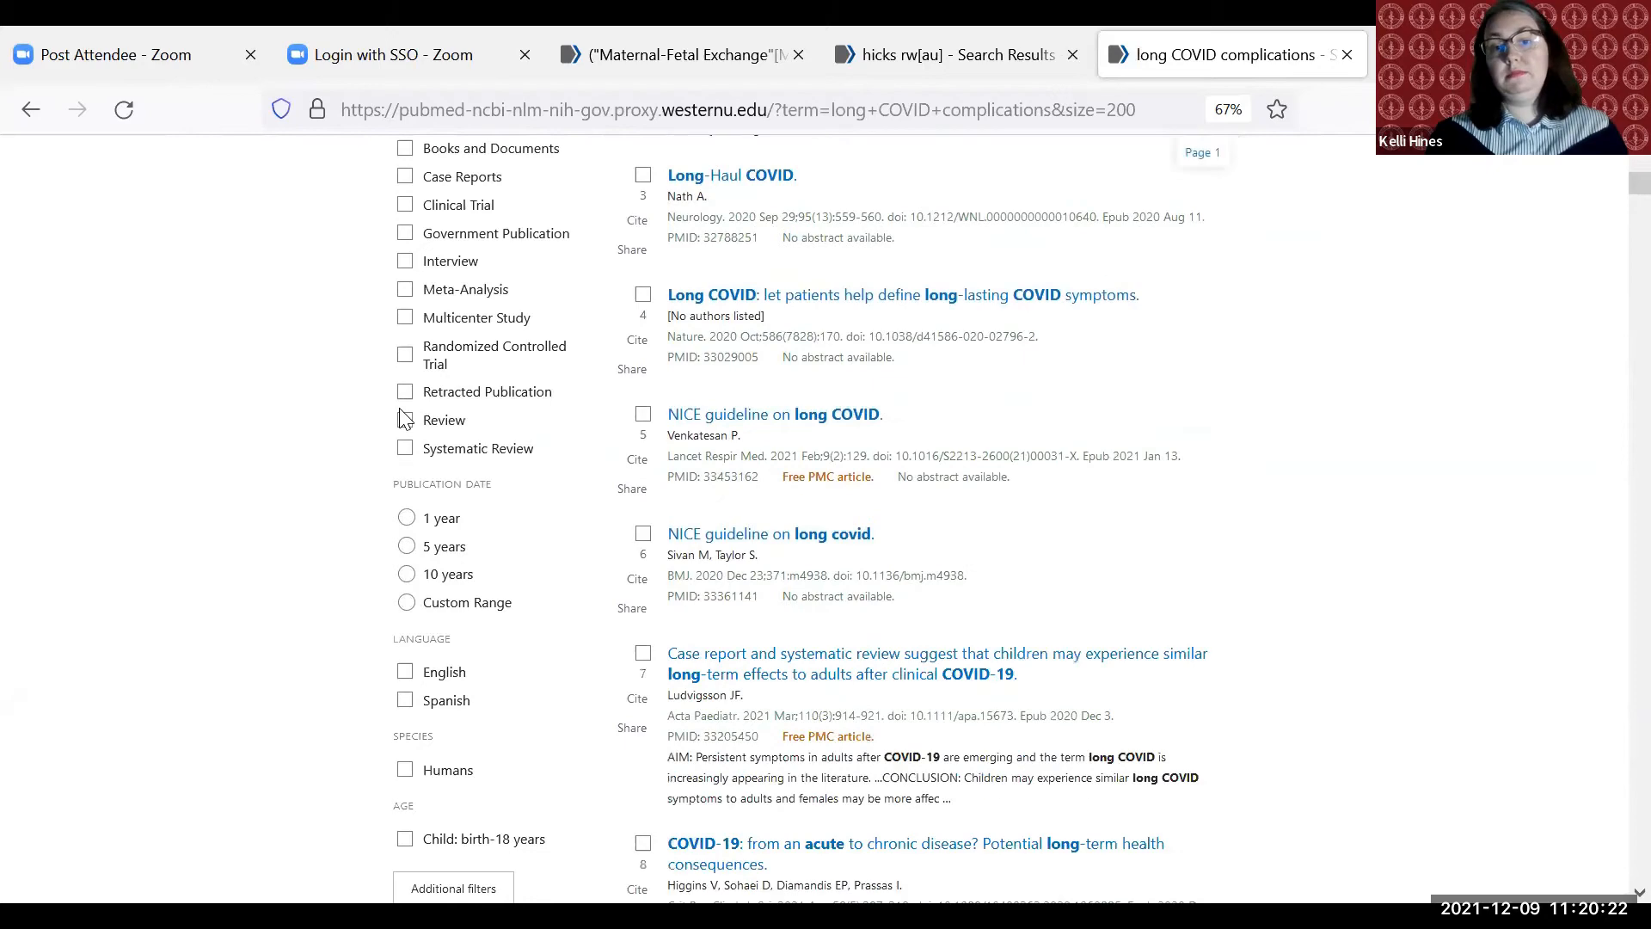
pyautogui.scroll(-2, 405, 420)
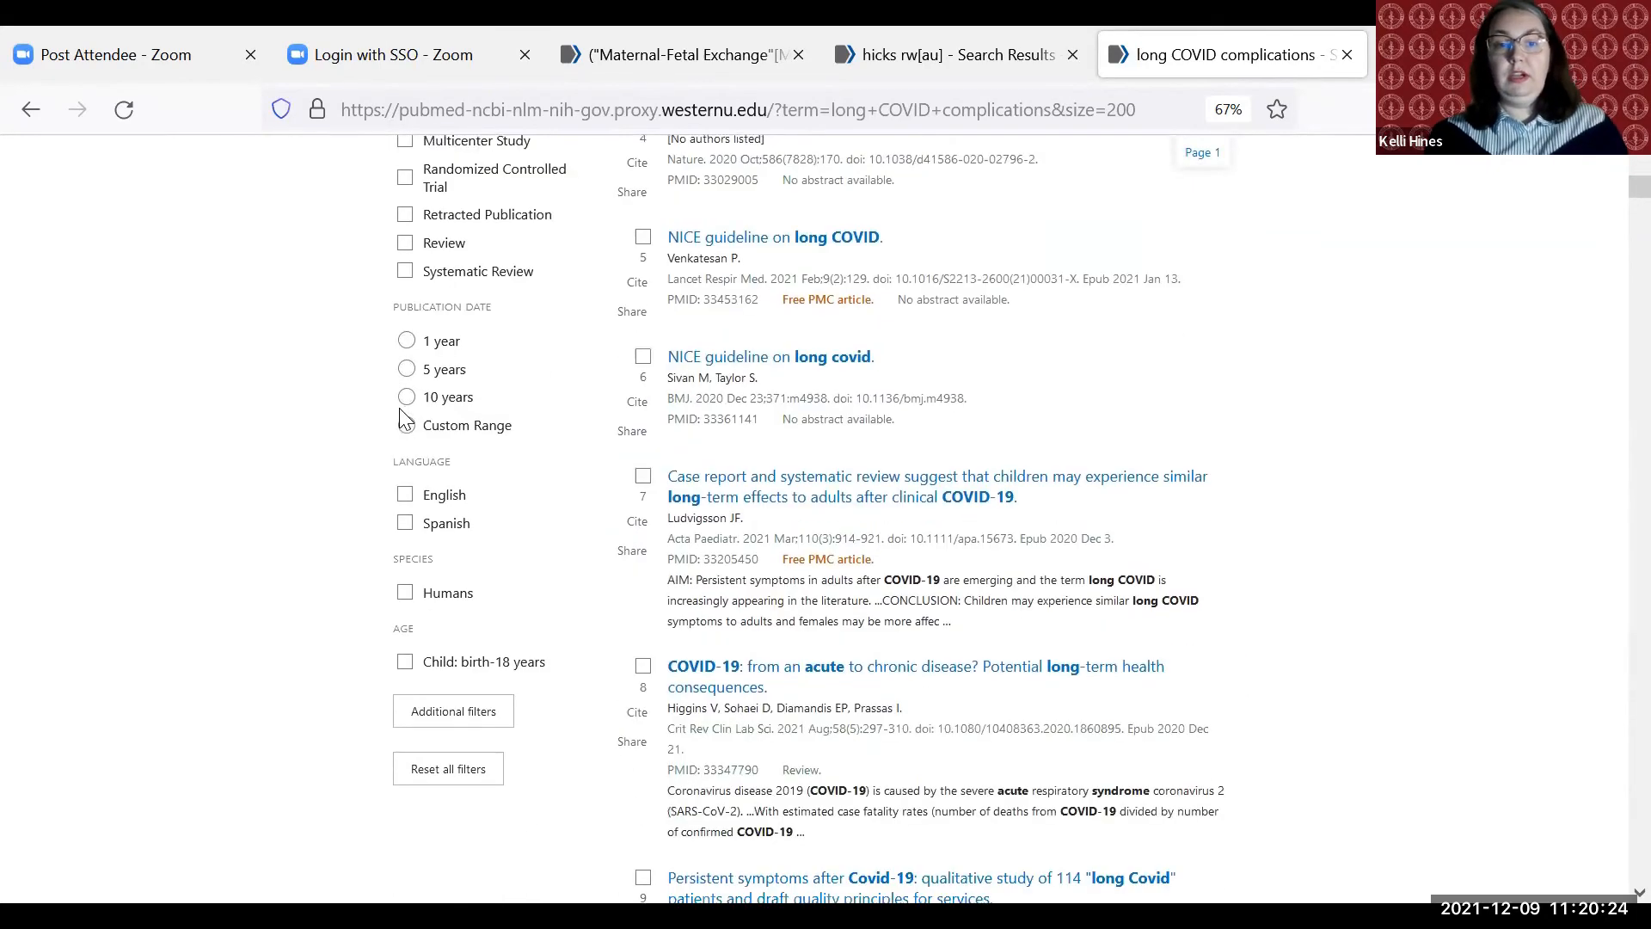
pyautogui.scroll(-7, 1169, 481)
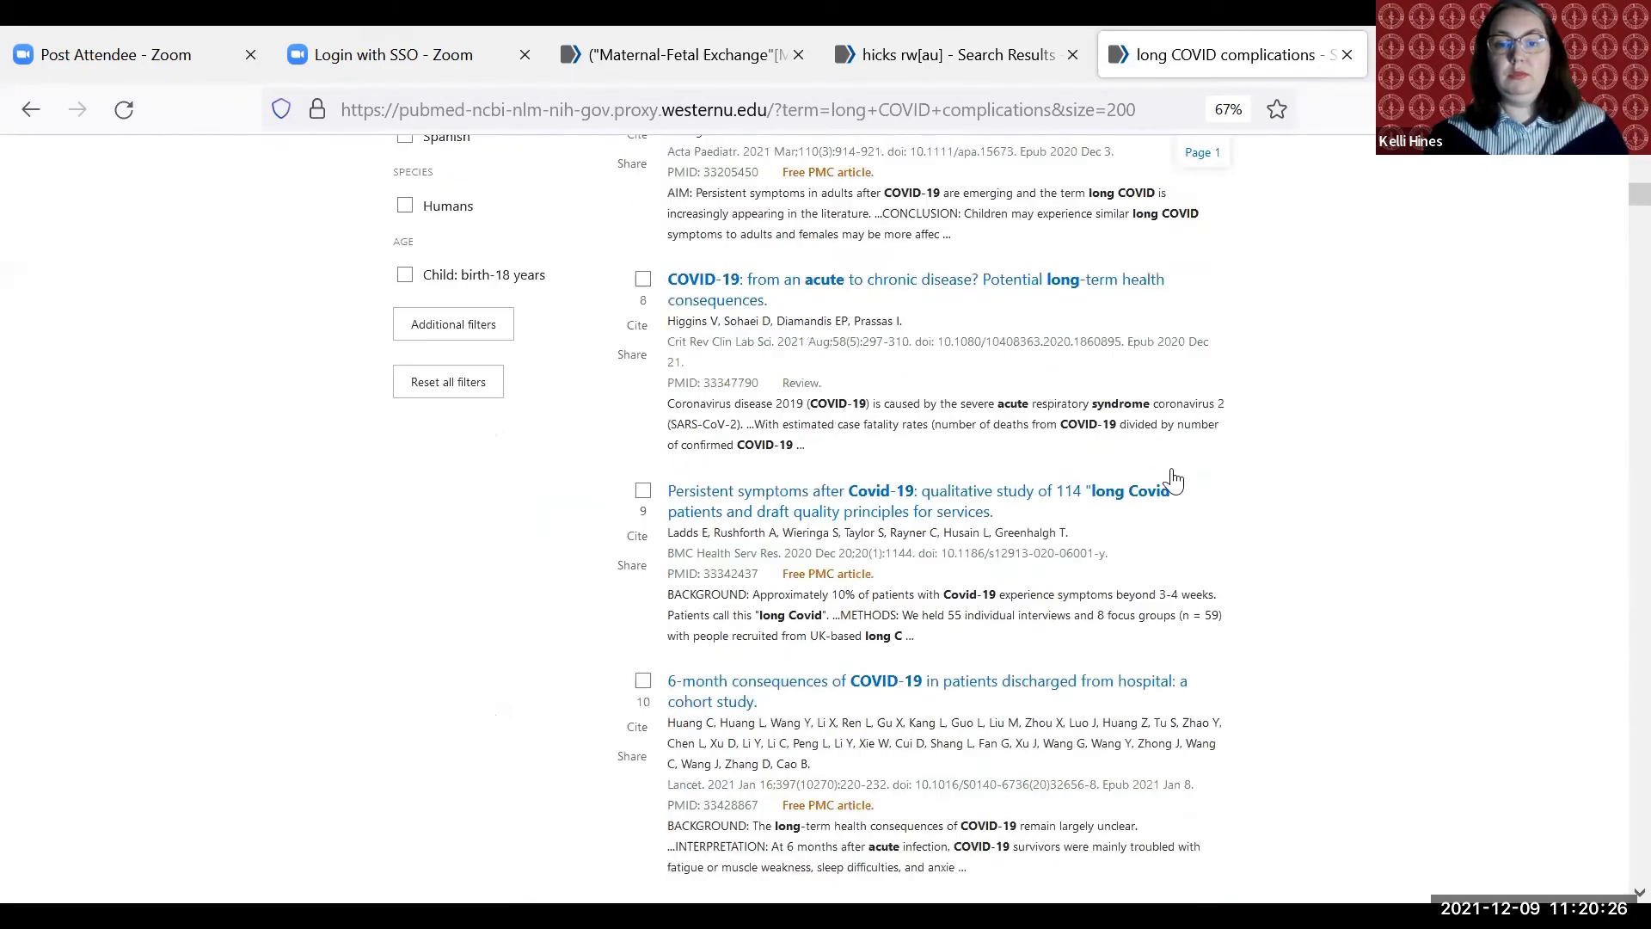
pyautogui.scroll(14, 1174, 484)
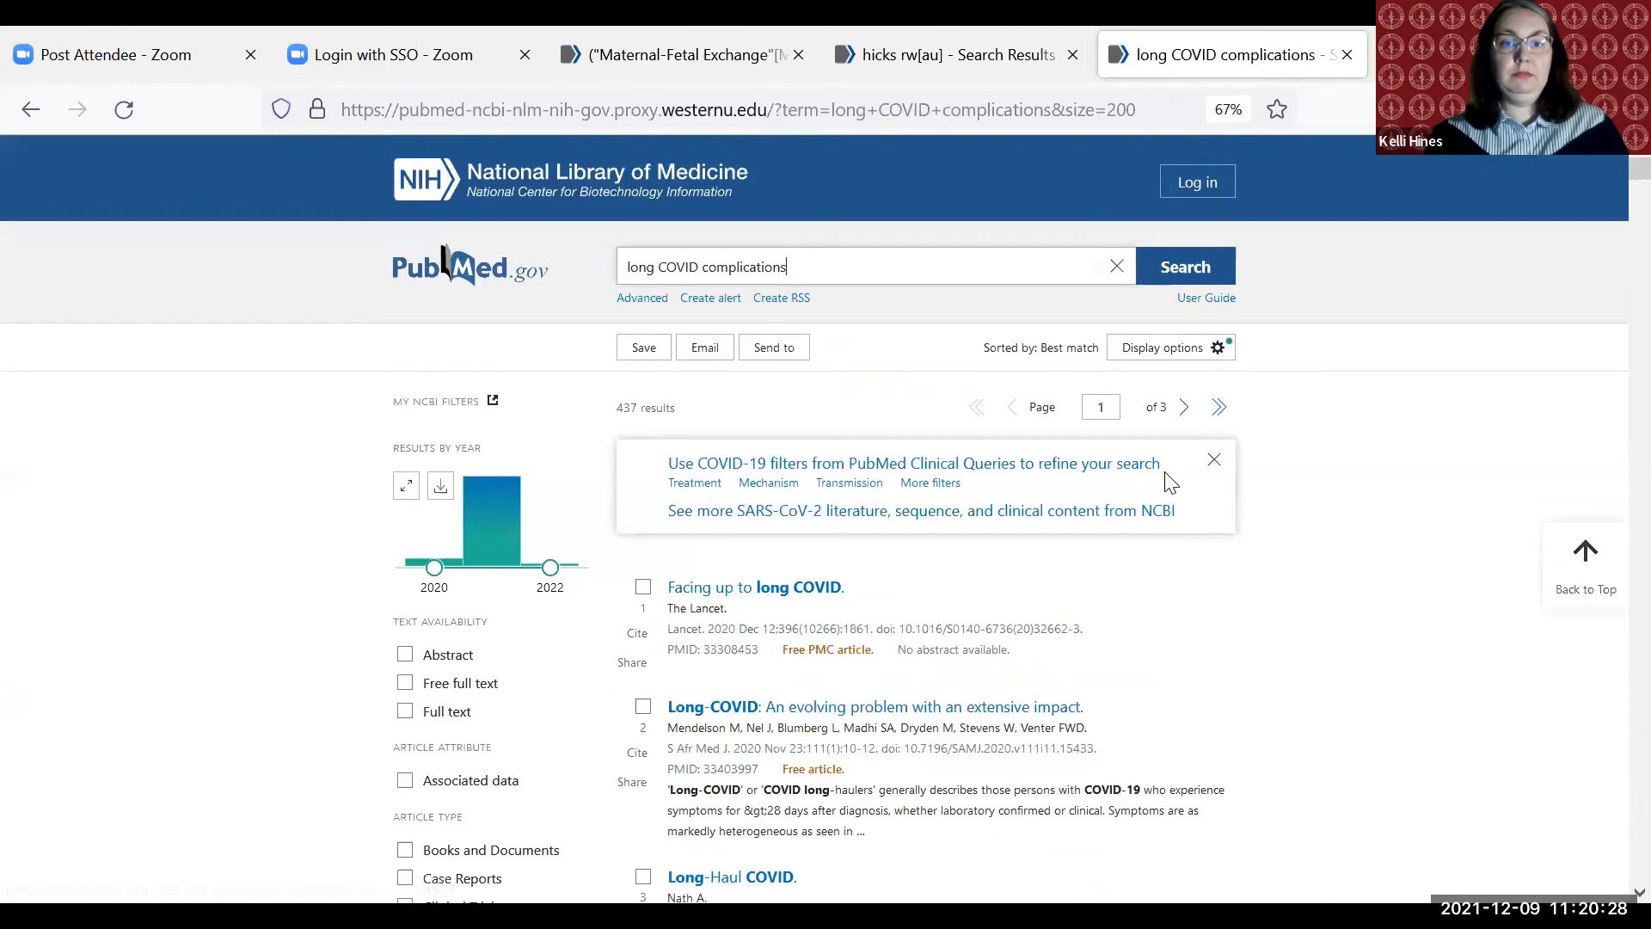
# - Replace the PubMed query with "delta variant forecasting" and run the search
pyautogui.hotkey('ctrl', 'a')
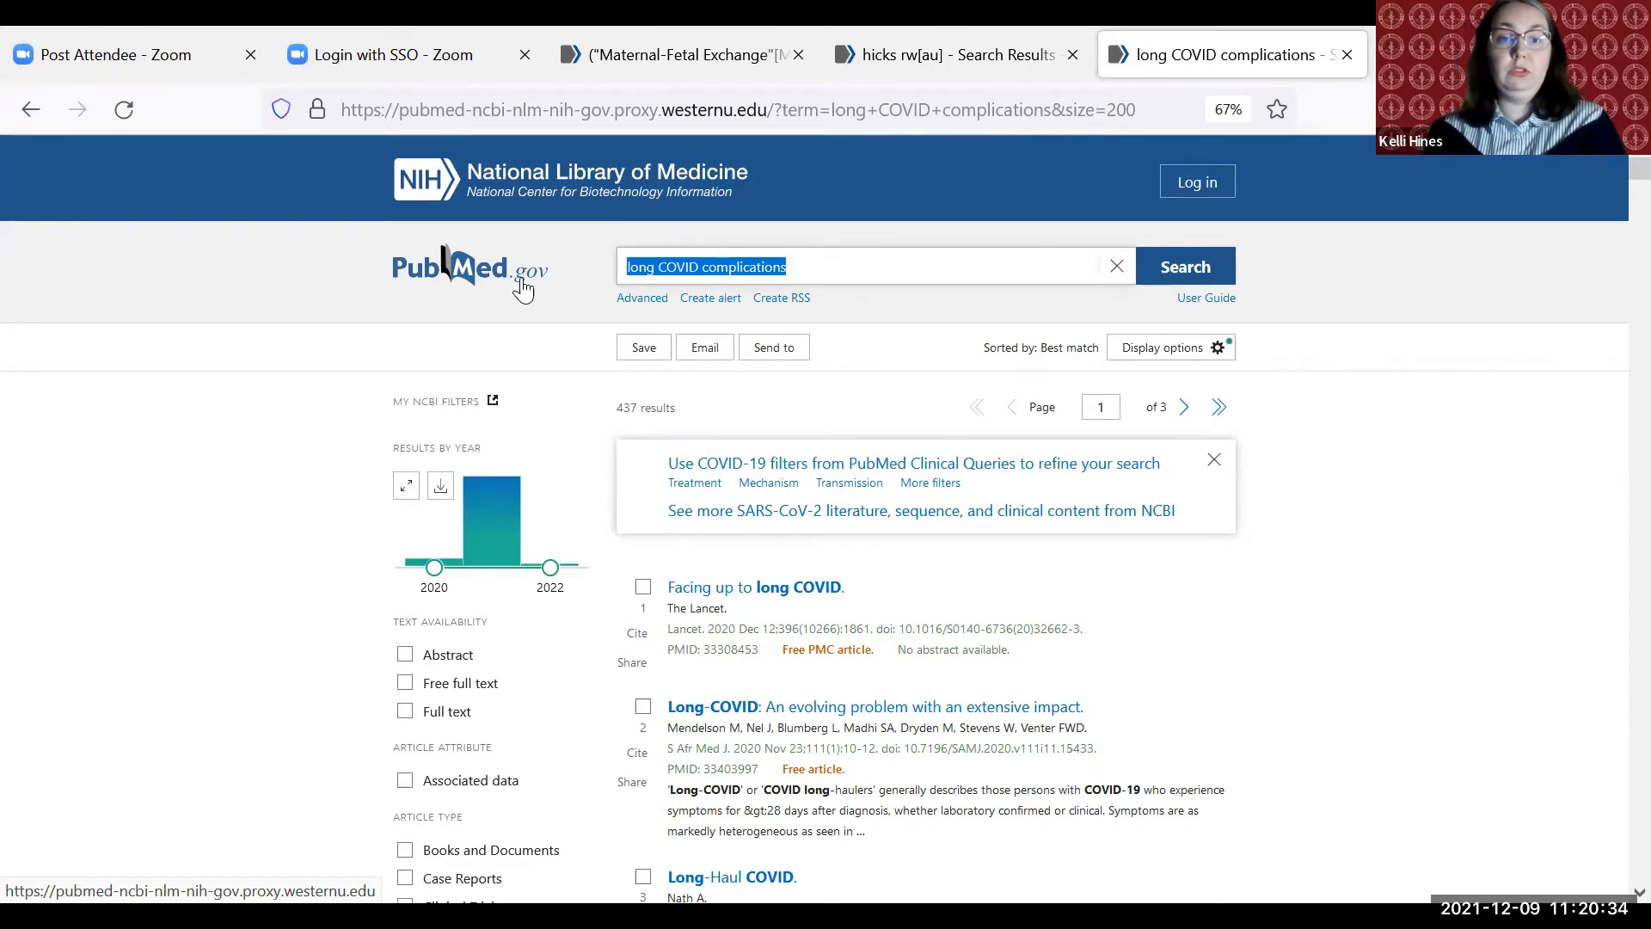
pyautogui.write('delta variant f')
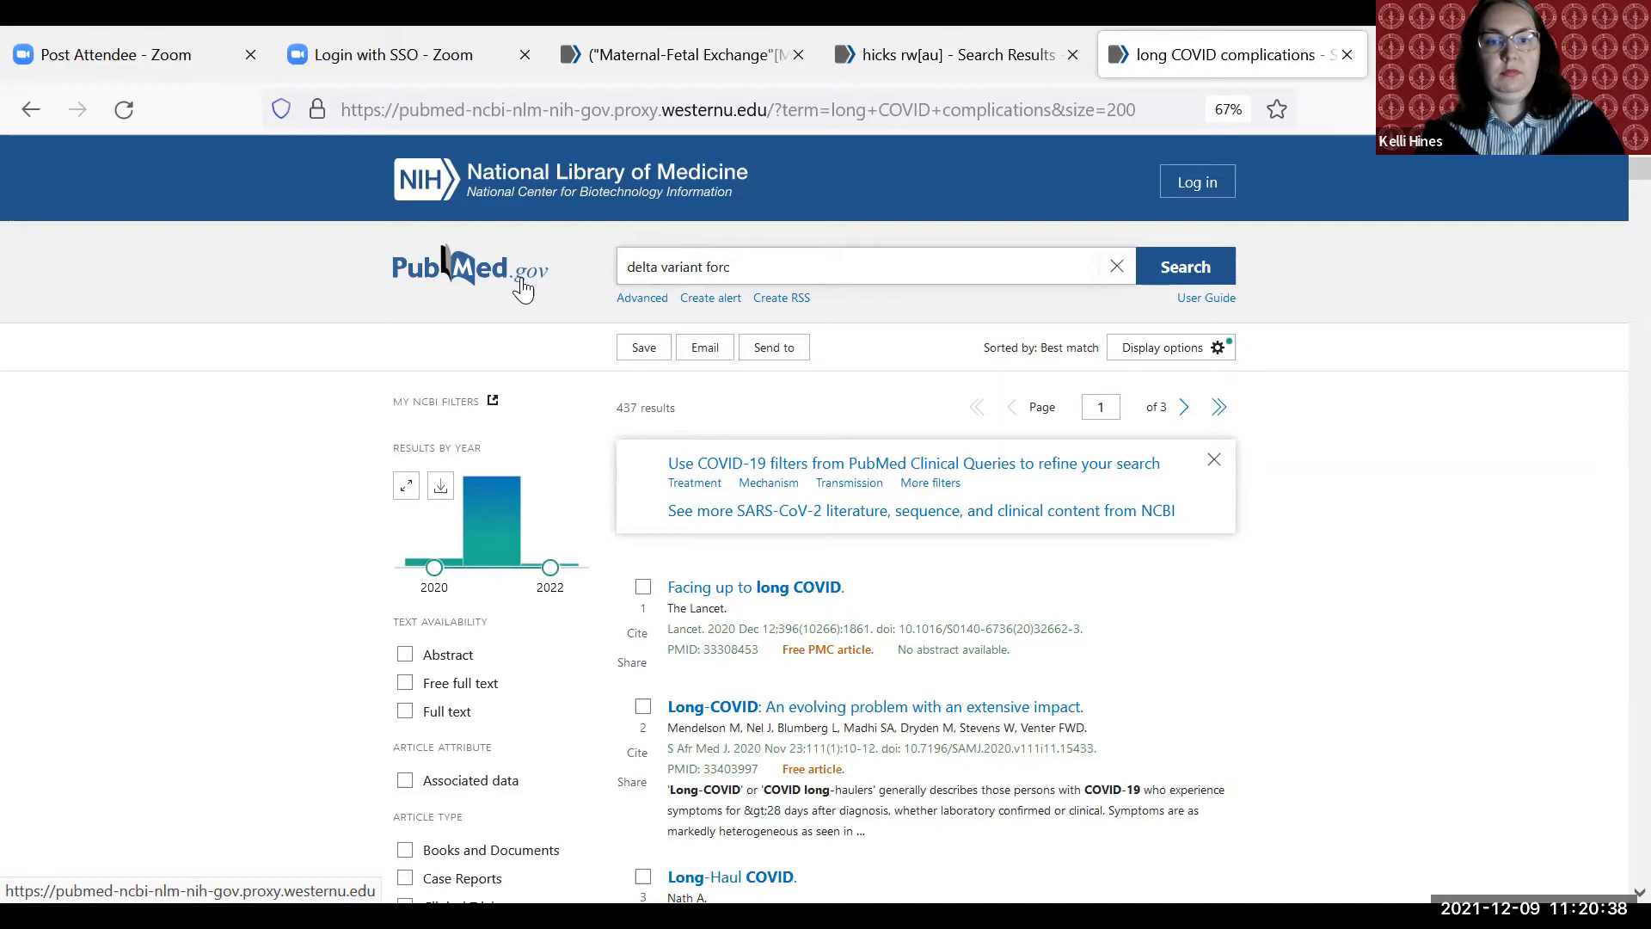
pyautogui.write('orecasting')
pyautogui.press('Return')
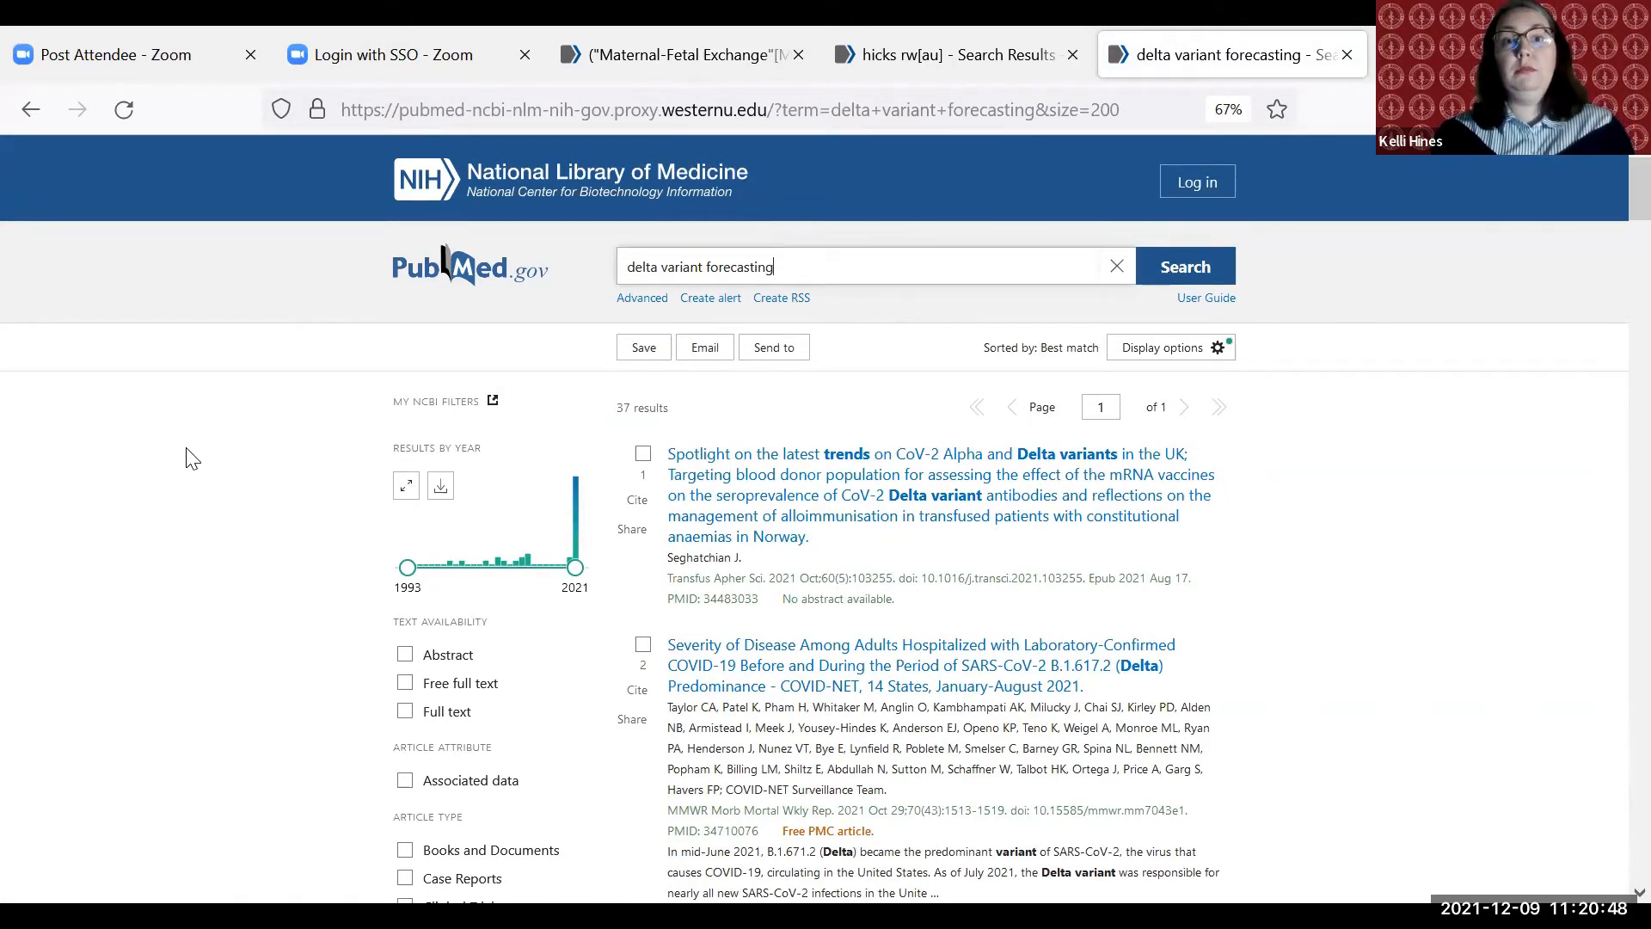
# - Return to the PubMed home page, open the FAQs & User Guide and look over the FAQs and Search PubMed topics
pyautogui.click(462, 289)
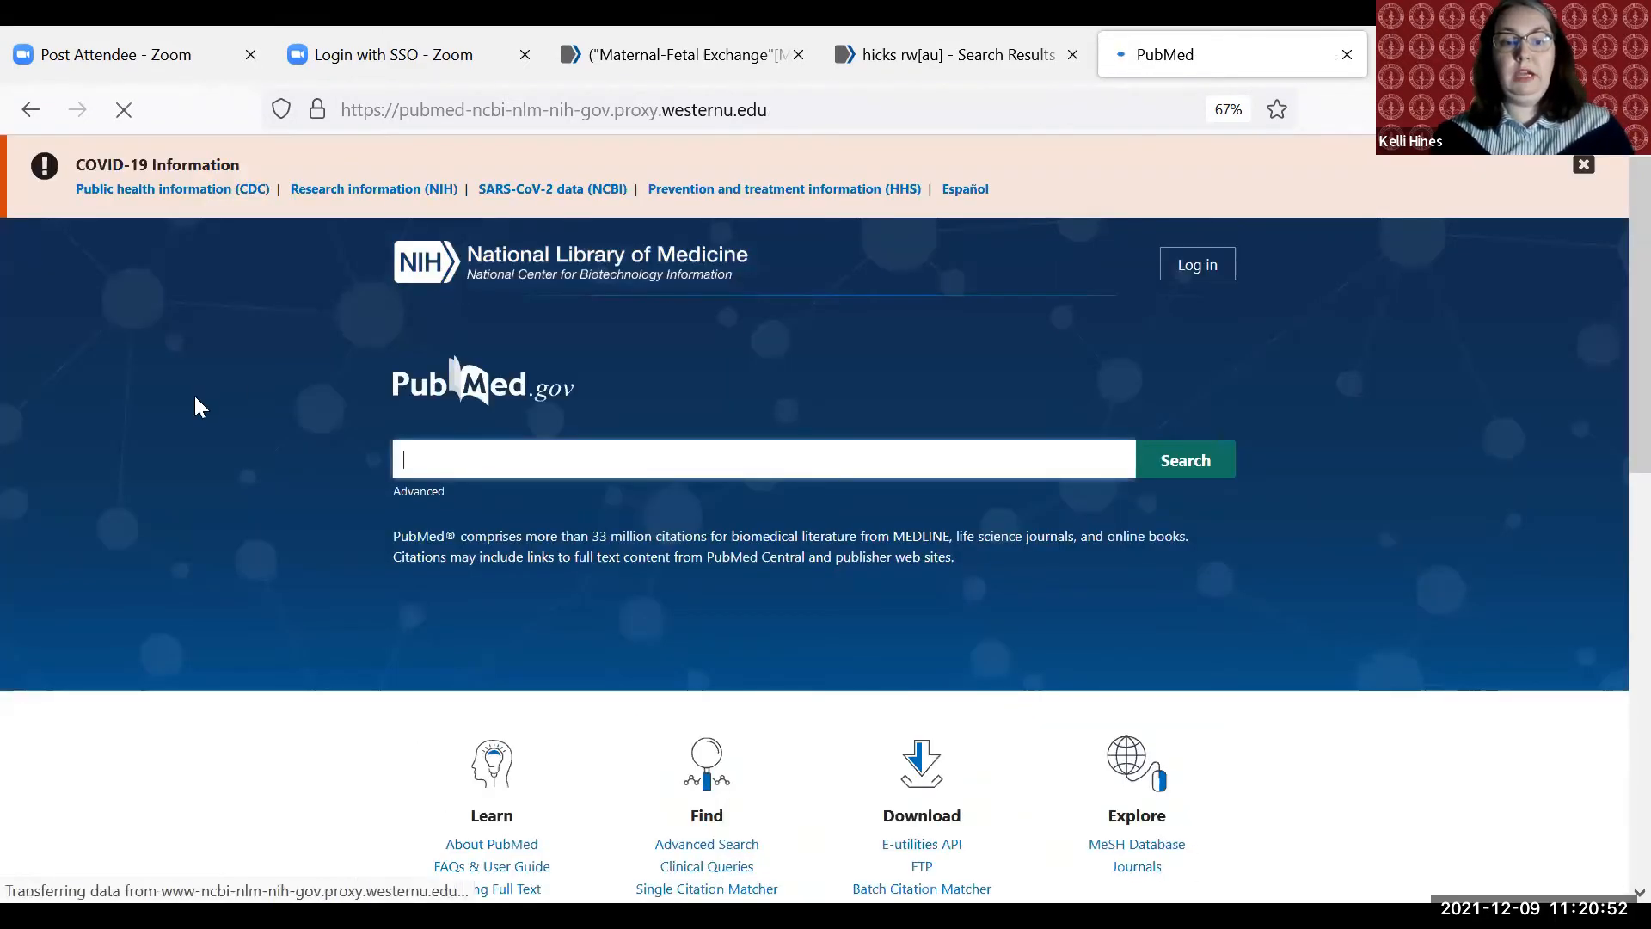
pyautogui.scroll(-4, 194, 398)
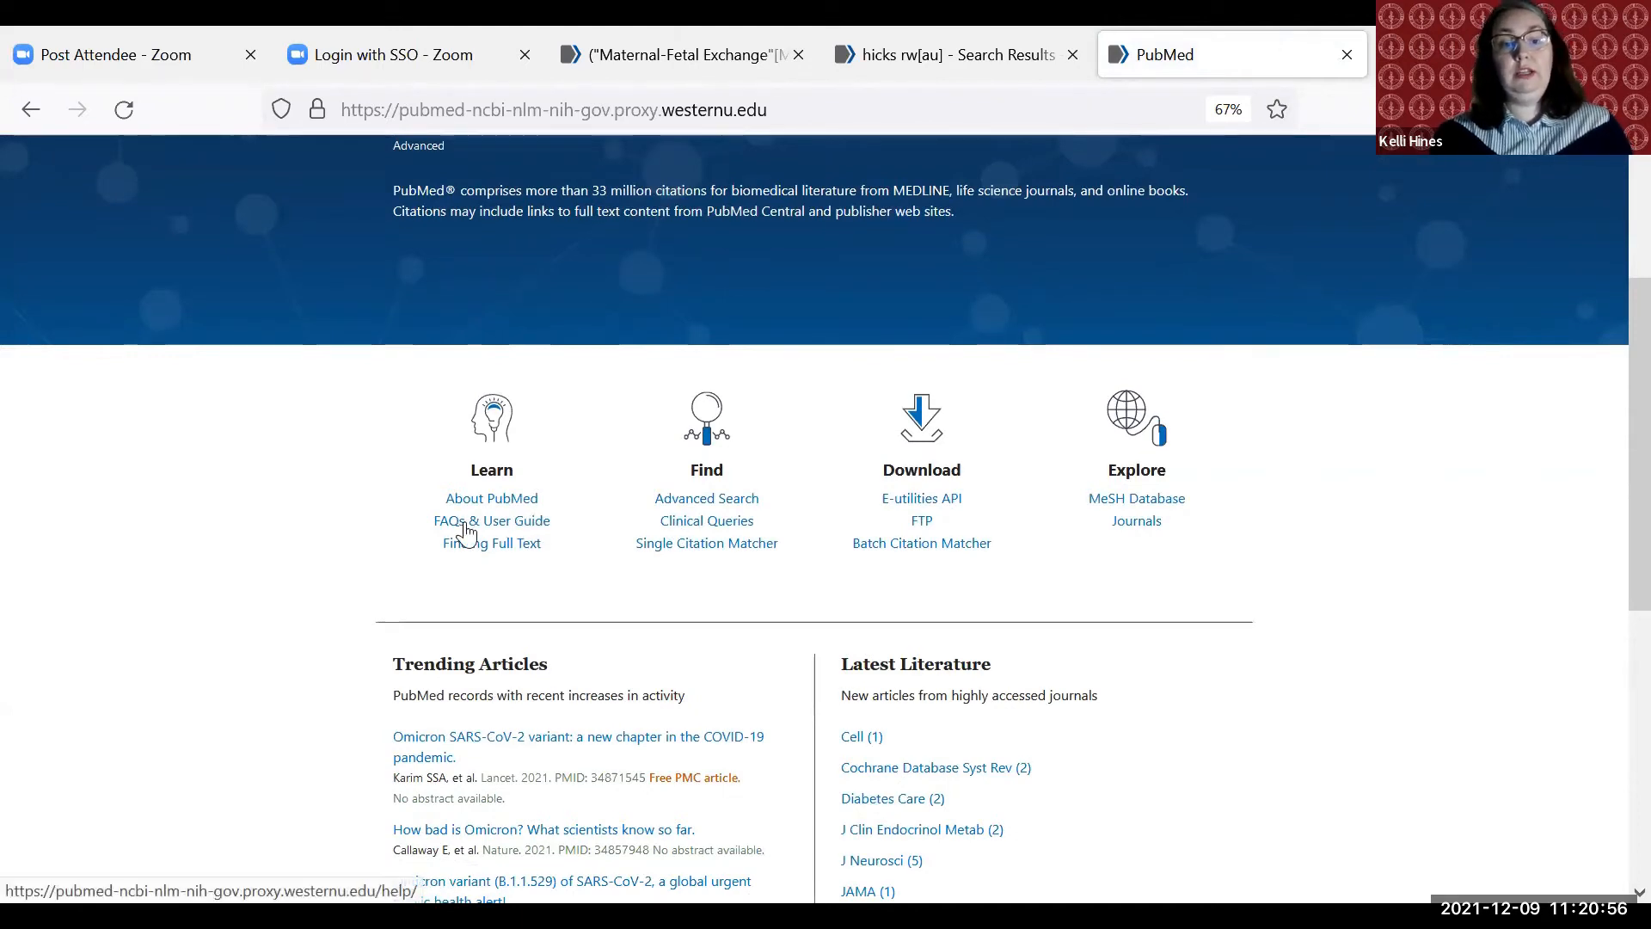
pyautogui.click(510, 531)
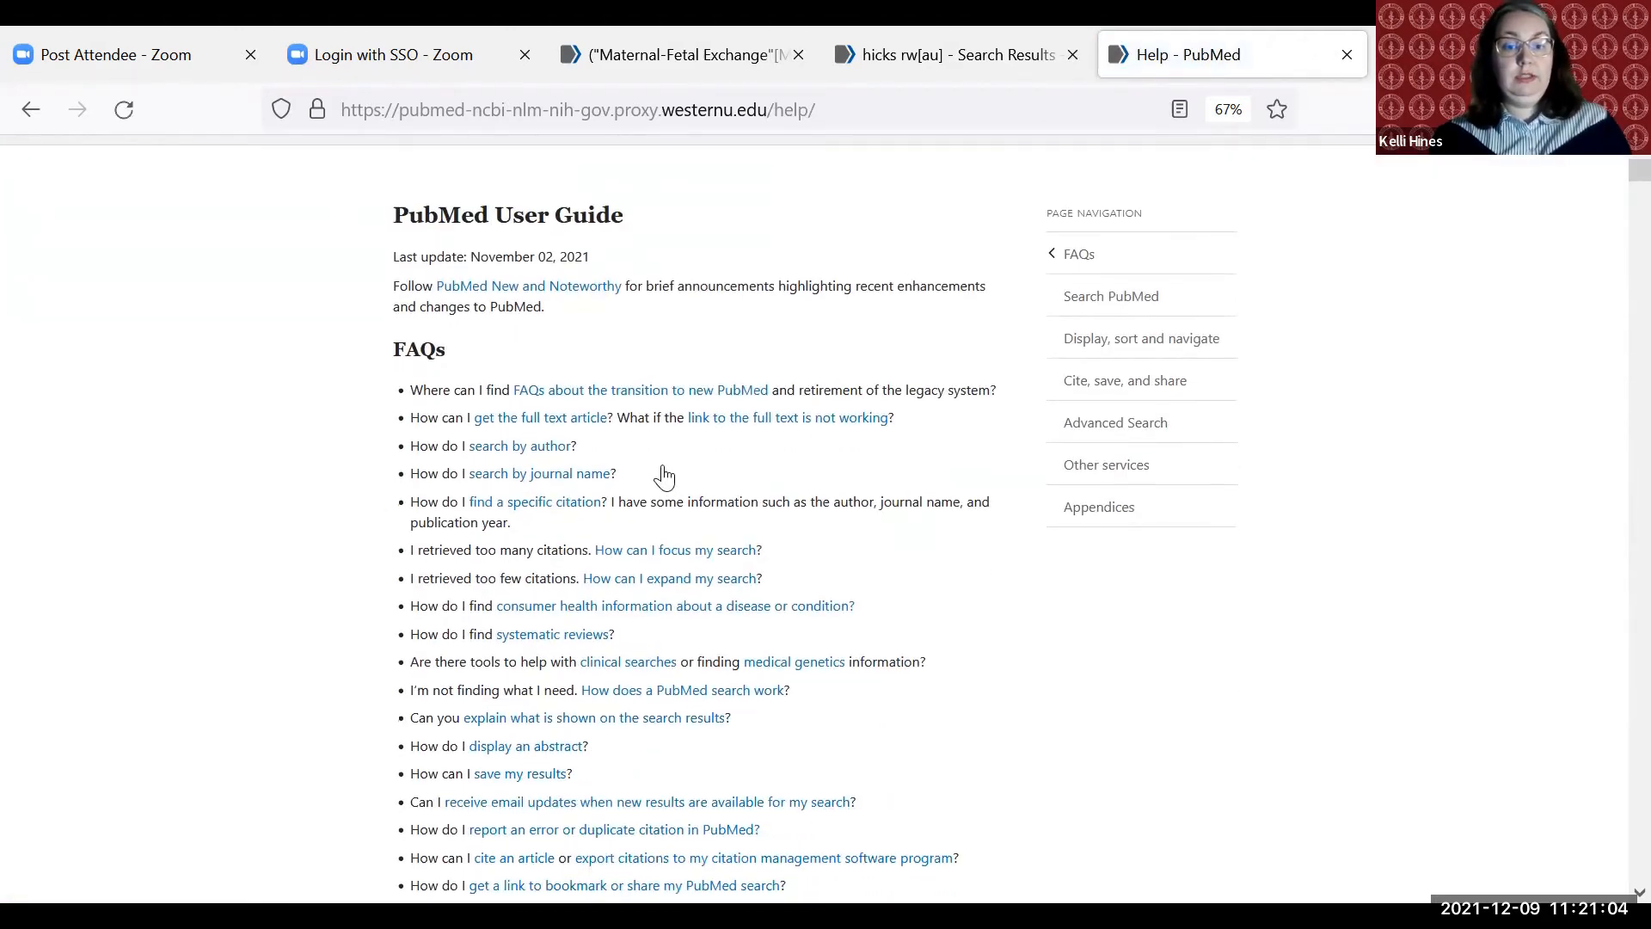
pyautogui.scroll(-2, 874, 427)
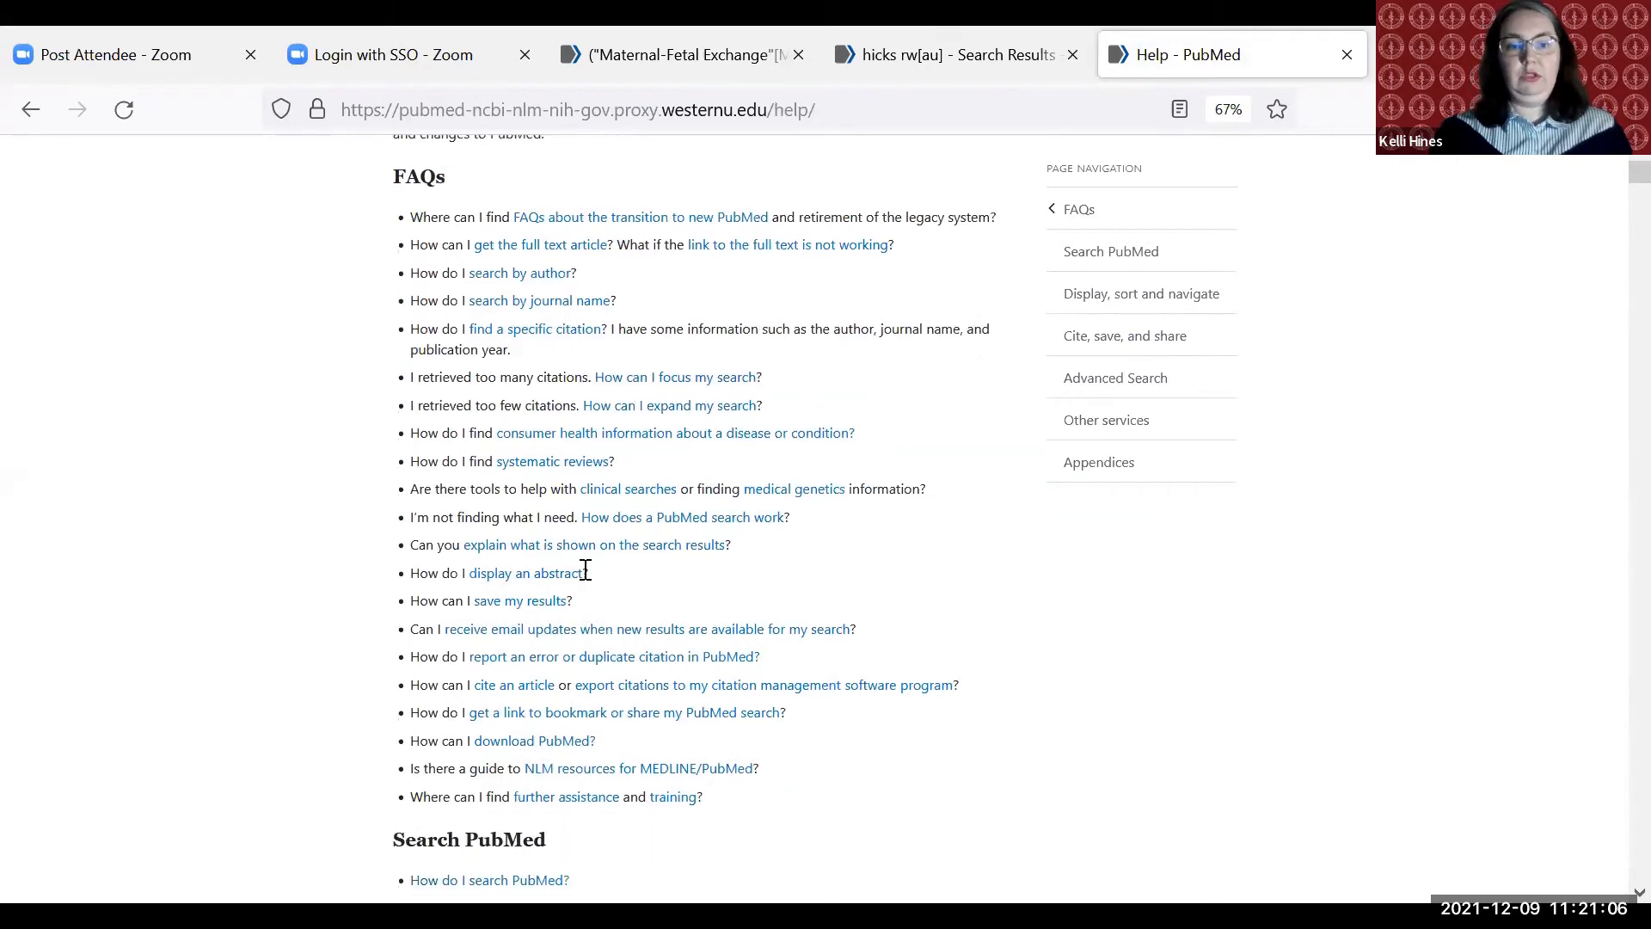
pyautogui.scroll(-5, 911, 484)
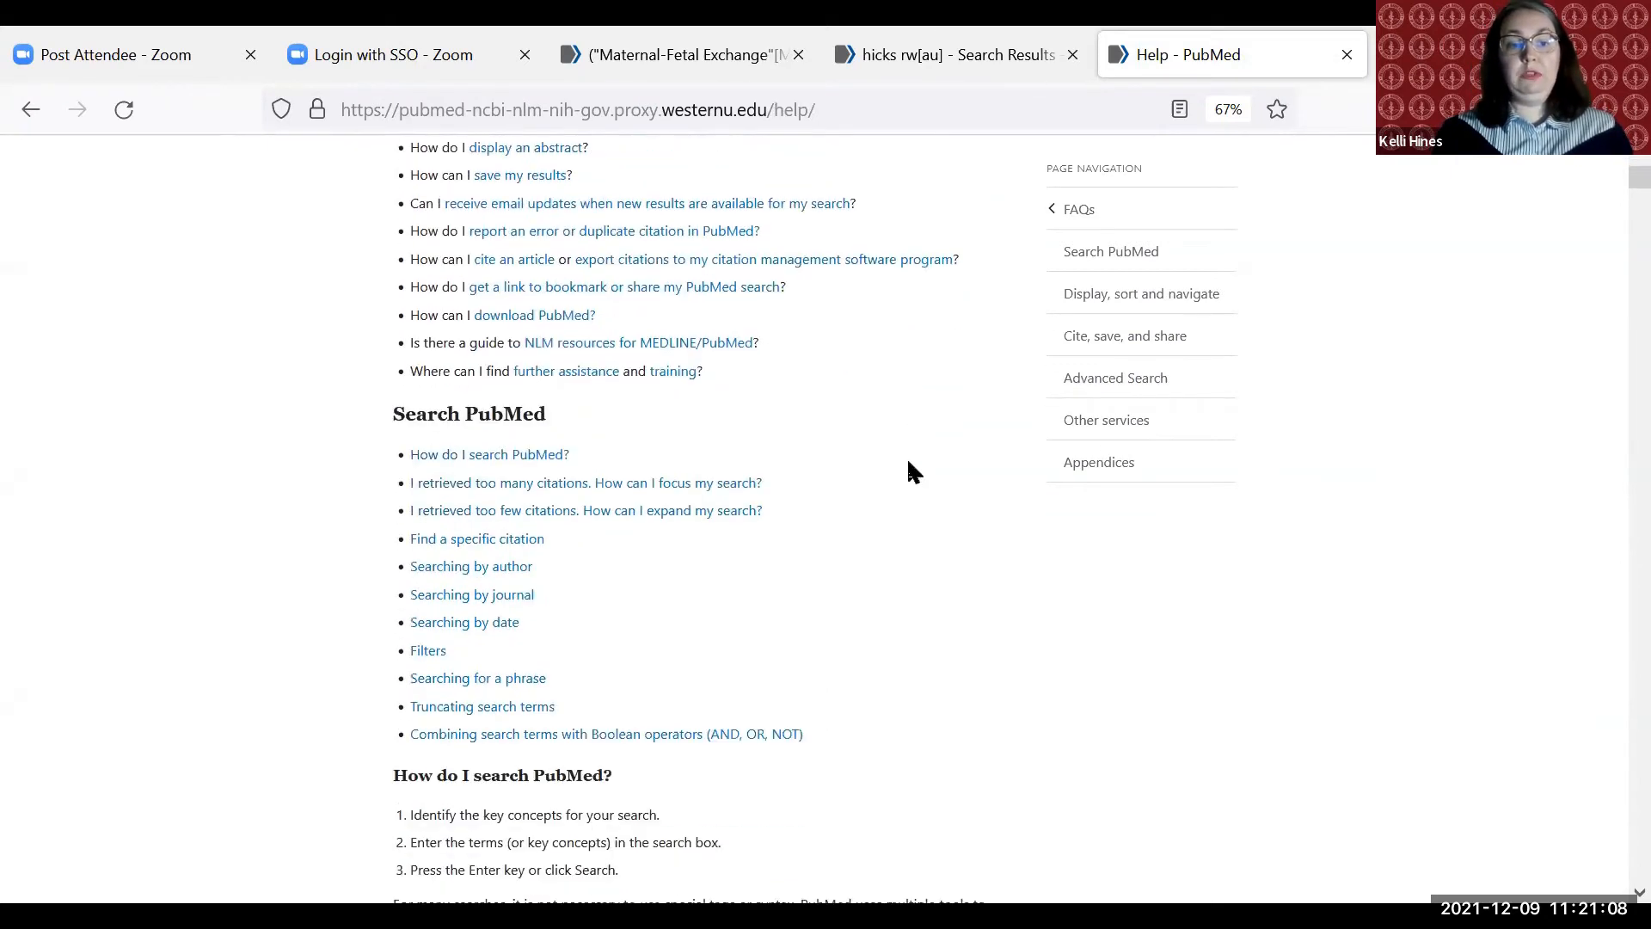
# - Open the guide's "Searching by author" section, read through the author search advice and return to the start of the guide
pyautogui.click(461, 553)
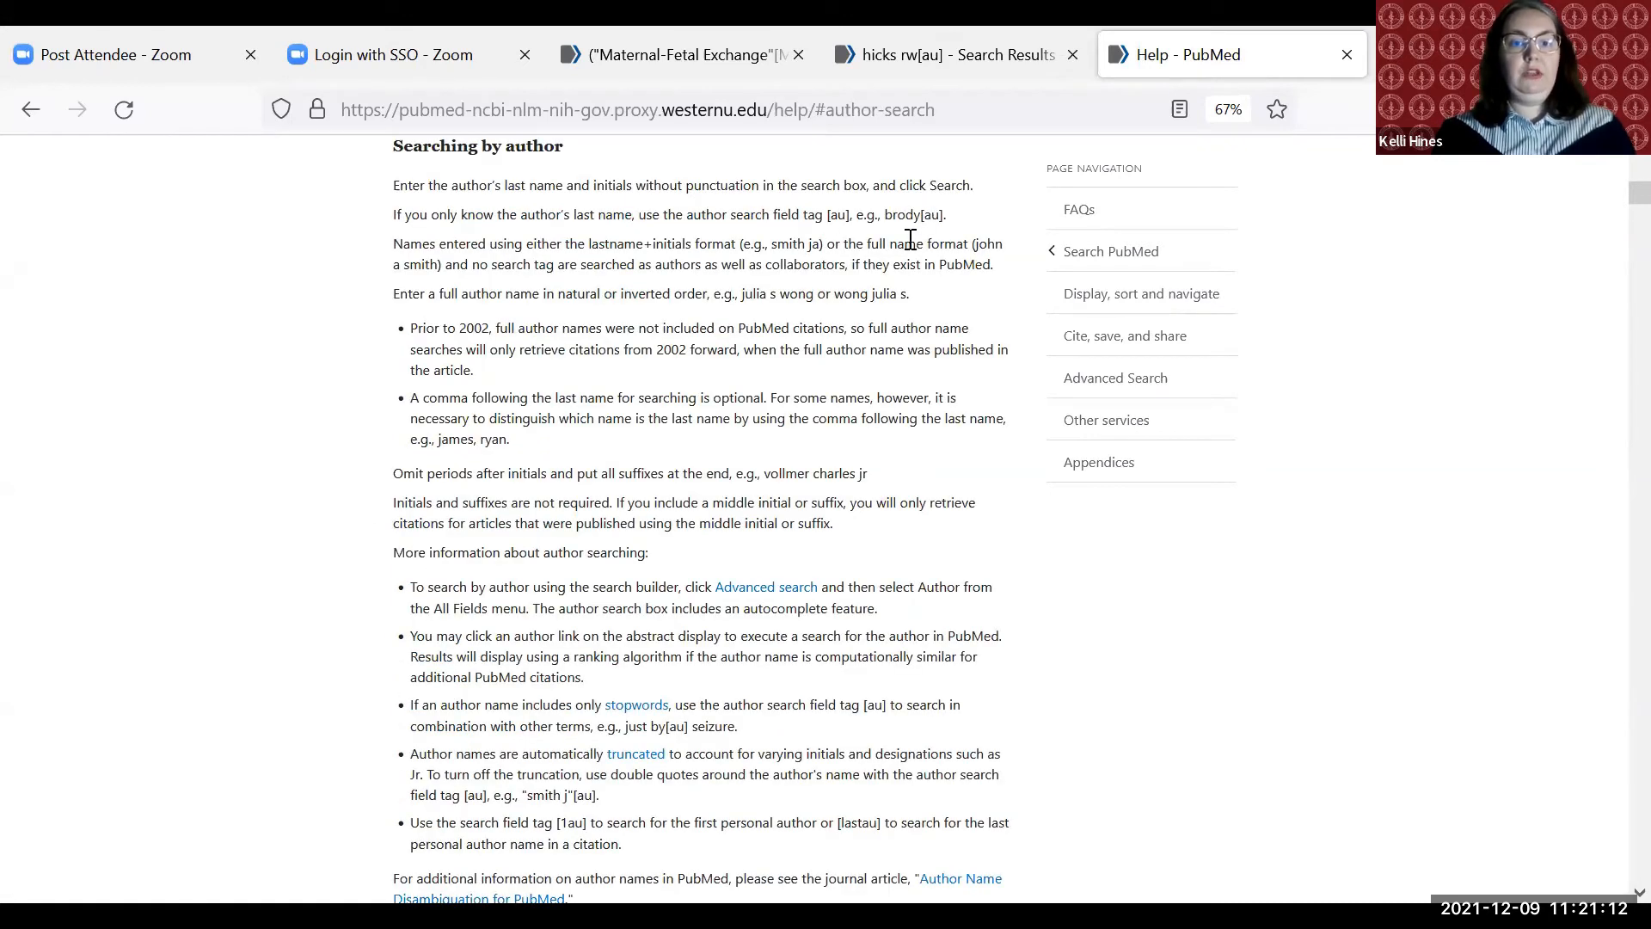
pyautogui.scroll(-1, 911, 239)
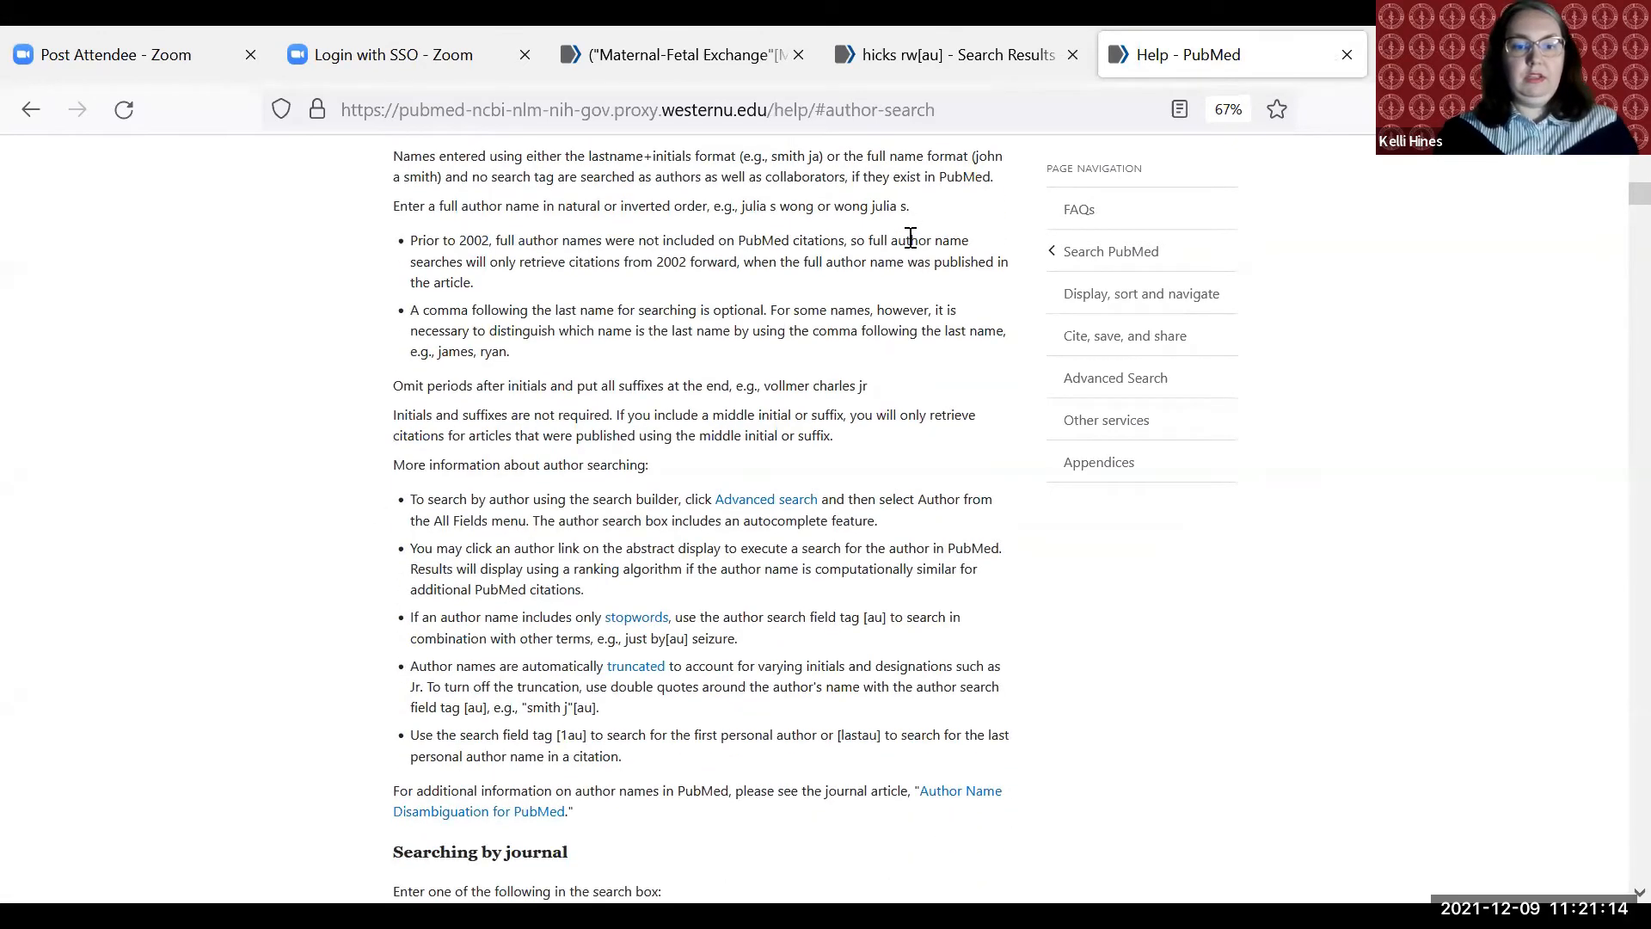
pyautogui.scroll(-2, 910, 239)
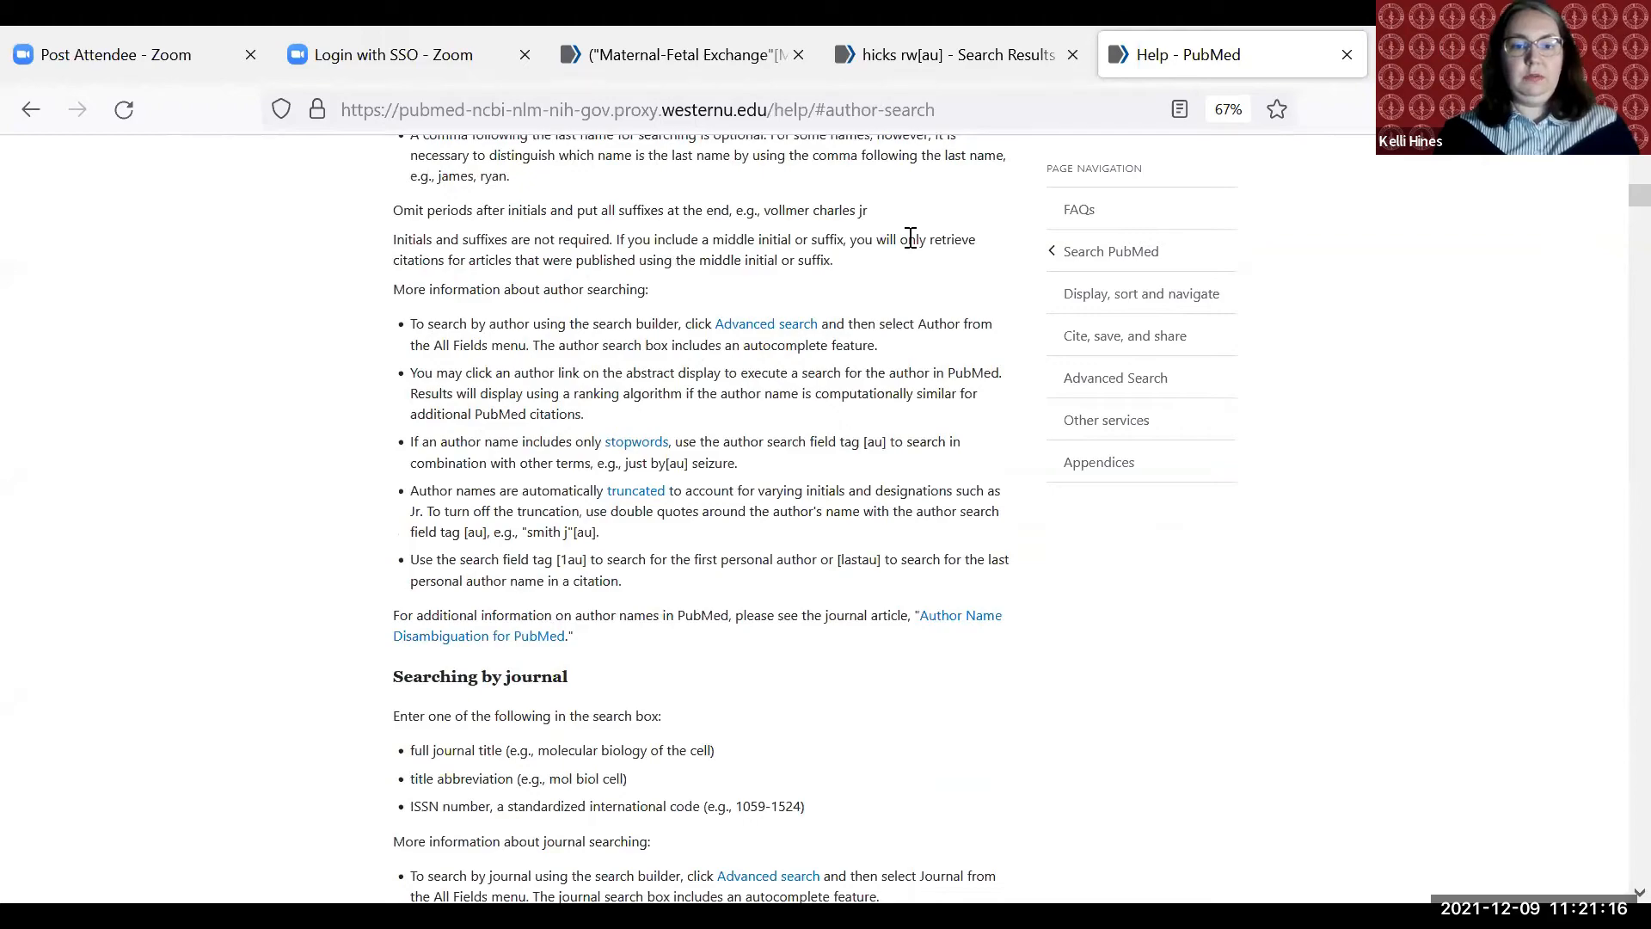
pyautogui.scroll(-2, 911, 239)
pyautogui.scroll(6, 1016, 283)
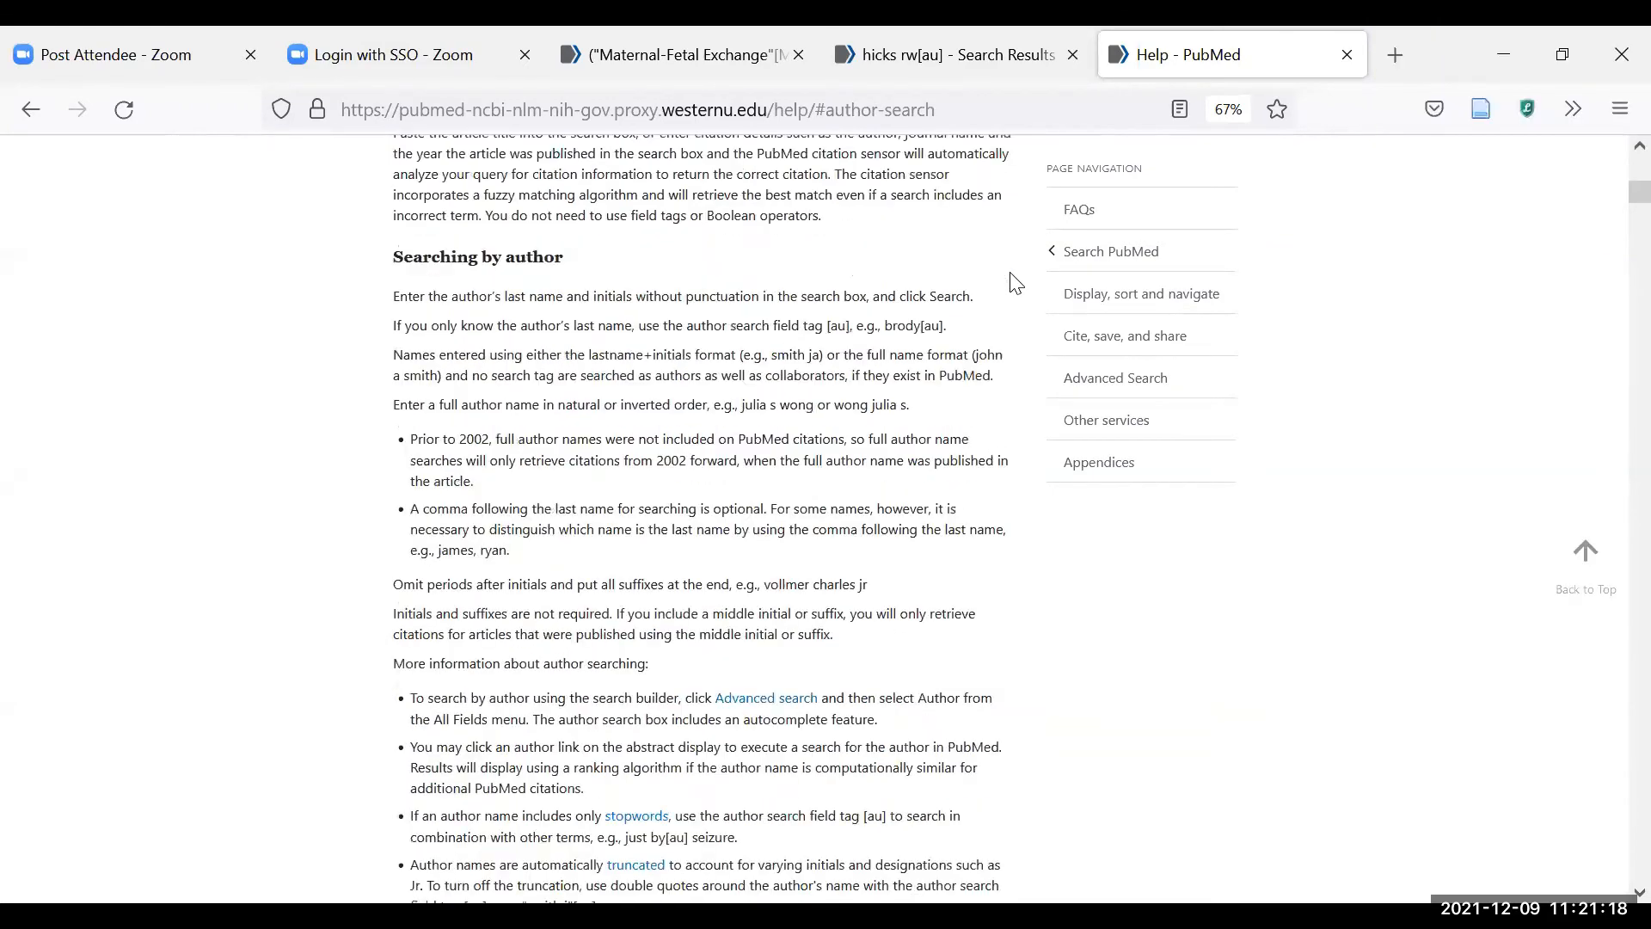
pyautogui.scroll(7, 1011, 275)
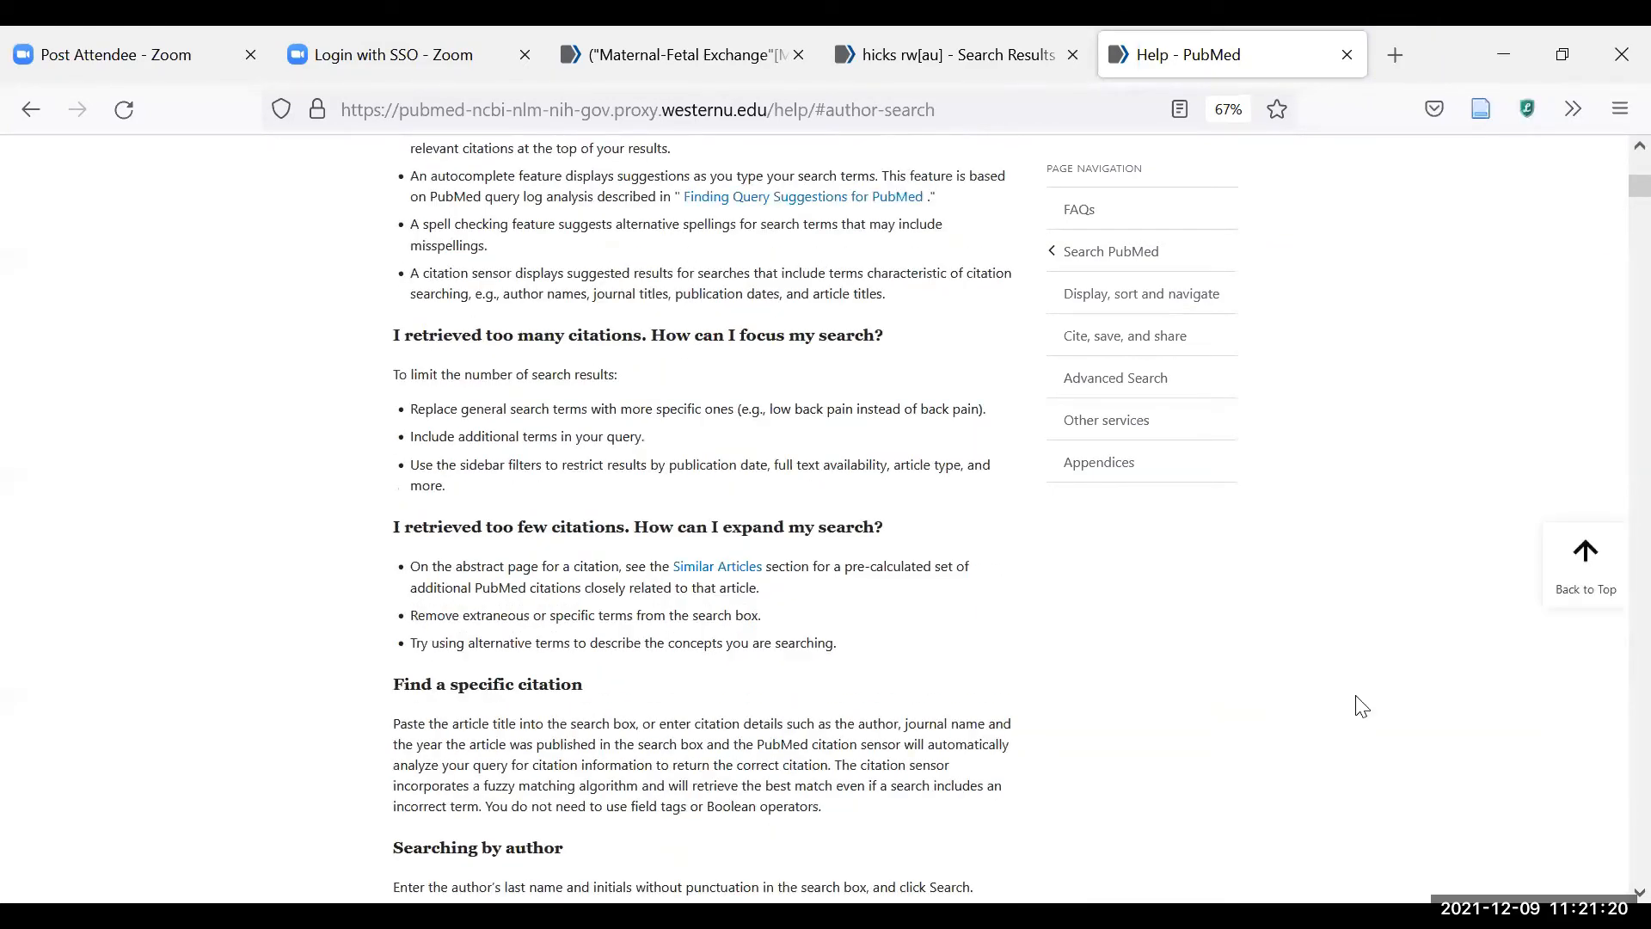
pyautogui.scroll(9, 339, 512)
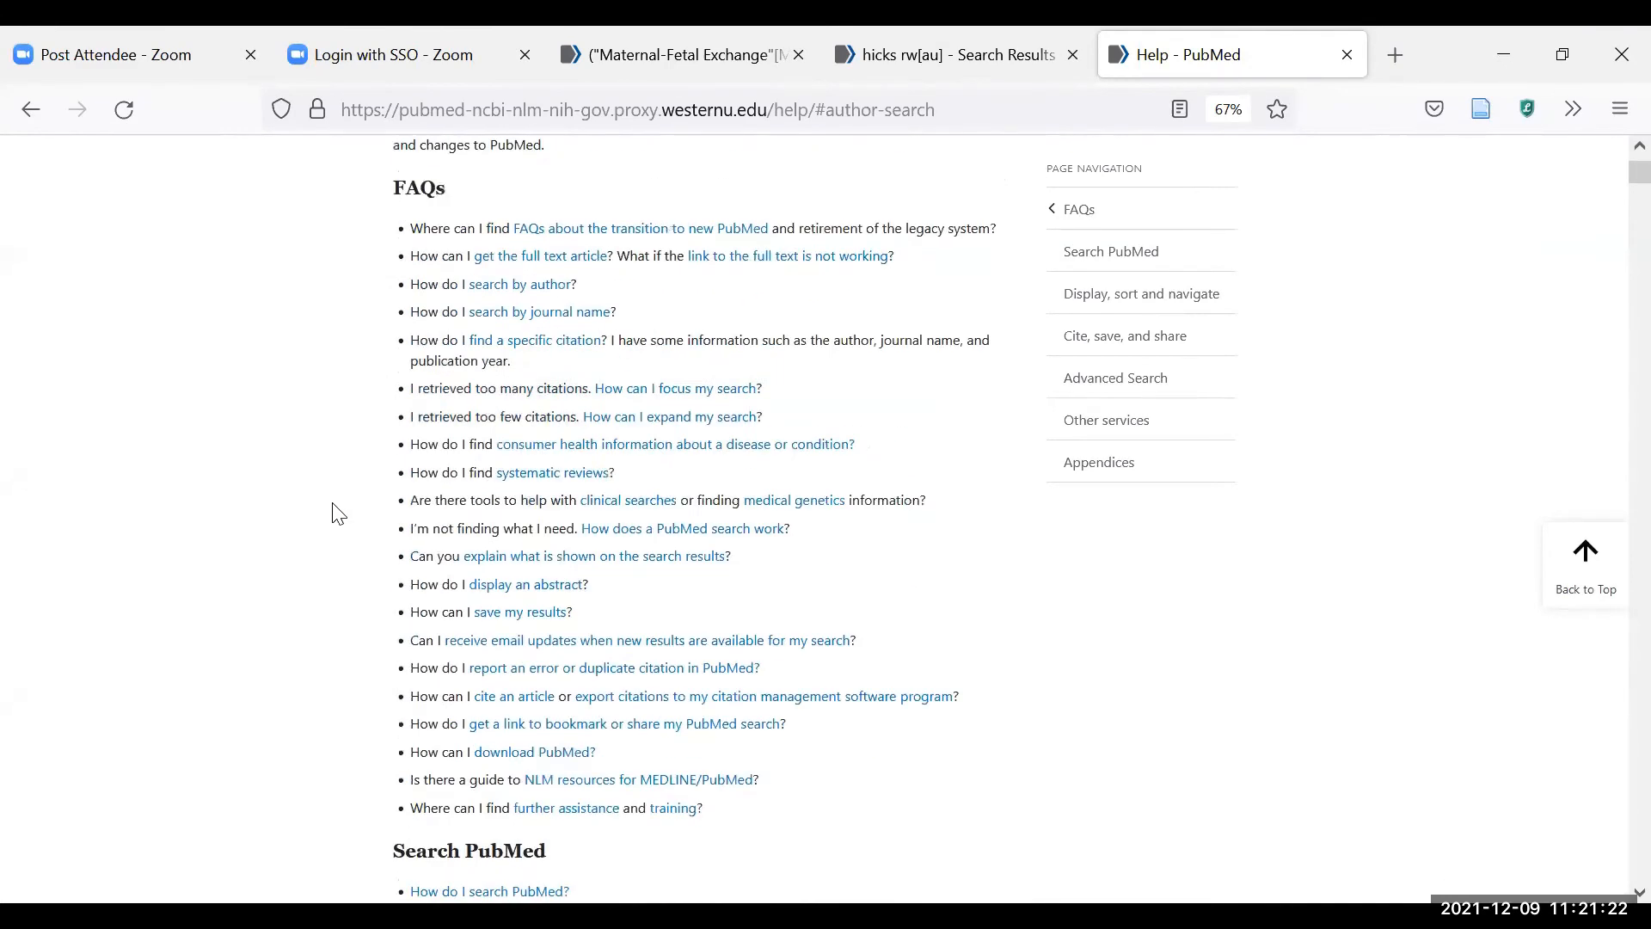
pyautogui.scroll(4, 339, 512)
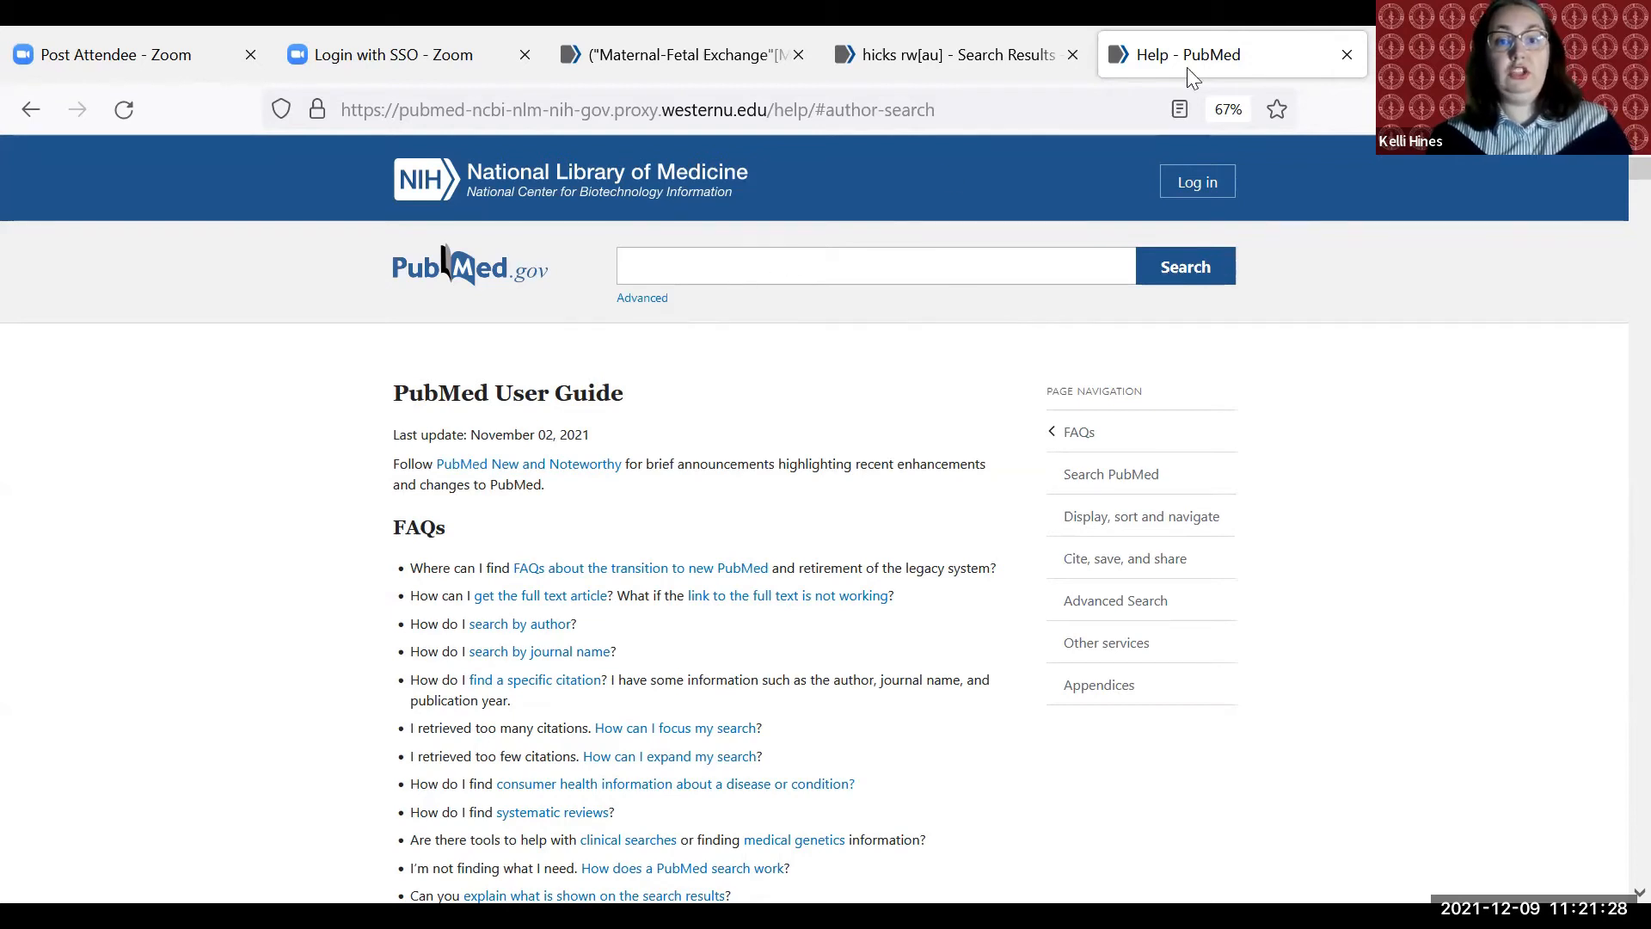
# - Return to the PubMed home page and open Clinical Queries
pyautogui.write('s')
pyautogui.press('BackSpace')
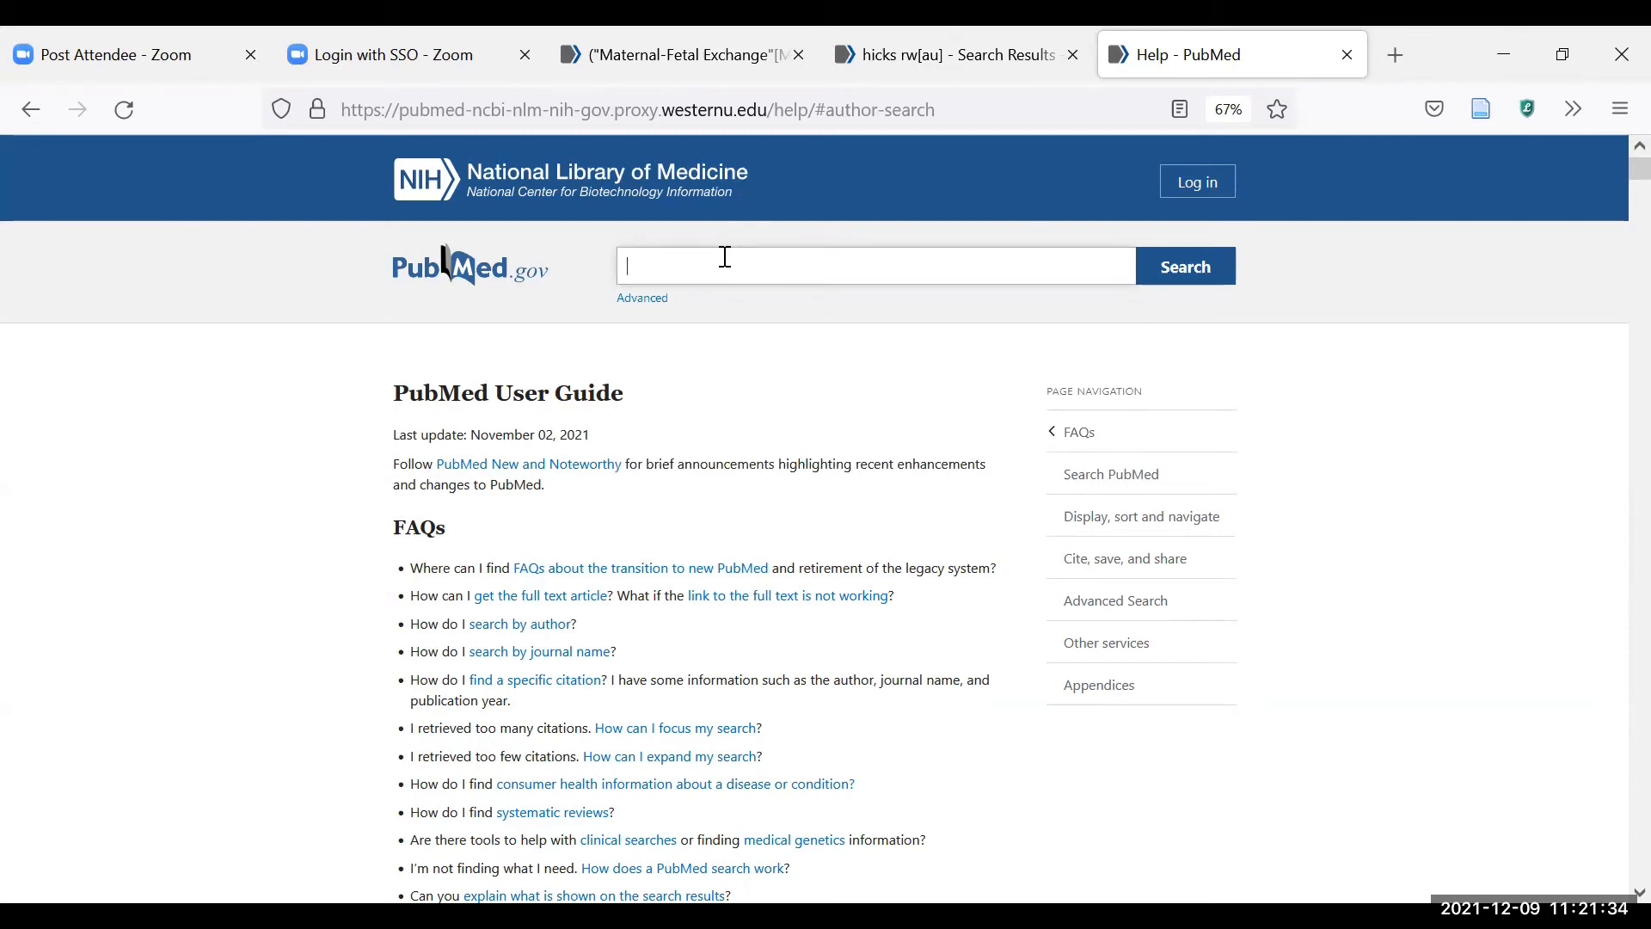
pyautogui.click(467, 271)
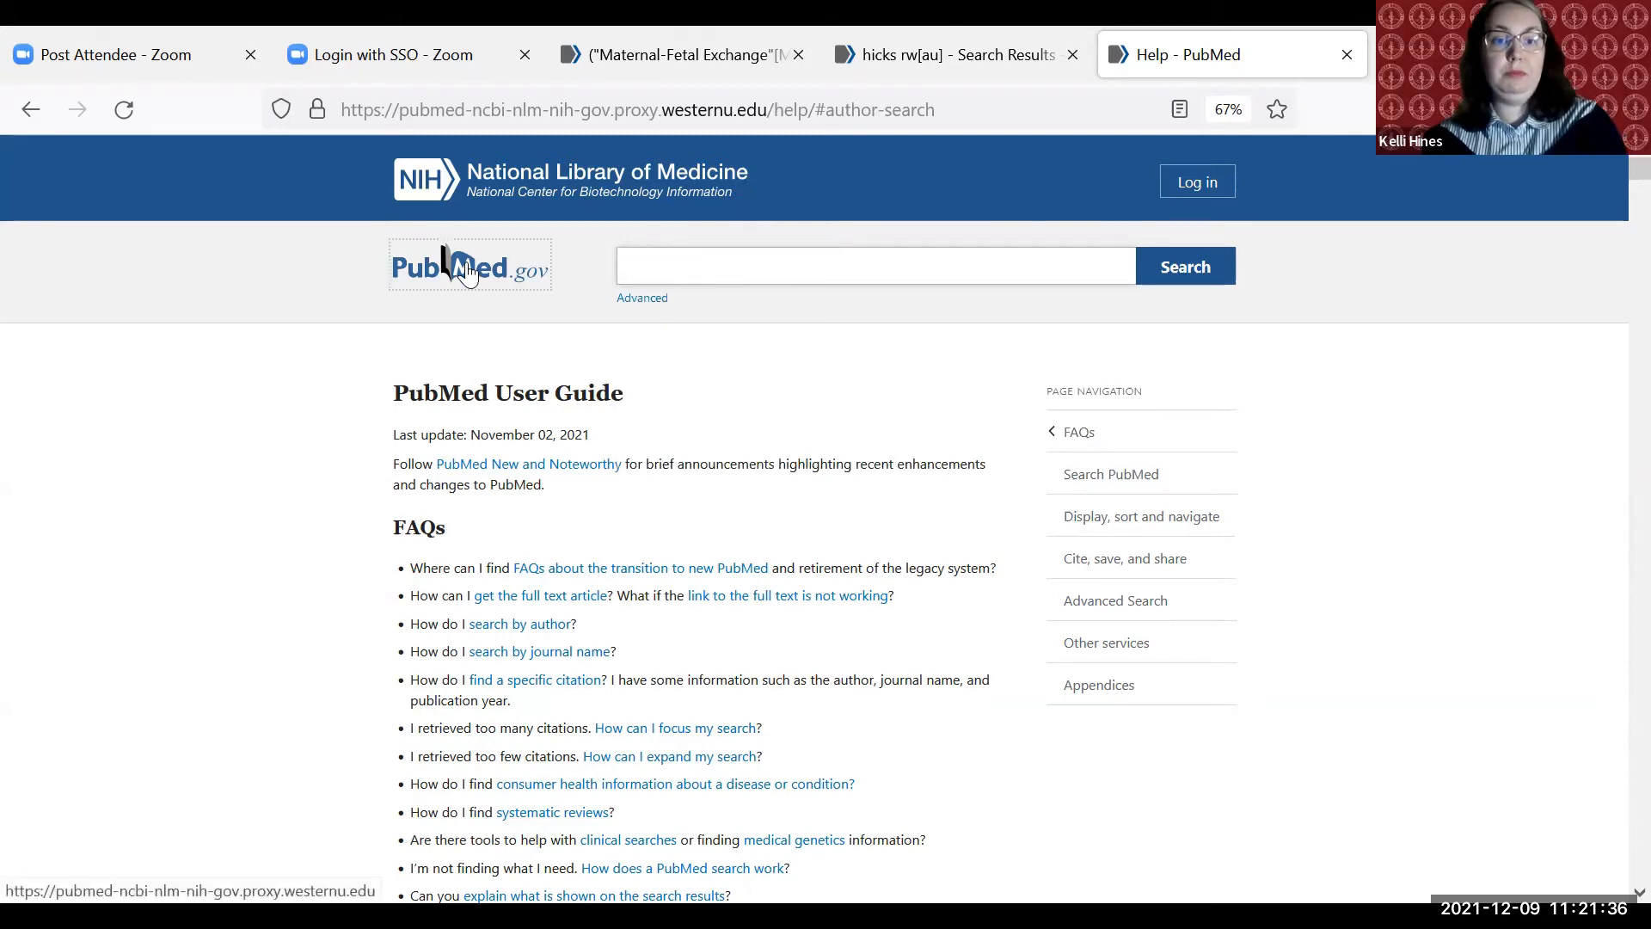
pyautogui.scroll(-2, 467, 274)
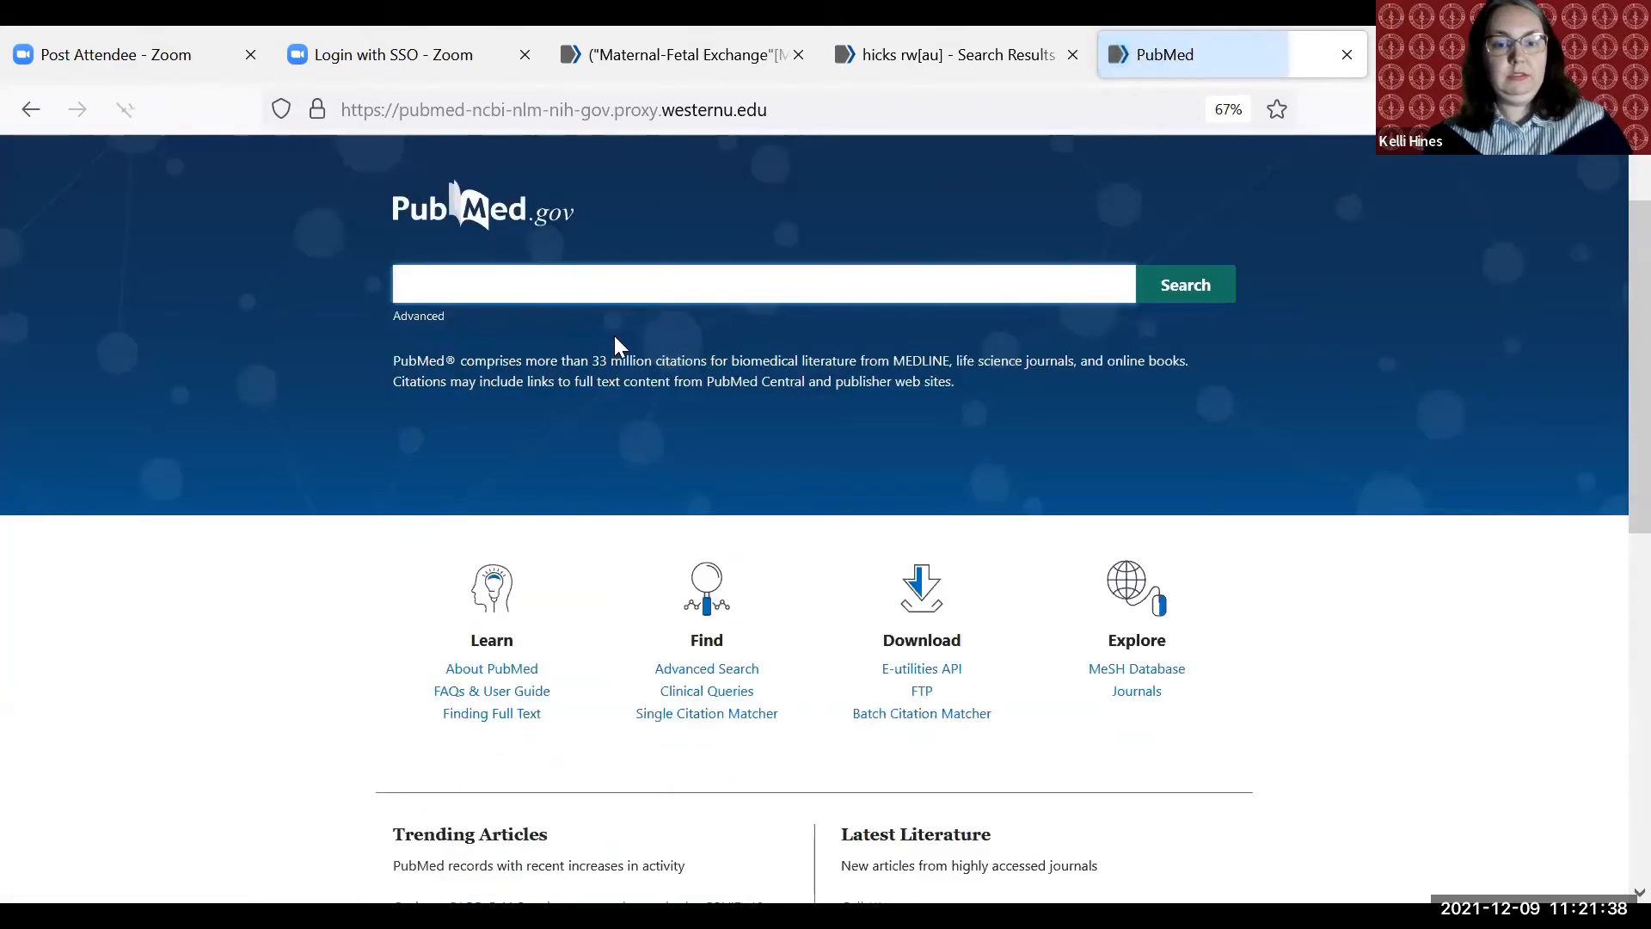
pyautogui.scroll(-2, 617, 336)
pyautogui.click(707, 519)
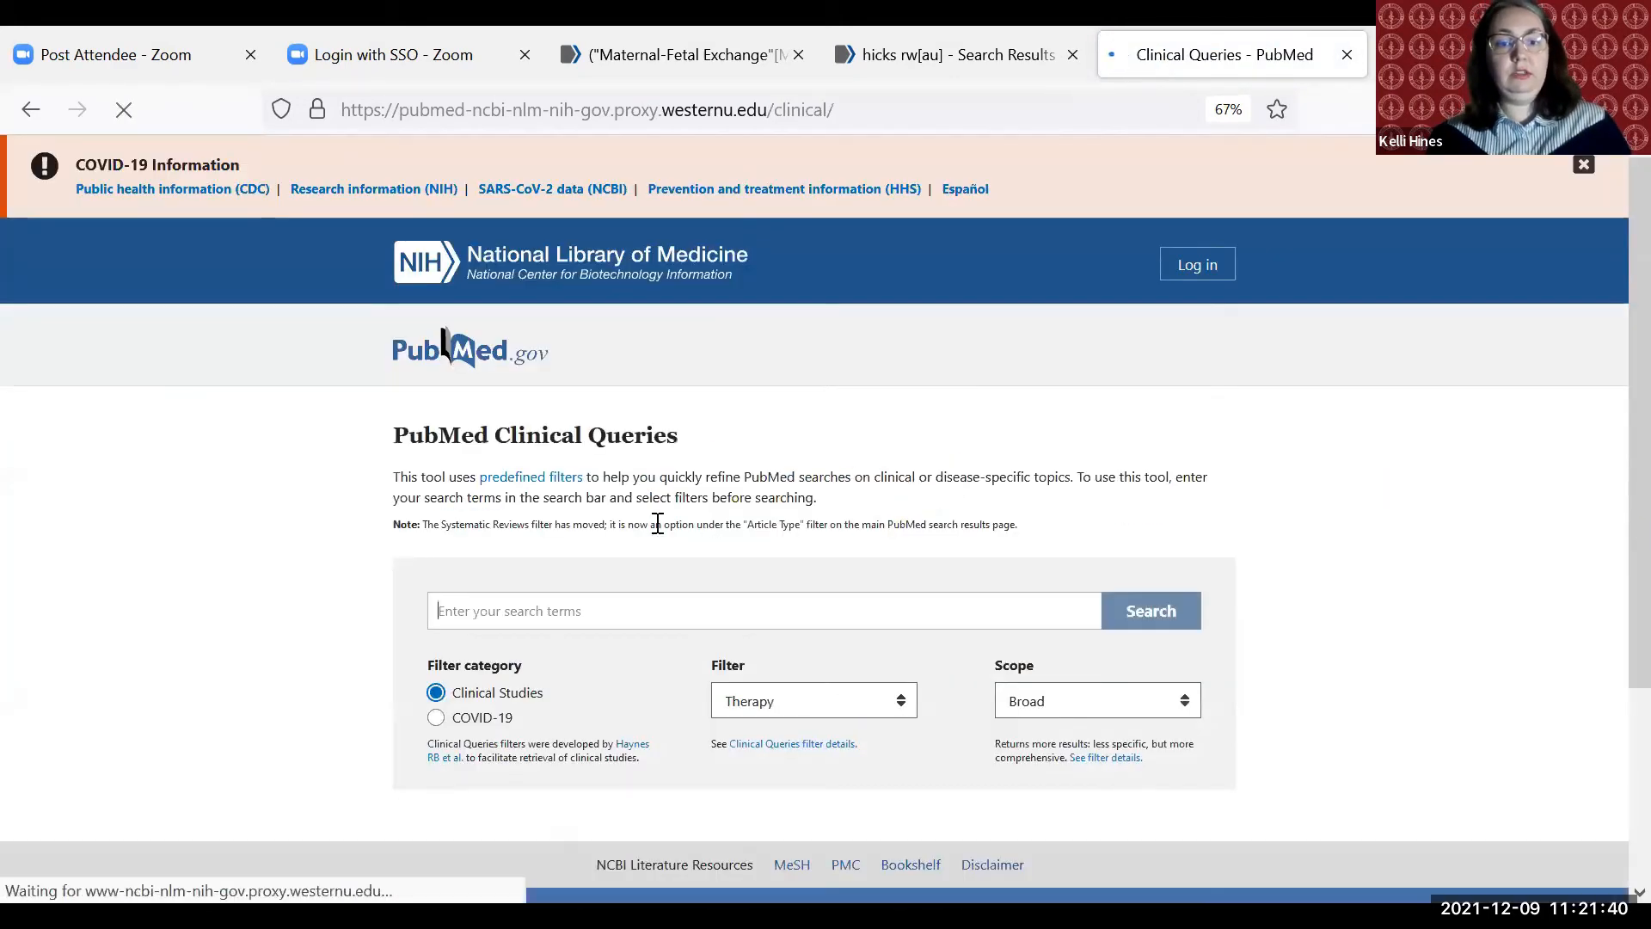
# - Search Clinical Studies for "type 2 diabetes" with the Clinical Prediction Guides filter, and set the scope to Narrow
pyautogui.scroll(-2, 465, 460)
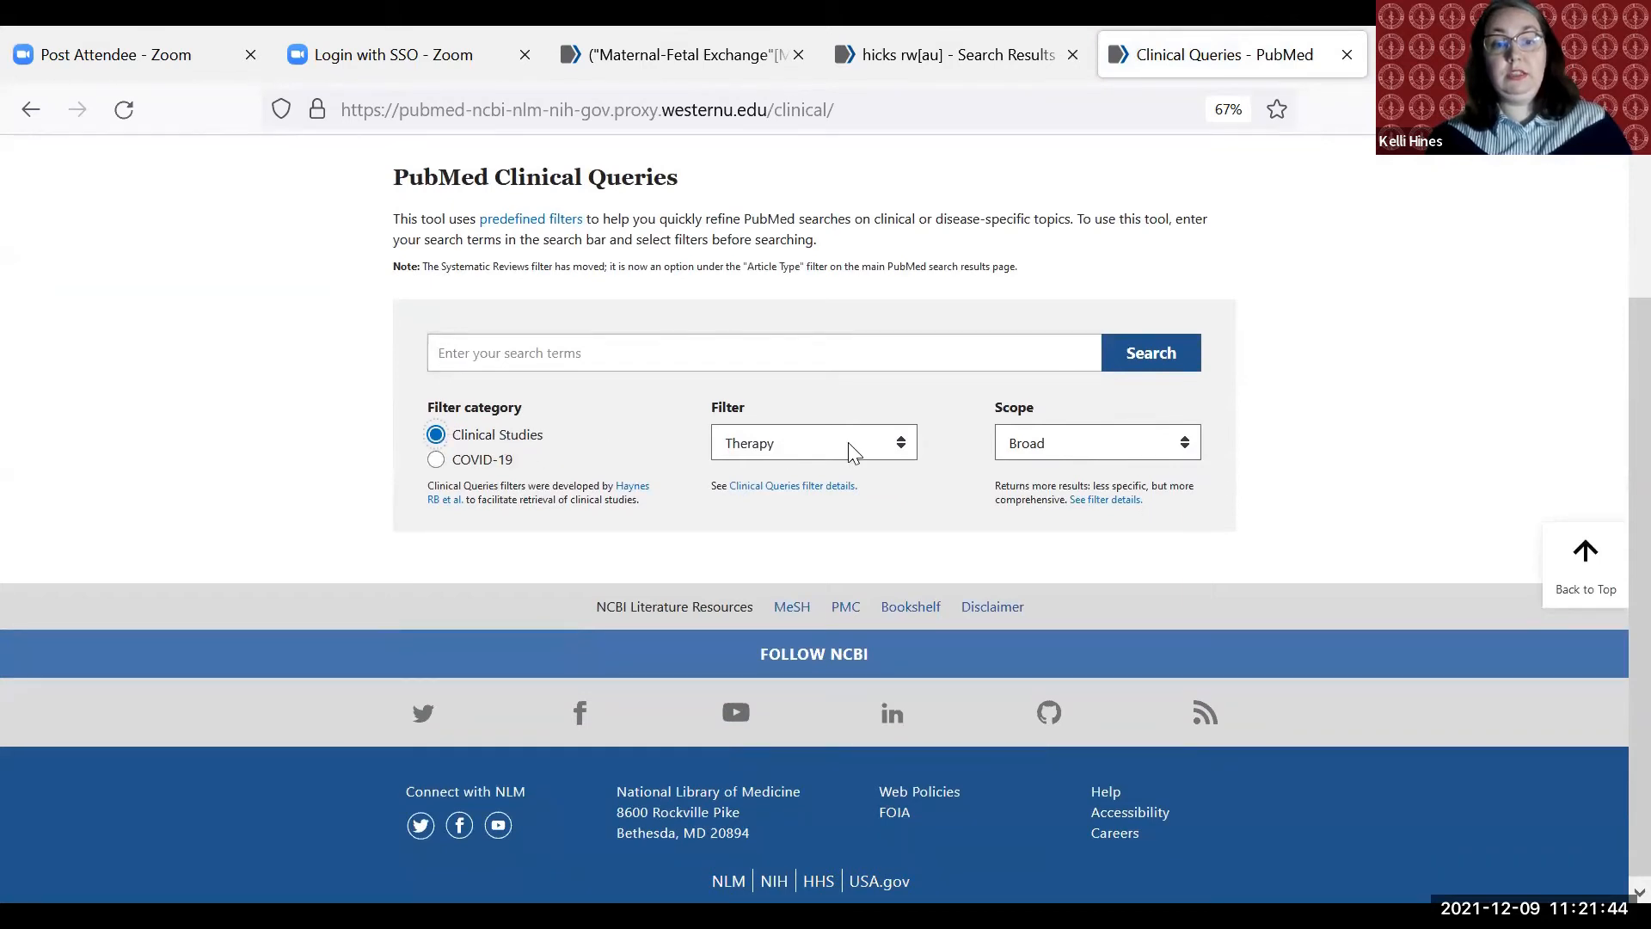
pyautogui.click(873, 452)
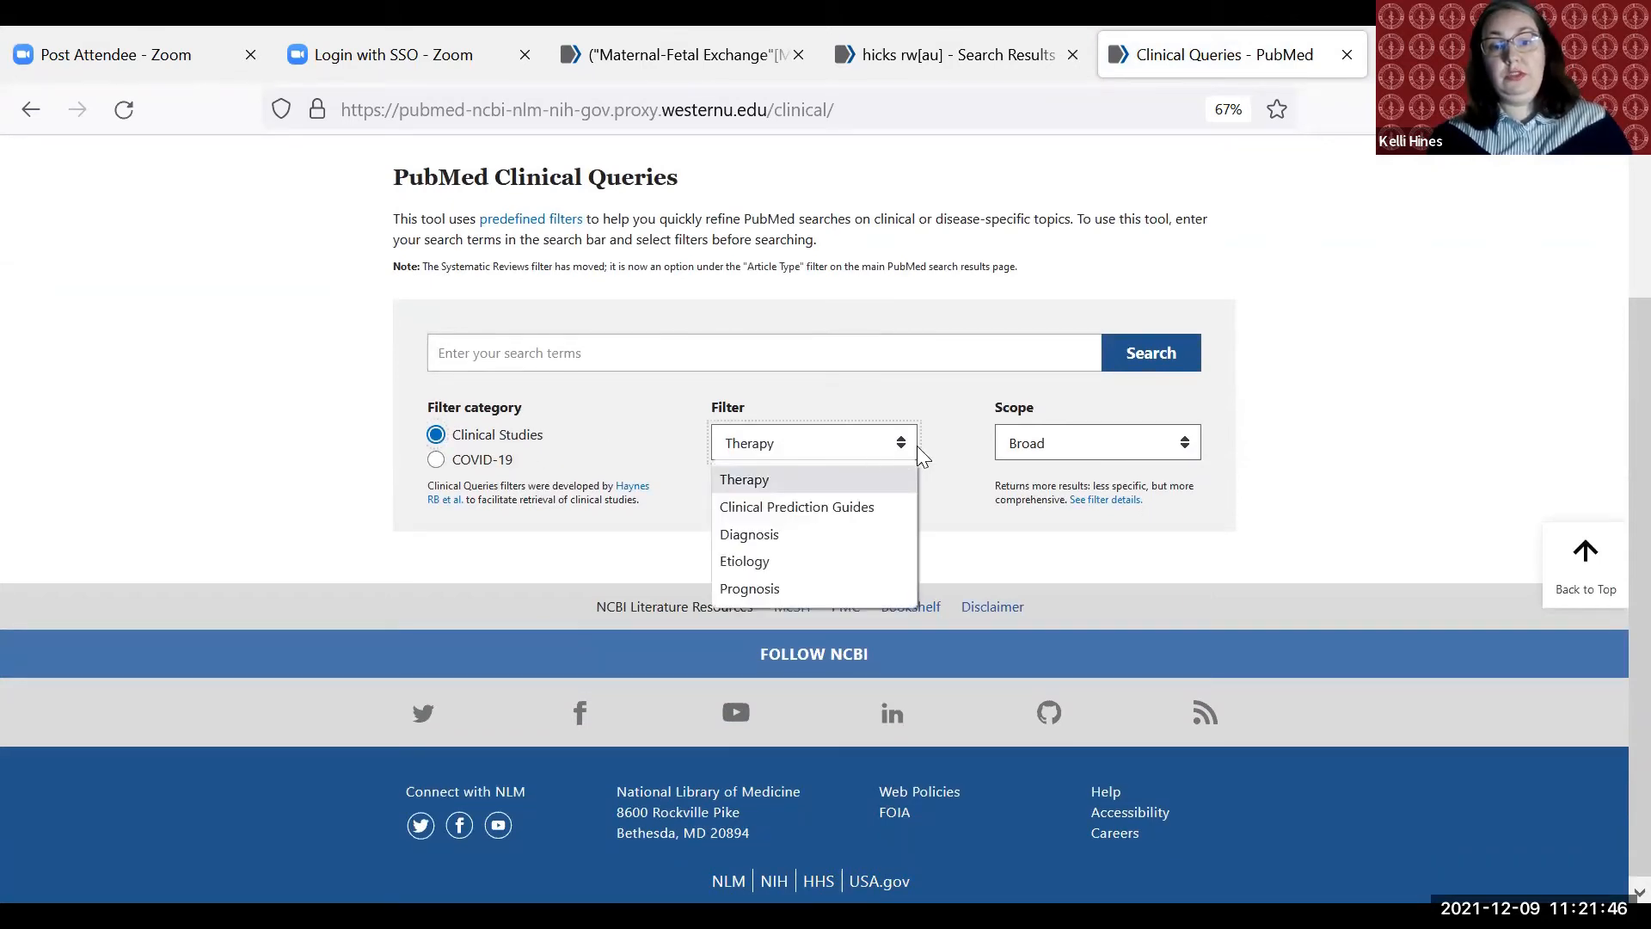
pyautogui.click(895, 520)
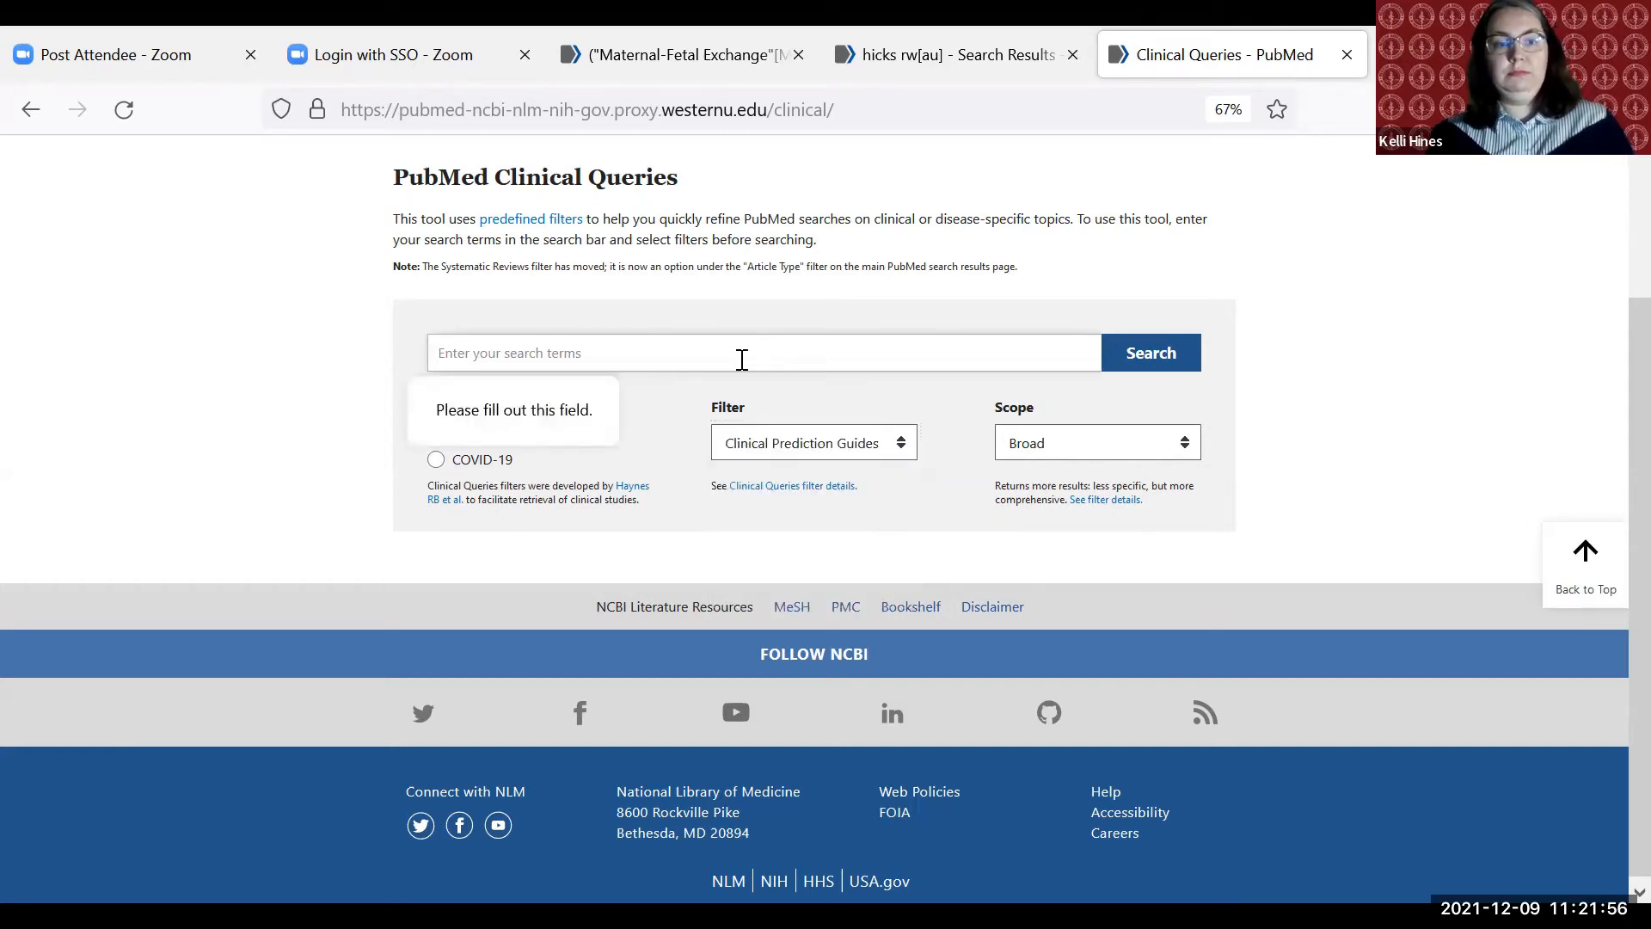
pyautogui.write('diabetes')
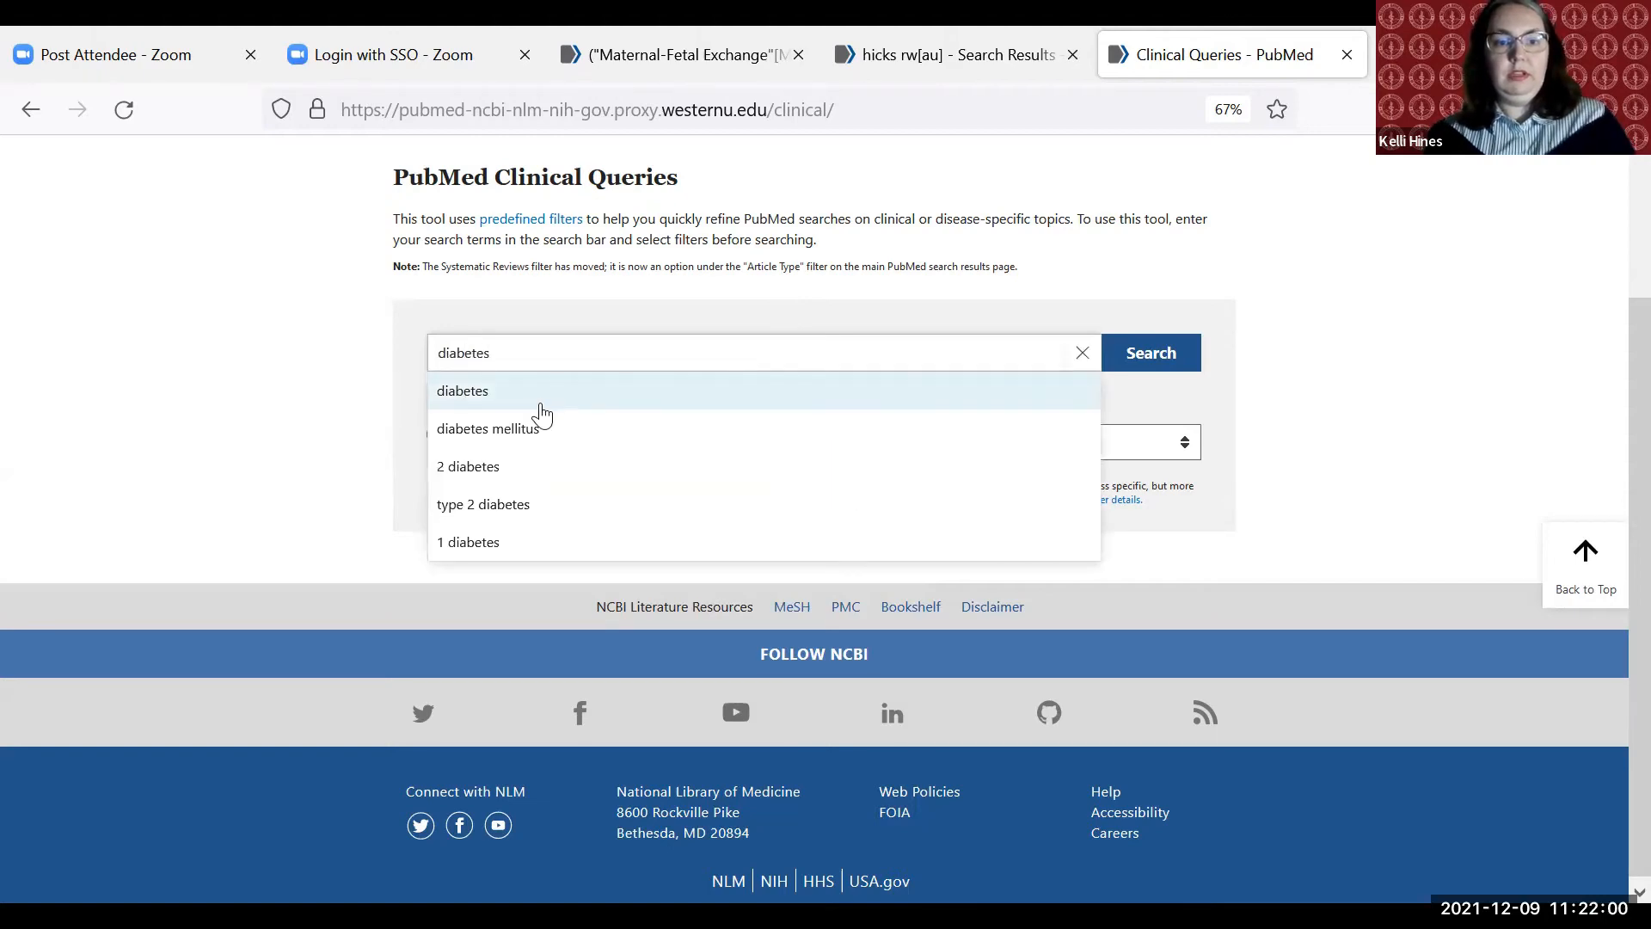
pyautogui.click(516, 506)
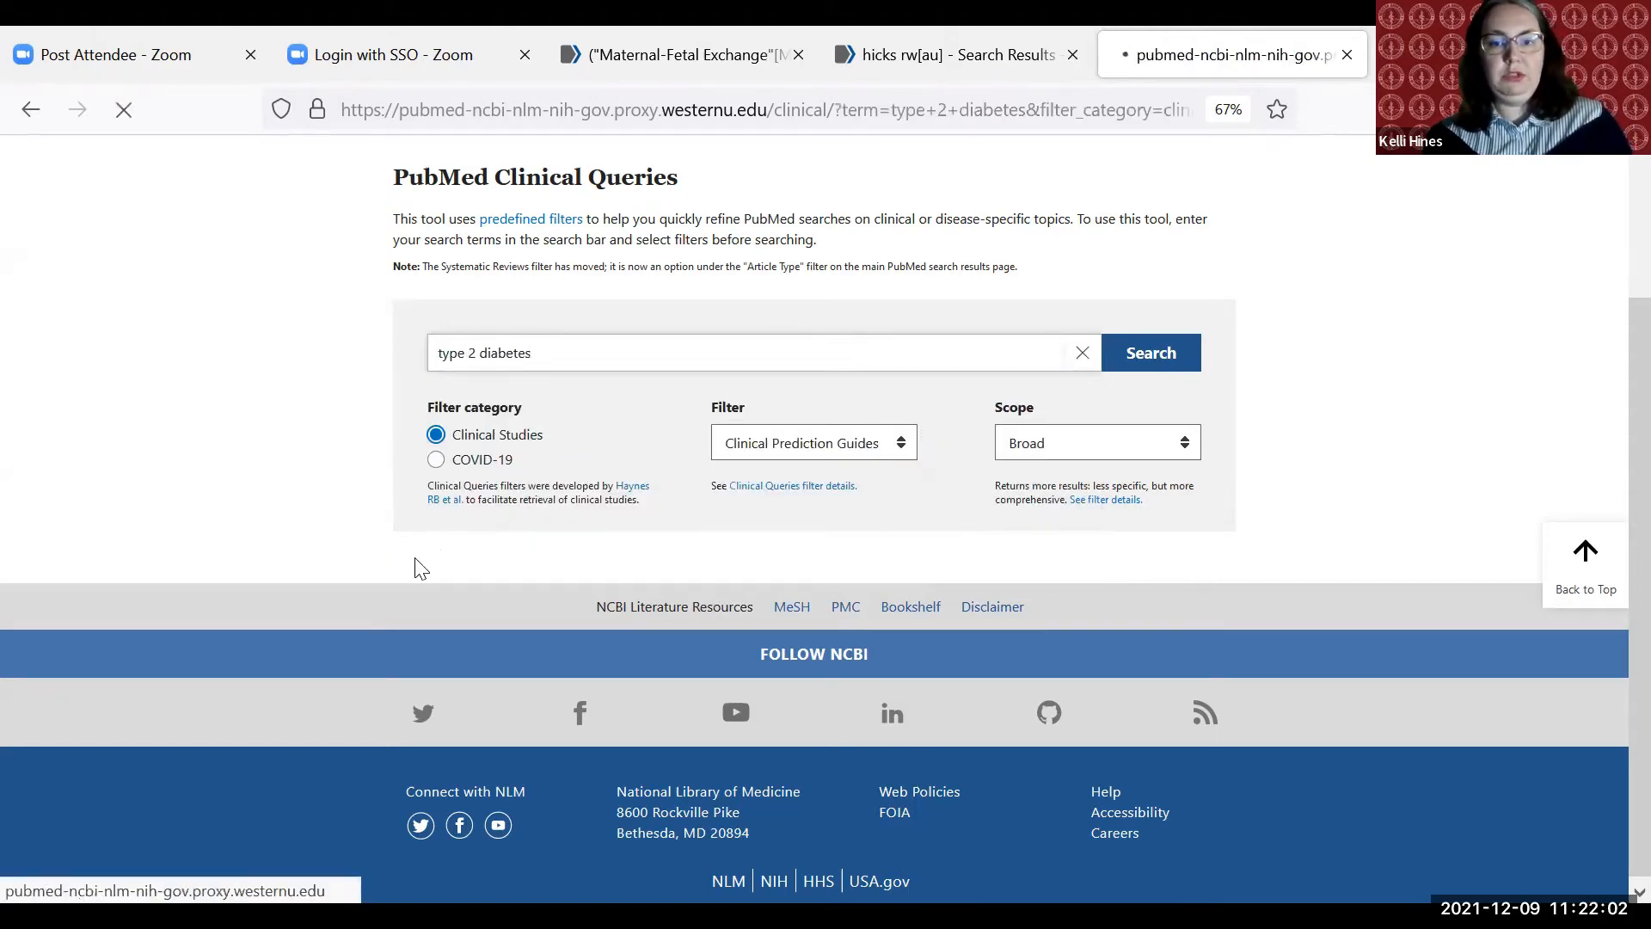
pyautogui.scroll(-5, 377, 572)
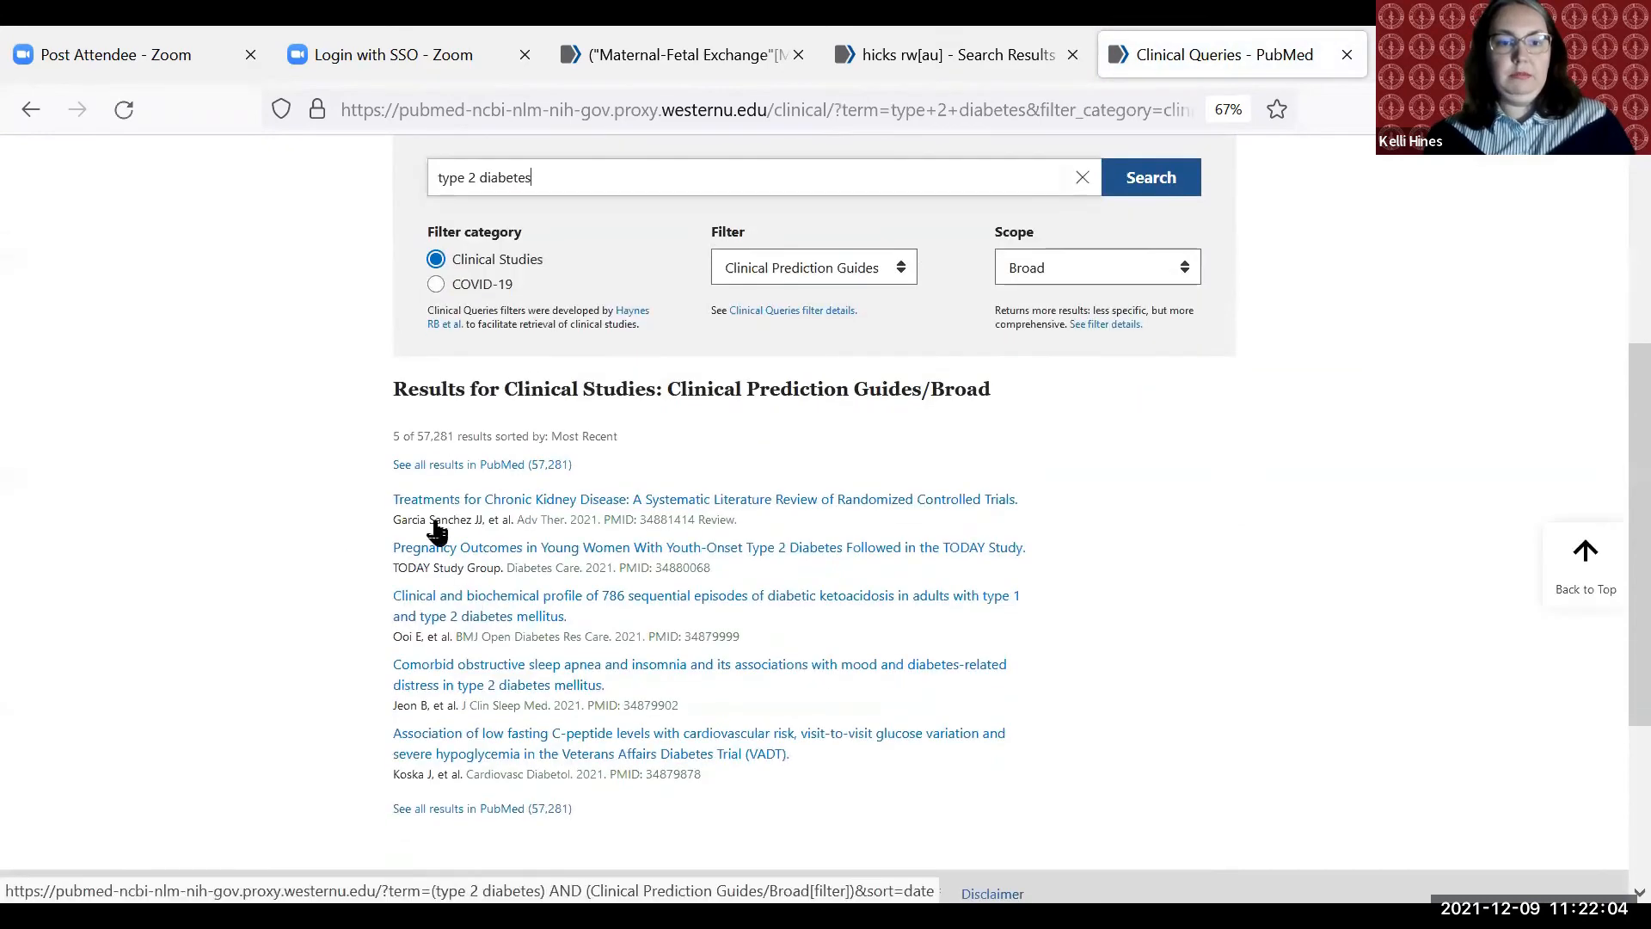
pyautogui.click(1154, 268)
pyautogui.click(1113, 334)
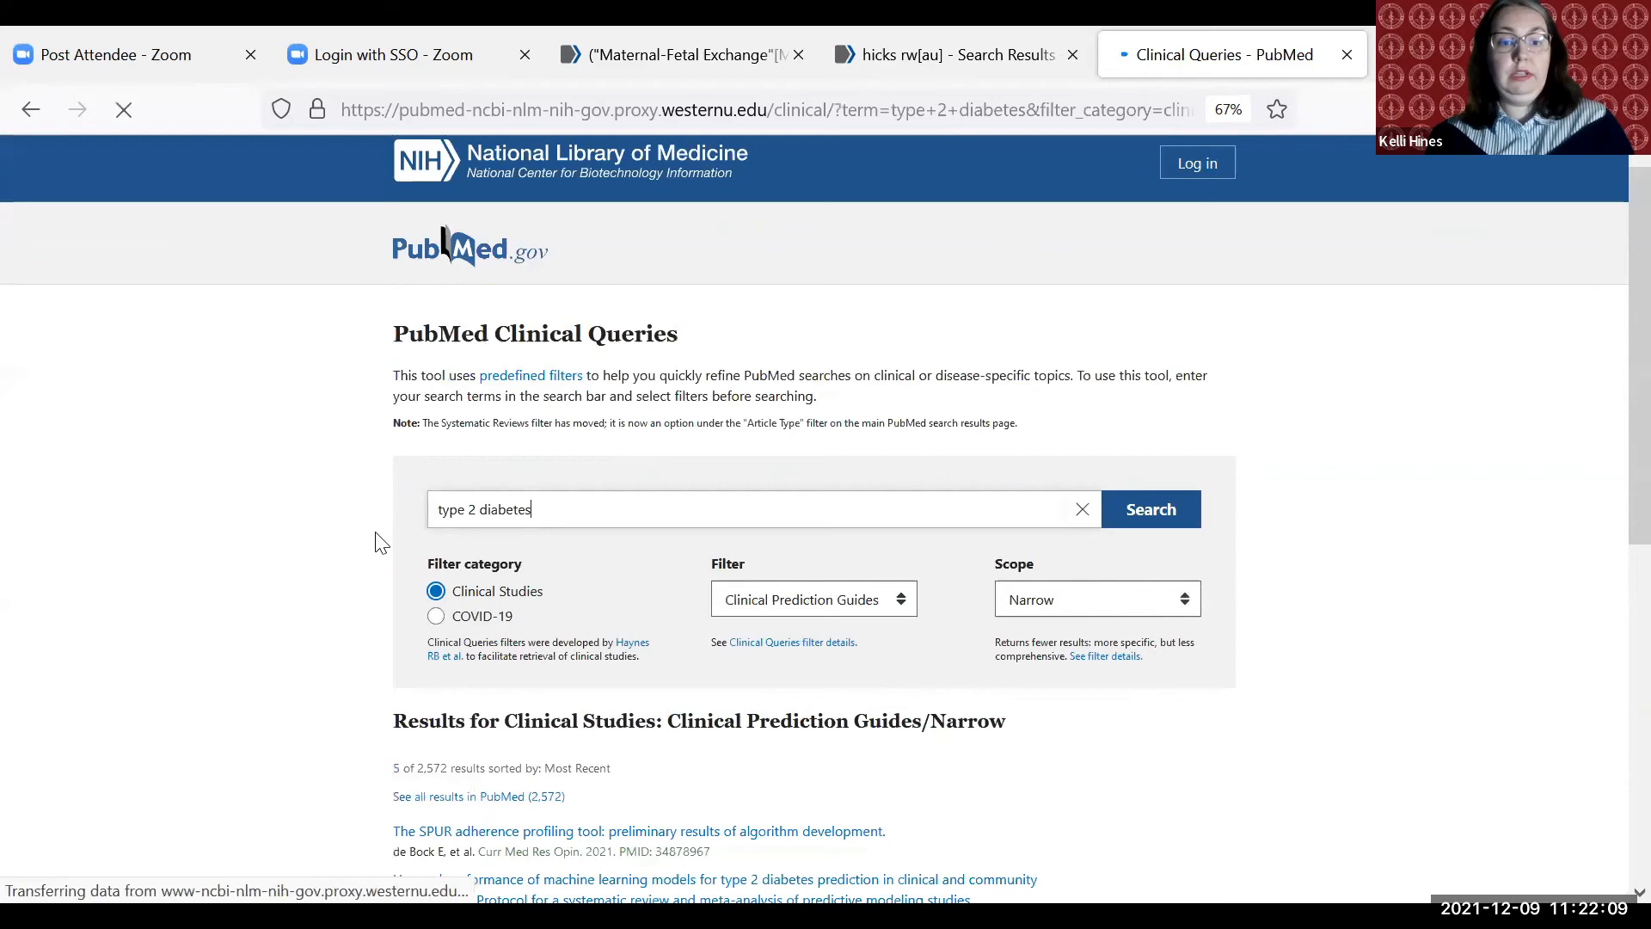
# - Switch the filter category to COVID-19, clear the search terms and display the available COVID-19 filter options
pyautogui.scroll(-2, 380, 542)
pyautogui.click(437, 461)
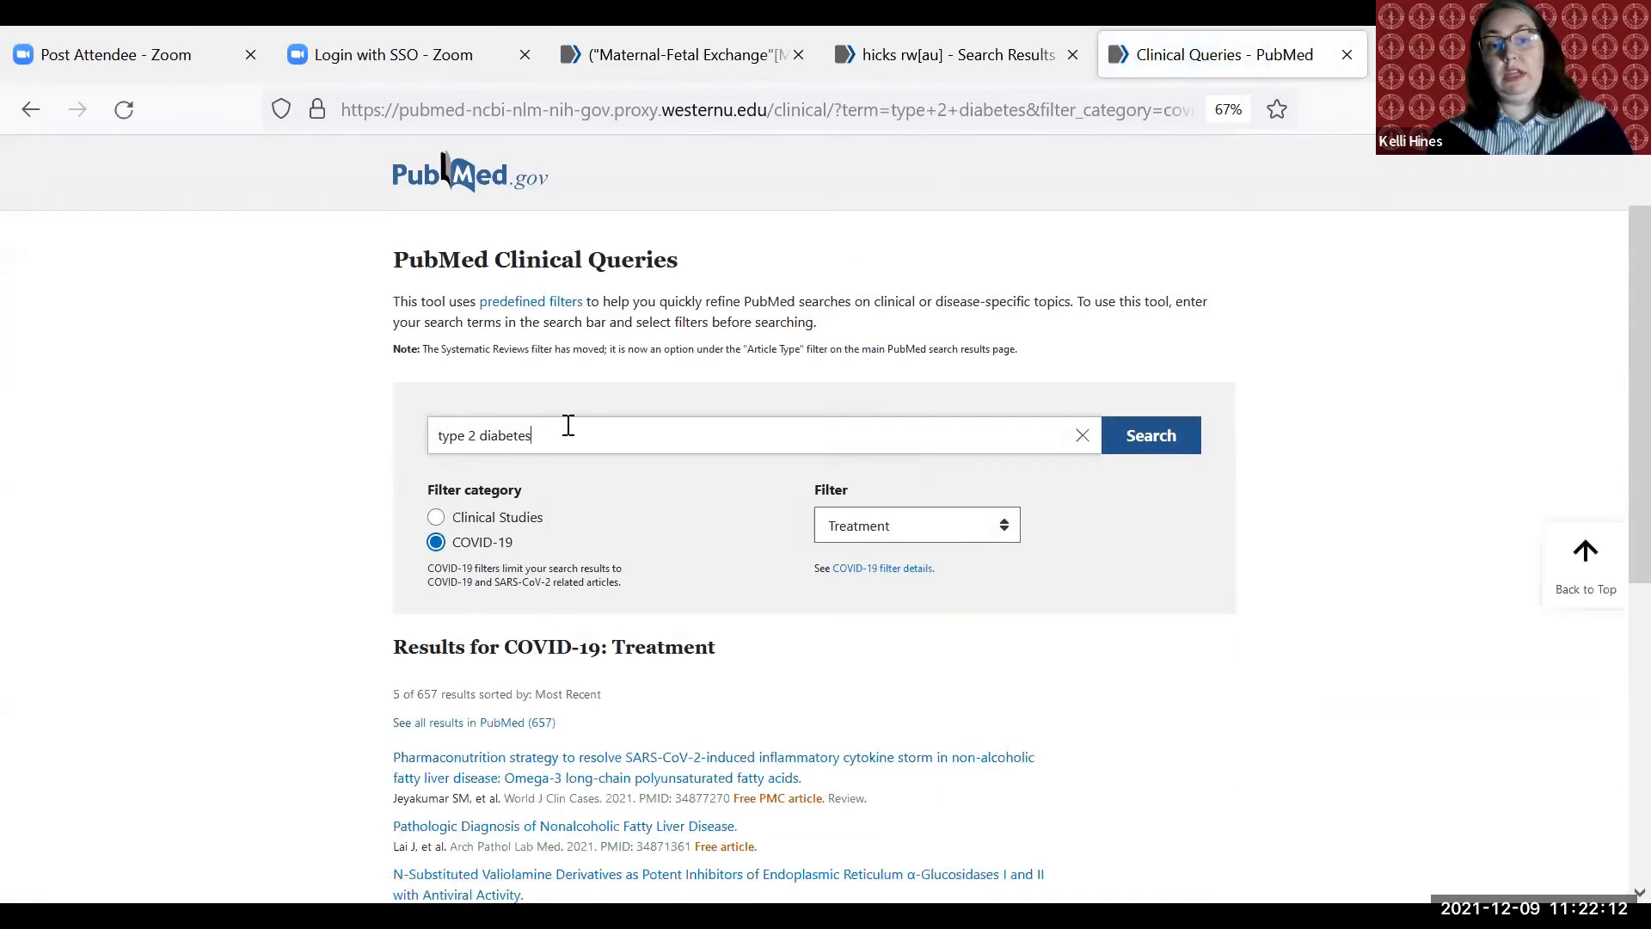
pyautogui.moveTo(564, 430); pyautogui.dragTo(283, 437)
pyautogui.press('BackSpace')
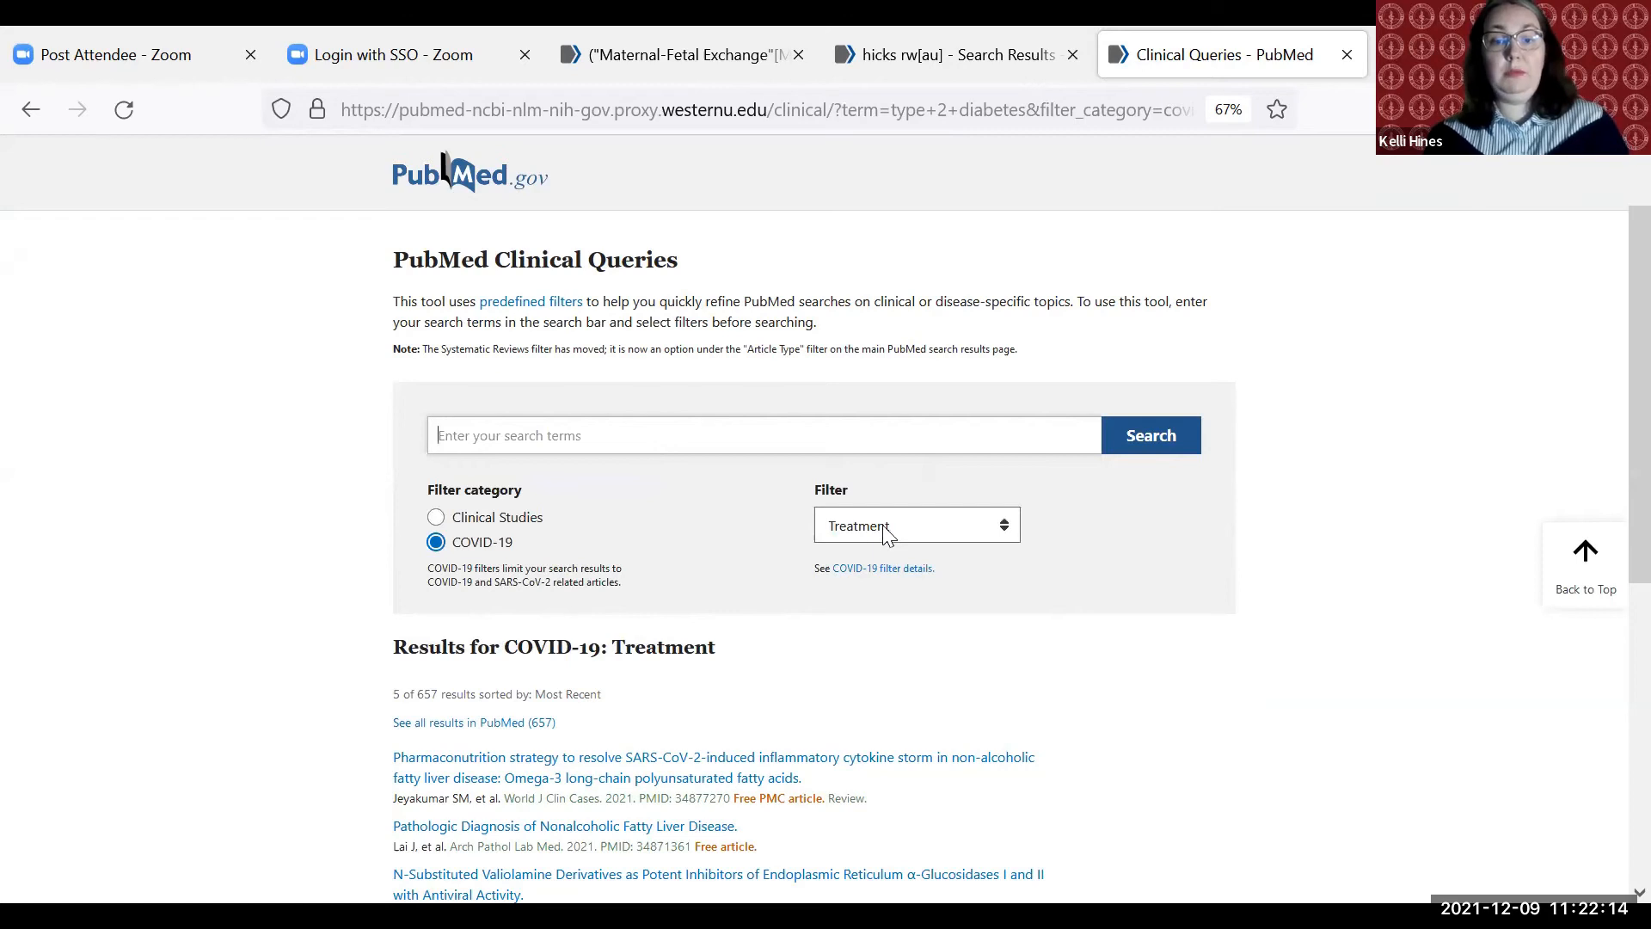
pyautogui.click(946, 534)
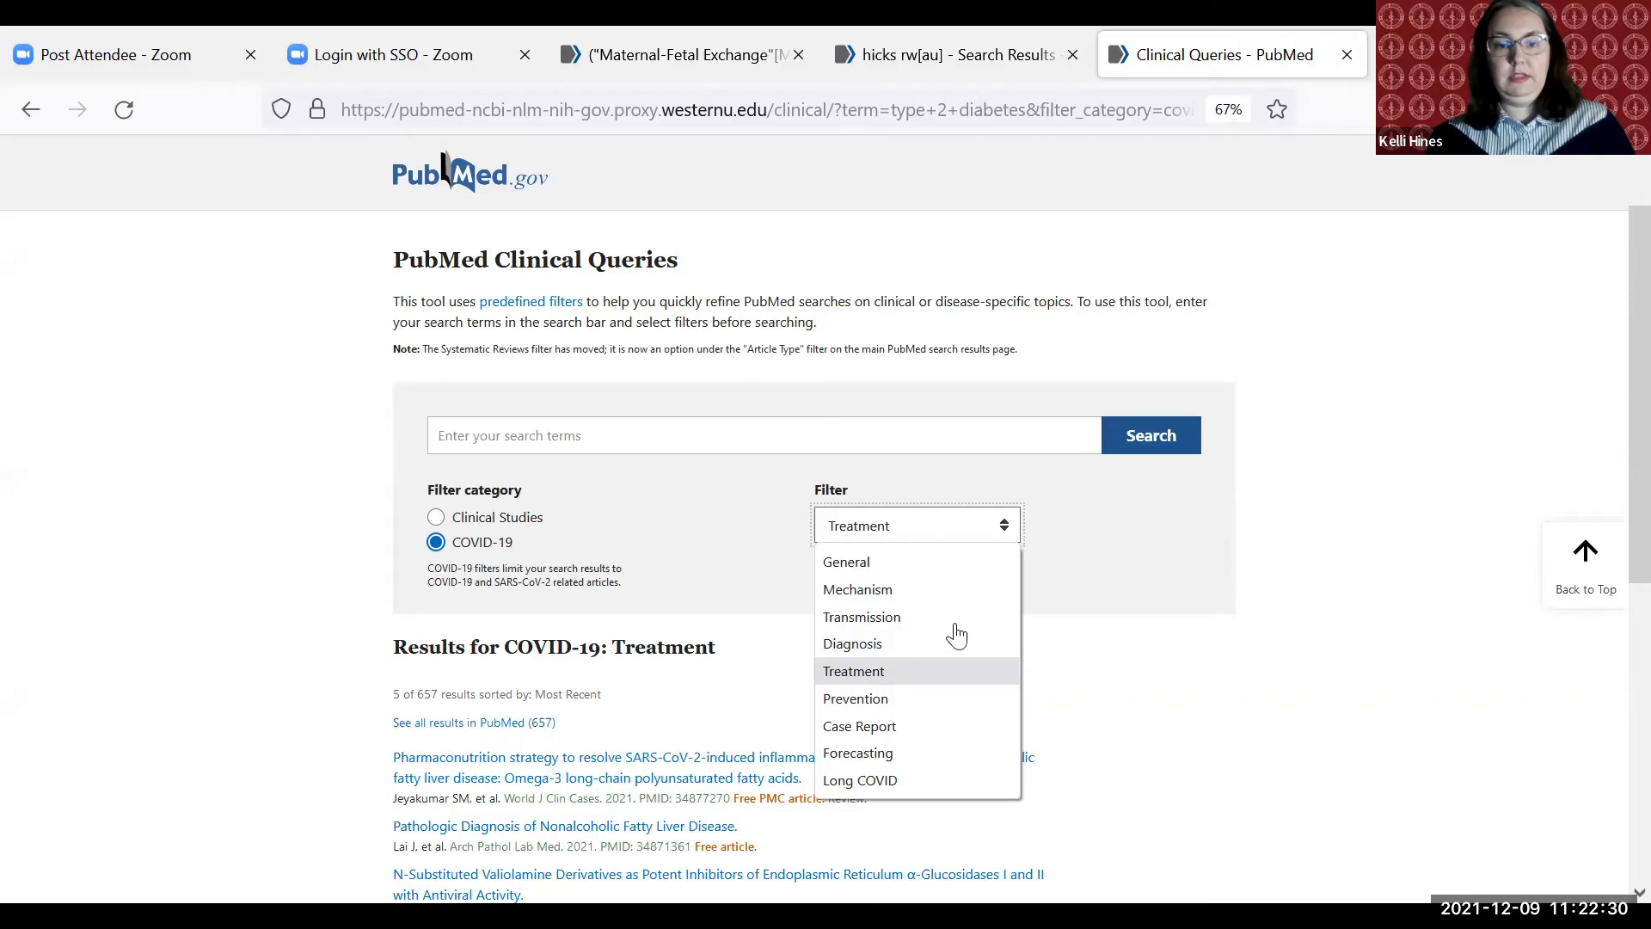
pyautogui.click(1610, 537)
pyautogui.click(1610, 537)
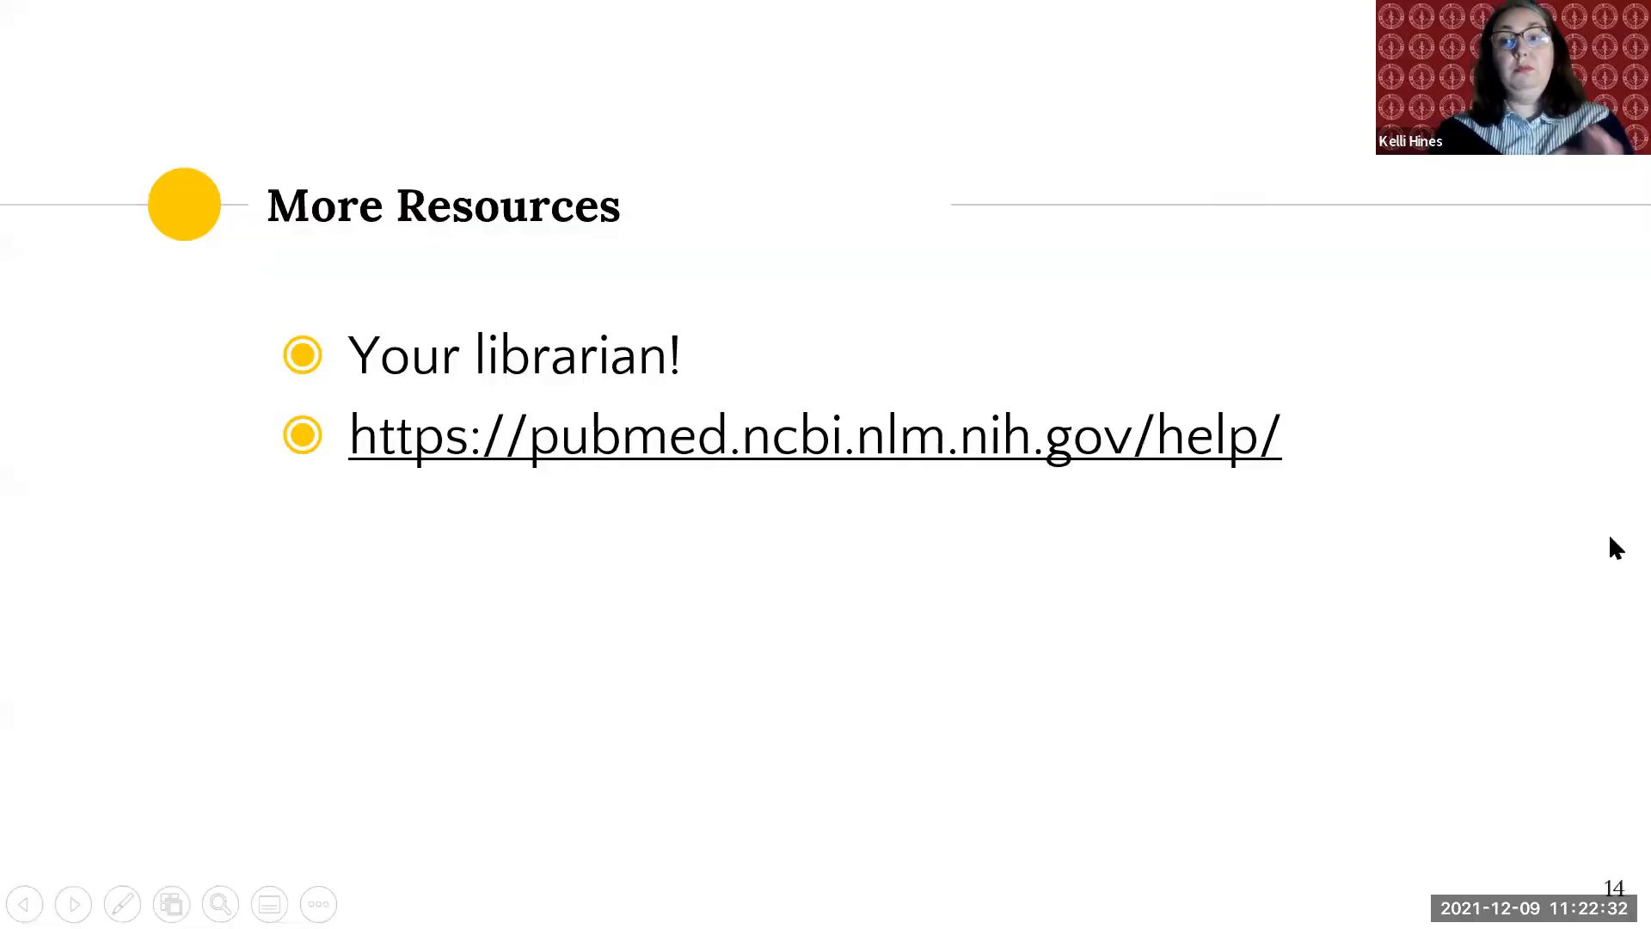